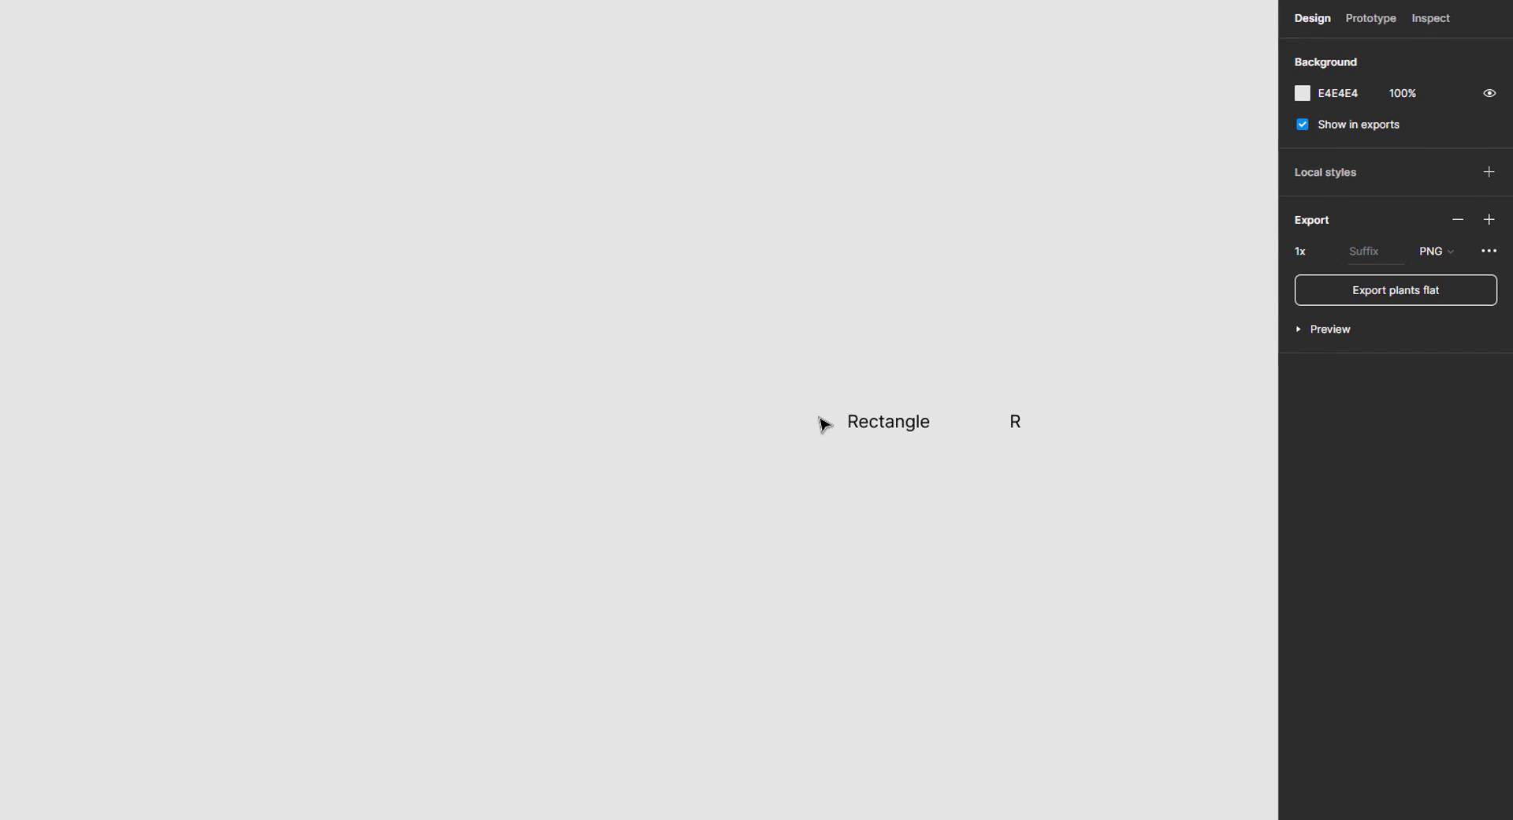
# Place a 100×100 rectangle on the canvas and fill it with C26544.
pyautogui.click(682, 419)
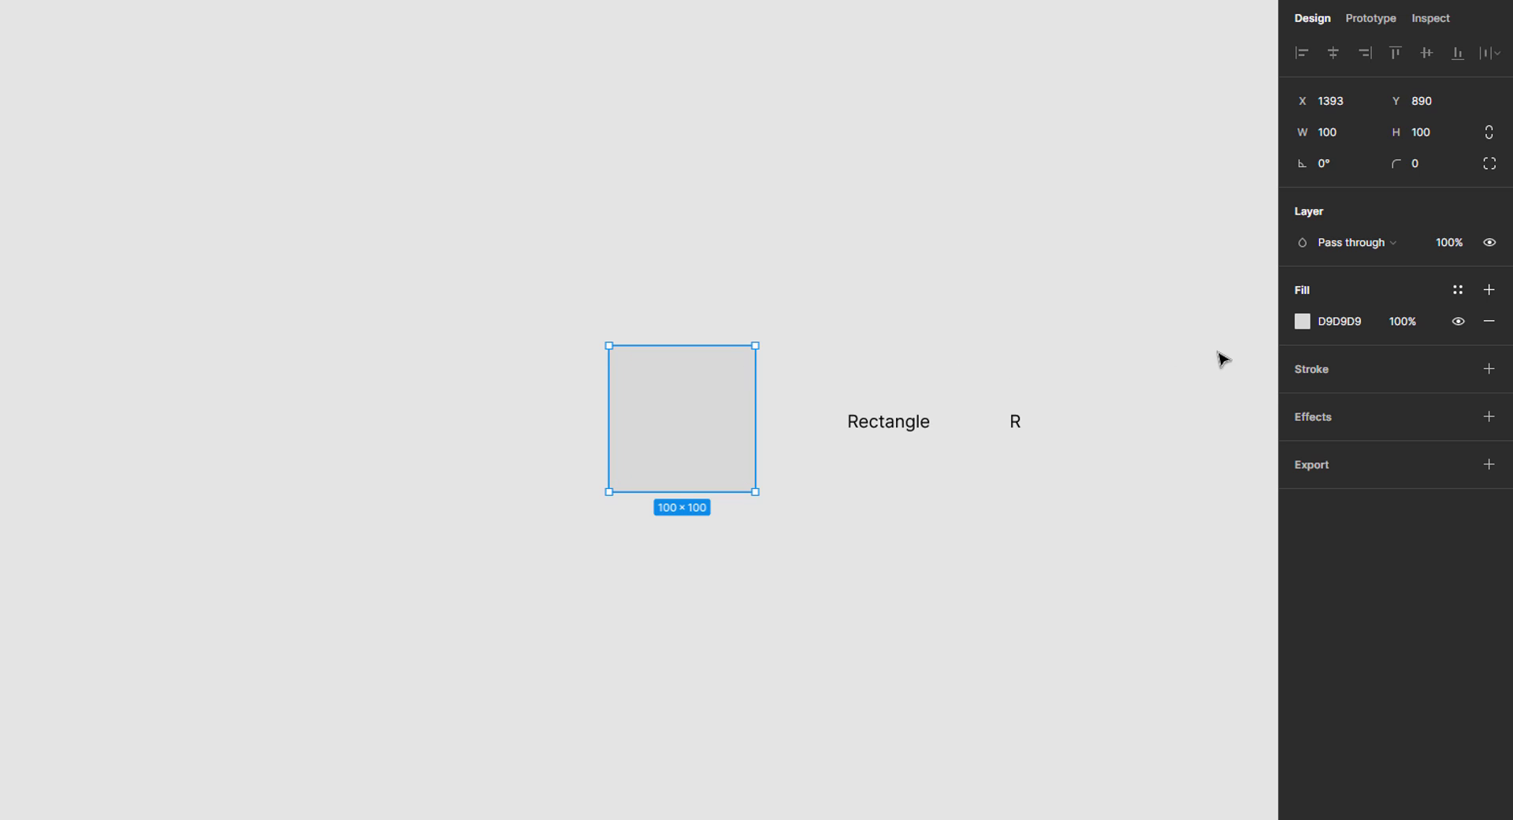
pyautogui.click(1373, 324)
pyautogui.write('c26544')
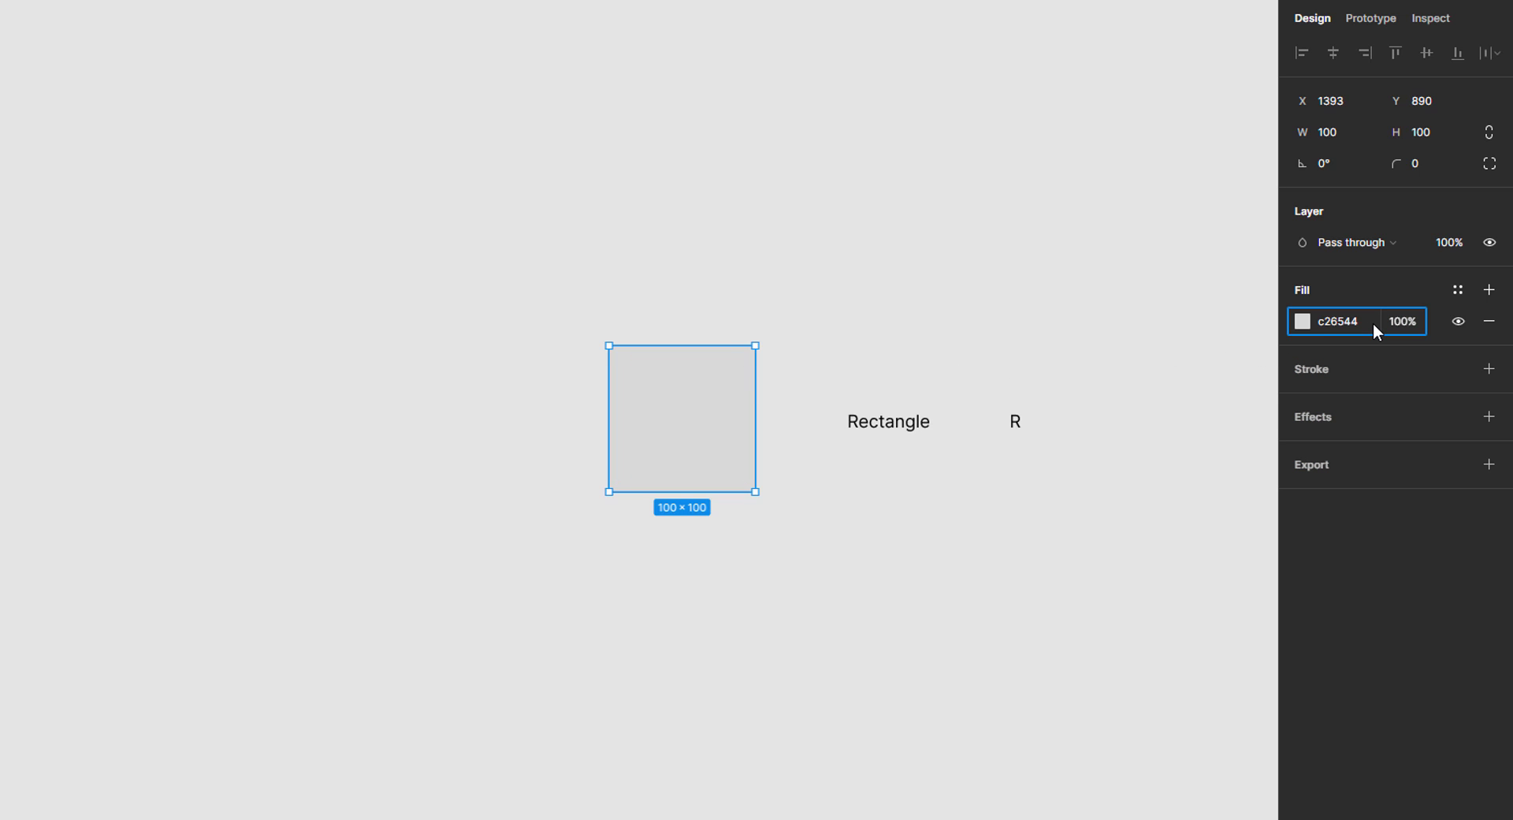
pyautogui.press('Return')
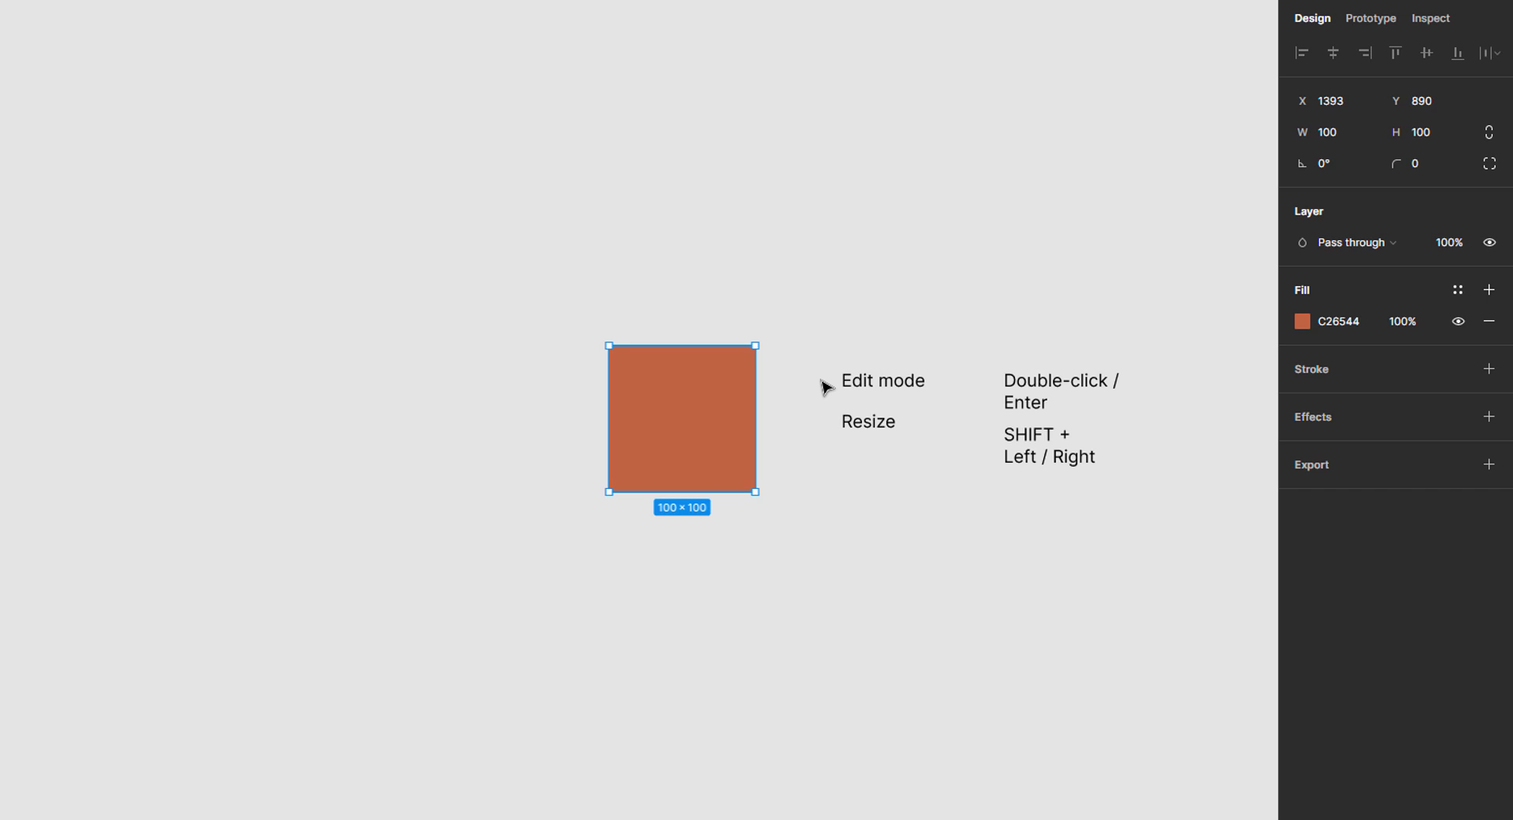
# Pull both bottom corners inward so the square becomes a downward-narrowing trapezoid.
pyautogui.press('Return')
pyautogui.click(755, 491)
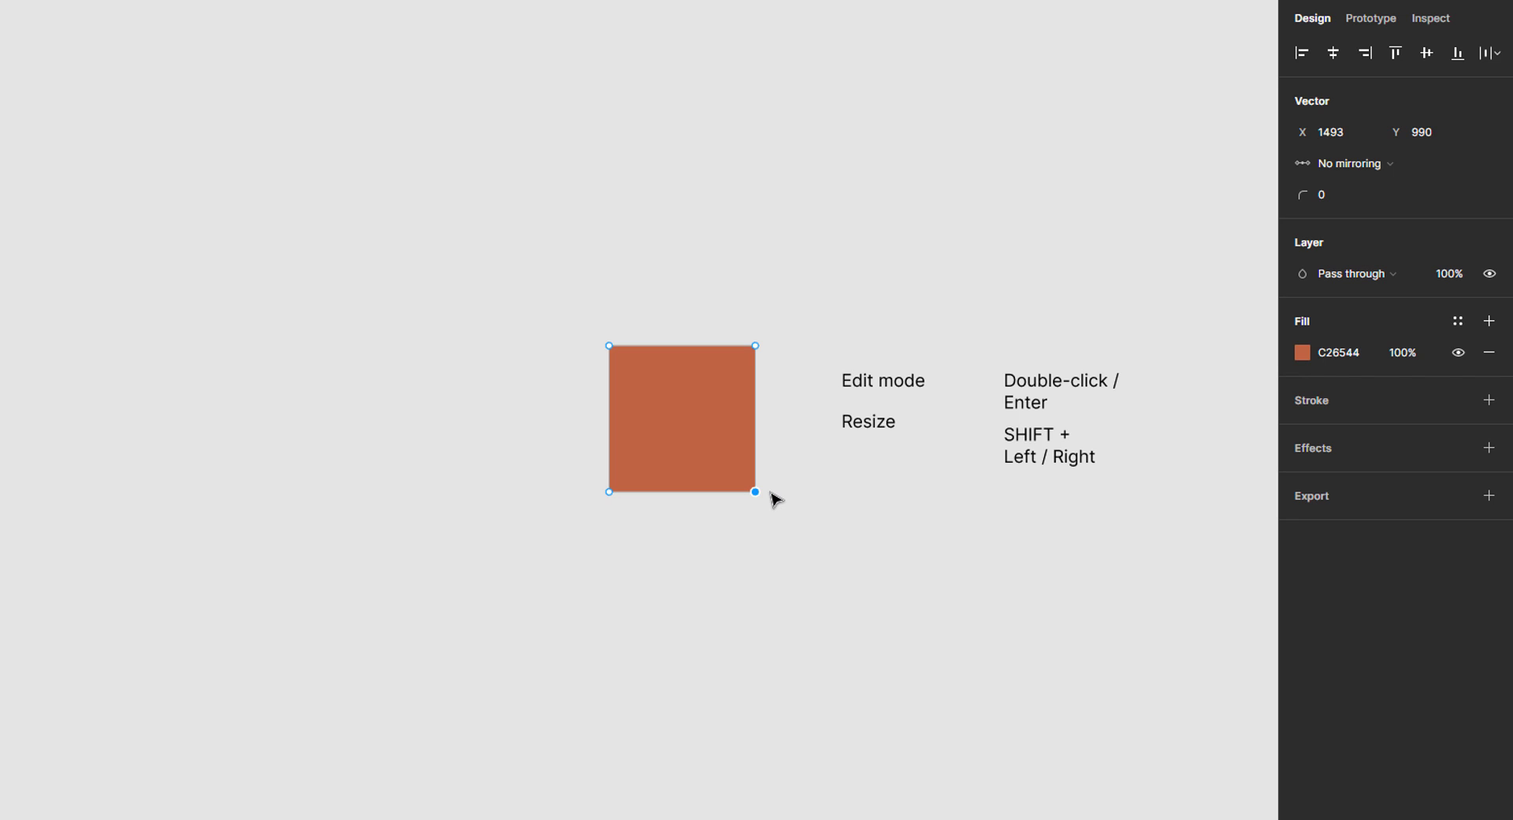
pyautogui.hotkey('shift', 'Left')
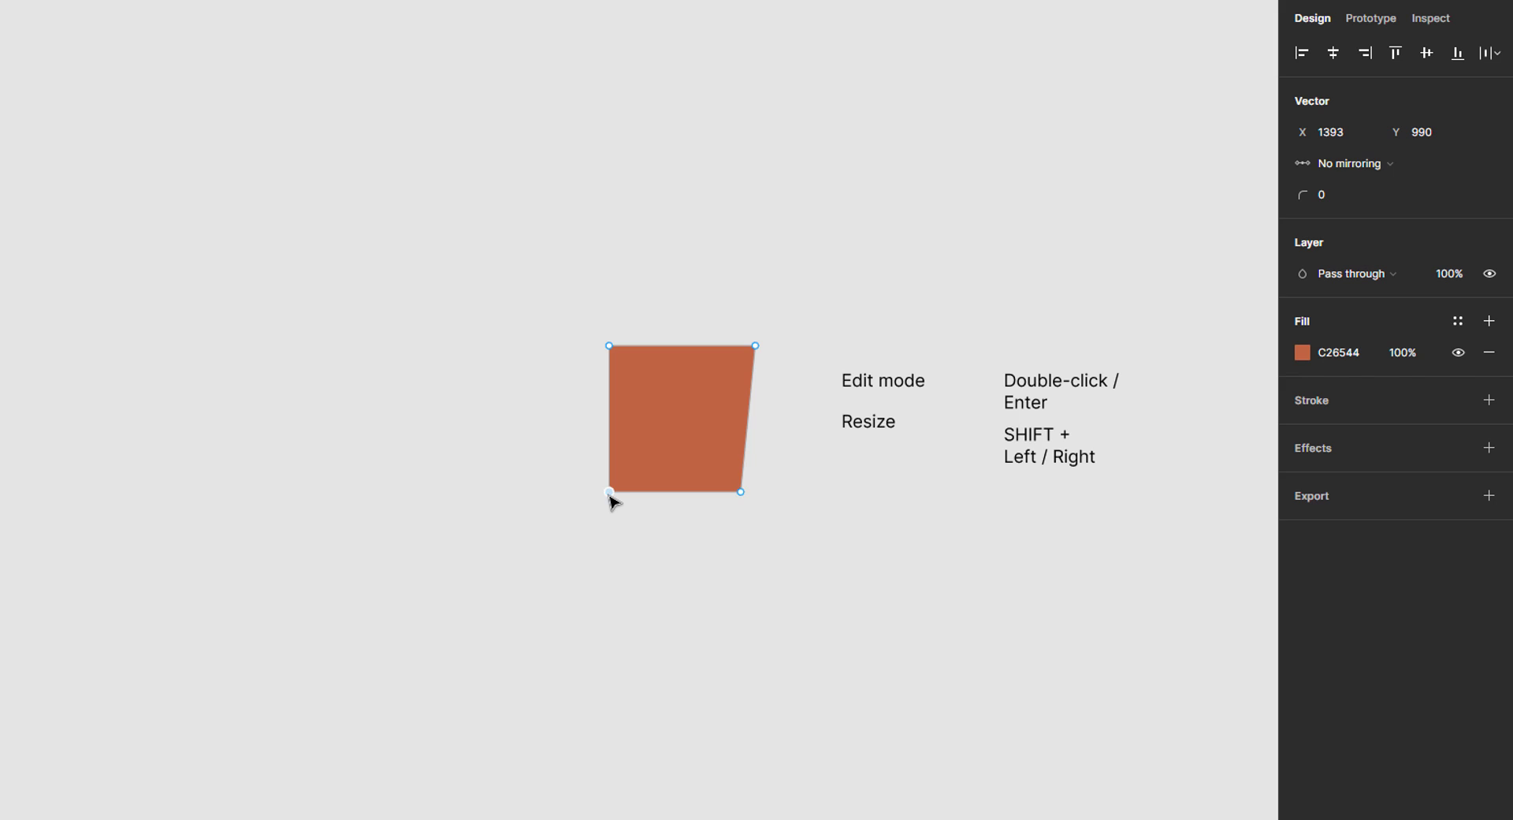
pyautogui.hotkey('shift', 'Right')
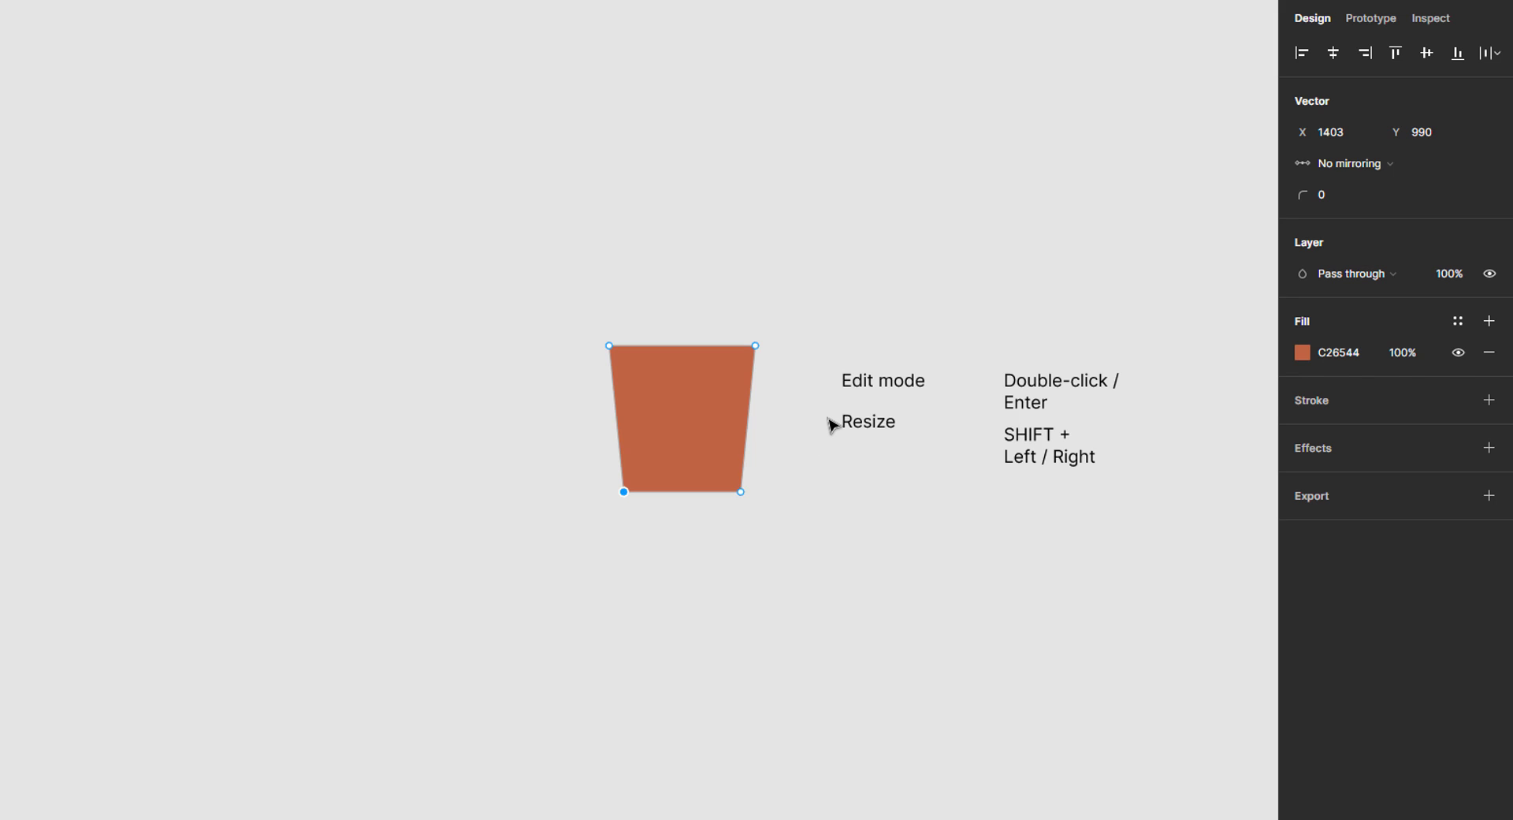
pyautogui.press('Escape')
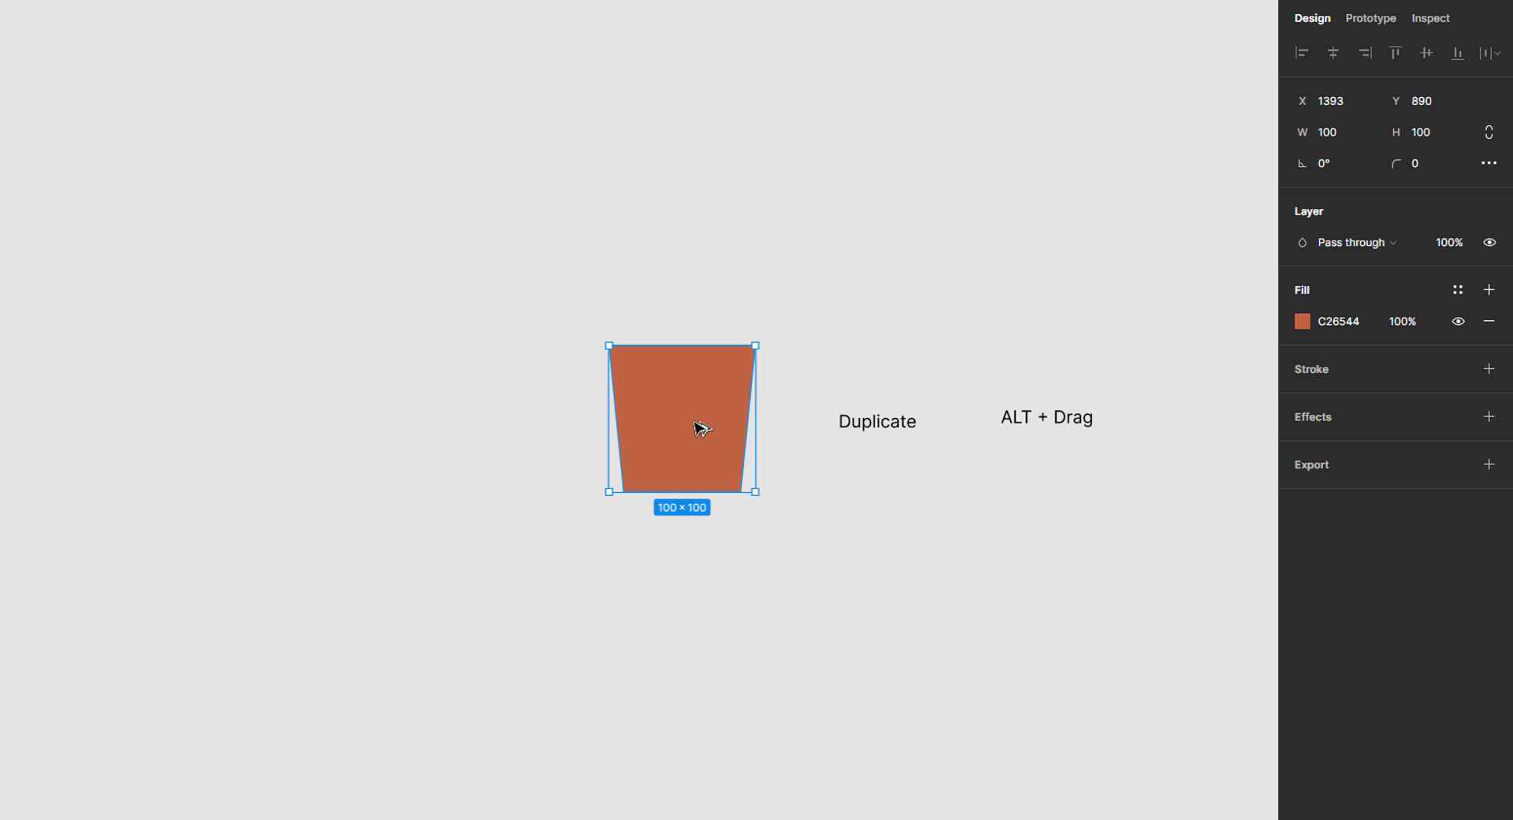
# Alt-drag the trapezoid into a row of three pots and round the middle one's top corners to 14.
pyautogui.moveTo(701, 428); pyautogui.dragTo(301, 430)
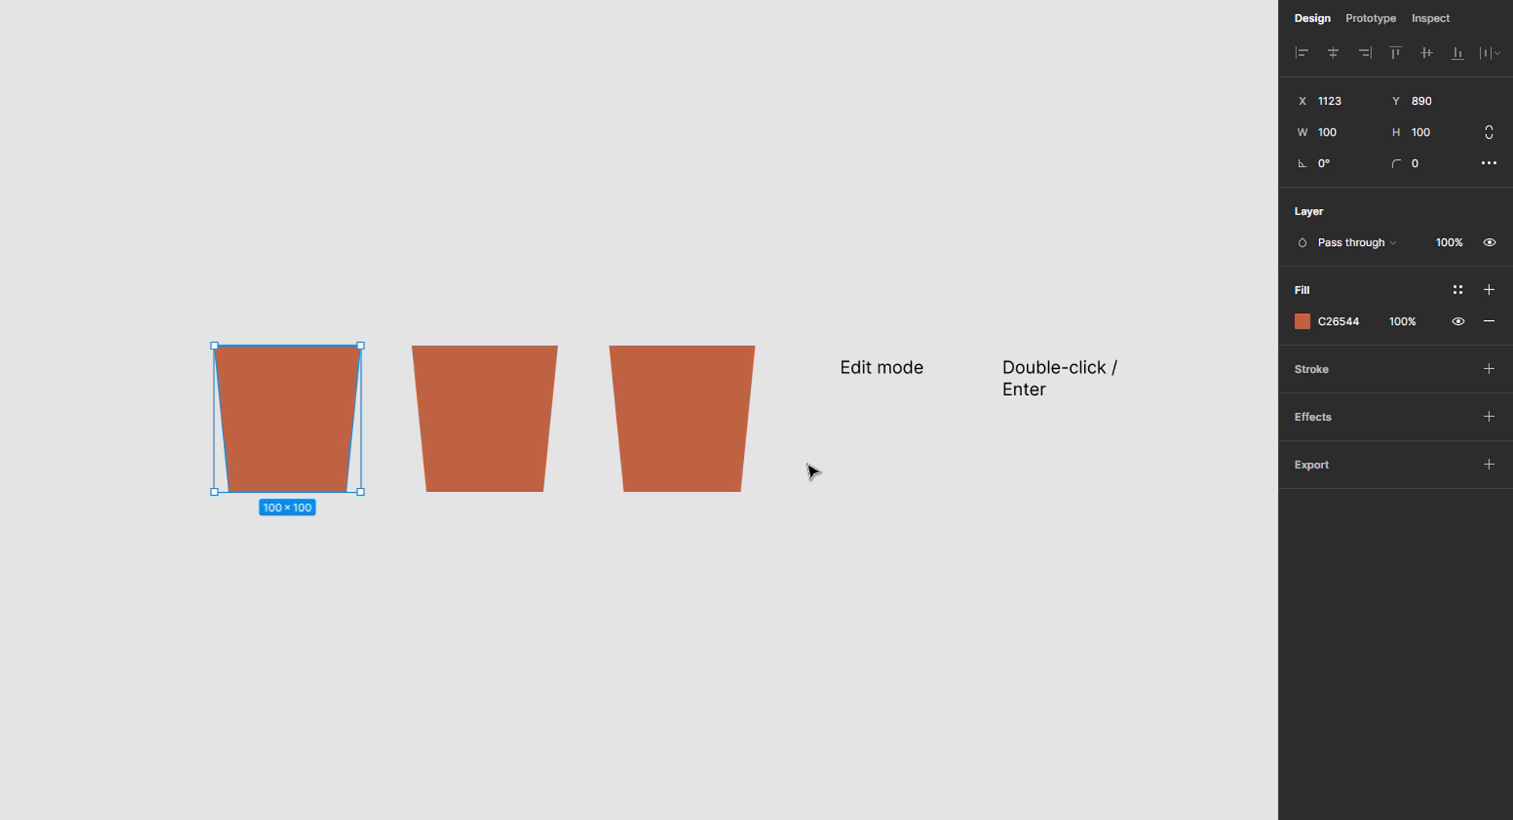
pyautogui.click(504, 451)
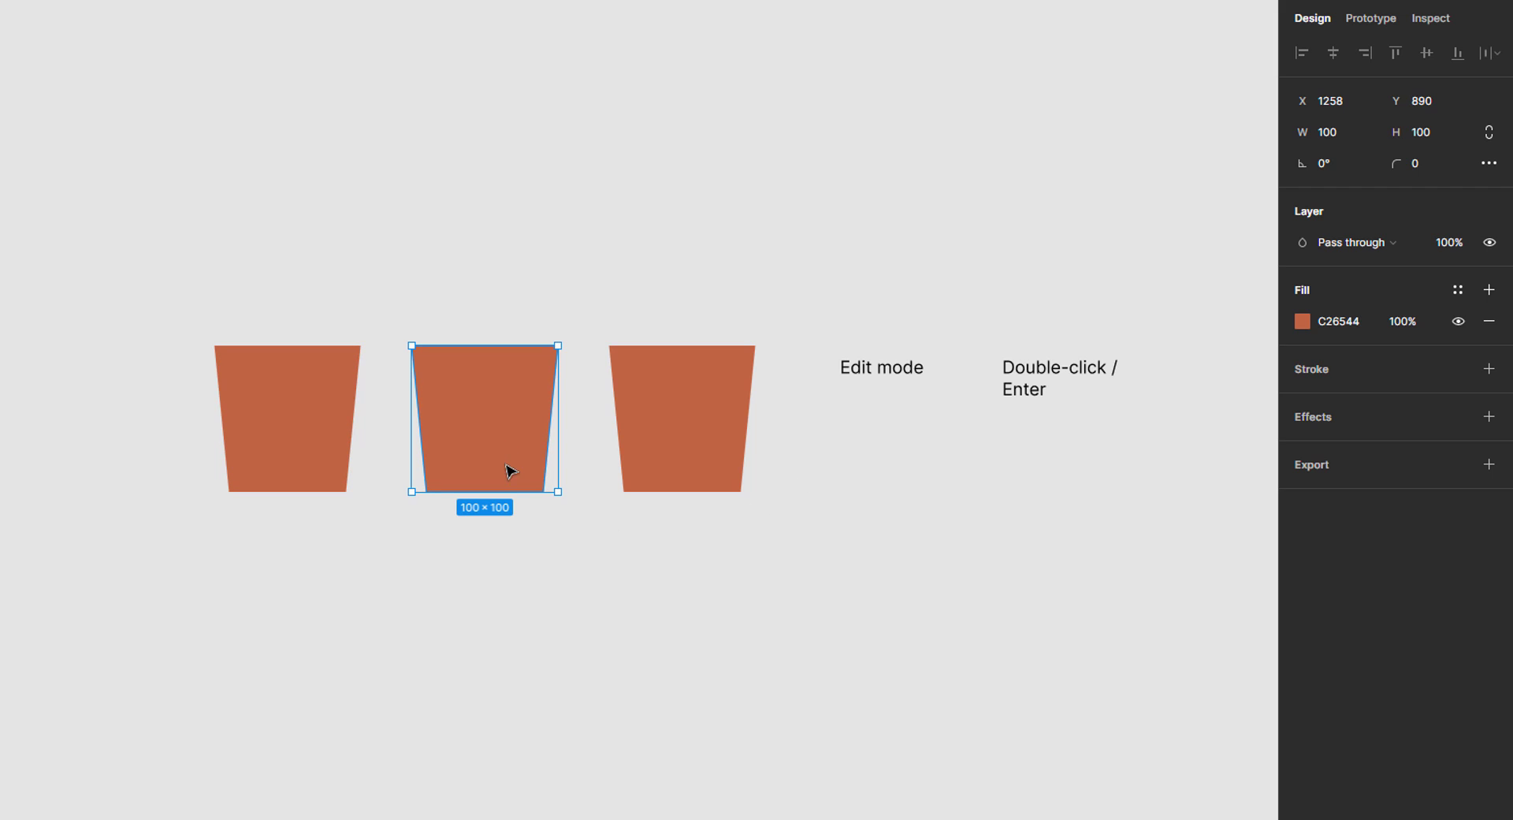
pyautogui.press('Return')
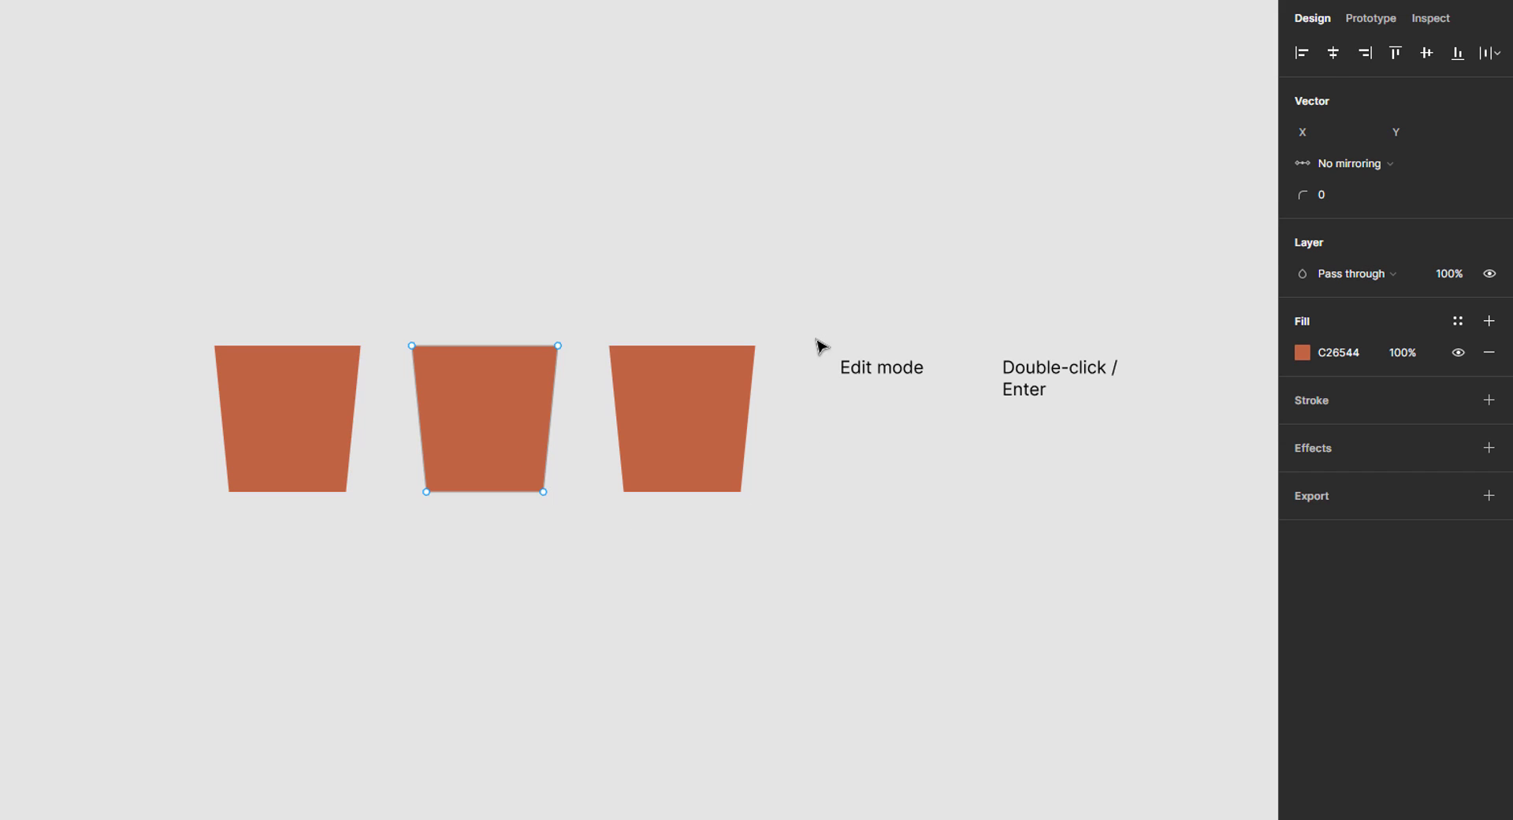
pyautogui.moveTo(389, 301); pyautogui.dragTo(583, 382)
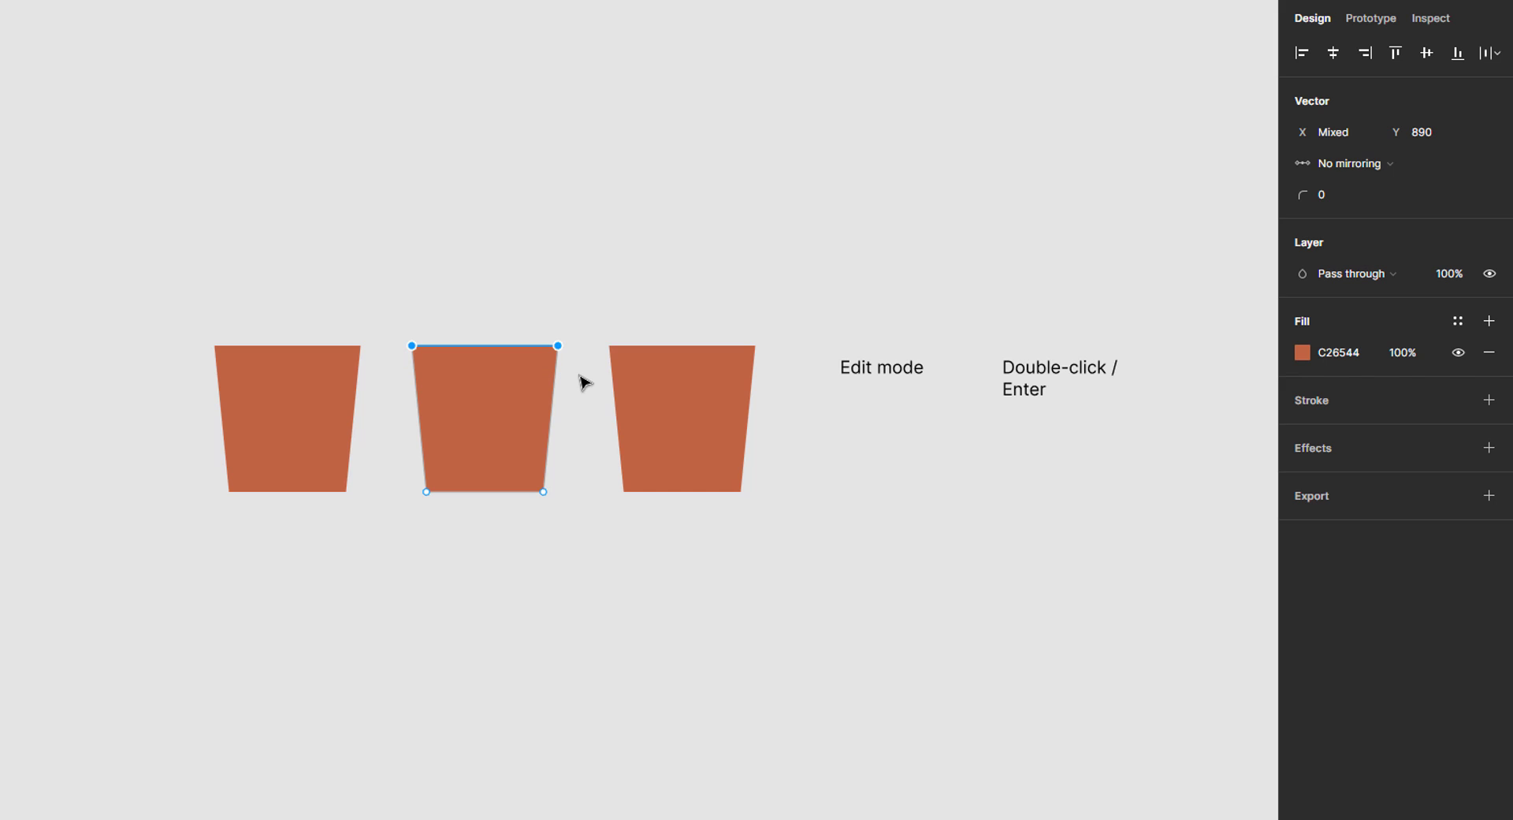
pyautogui.click(1335, 200)
pyautogui.write('14')
pyautogui.press('Return')
pyautogui.press('Escape')
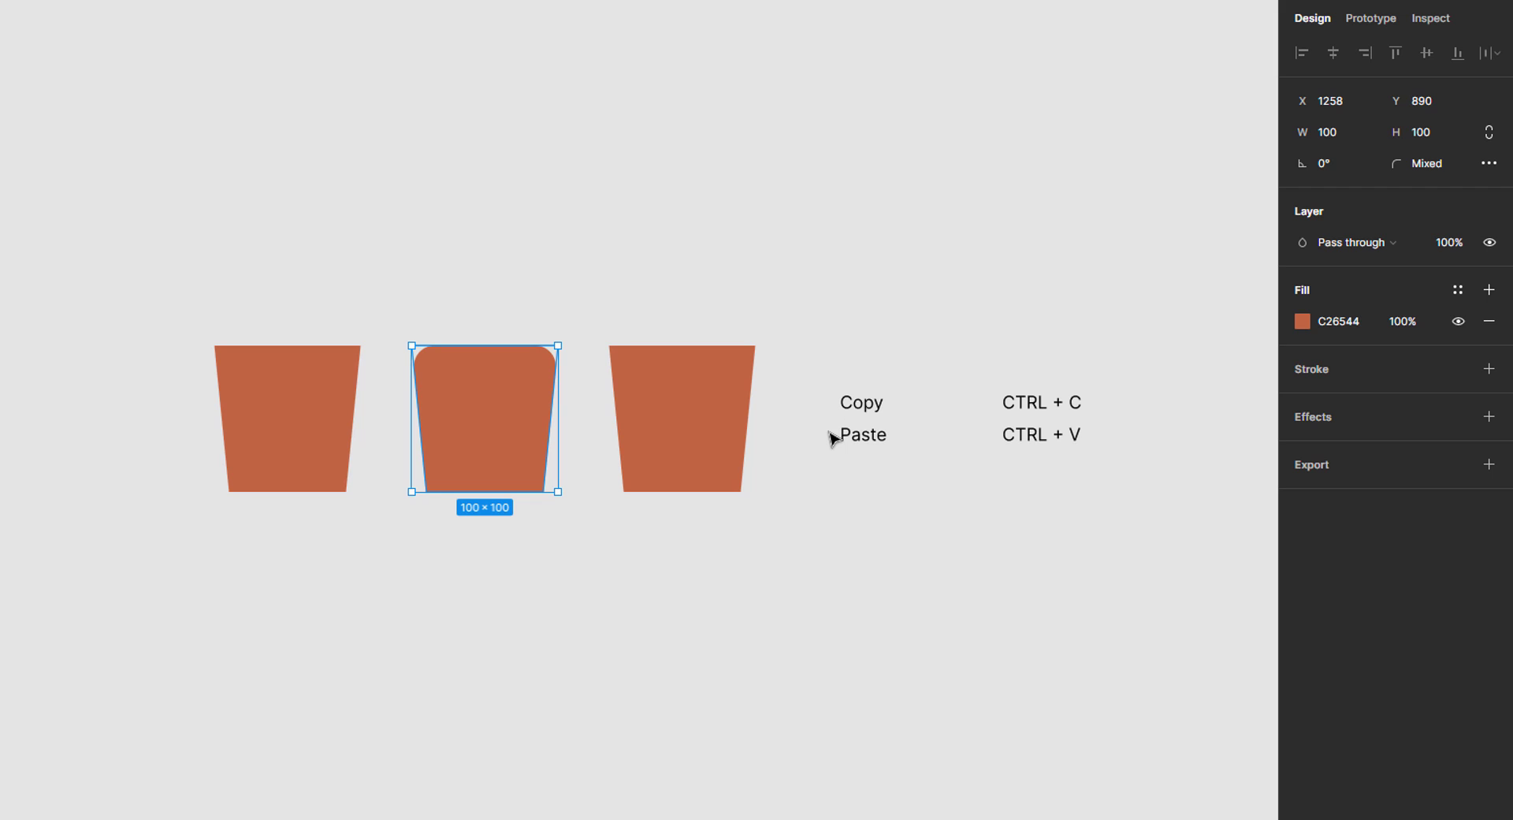
pyautogui.click(711, 445)
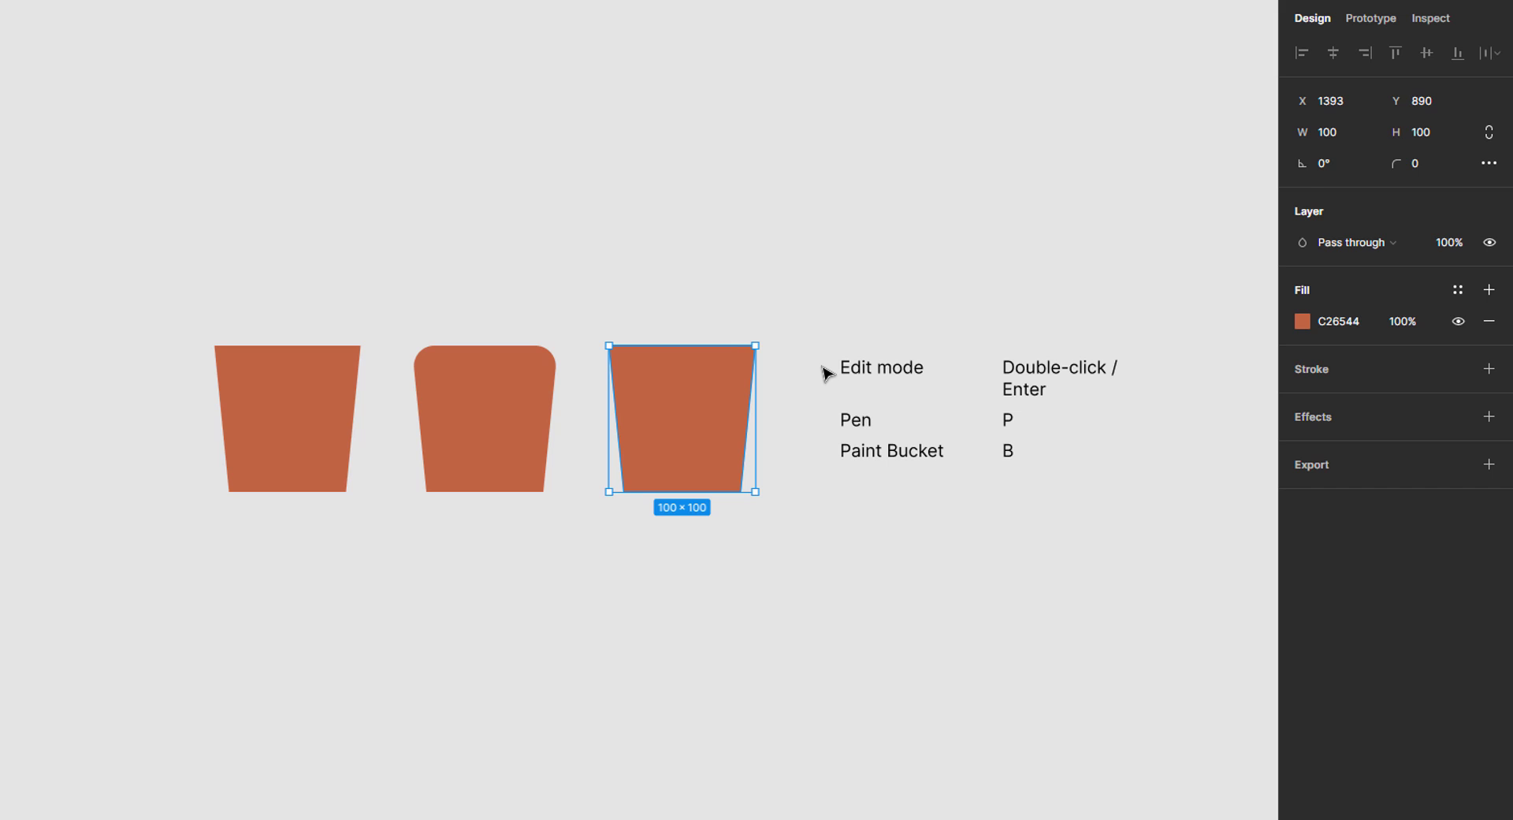
# Split the right pot vertically and fill its left half 000000 at 10% opacity.
pyautogui.press('Return')
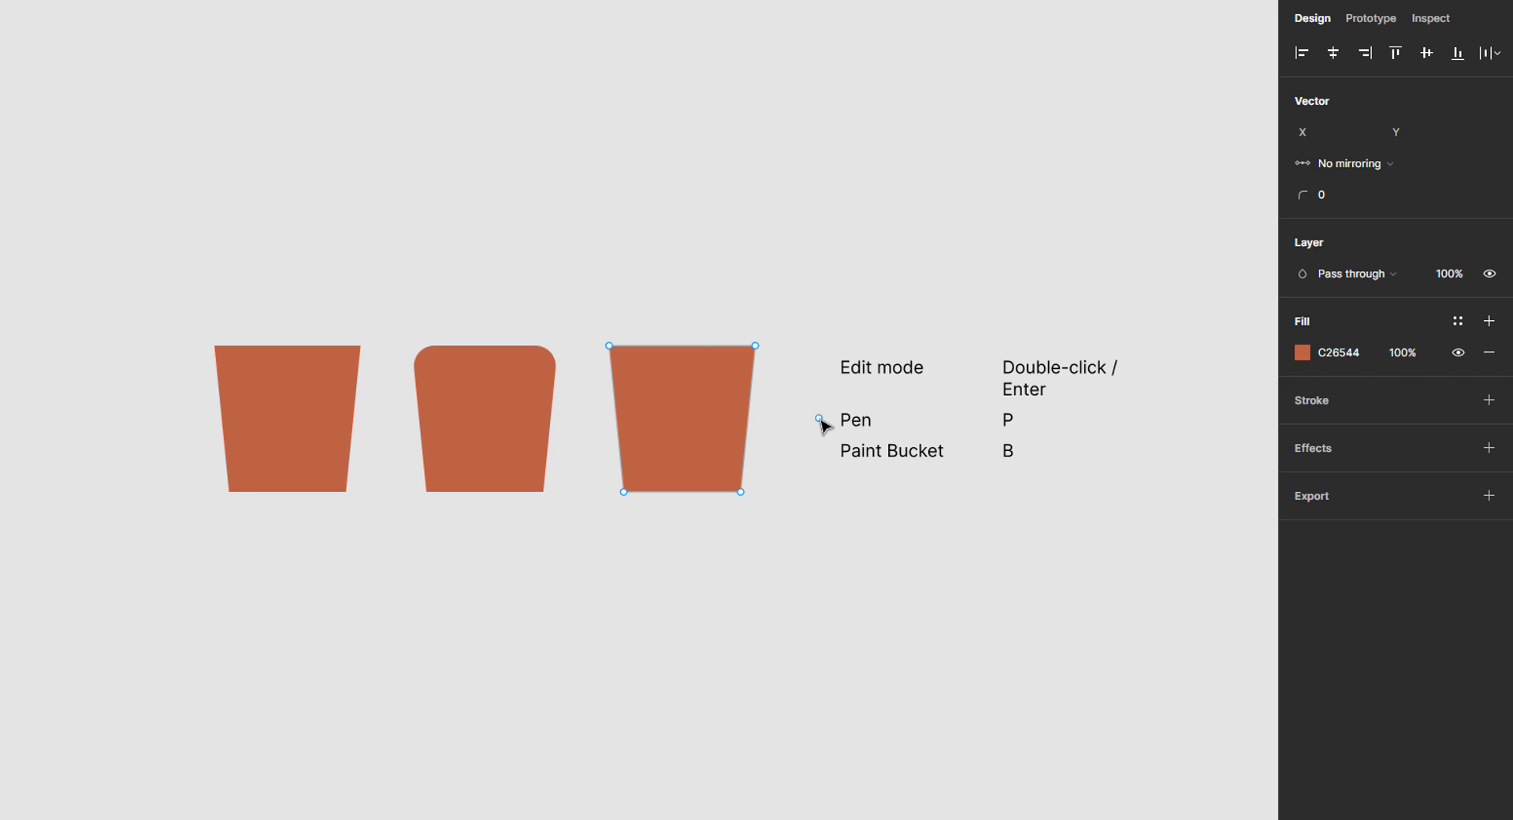
pyautogui.click(682, 345)
pyautogui.click(682, 491)
pyautogui.press('b')
pyautogui.press('Escape')
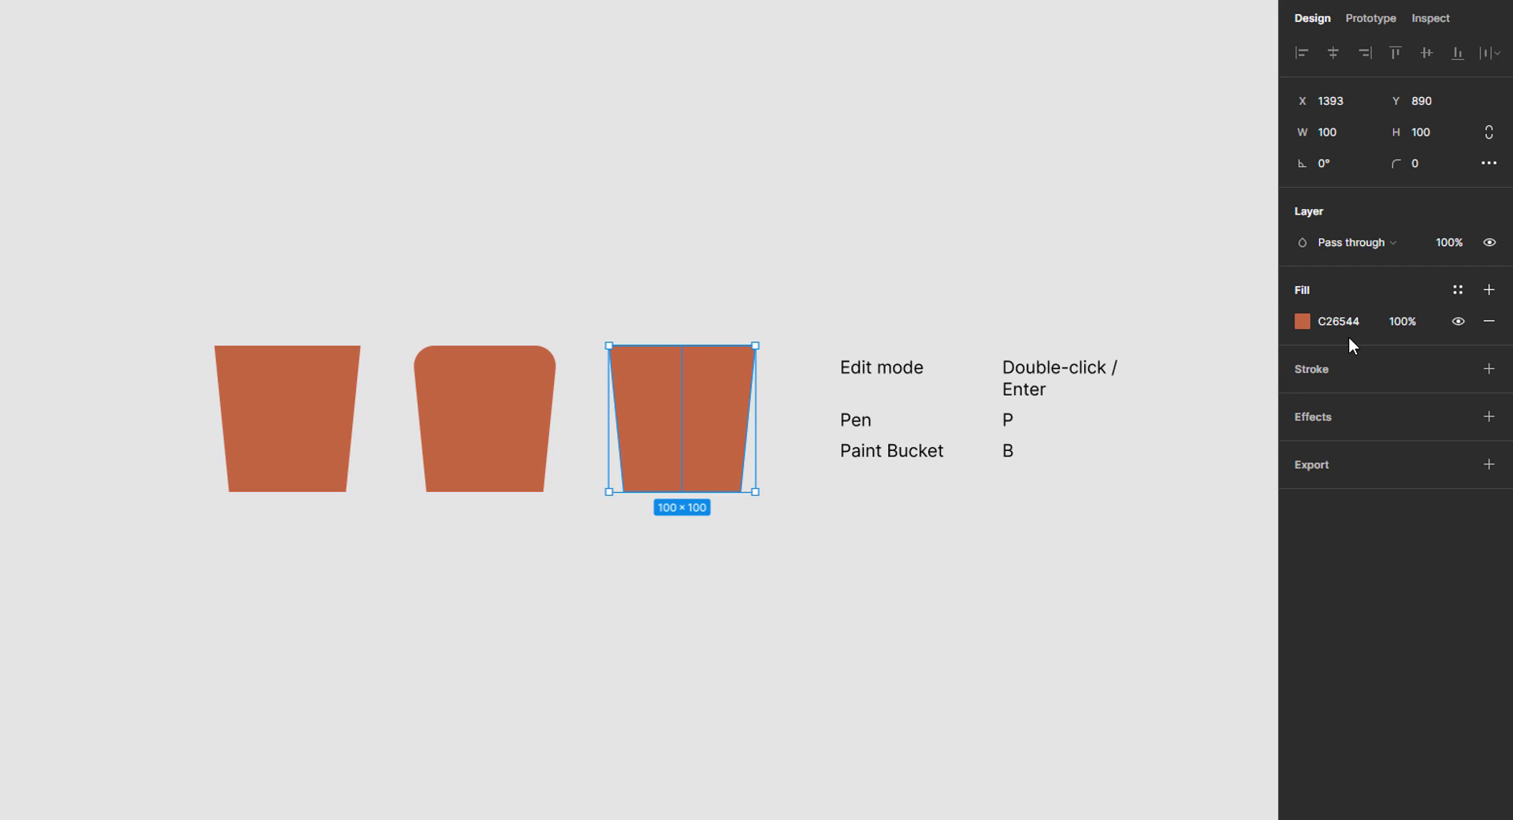
pyautogui.click(1370, 322)
pyautogui.write('000000')
pyautogui.press('Return')
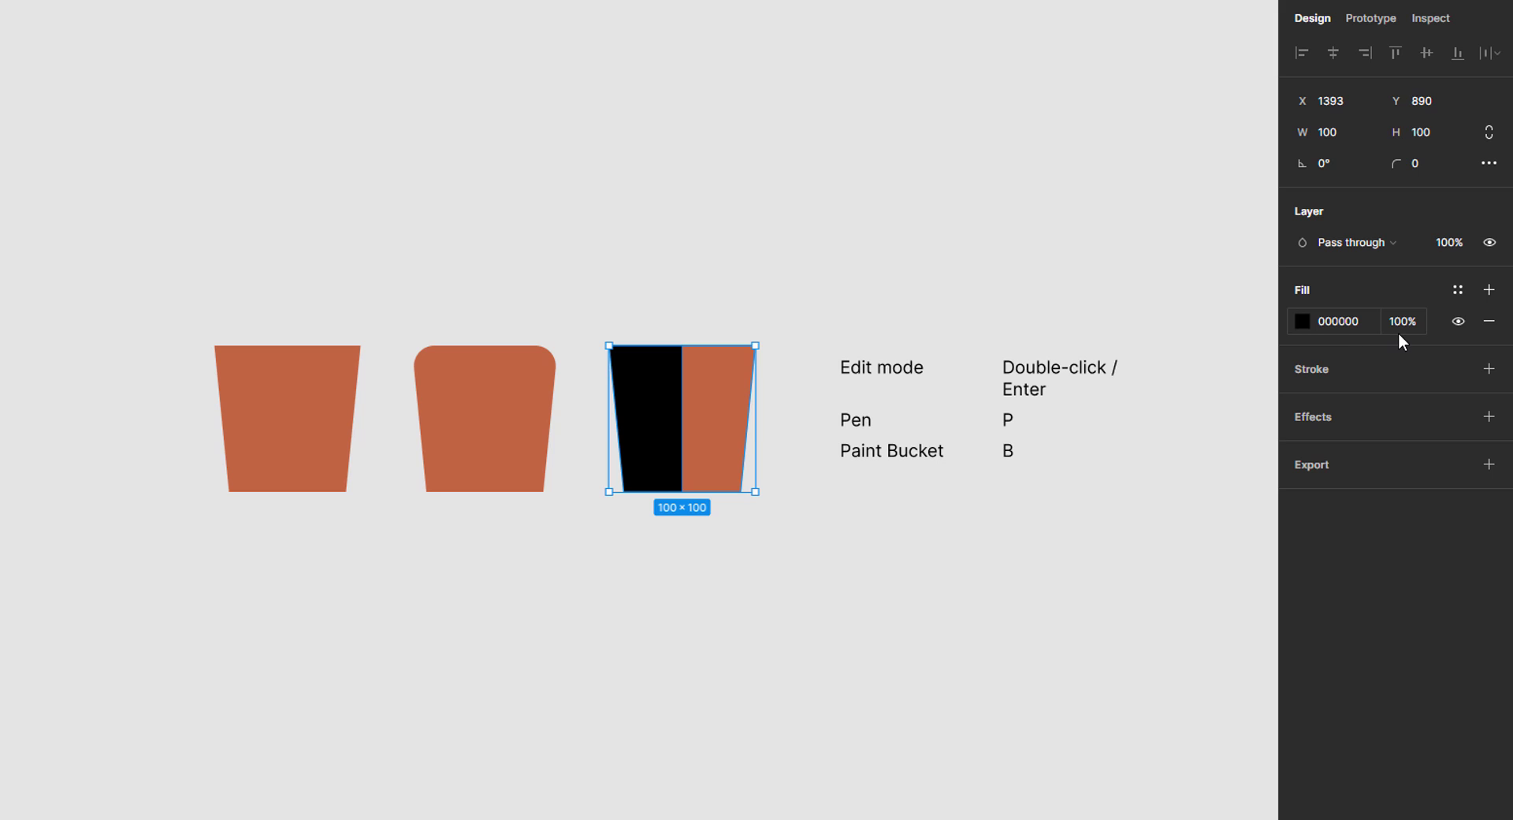
pyautogui.click(1398, 331)
pyautogui.write('10')
pyautogui.press('Return')
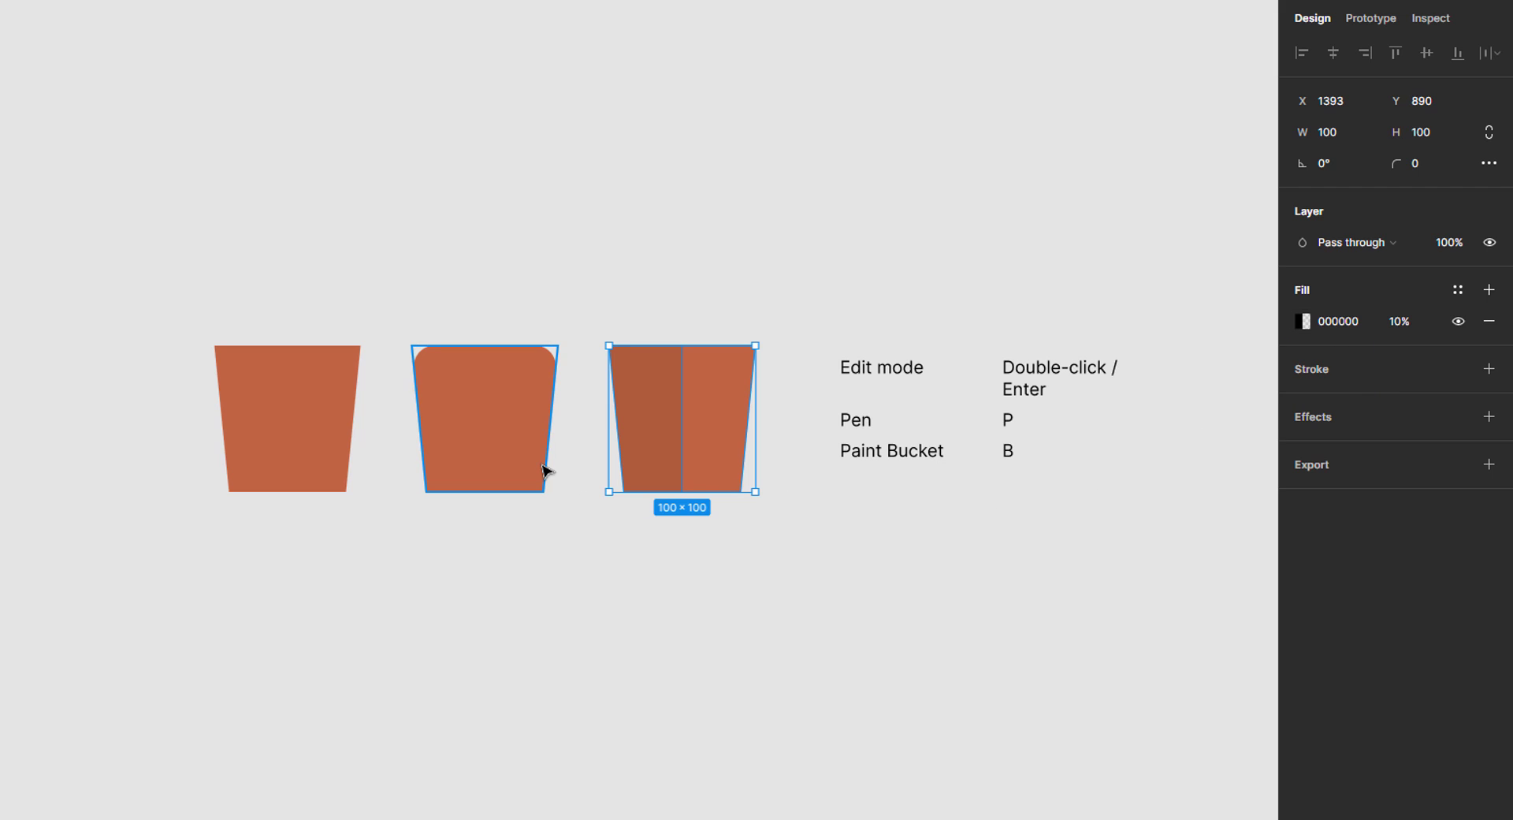
# Split the middle rounded pot down the centre and shade its left half 000000 at 10%.
pyautogui.click(494, 429)
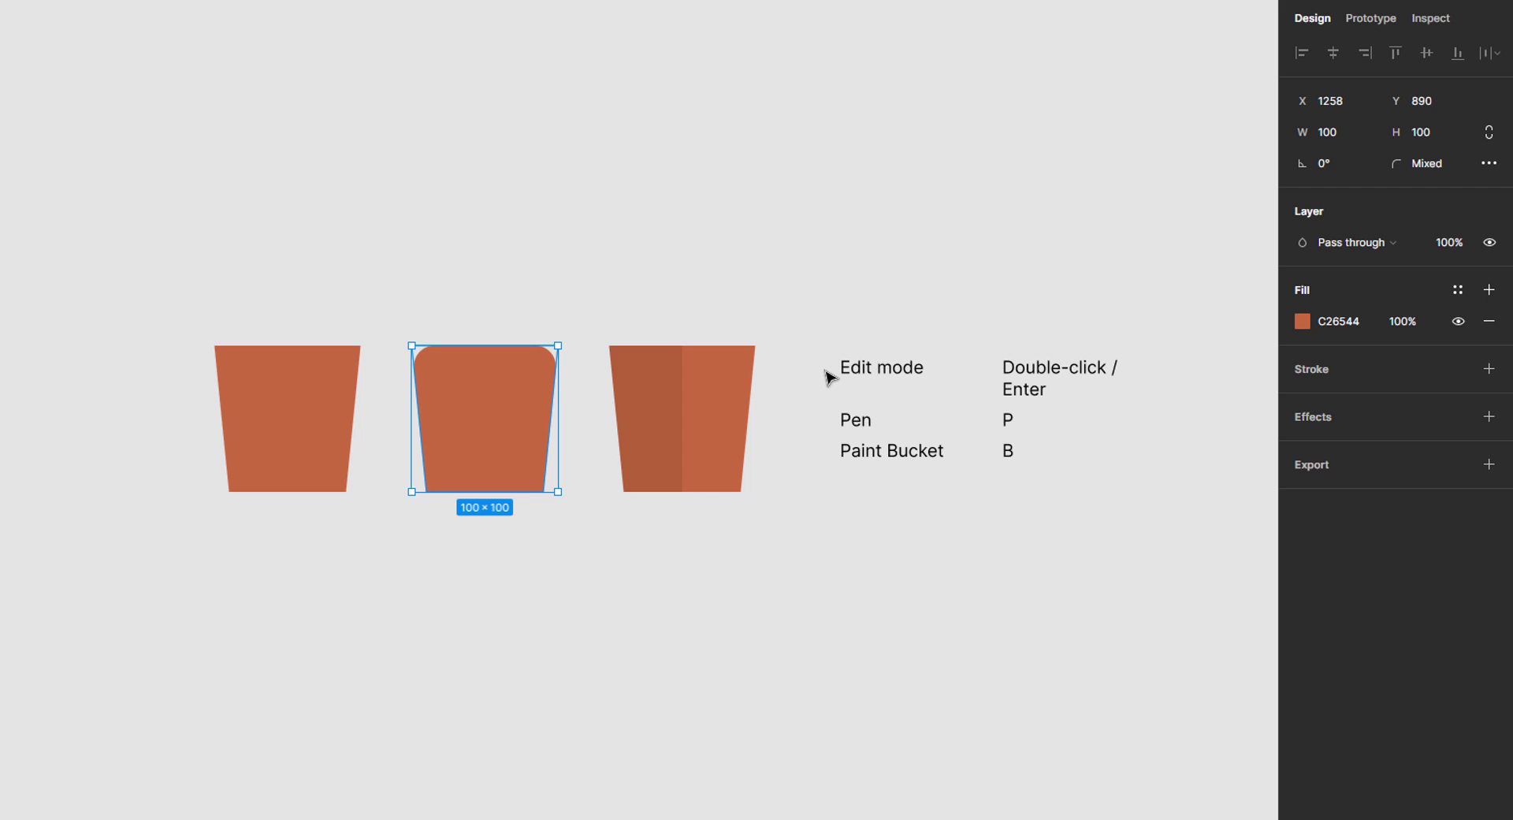
pyautogui.press('Return')
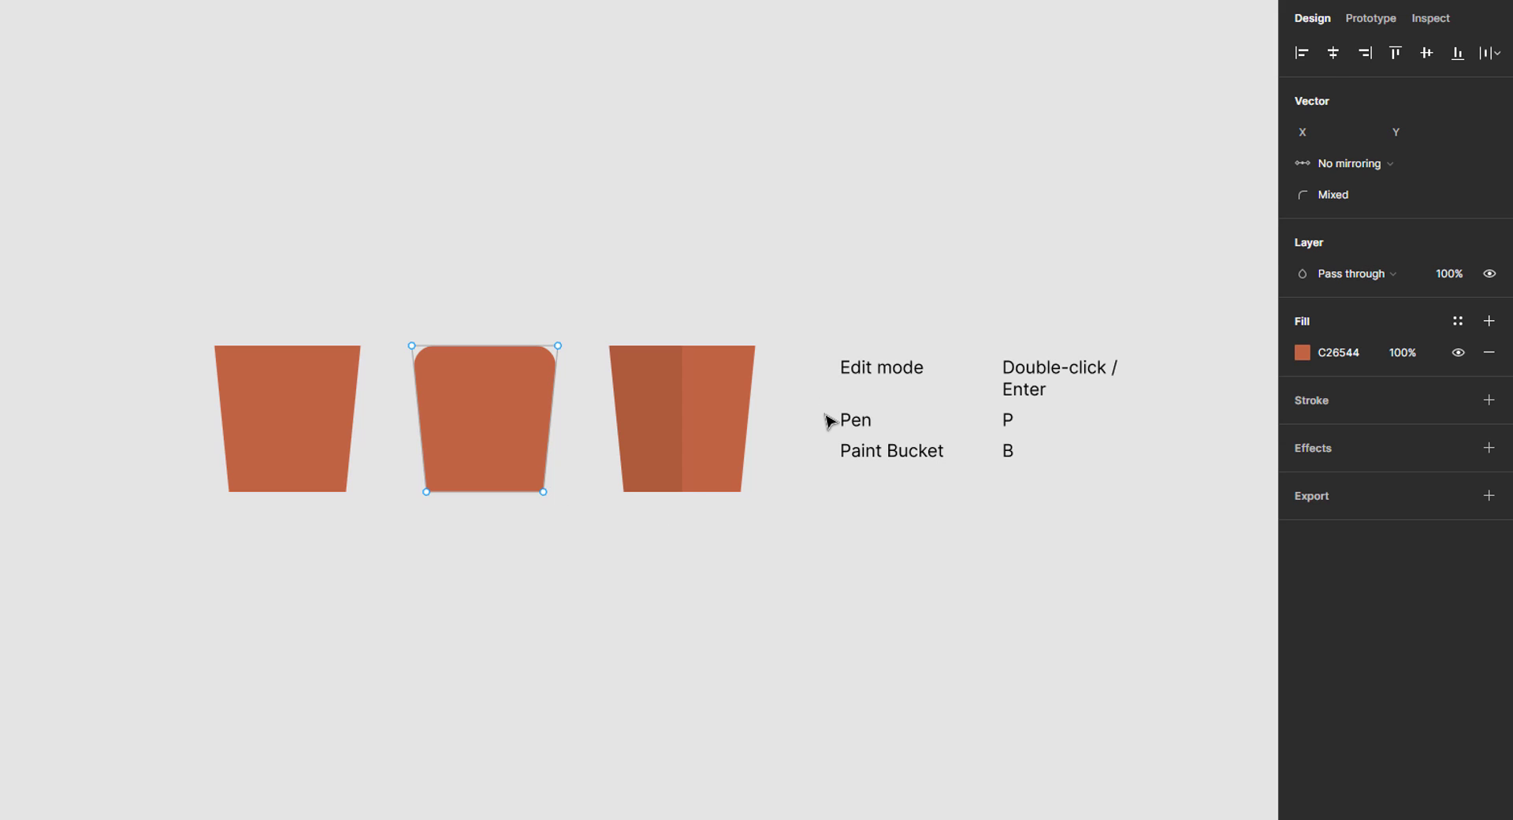
pyautogui.click(485, 491)
pyautogui.click(482, 346)
pyautogui.press('Escape')
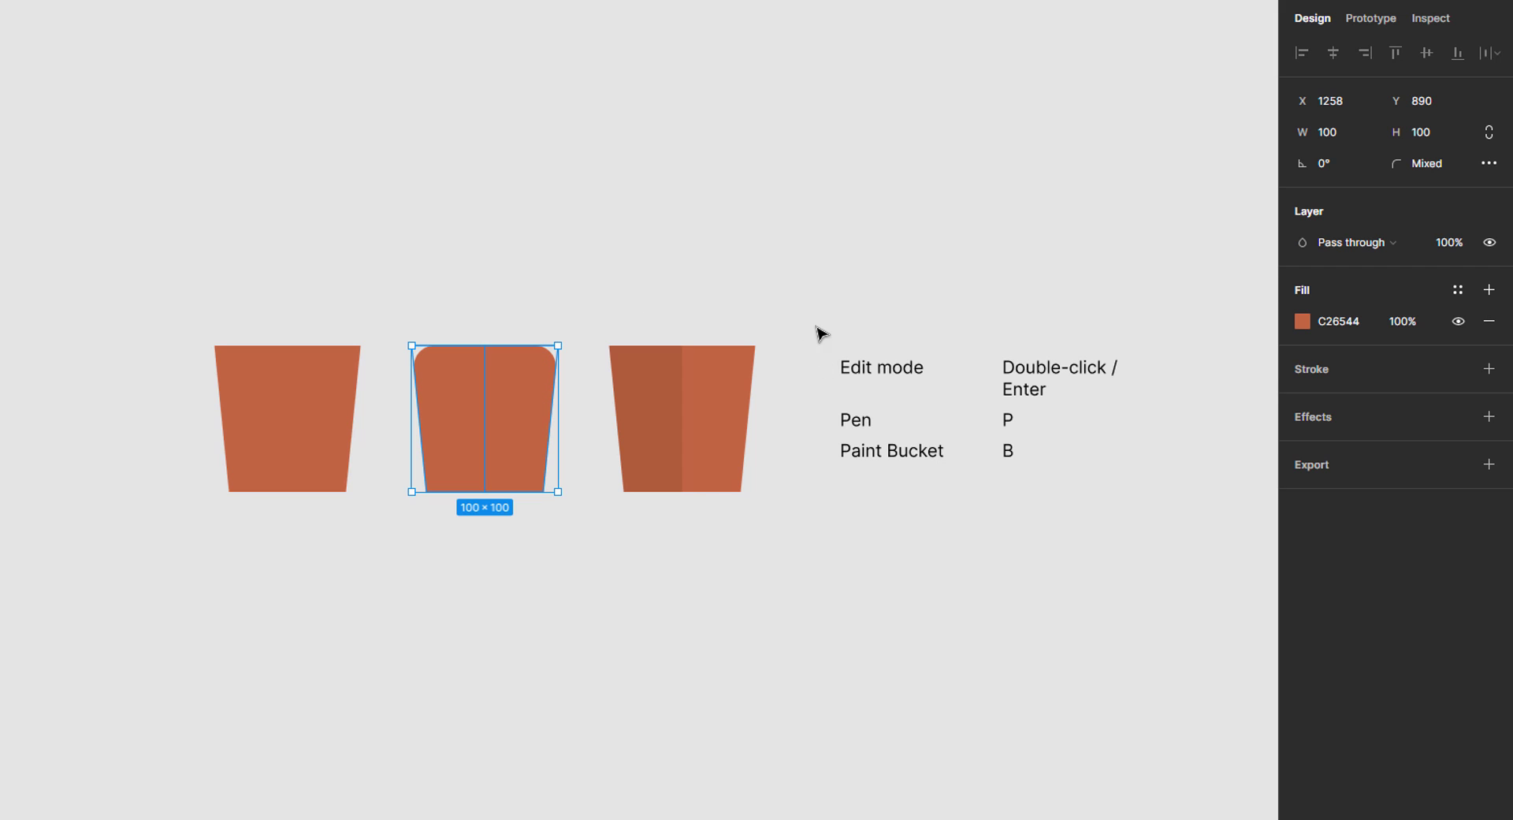
pyautogui.click(1370, 318)
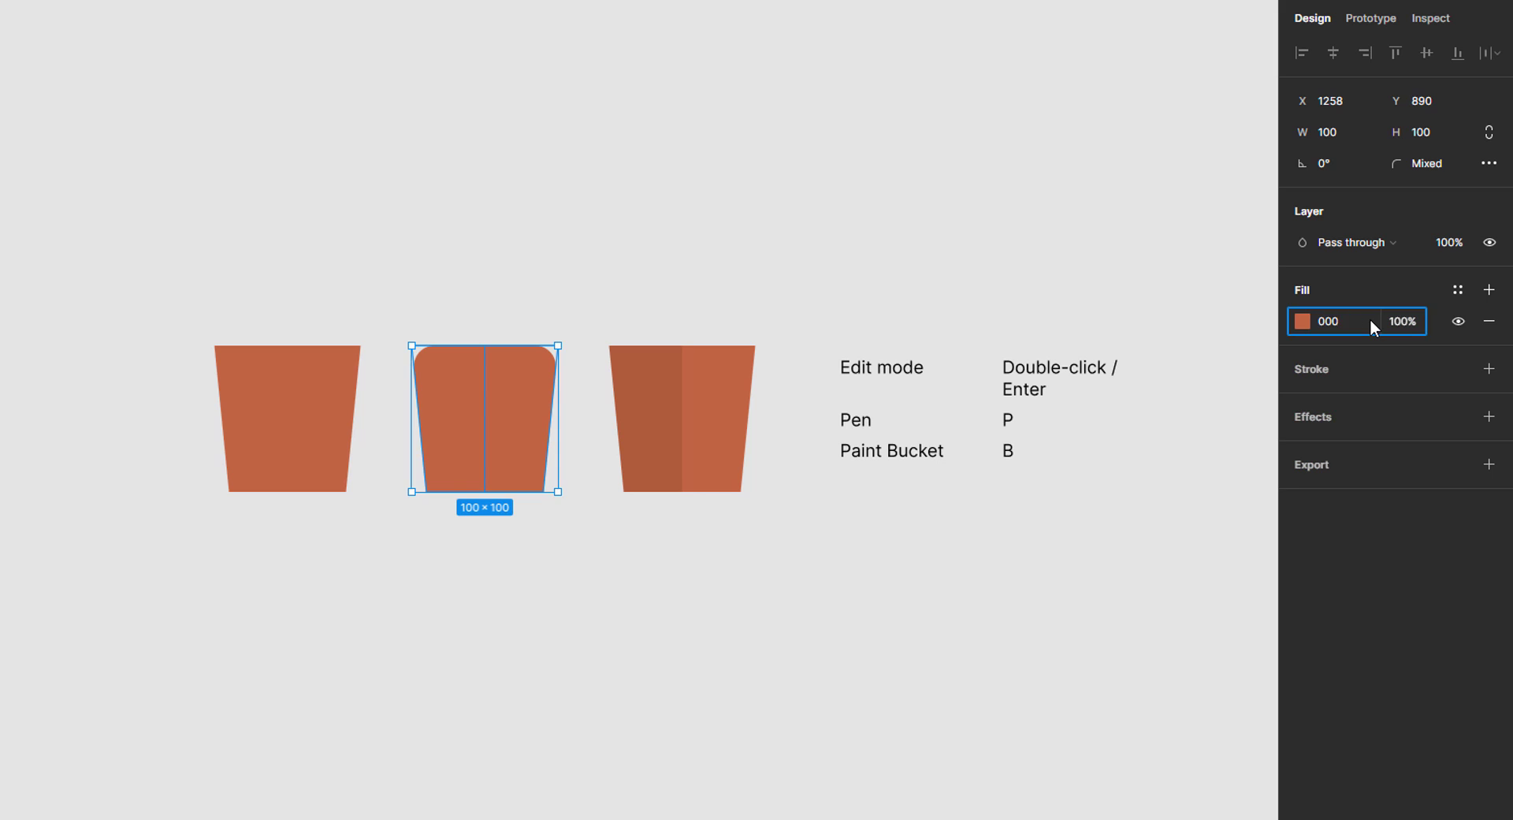
pyautogui.write('000000')
pyautogui.press('Return')
pyautogui.click(1410, 329)
pyautogui.write('10')
pyautogui.press('Return')
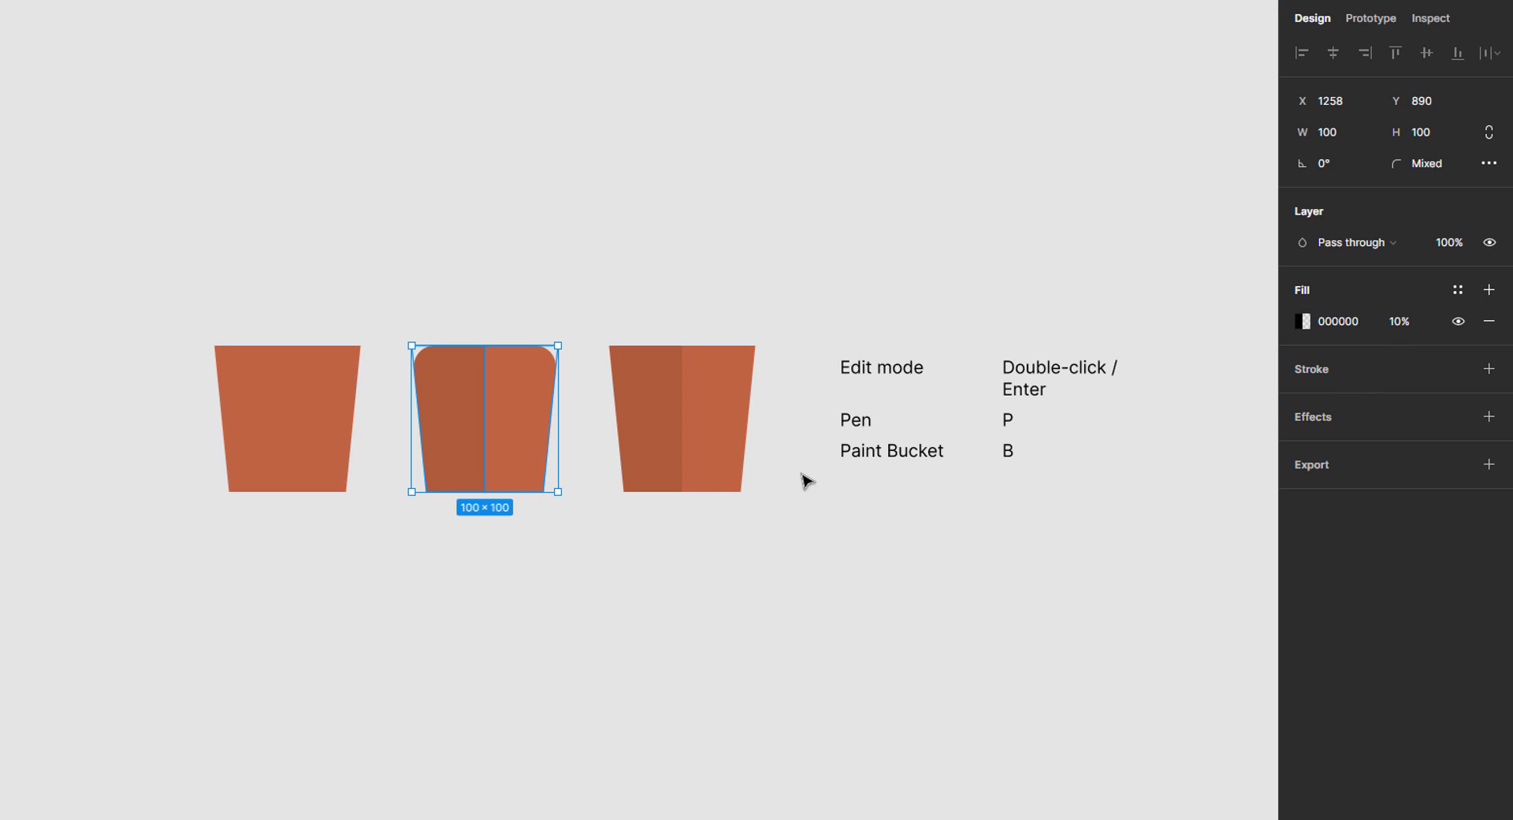
pyautogui.click(668, 453)
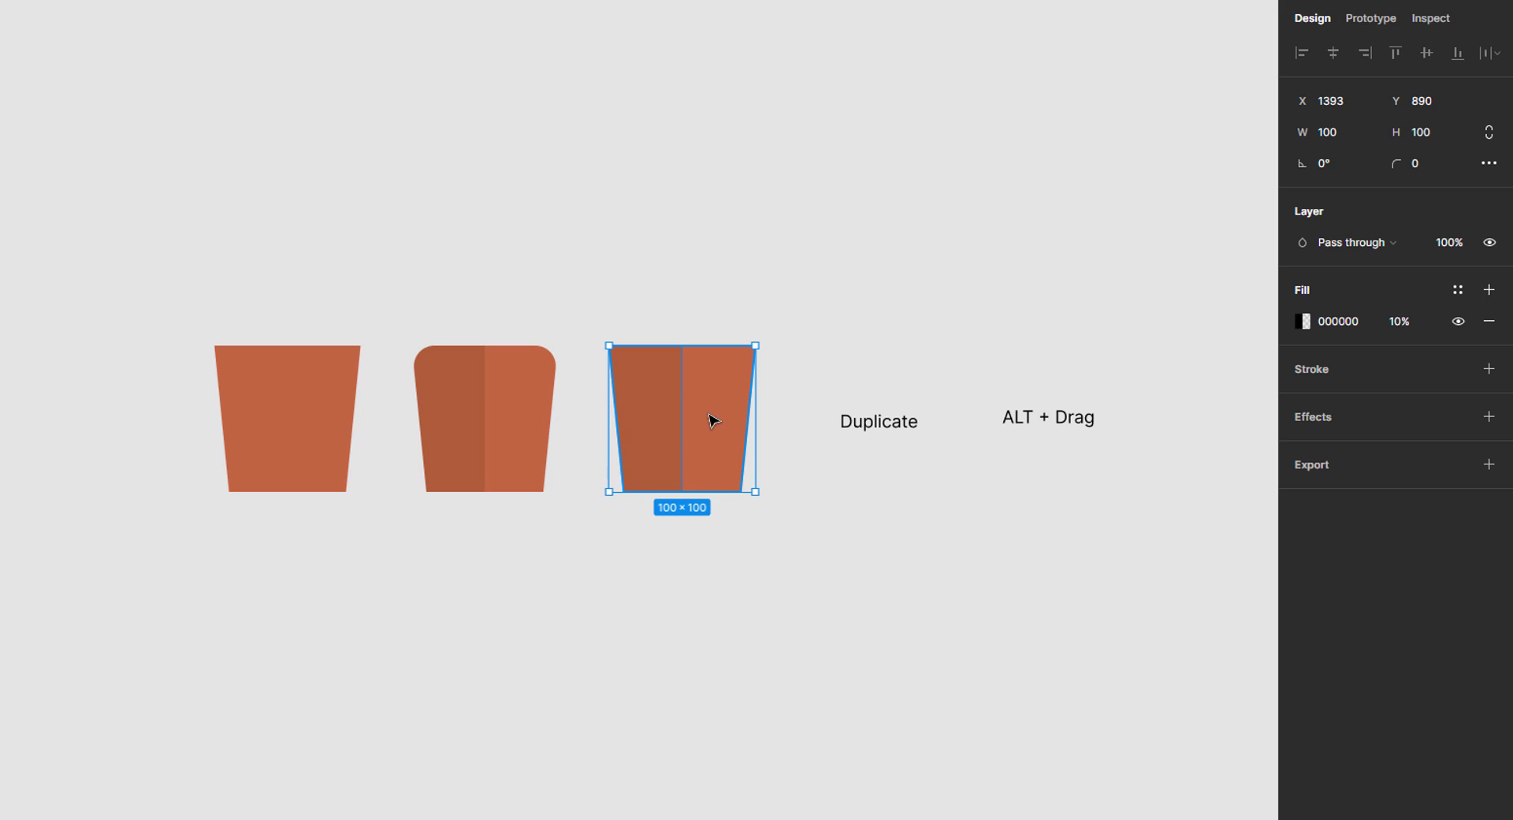
# Copy the two-tone pot onto the left pot, bring it forward, and group its layers.
pyautogui.keyDown('alt'); pyautogui.moveTo(709, 419); pyautogui.dragTo(263, 418); pyautogui.keyUp('alt')
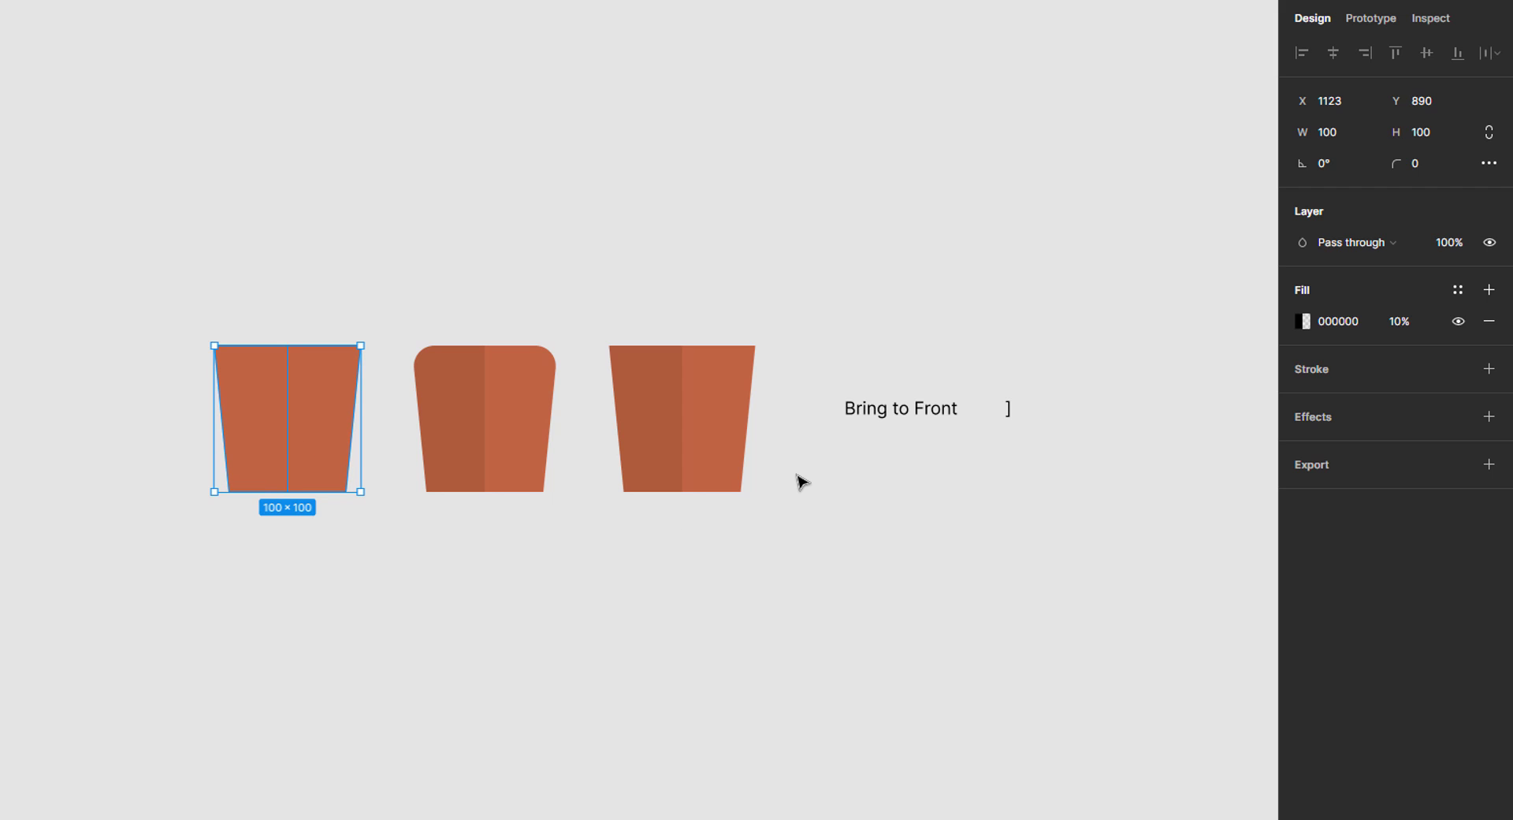
pyautogui.press(']')
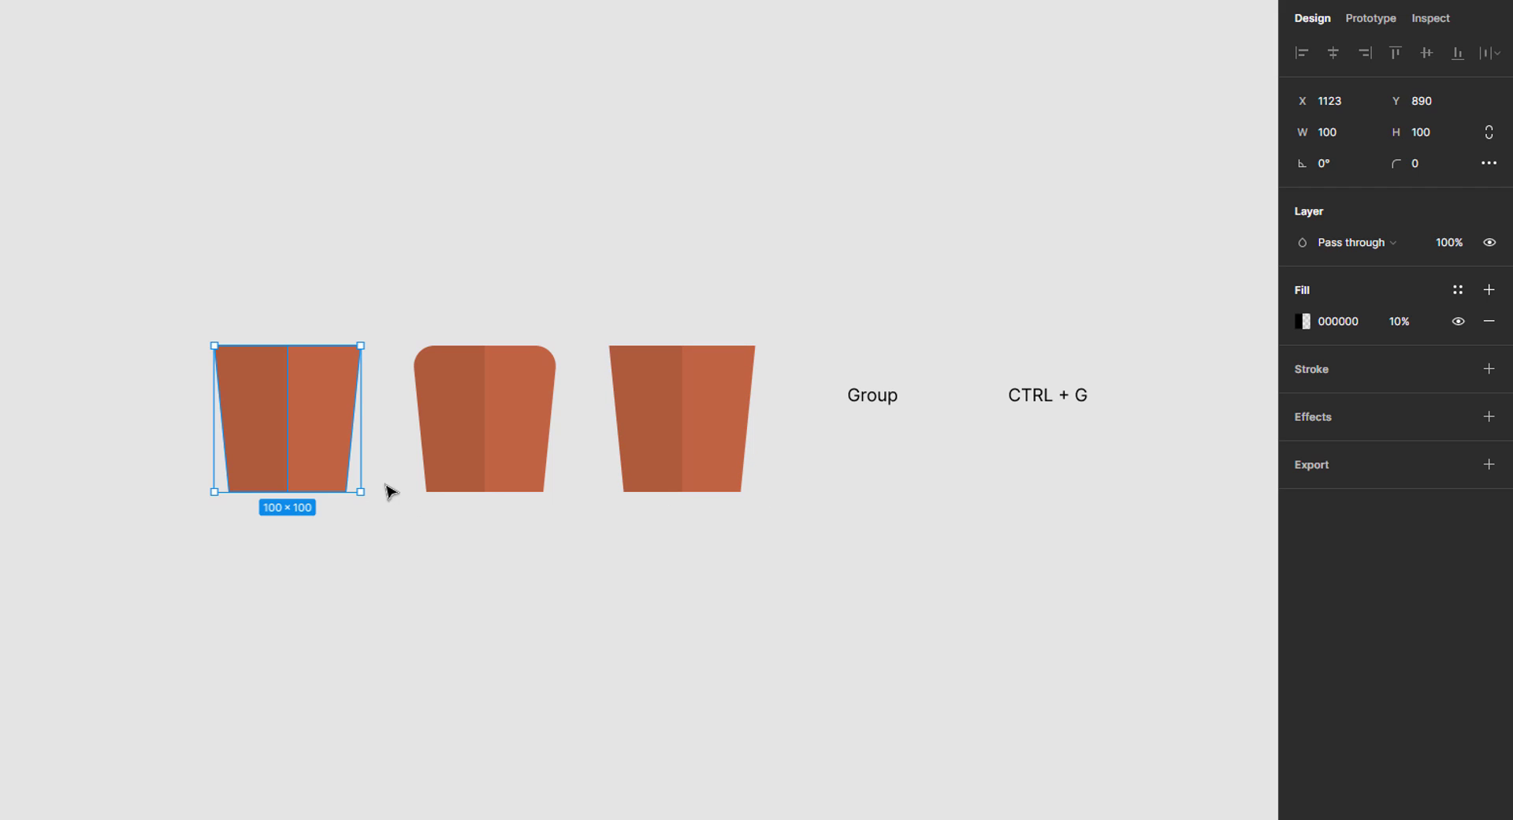
pyautogui.moveTo(193, 305); pyautogui.dragTo(386, 524)
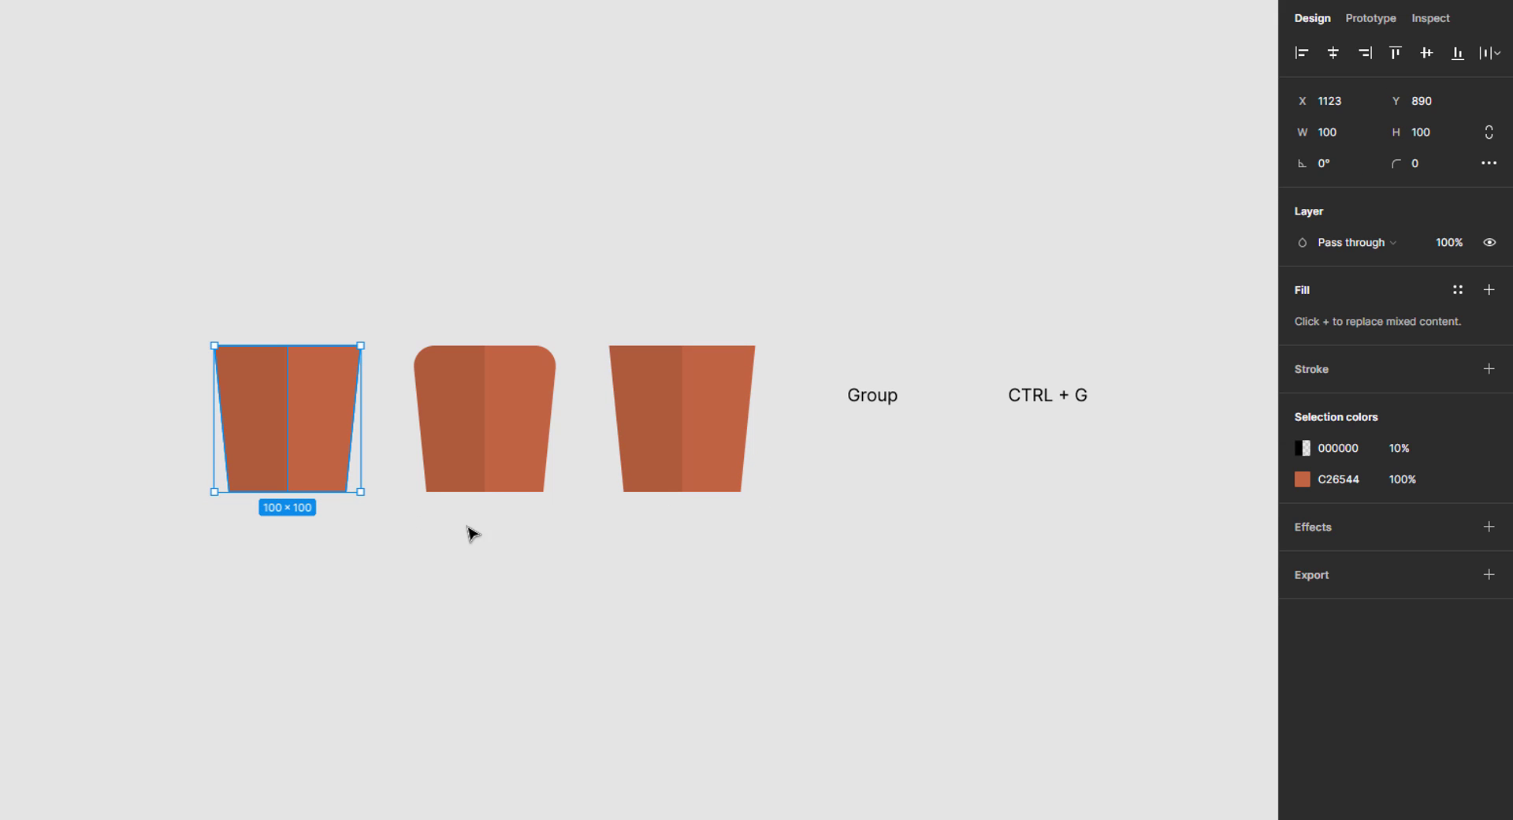
pyautogui.hotkey('ctrl', 'g')
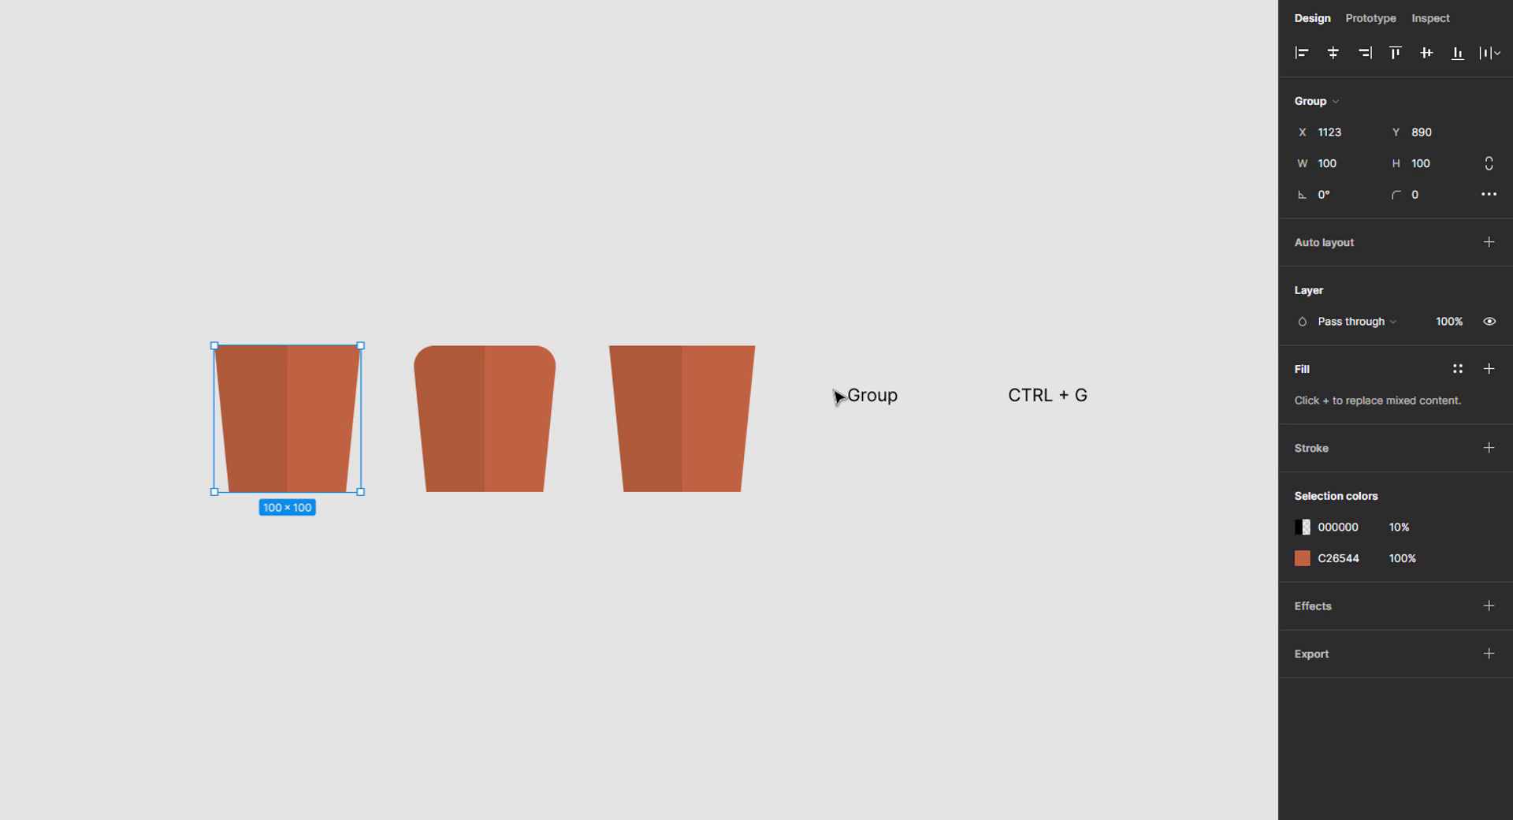
# Group the middle pot's two layers and the right pot's two layers, then deselect.
pyautogui.moveTo(406, 339); pyautogui.dragTo(579, 530)
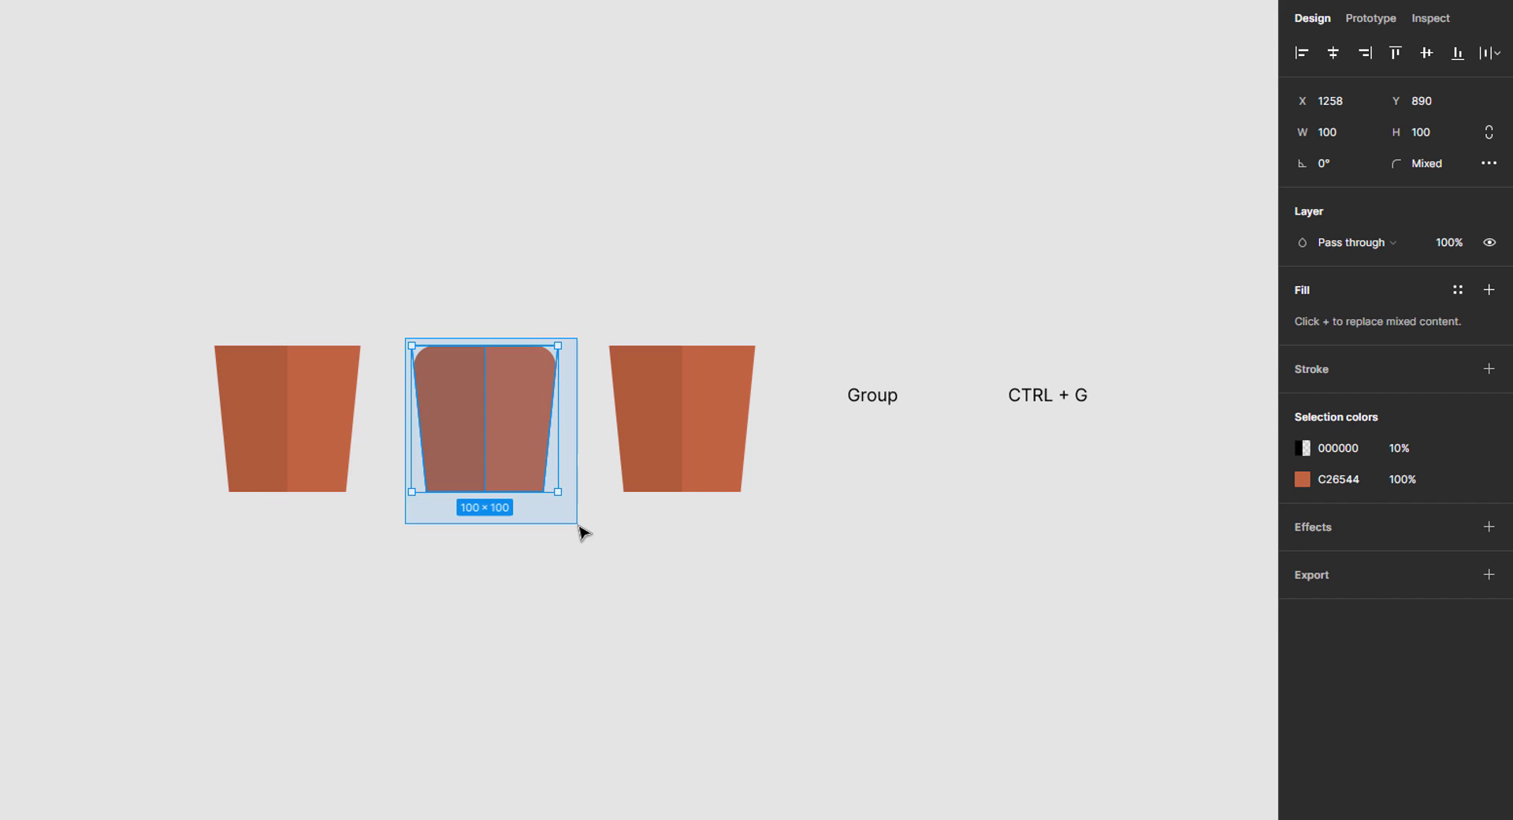
pyautogui.hotkey('ctrl', 'g')
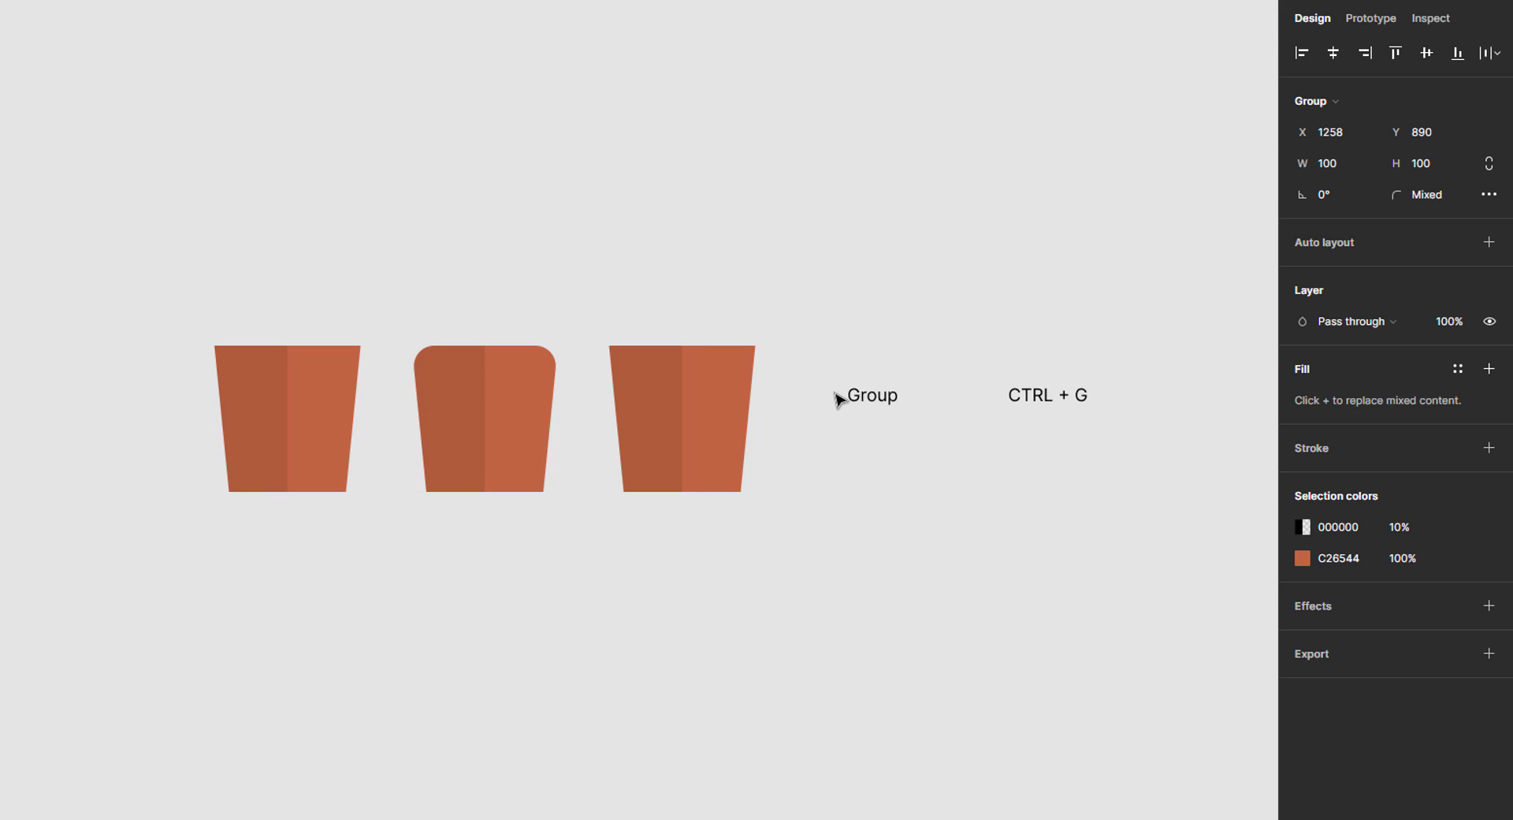
pyautogui.moveTo(590, 299); pyautogui.dragTo(777, 541)
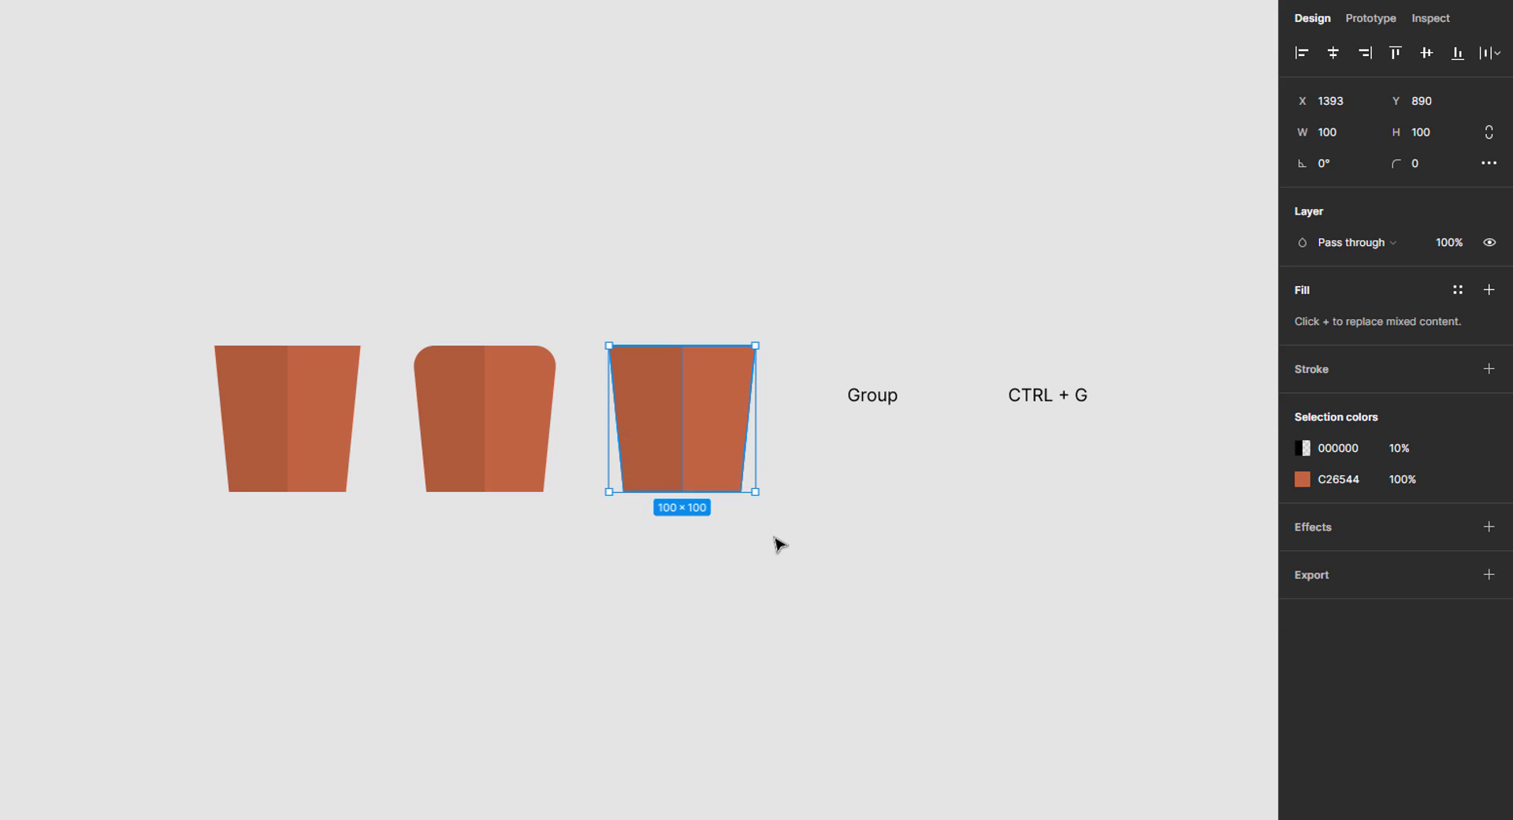
pyautogui.hotkey('ctrl', 'g')
pyautogui.click(812, 469)
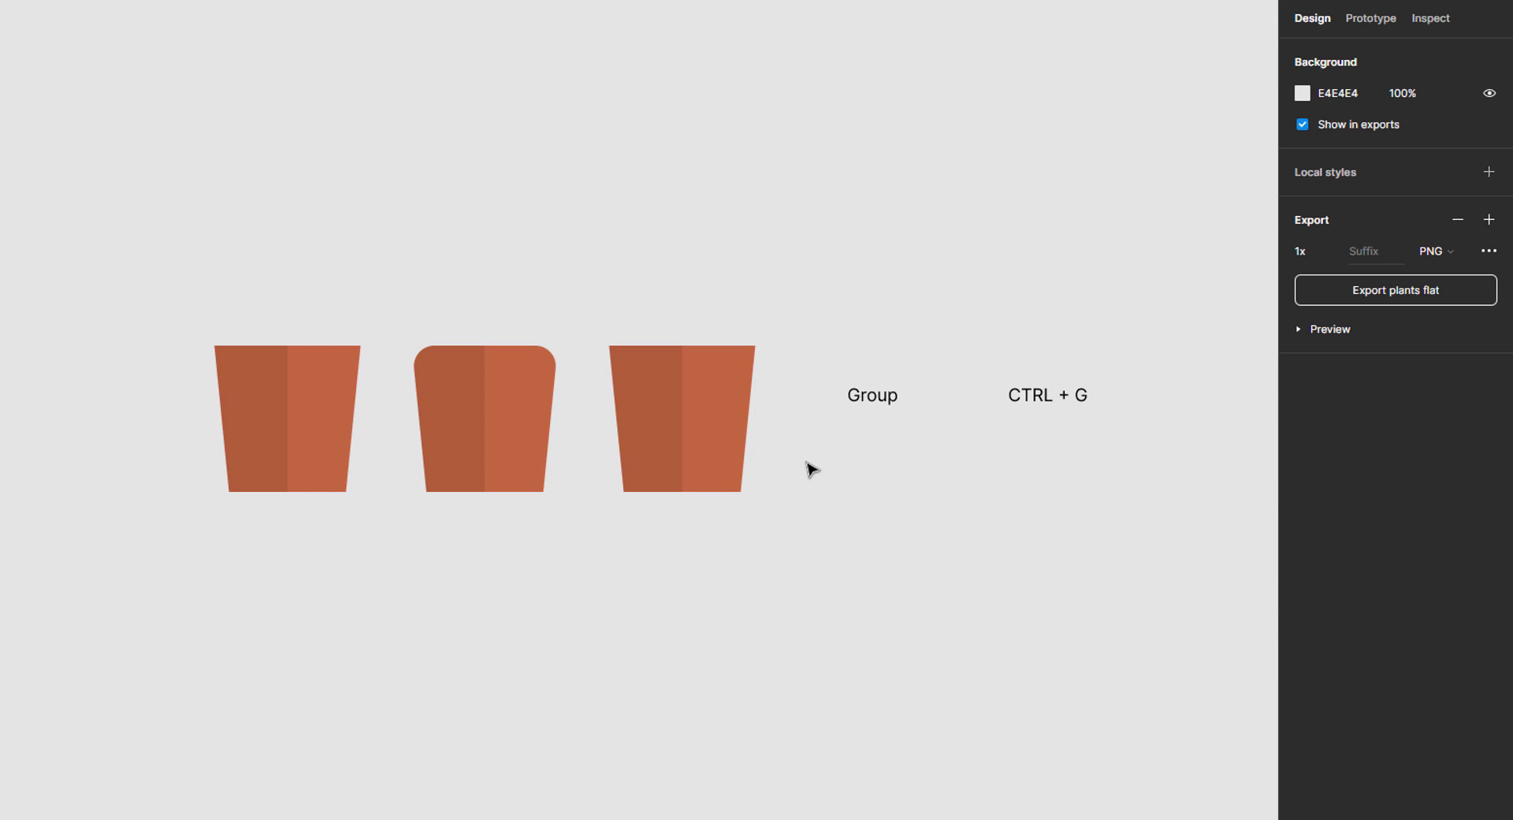
# Draw a 110-wide rim bar above the right pot, filled 766366.
pyautogui.press('r')
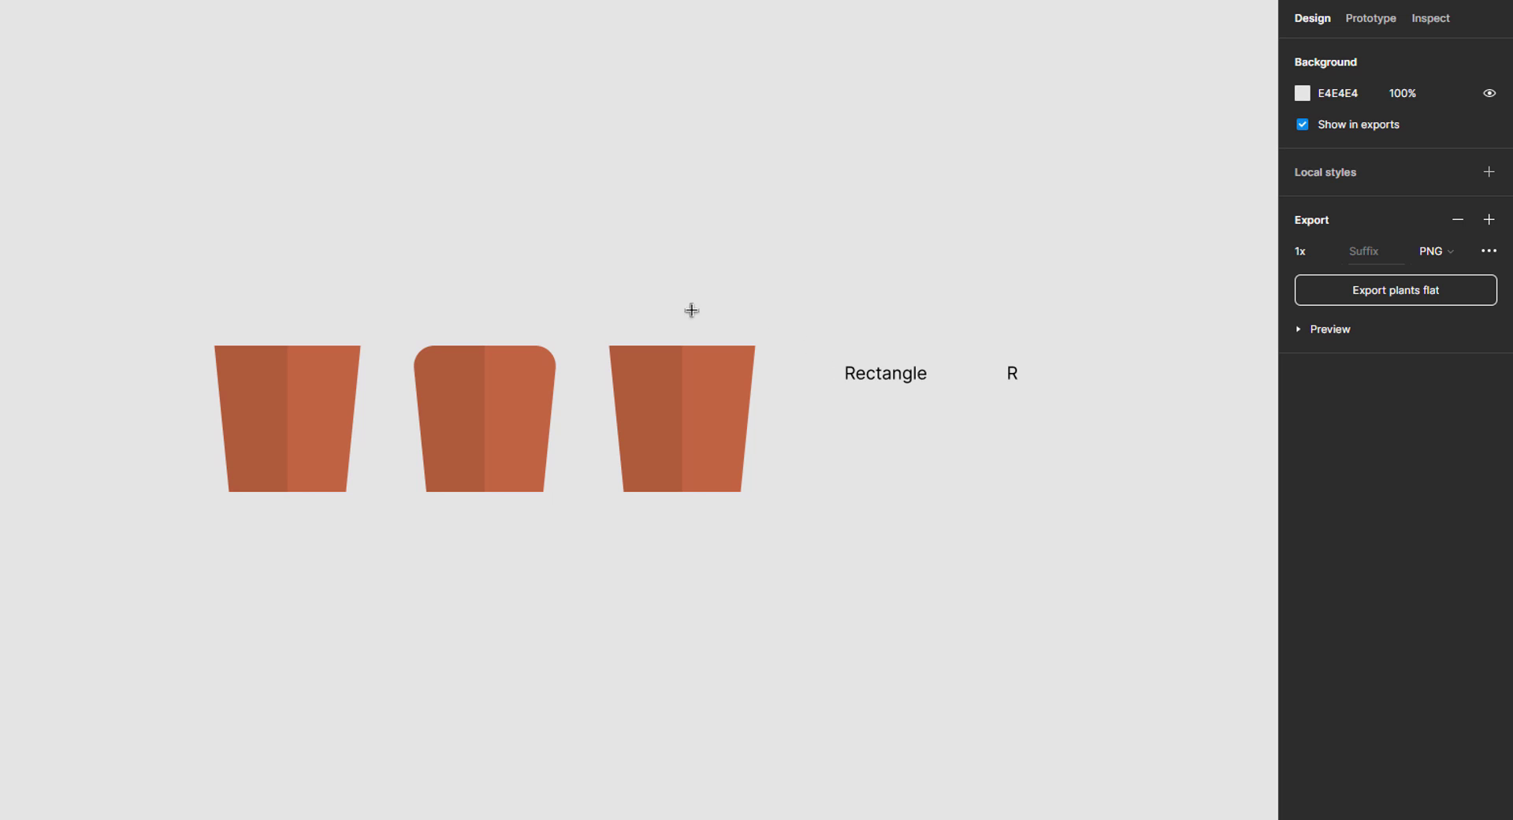
pyautogui.moveTo(608, 318)
pyautogui.mouseDown()
pyautogui.moveTo(755, 338)
pyautogui.moveTo(678, 307)
pyautogui.moveTo(601, 326)
pyautogui.mouseUp()
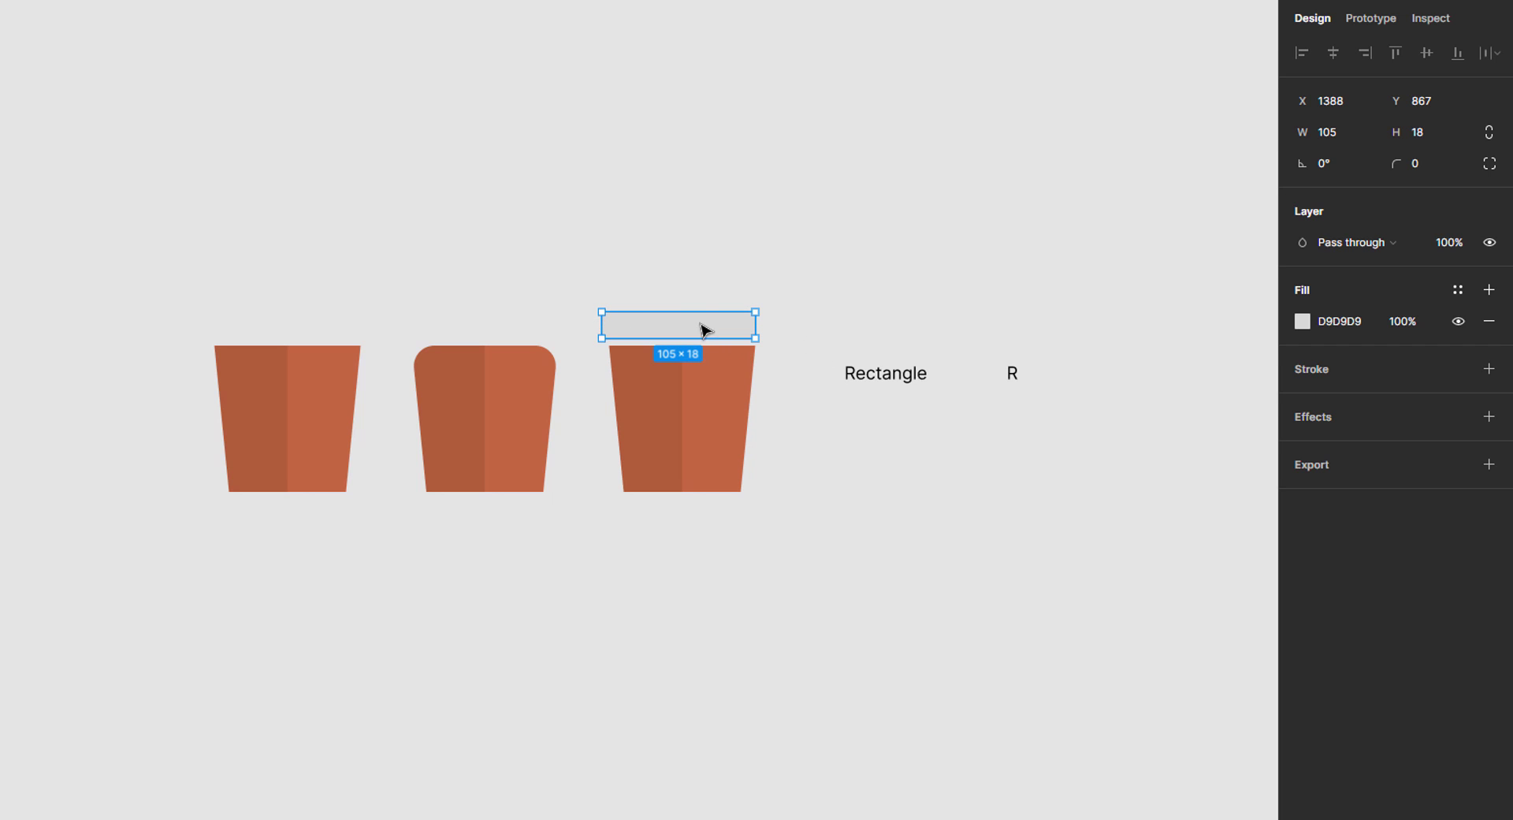
pyautogui.moveTo(755, 325); pyautogui.dragTo(687, 337)
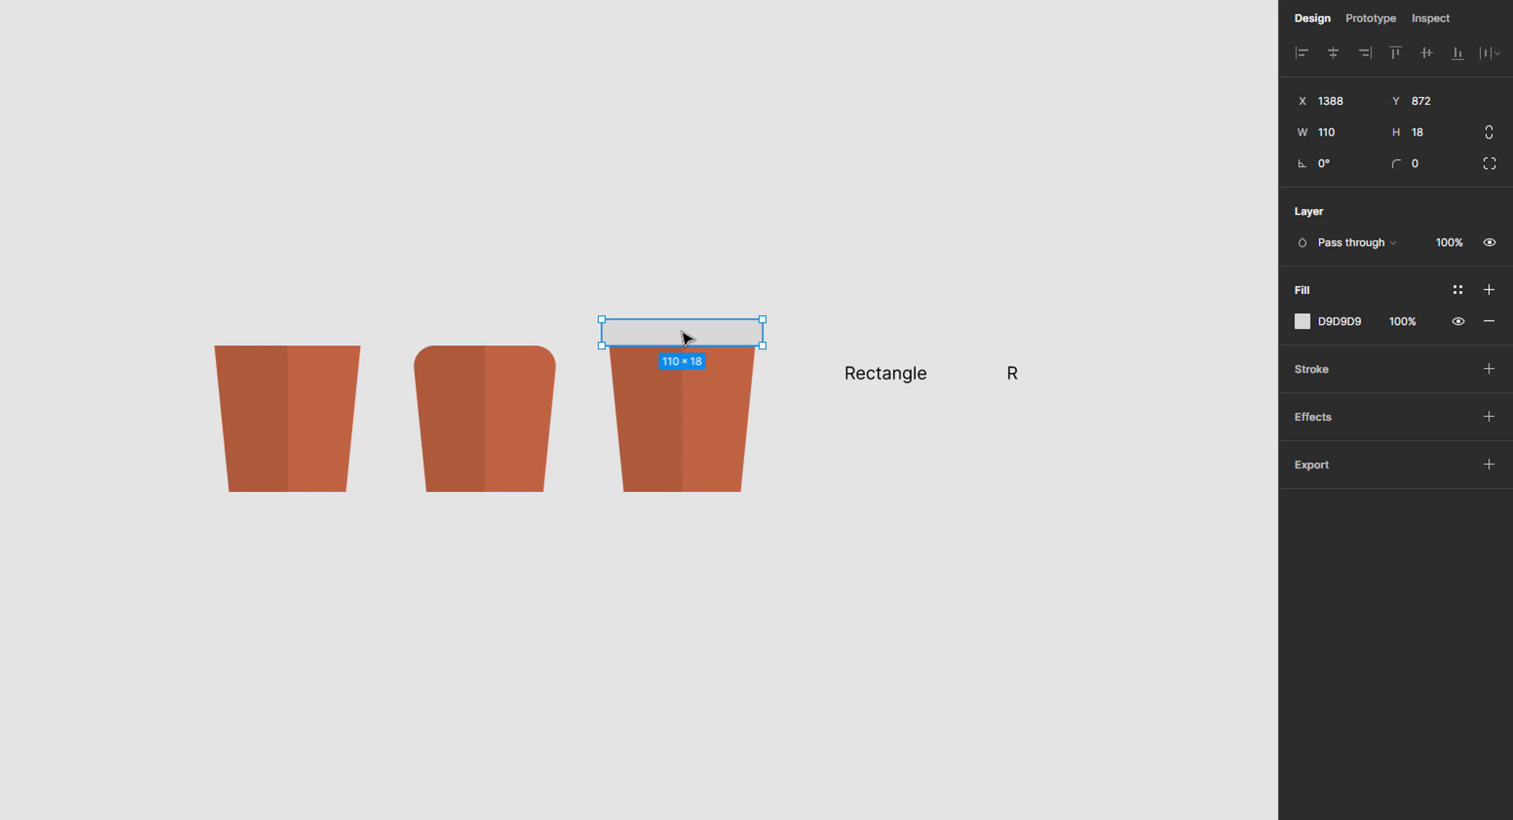
pyautogui.click(1373, 324)
pyautogui.write('766366')
pyautogui.press('Return')
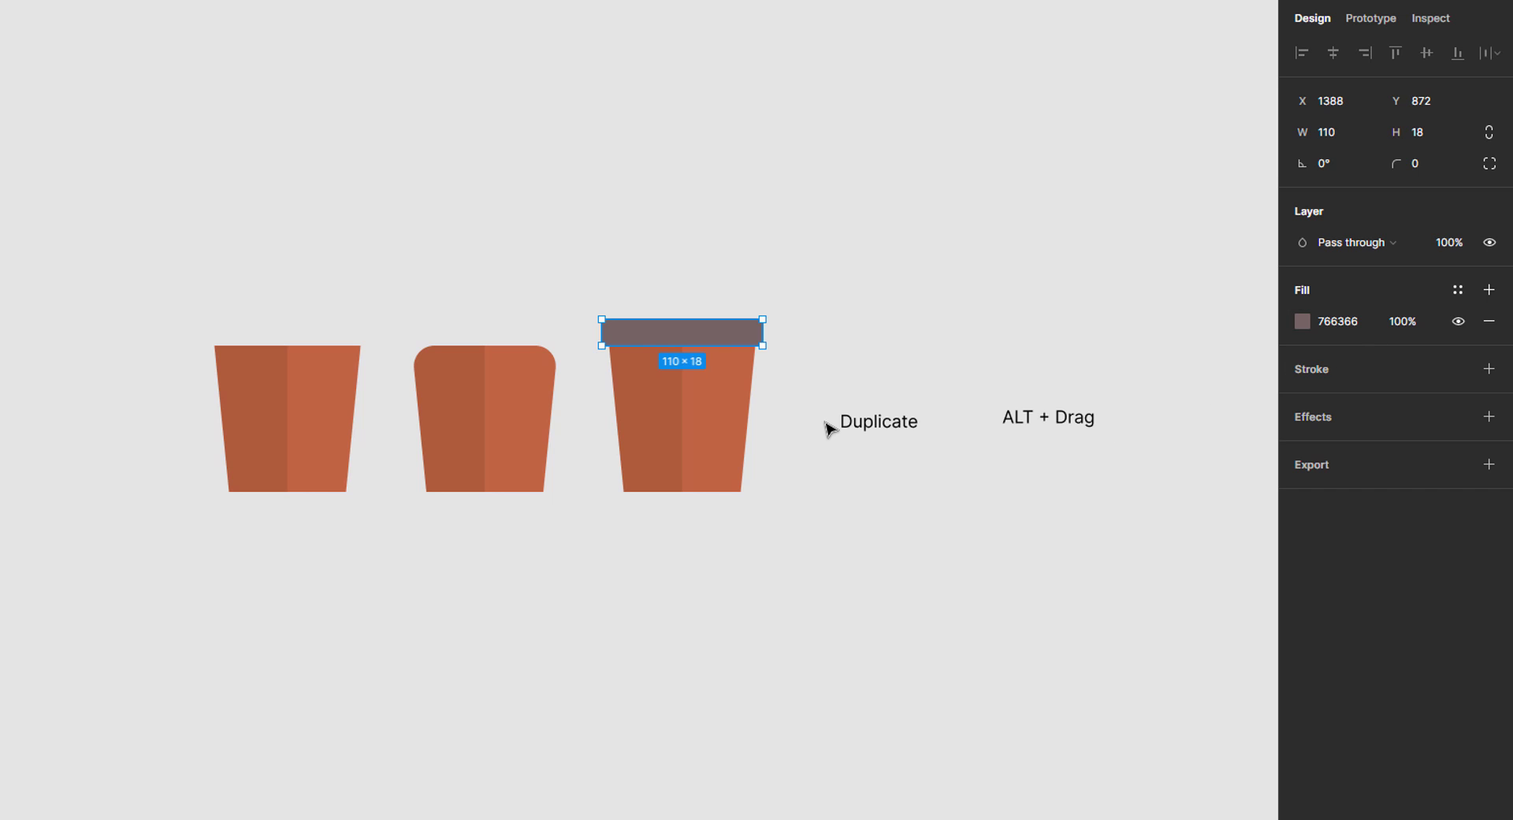
# Duplicate the rim bar onto the other pots and narrow the middle rim to 90 wide.
pyautogui.moveTo(693, 334); pyautogui.dragTo(305, 335)
pyautogui.click(482, 339)
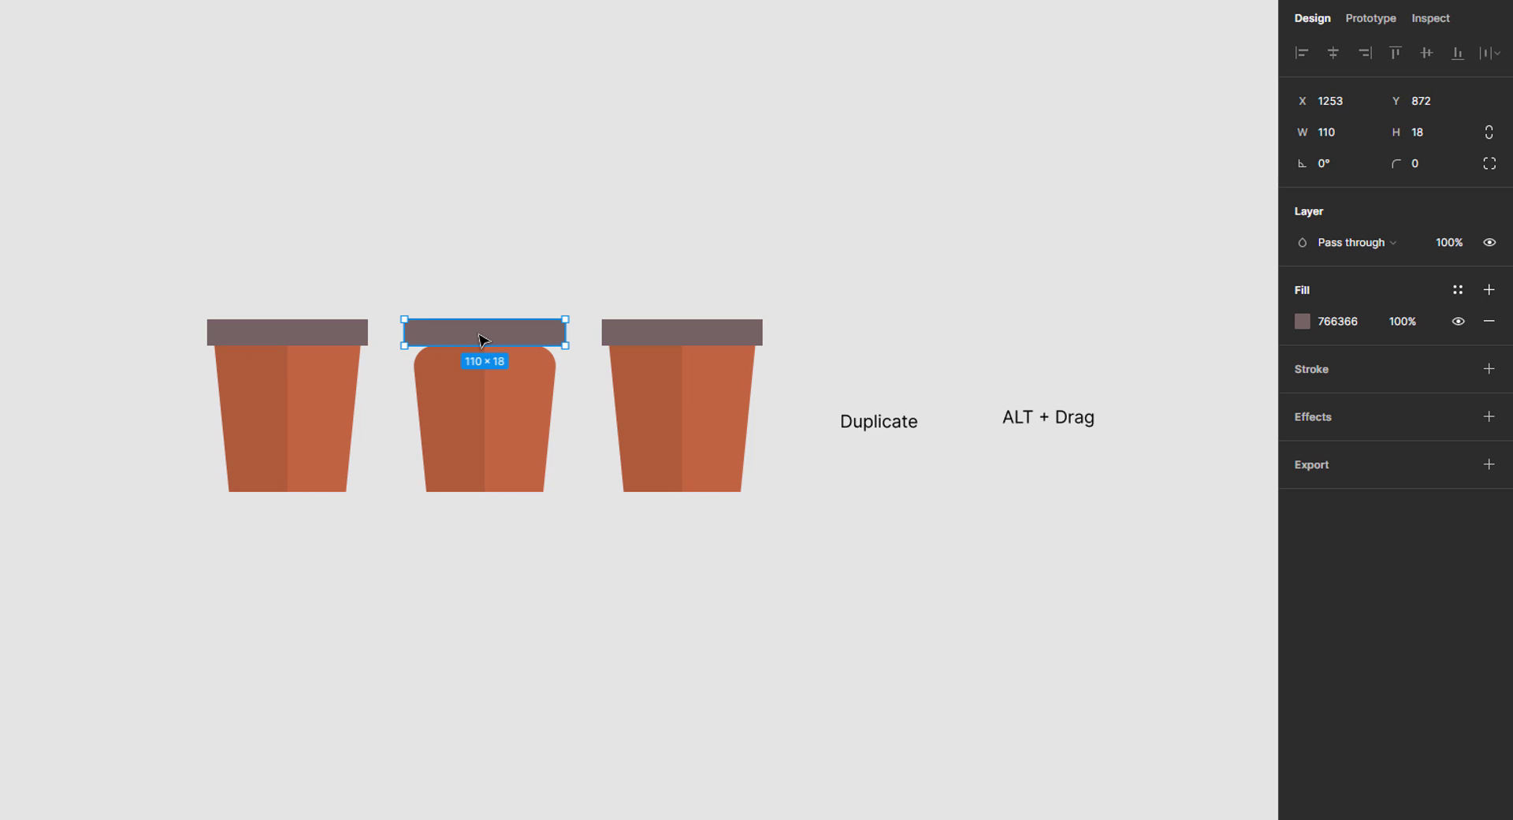
pyautogui.moveTo(407, 331); pyautogui.dragTo(419, 332)
pyautogui.moveTo(561, 334); pyautogui.dragTo(551, 333)
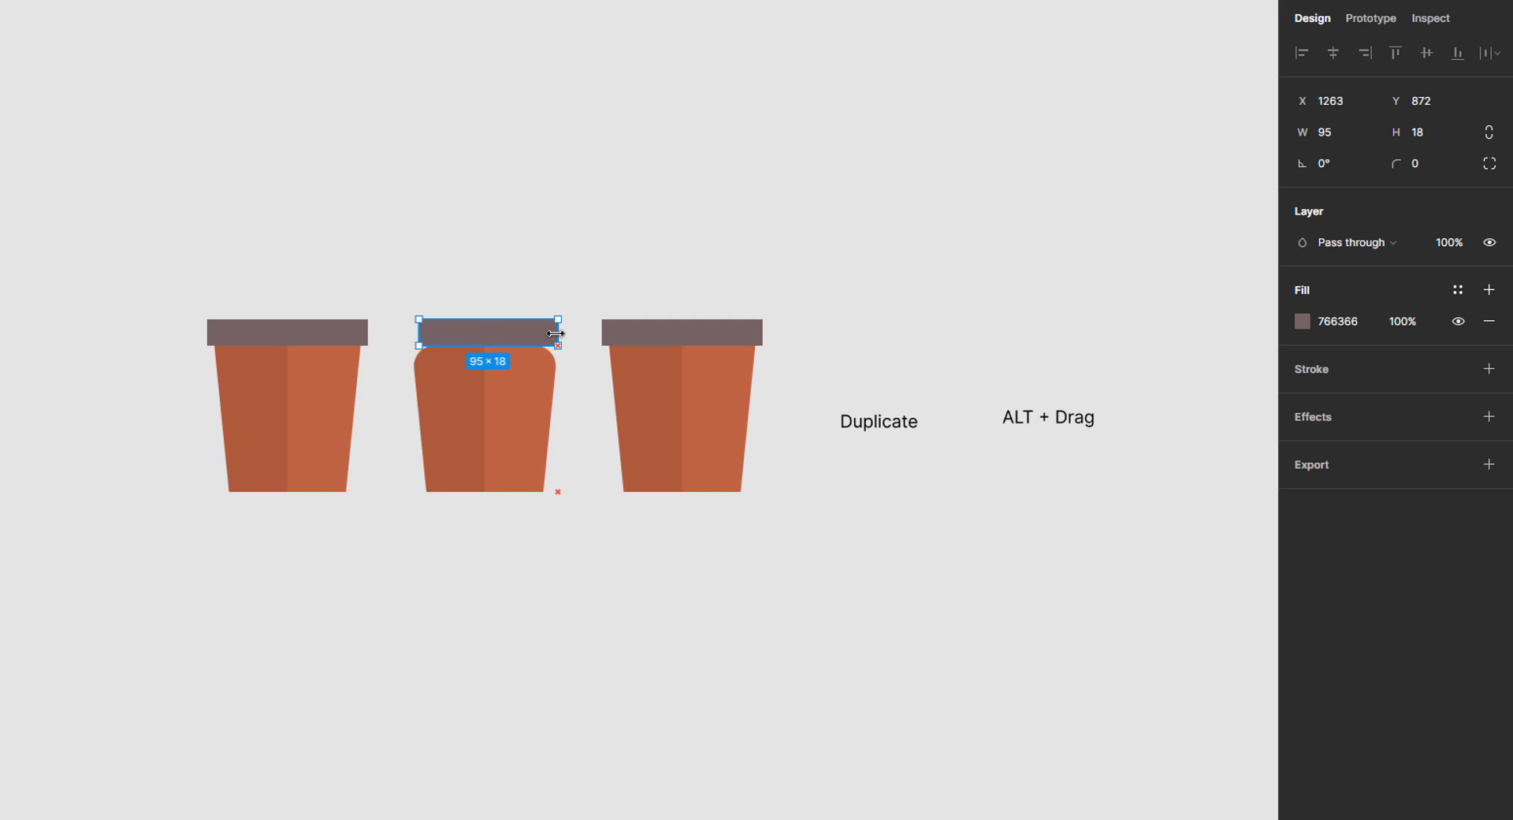
pyautogui.click(336, 334)
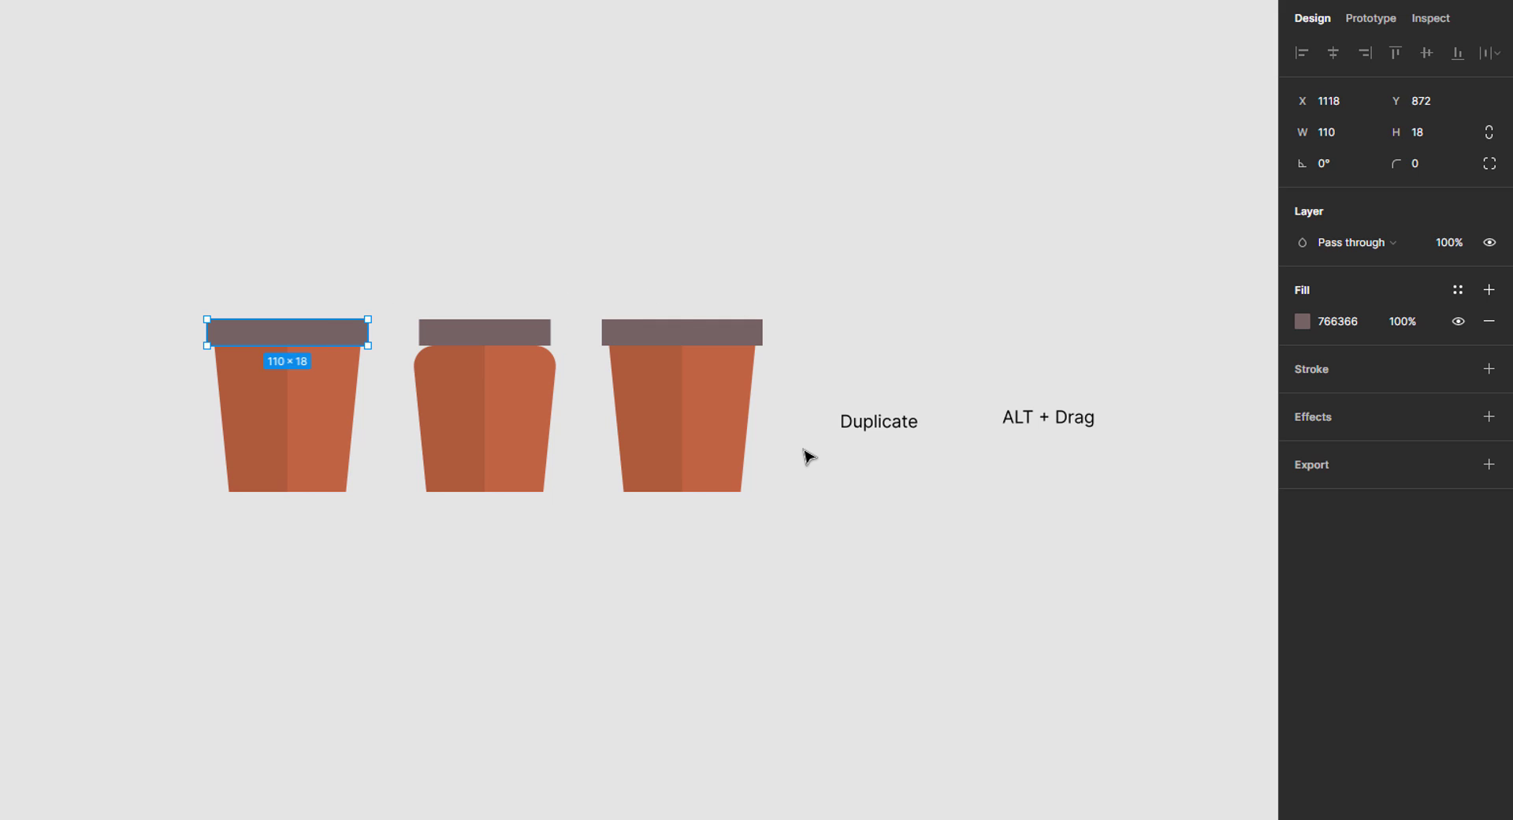
# Give the left rim corner radius 5 and the middle rim corner radius 12.
pyautogui.click(1425, 167)
pyautogui.write('5')
pyautogui.press('Return')
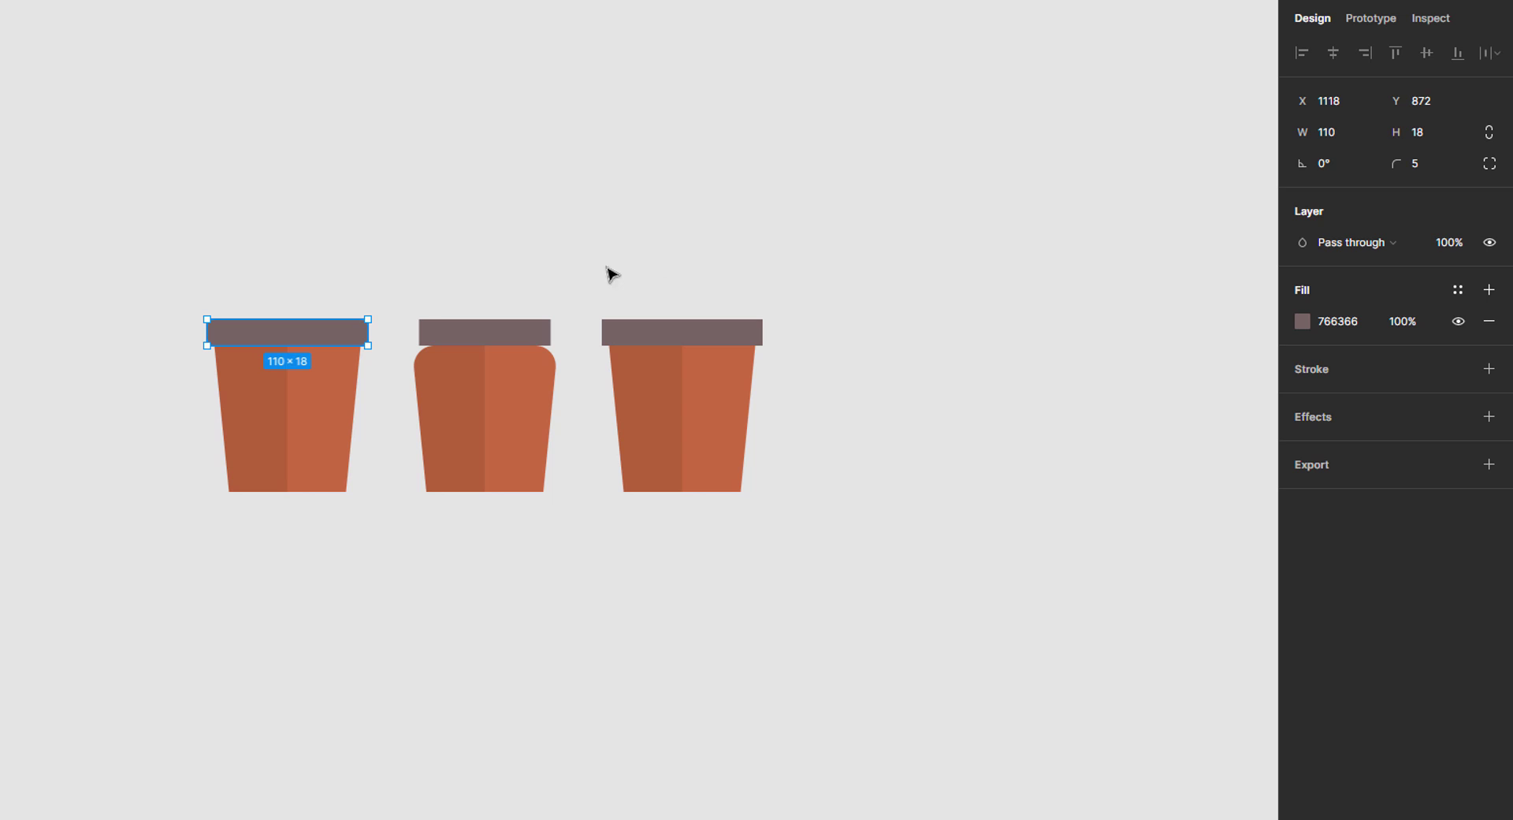
pyautogui.click(516, 337)
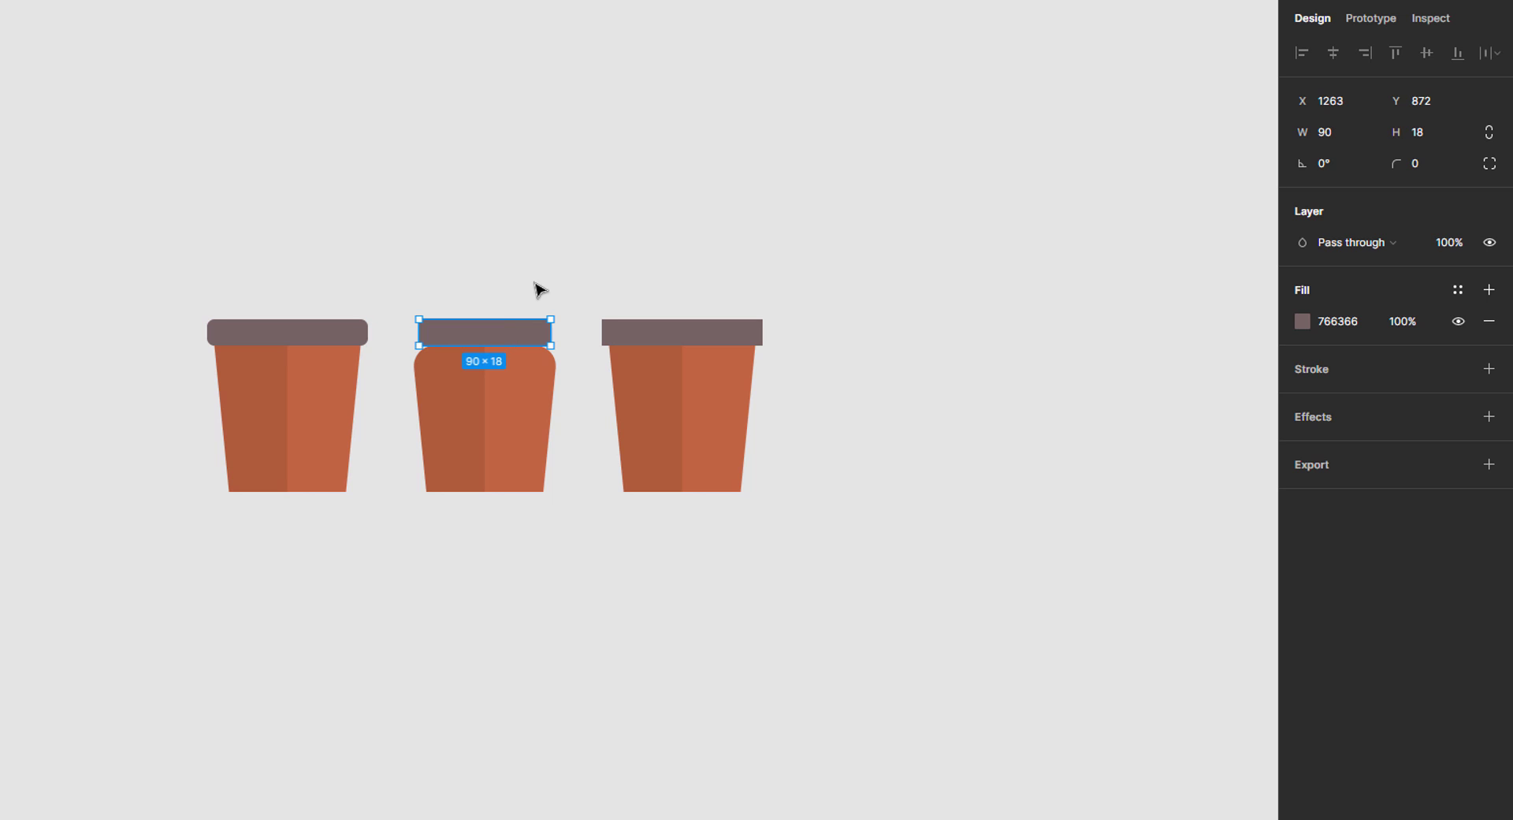
pyautogui.click(1436, 162)
pyautogui.write('12')
pyautogui.press('Return')
# Round only the right rim's top-left and top-right corners to 20 using independent corners.
pyautogui.click(721, 333)
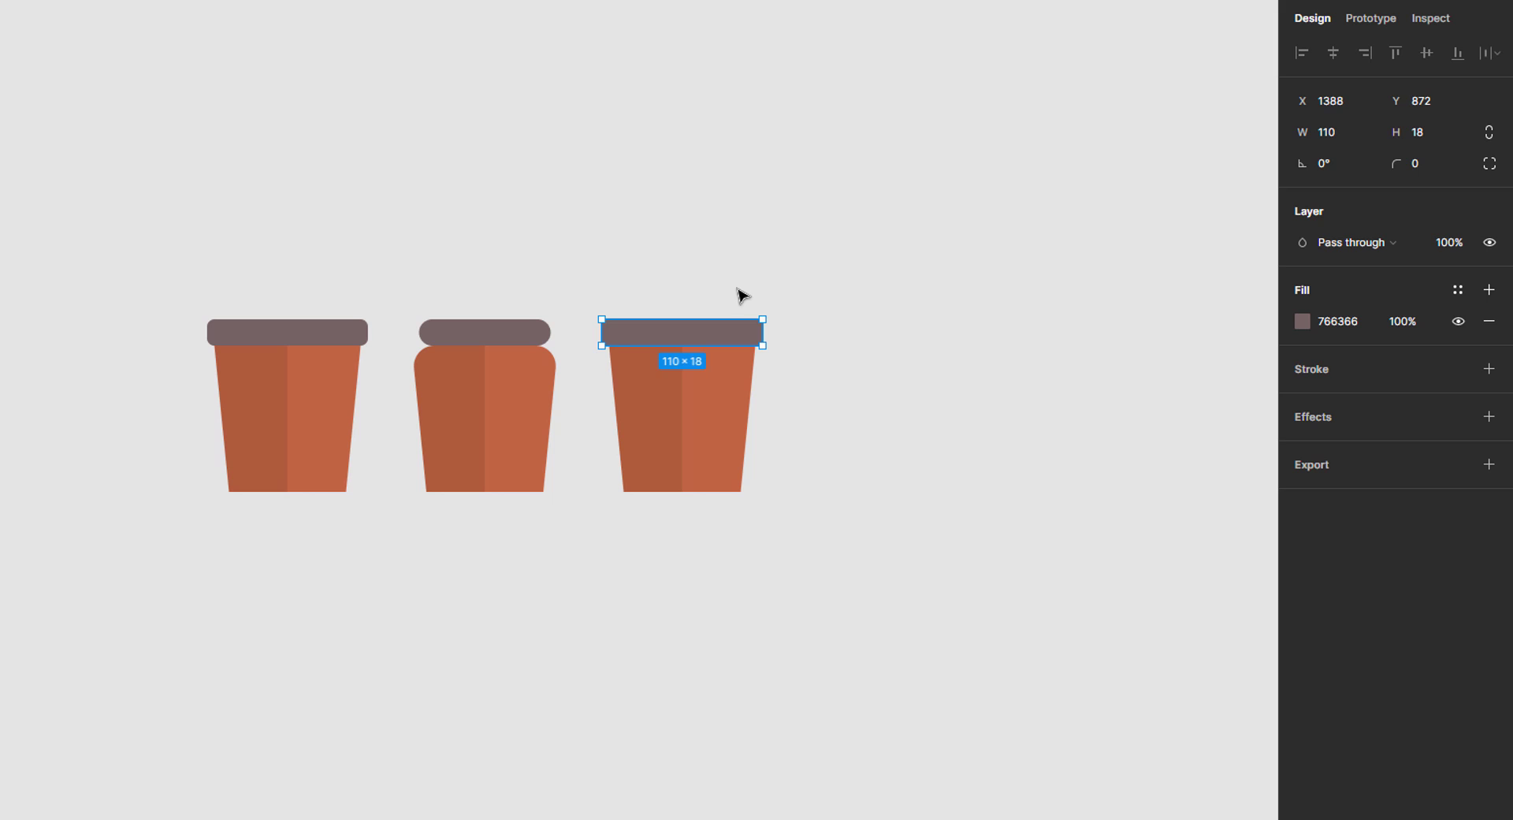
pyautogui.click(1491, 165)
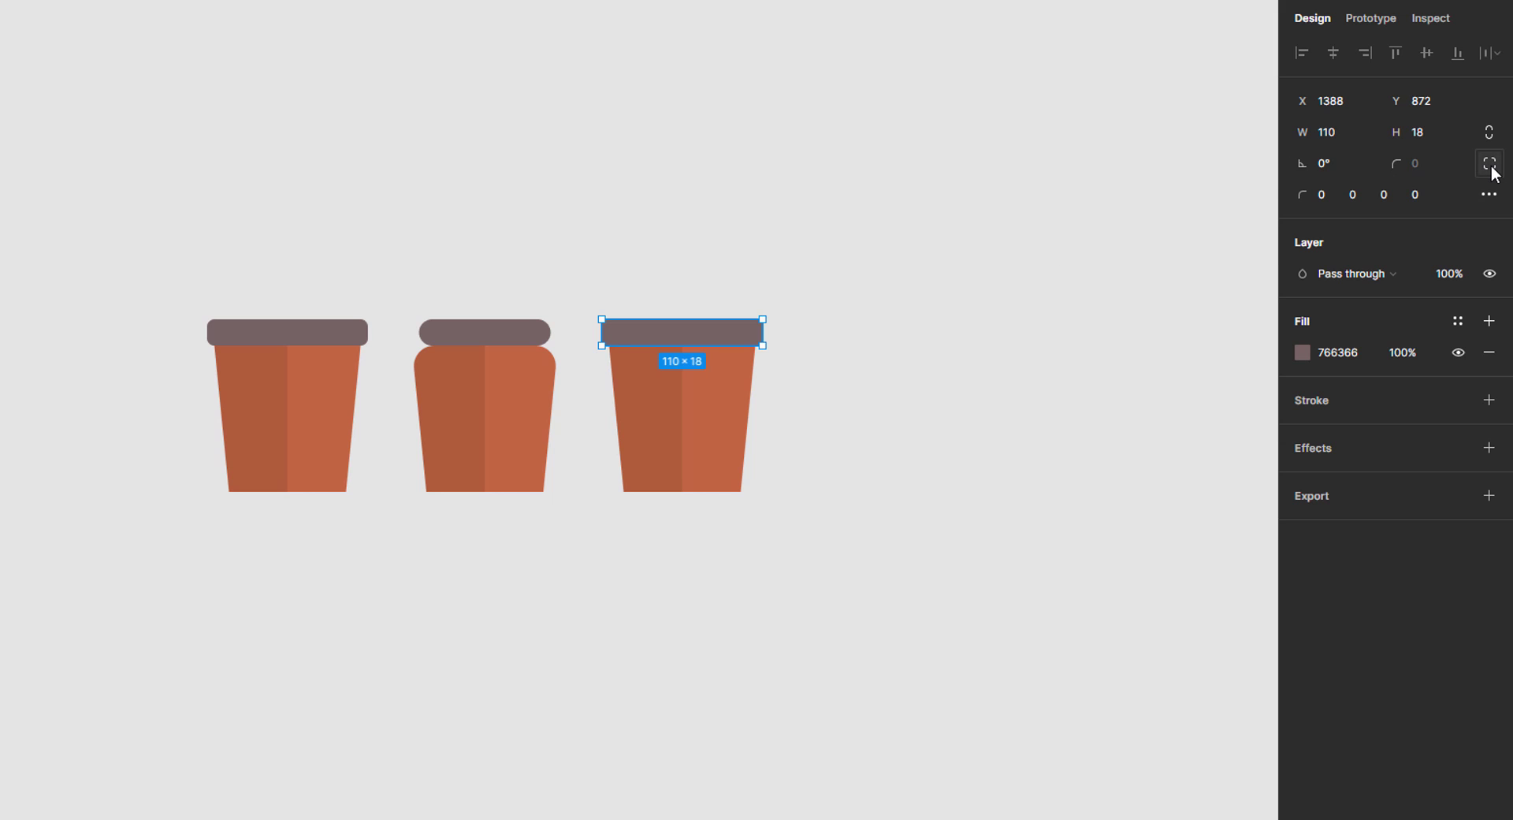
pyautogui.click(1327, 192)
pyautogui.write('20')
pyautogui.press('Return')
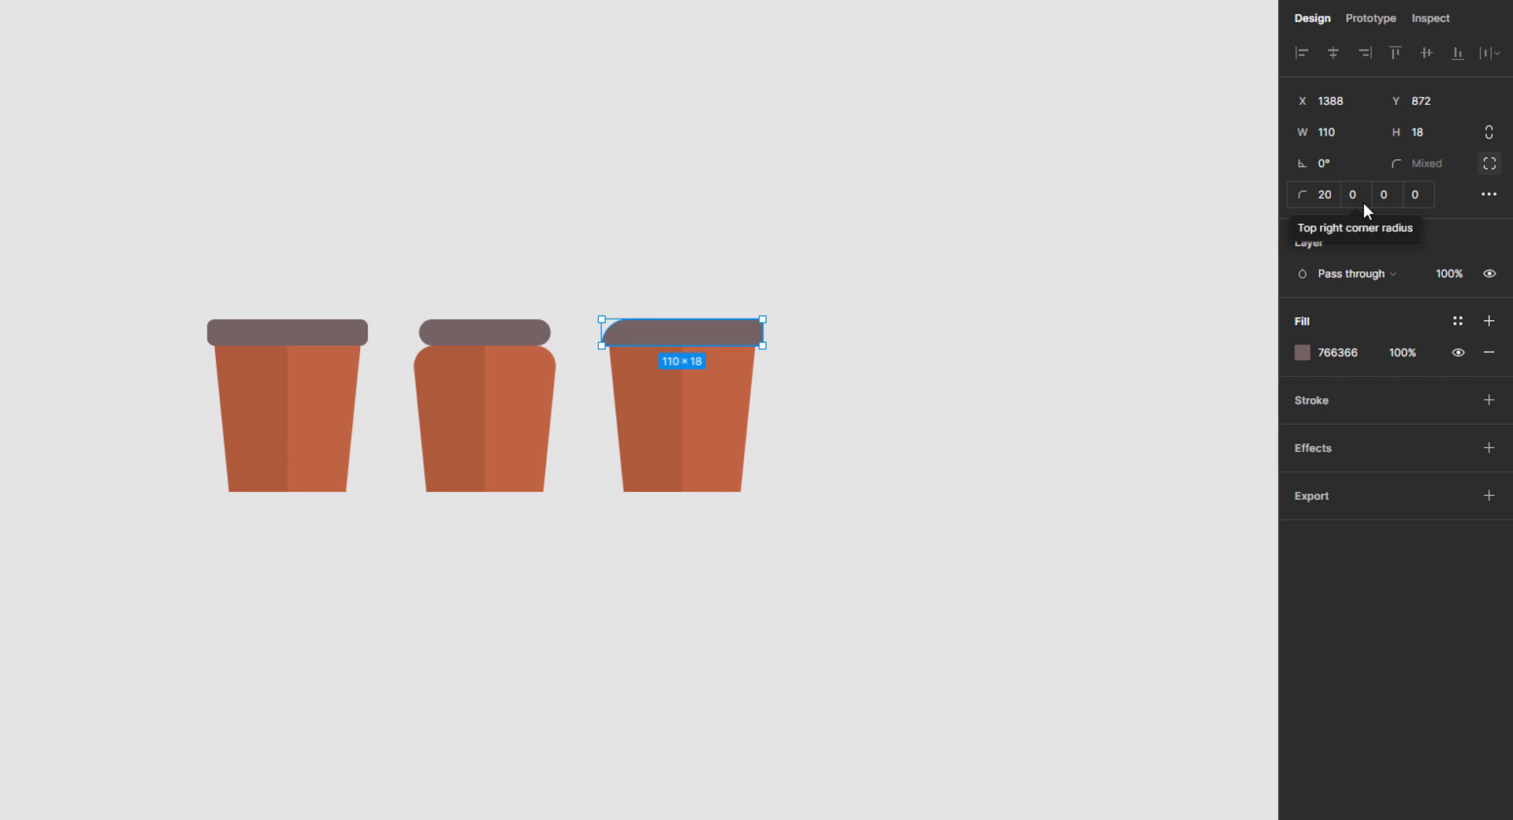
pyautogui.click(1364, 202)
pyautogui.write('20')
pyautogui.press('Return')
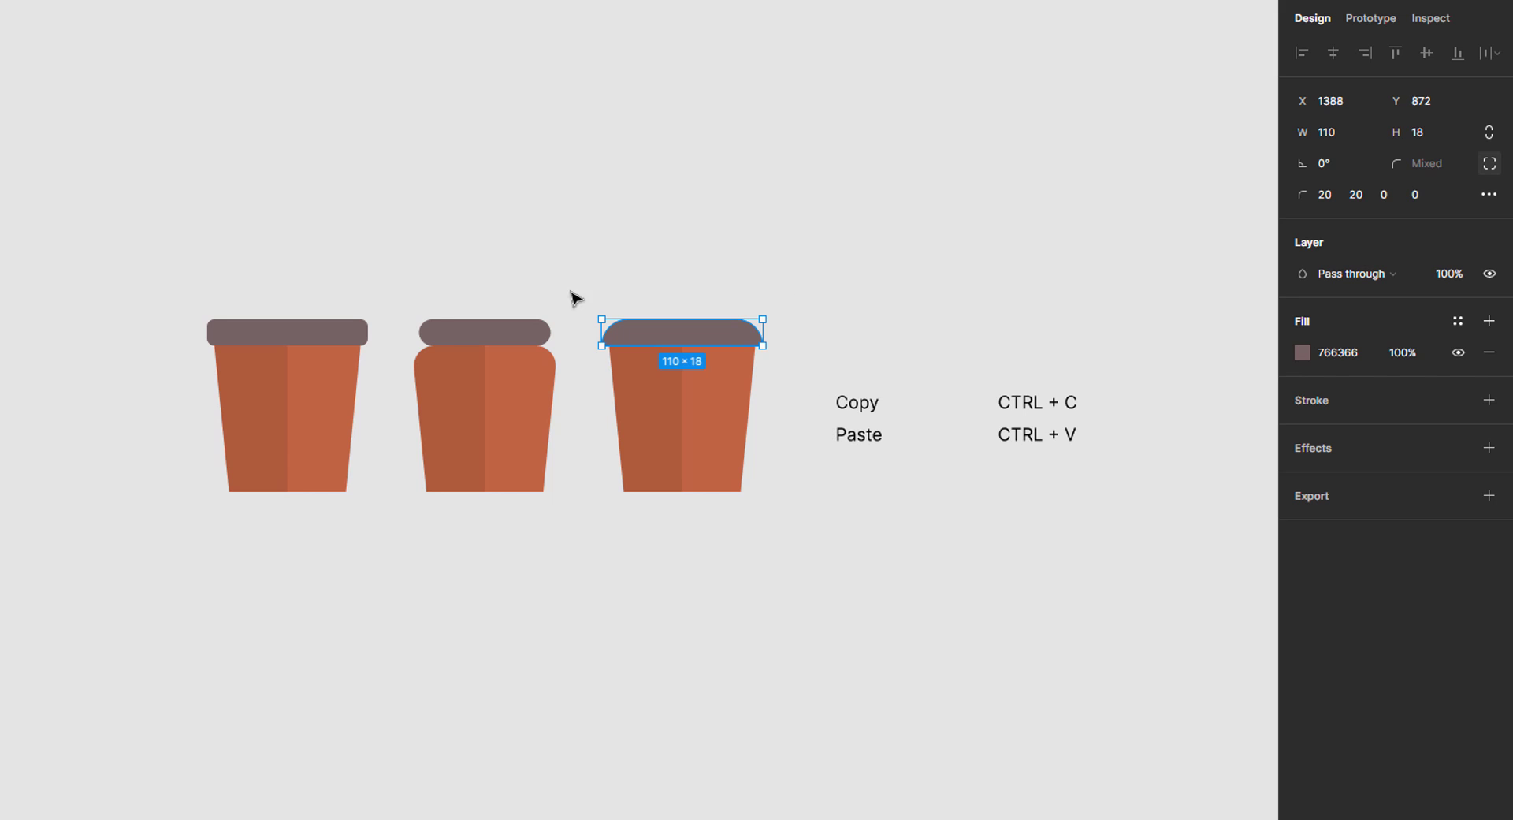
pyautogui.click(522, 336)
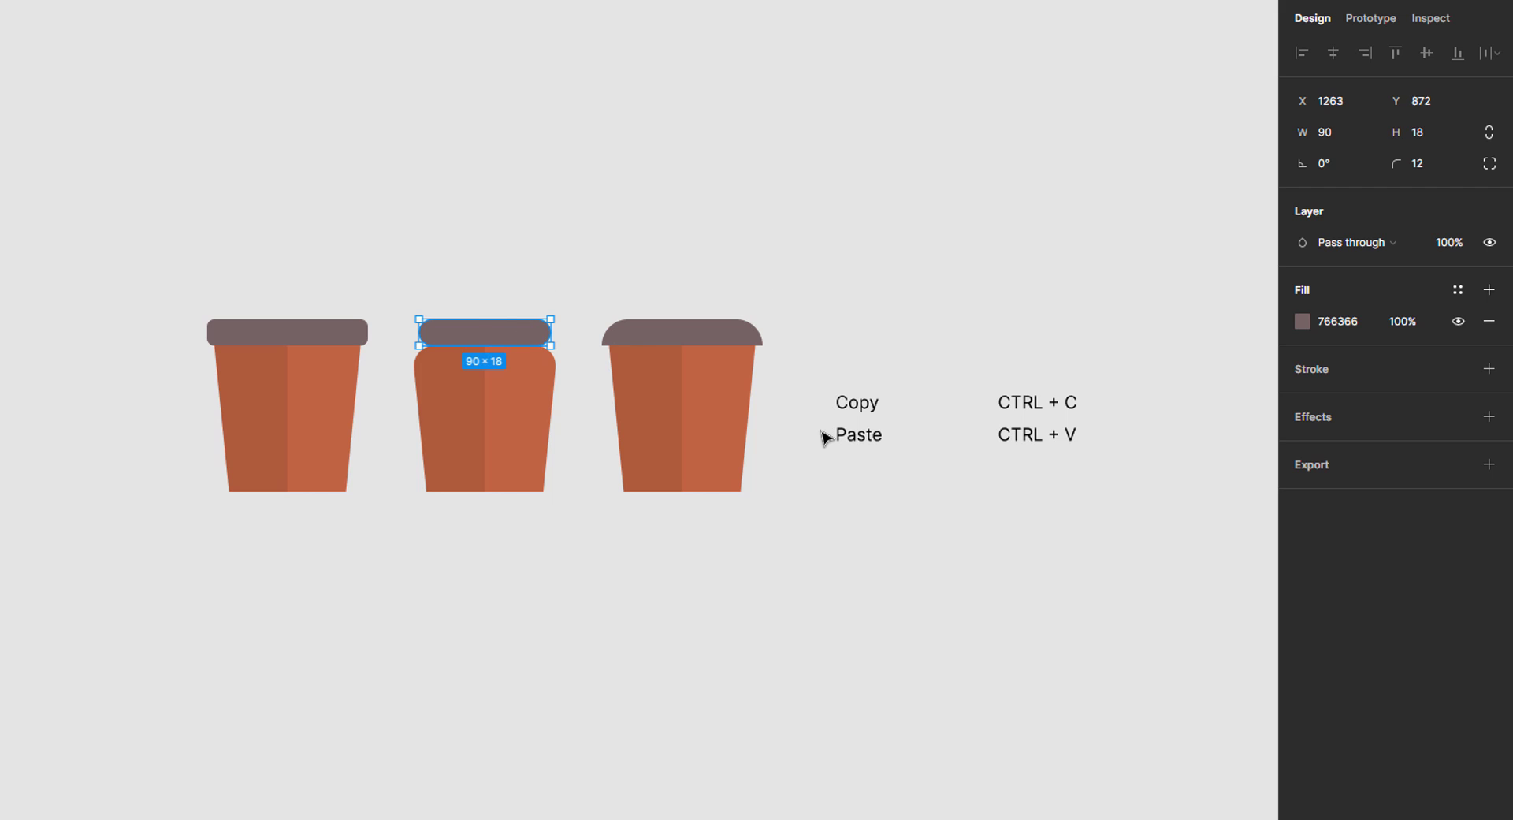
pyautogui.click(338, 337)
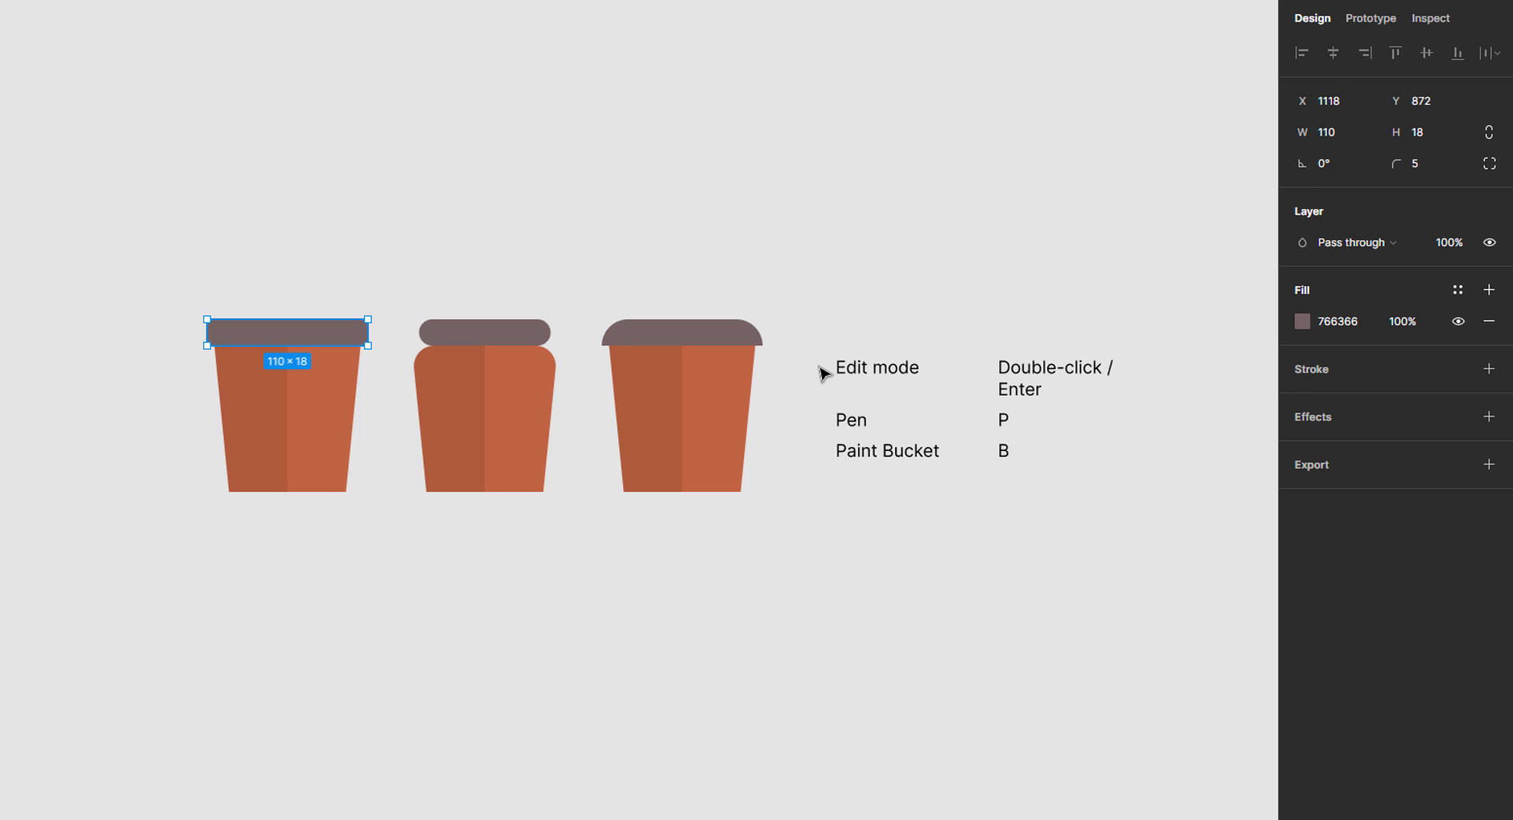
# Split the left rim down its middle with a vertical centre line.
pyautogui.press('Return')
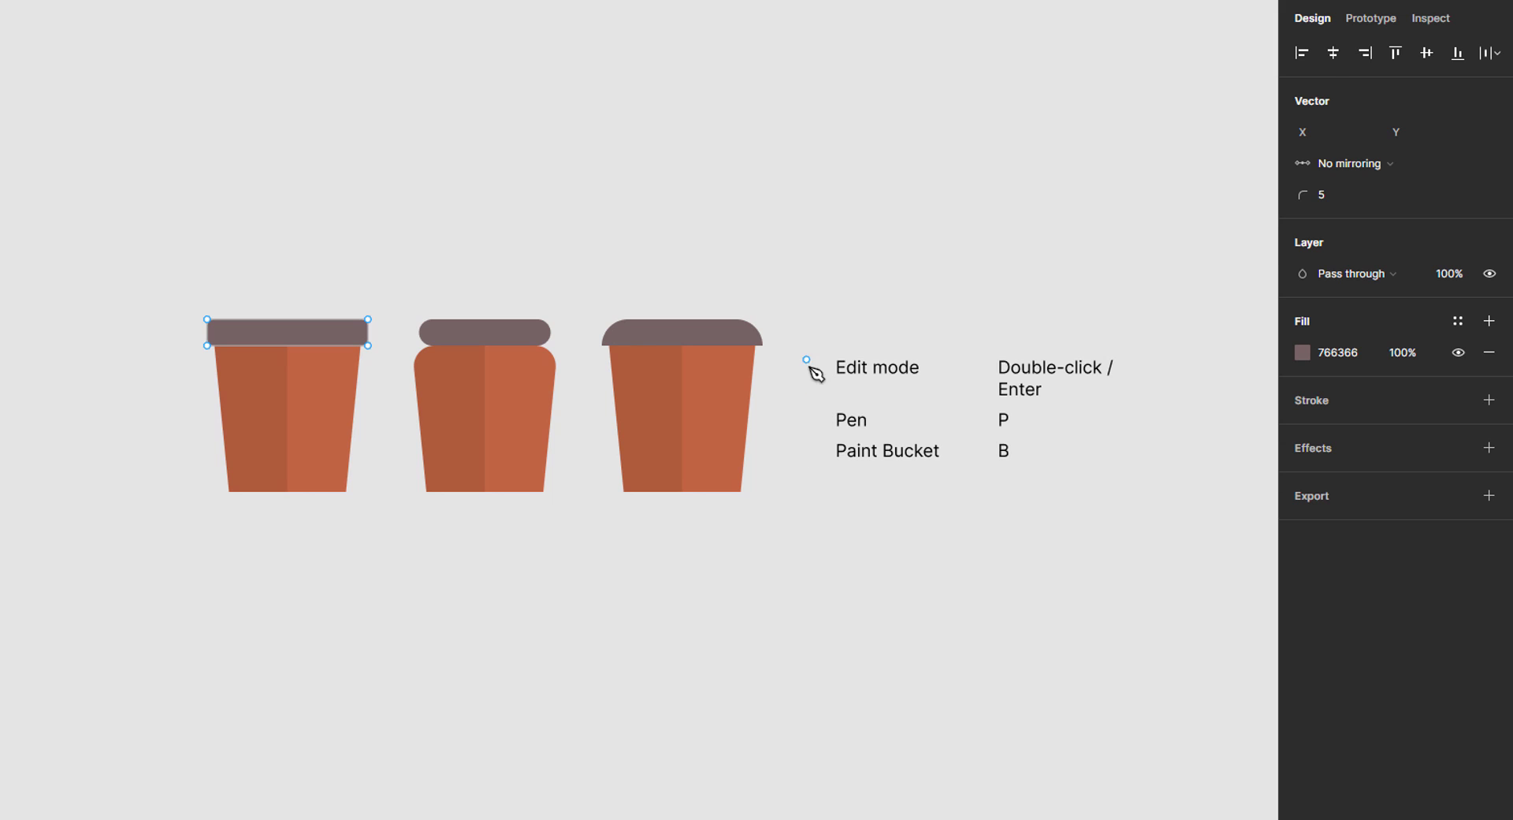
pyautogui.click(288, 319)
pyautogui.click(288, 346)
pyautogui.press('Escape')
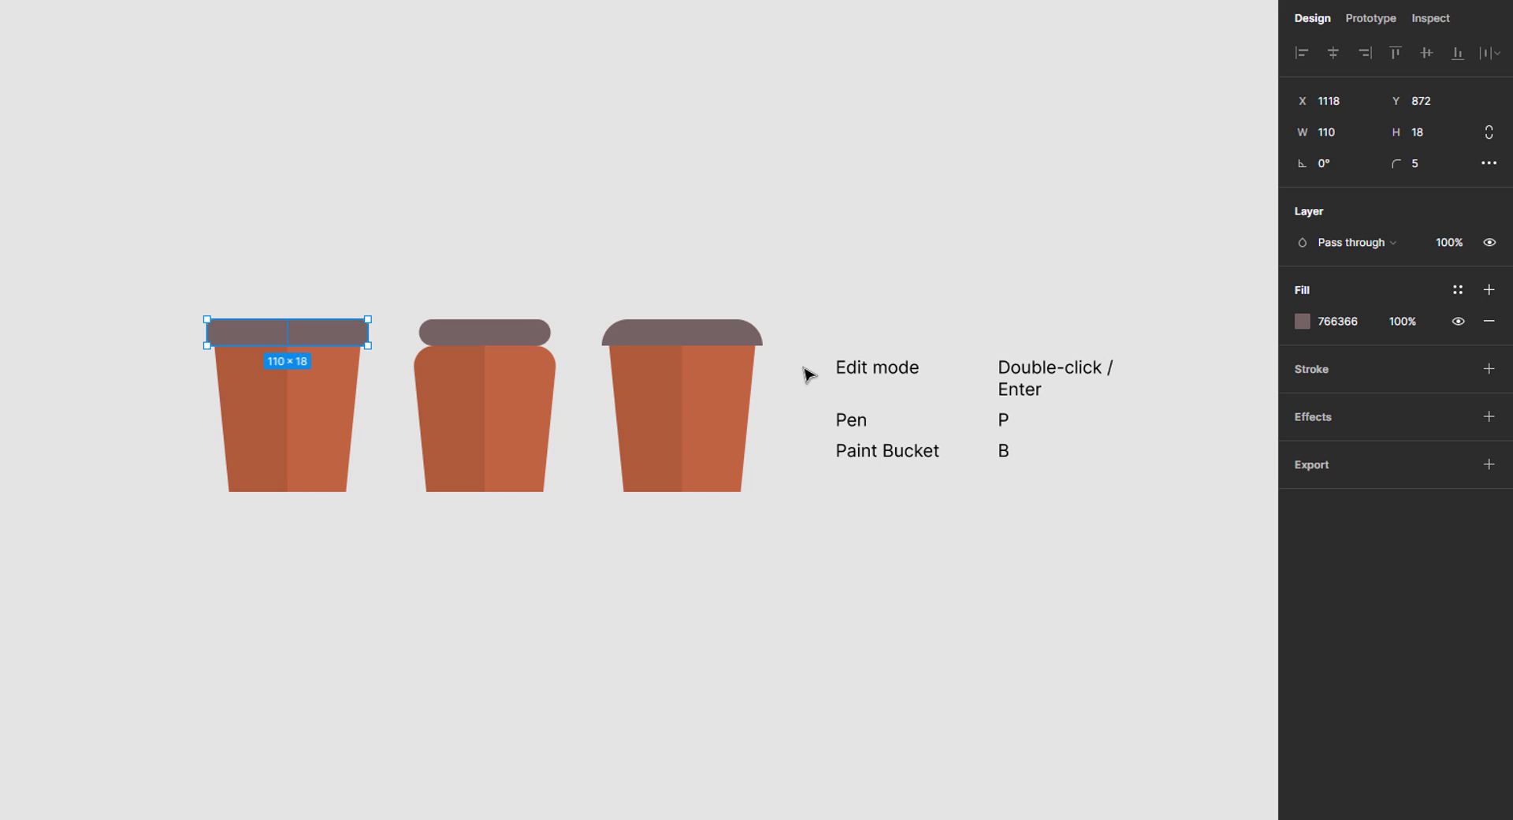
# Shade the rim's left half 000000 at 10% opacity and repeat it on the other rims.
pyautogui.click(1369, 321)
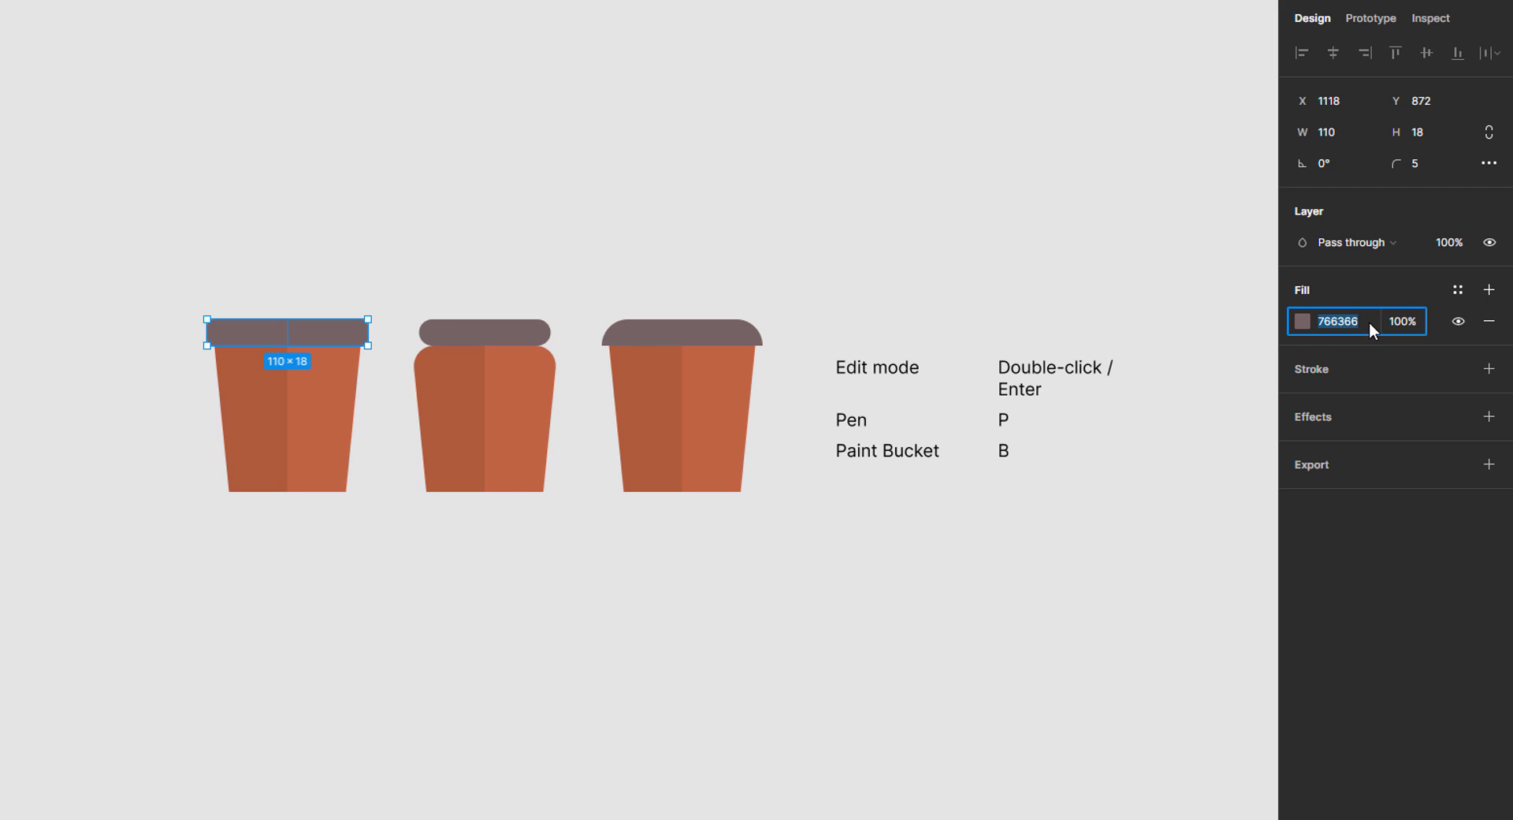
pyautogui.write('000')
pyautogui.press('Return')
pyautogui.click(1408, 330)
pyautogui.write('10')
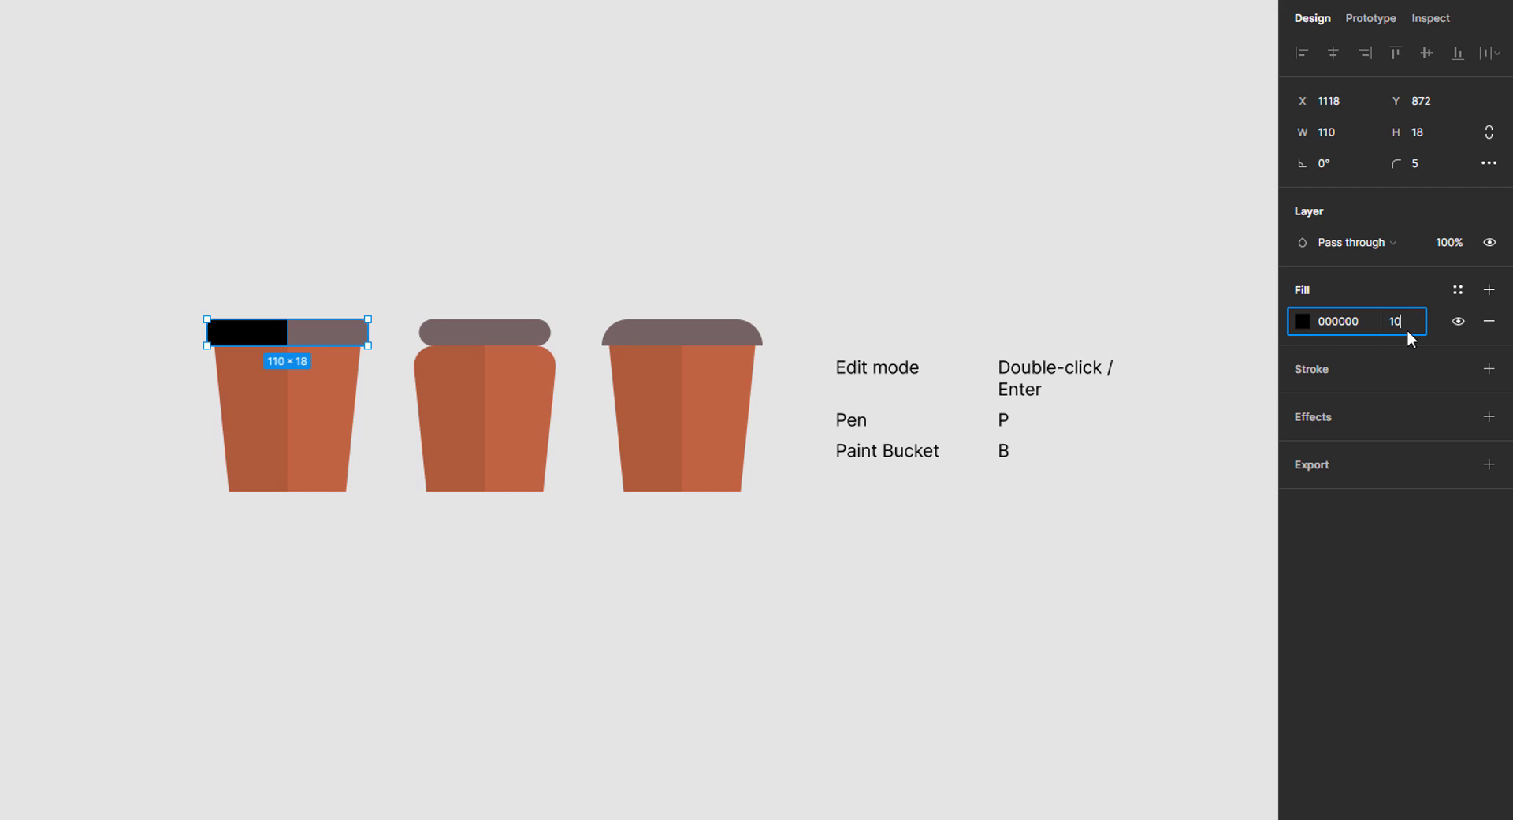
pyautogui.press('Return')
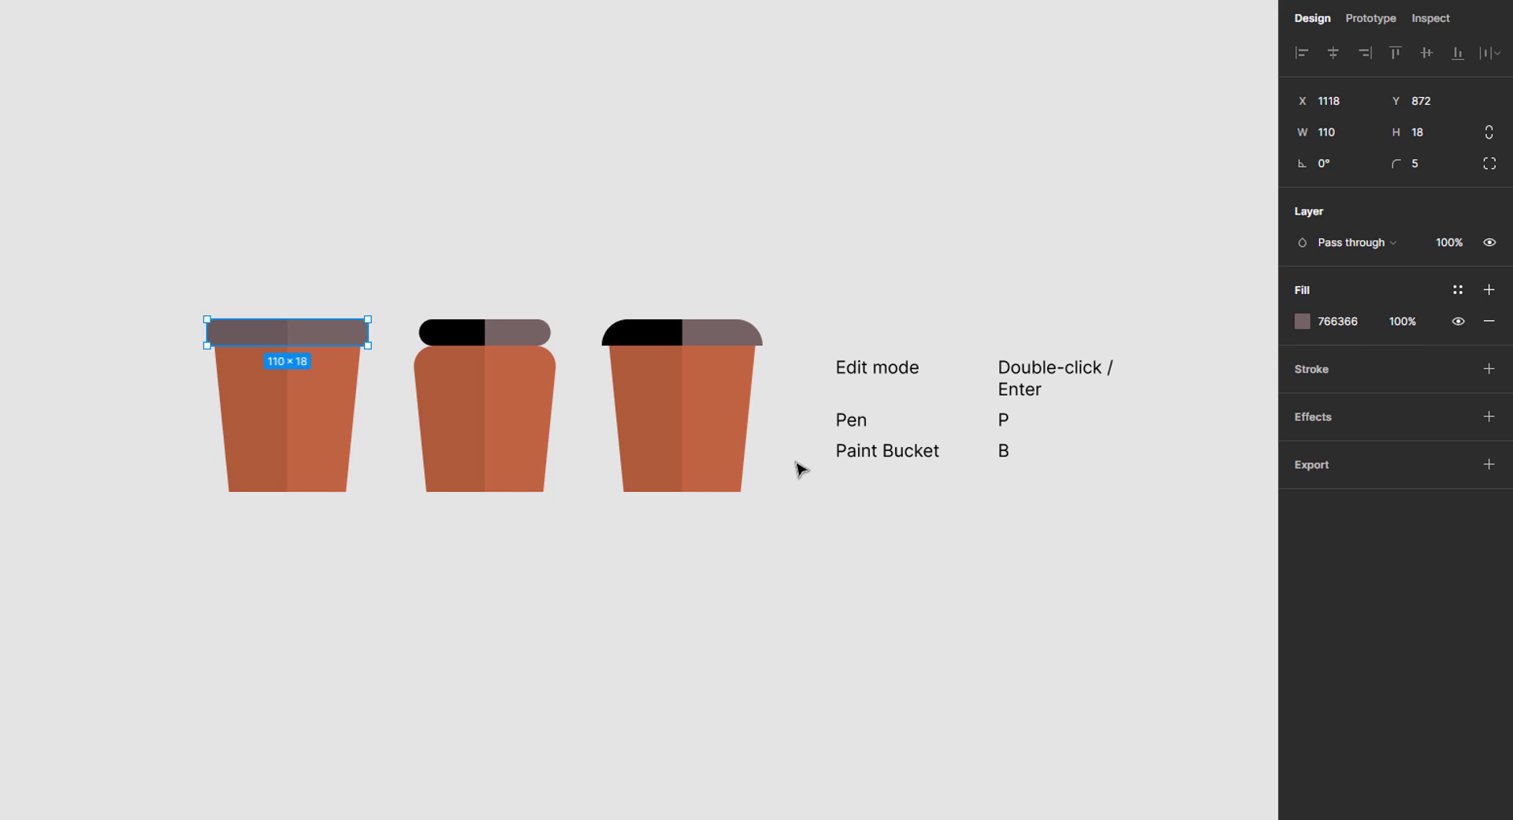
pyautogui.hotkey('ctrl', 'shift', 'z')
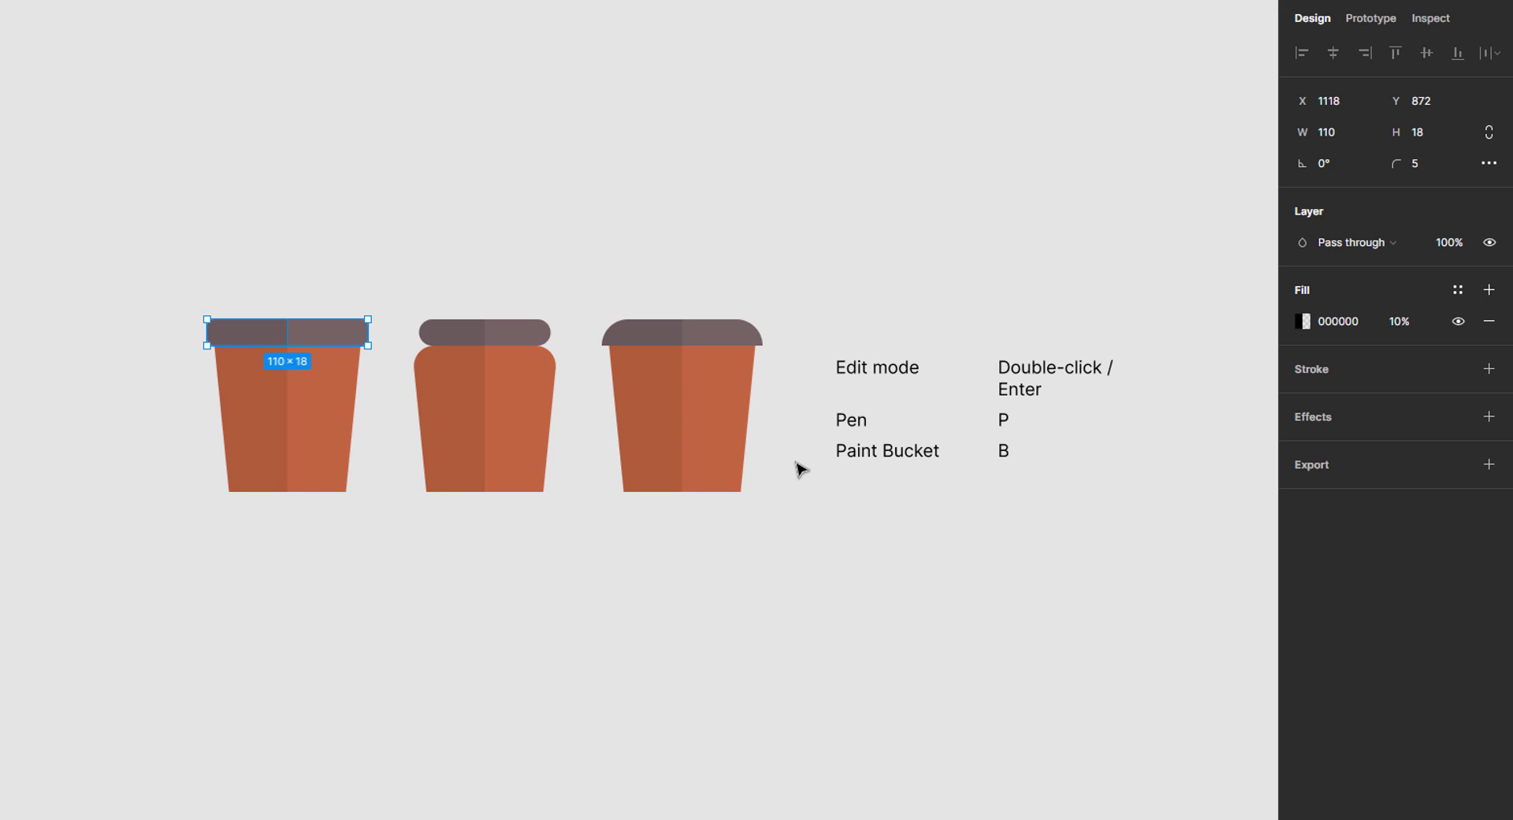
pyautogui.click(800, 469)
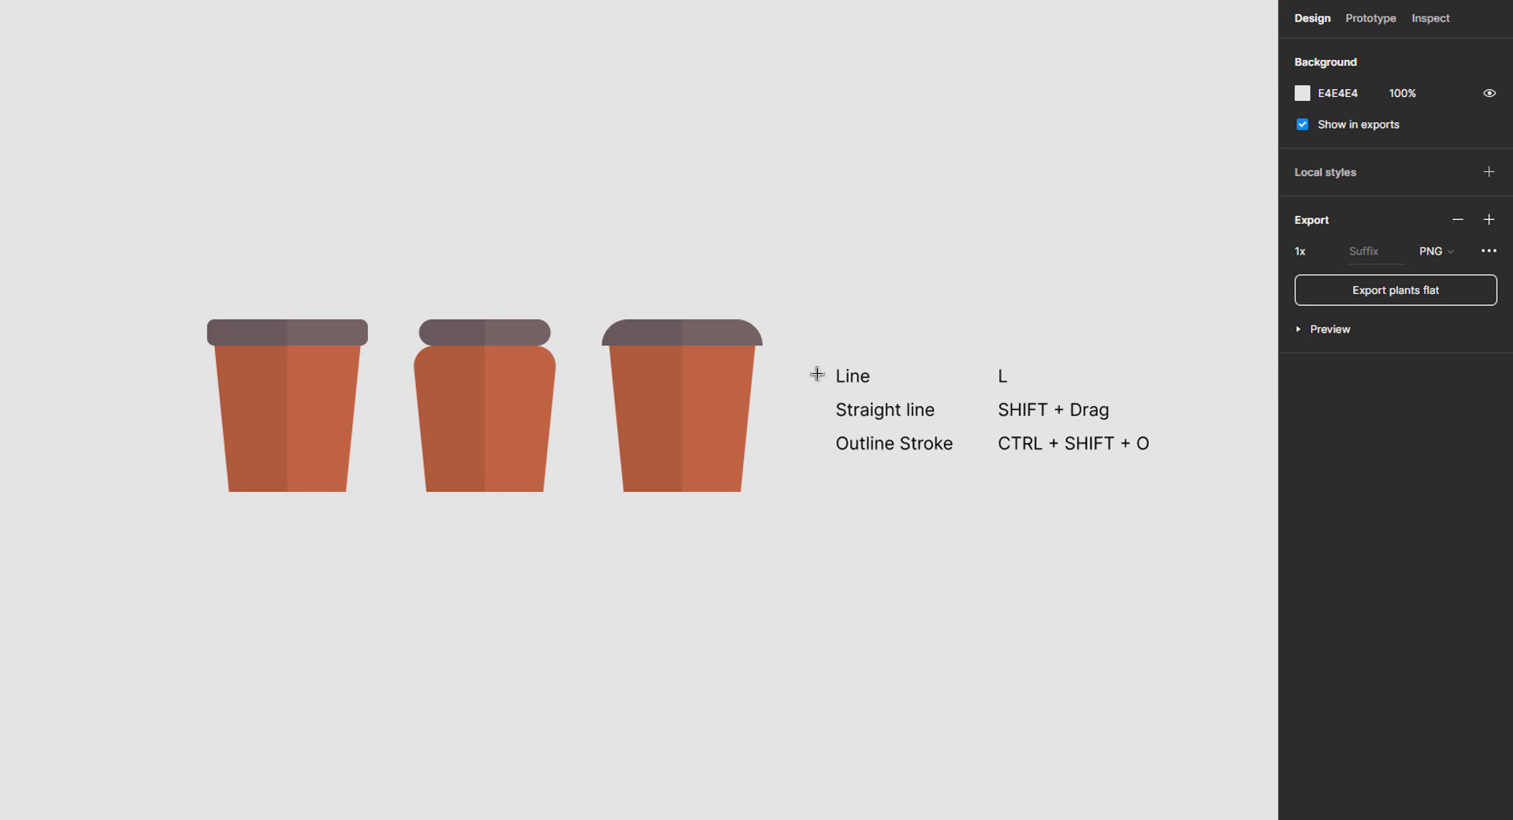
# Draw a vertical 829F31 green stem line above the right pot and outline it into a shape.
pyautogui.moveTo(785, 203); pyautogui.dragTo(786, 266)
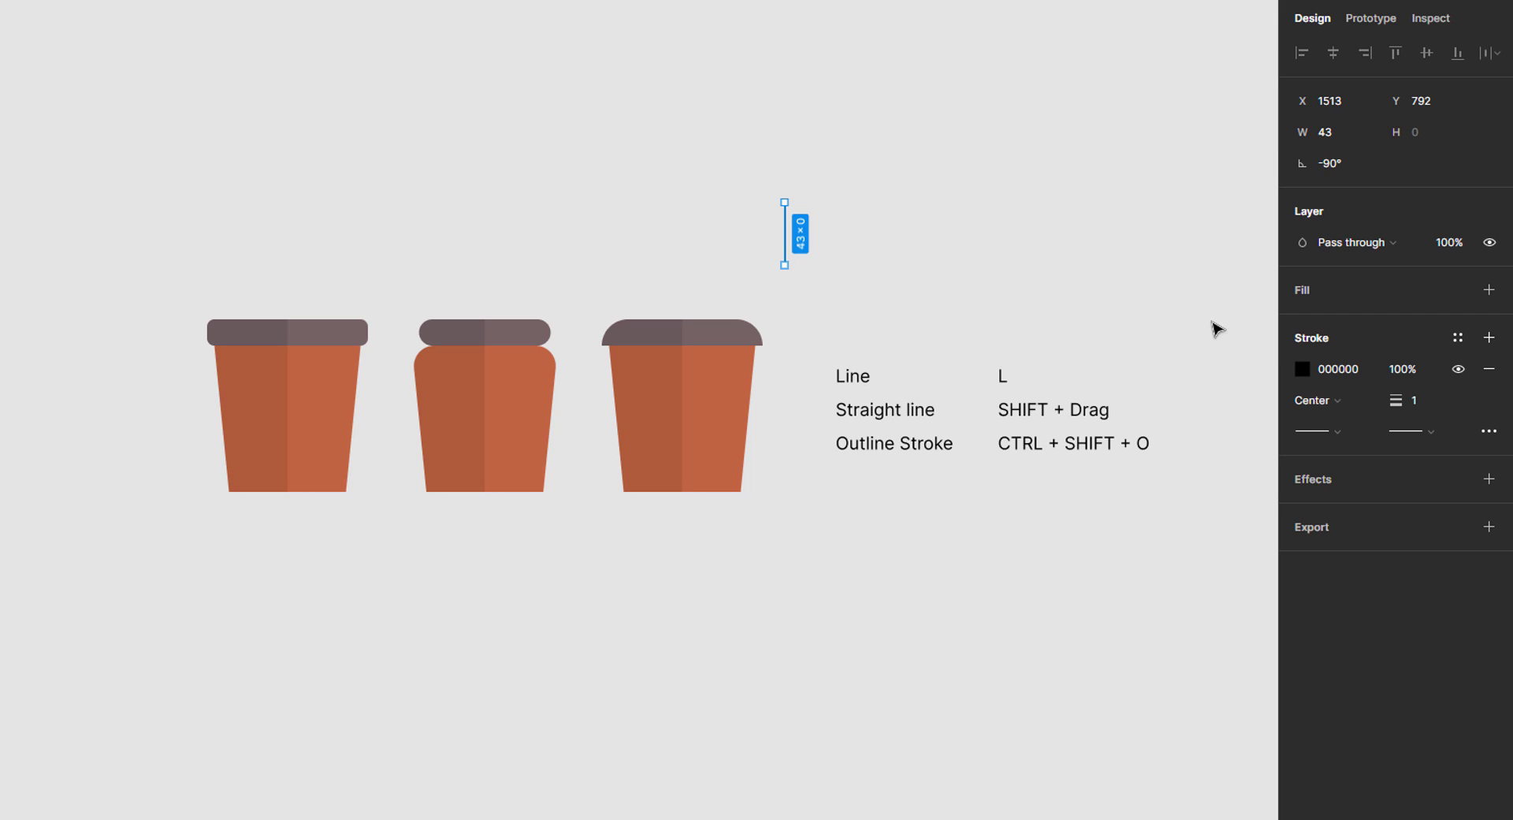
pyautogui.click(1373, 367)
pyautogui.write('829f31')
pyautogui.press('Return')
pyautogui.press('Return')
pyautogui.hotkey('ctrl', 'shift', 'o')
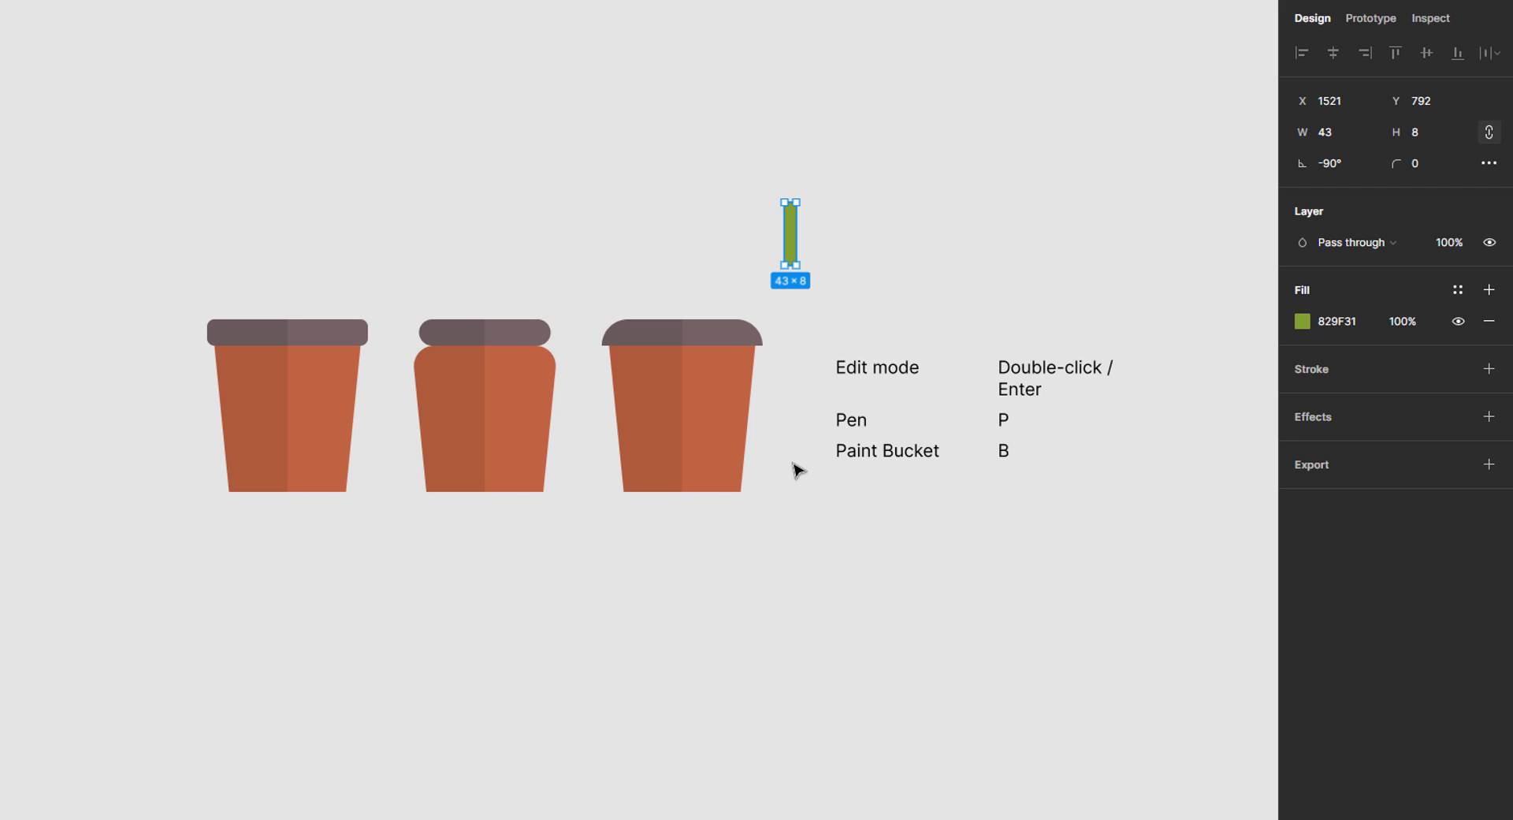
# Split the stem shape lengthwise down its middle into two fillable halves.
pyautogui.press('Return')
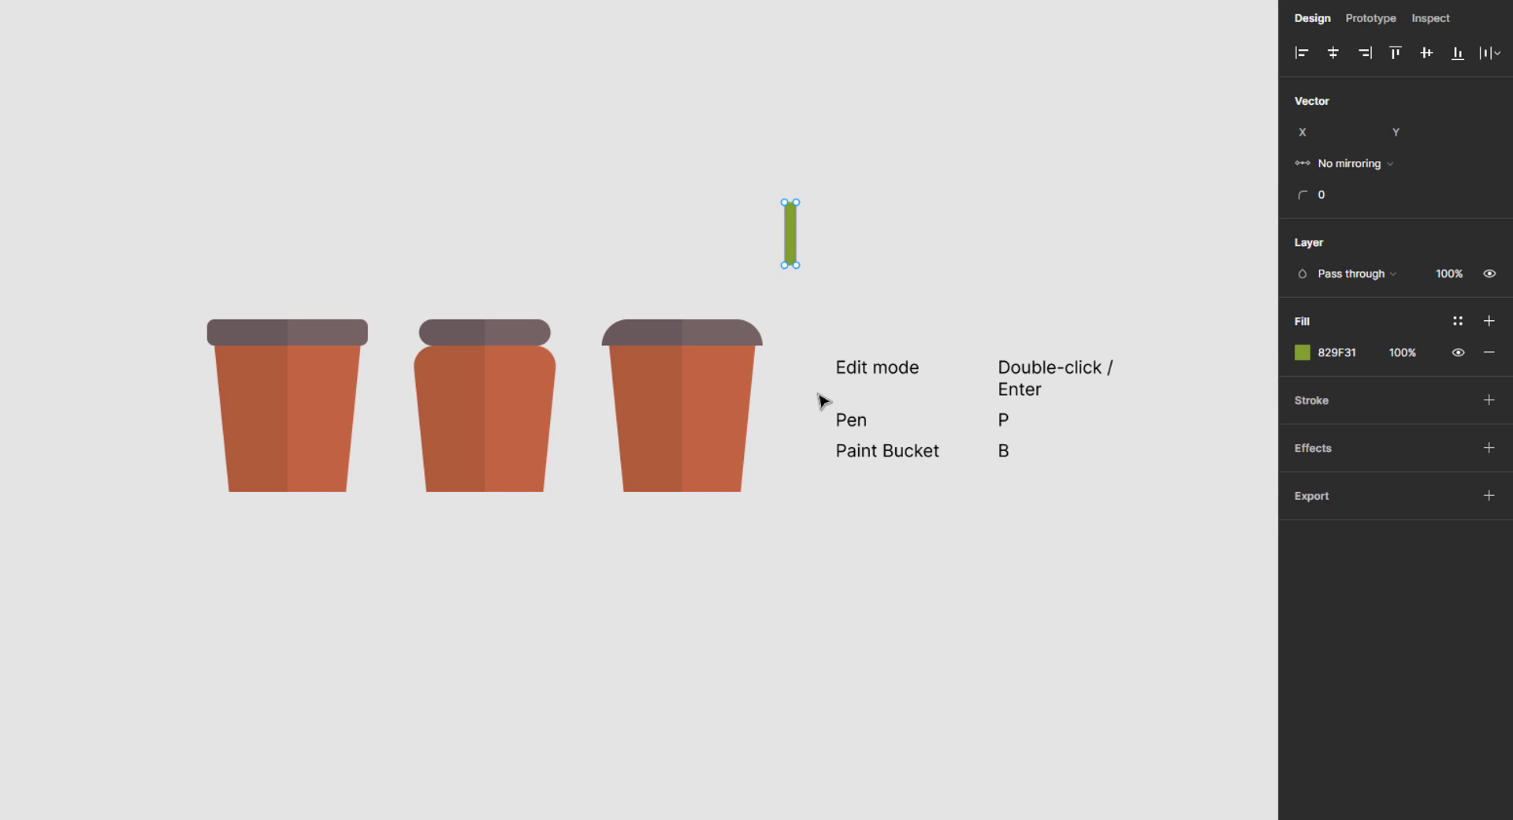
pyautogui.press('p')
pyautogui.hotkey('shift', '2')
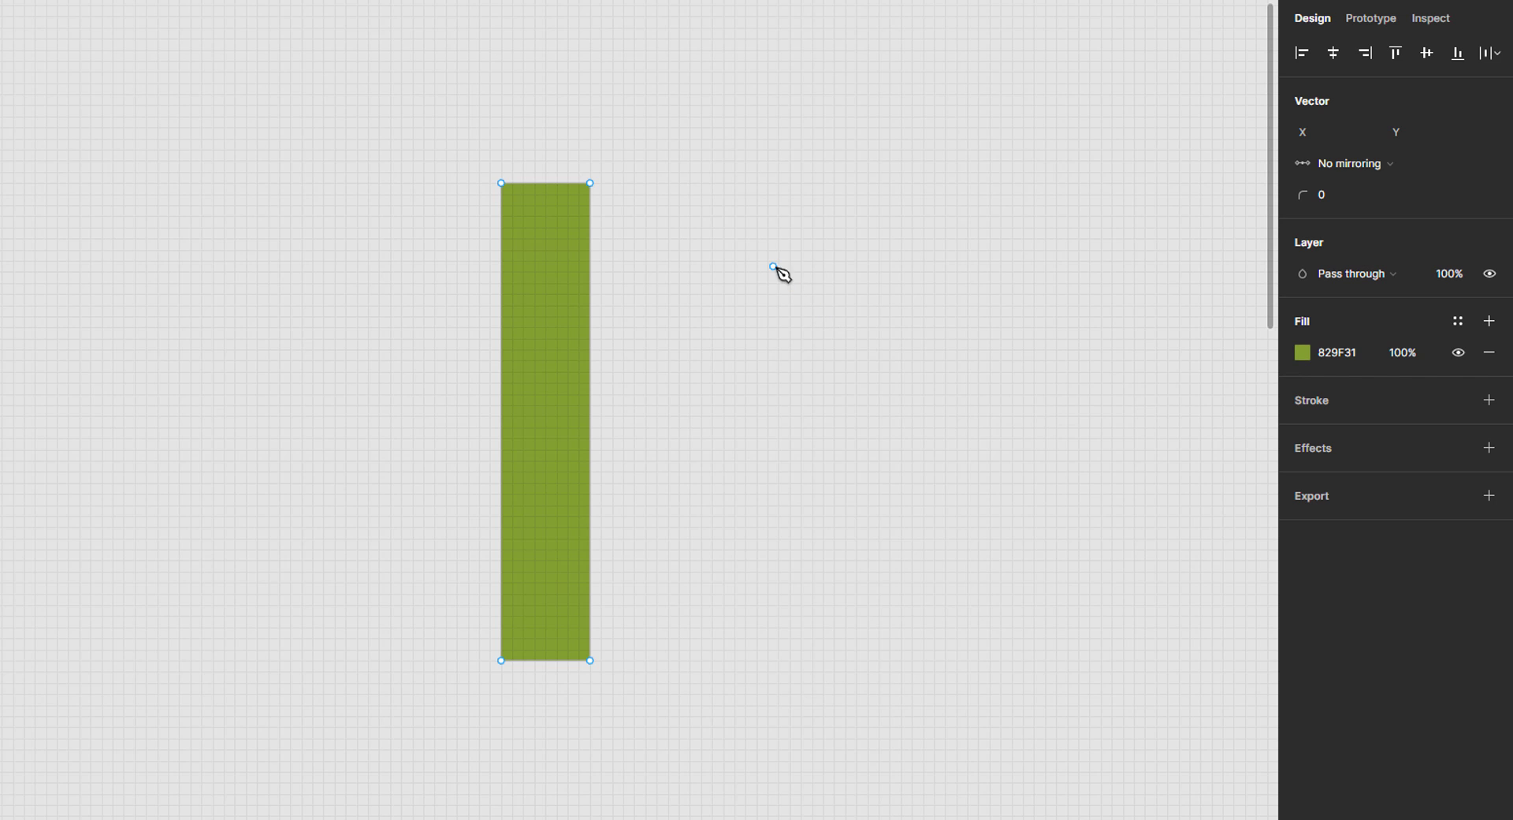
pyautogui.click(545, 182)
pyautogui.click(545, 660)
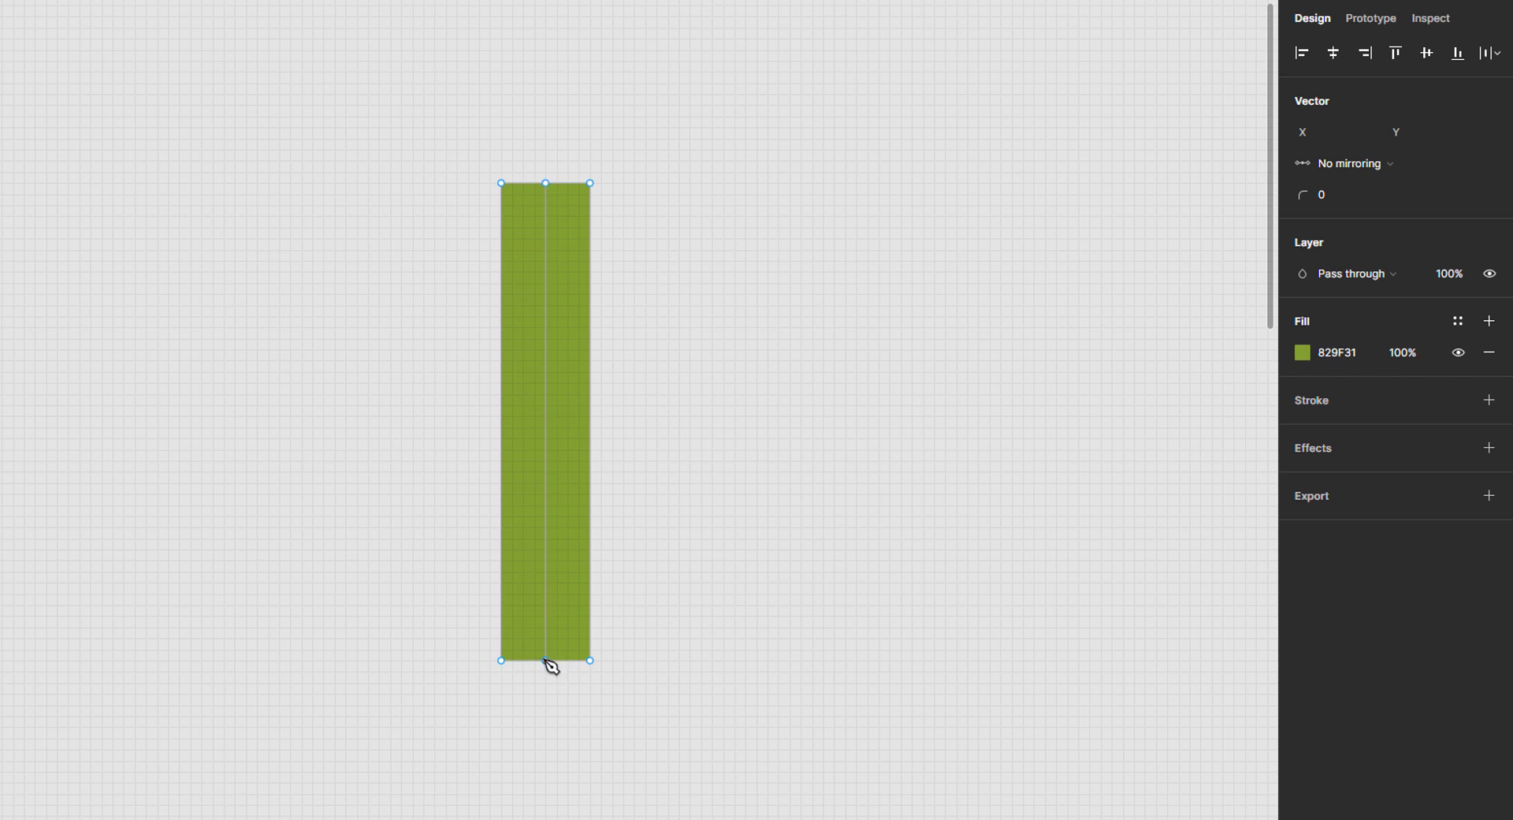
pyautogui.press('b')
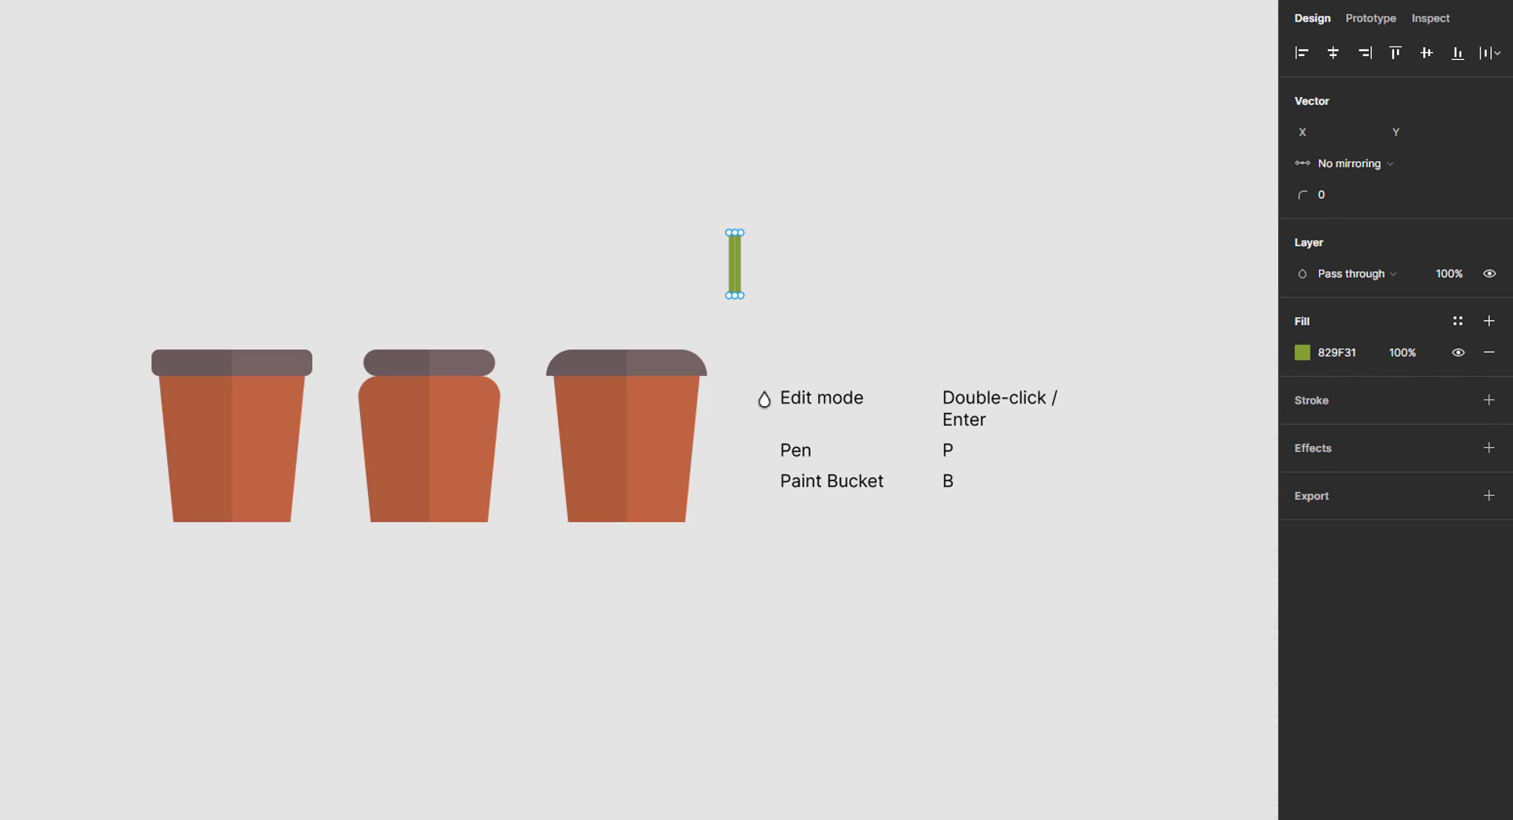
pyautogui.press('Escape')
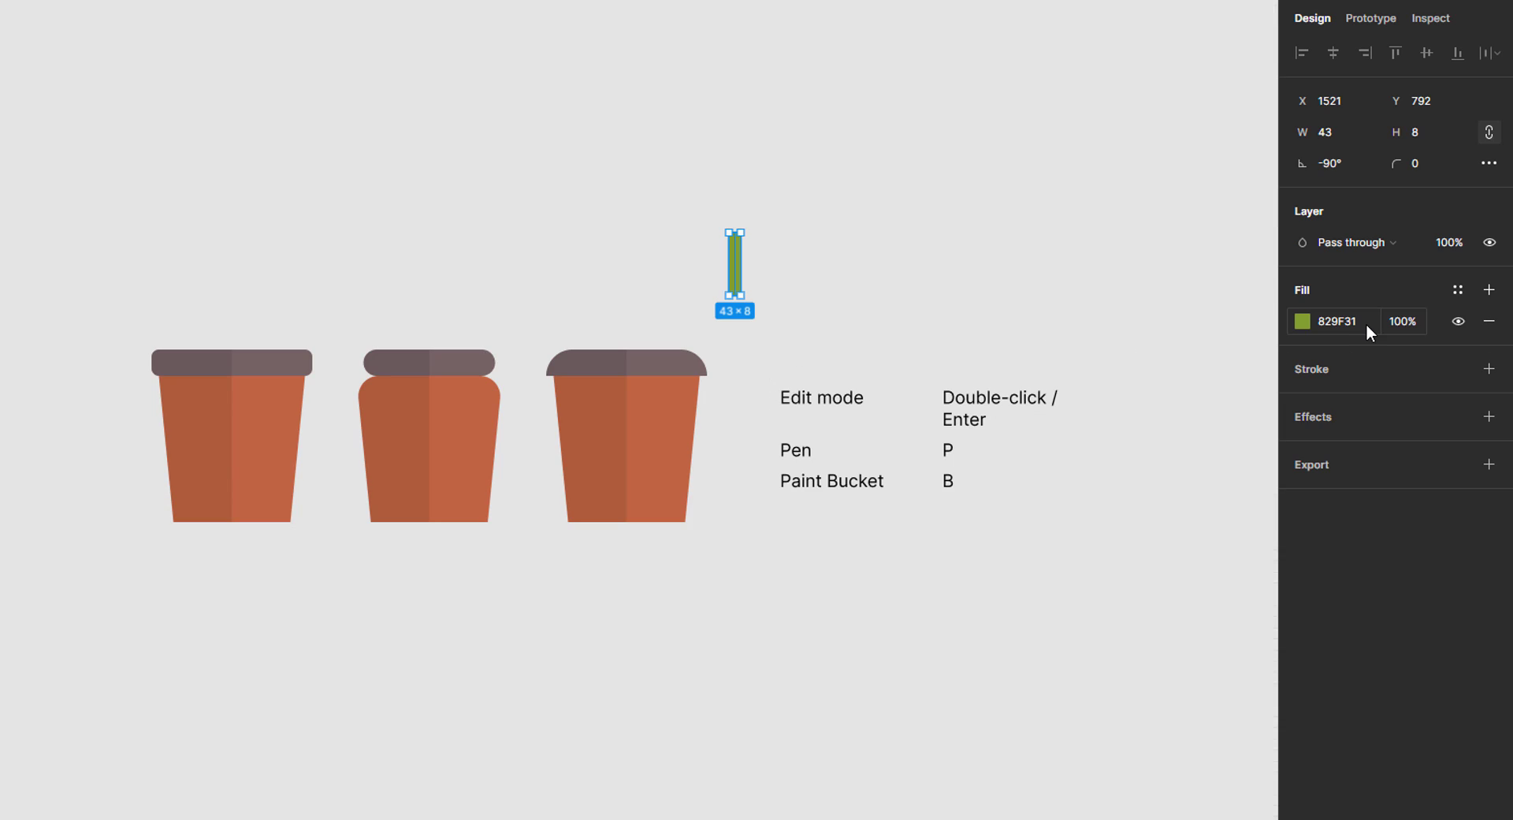
# Fill one stem half 000000 at 10% opacity as a shadow strip.
pyautogui.click(1367, 320)
pyautogui.write('000000')
pyautogui.press('Return')
pyautogui.click(1403, 331)
pyautogui.write('10')
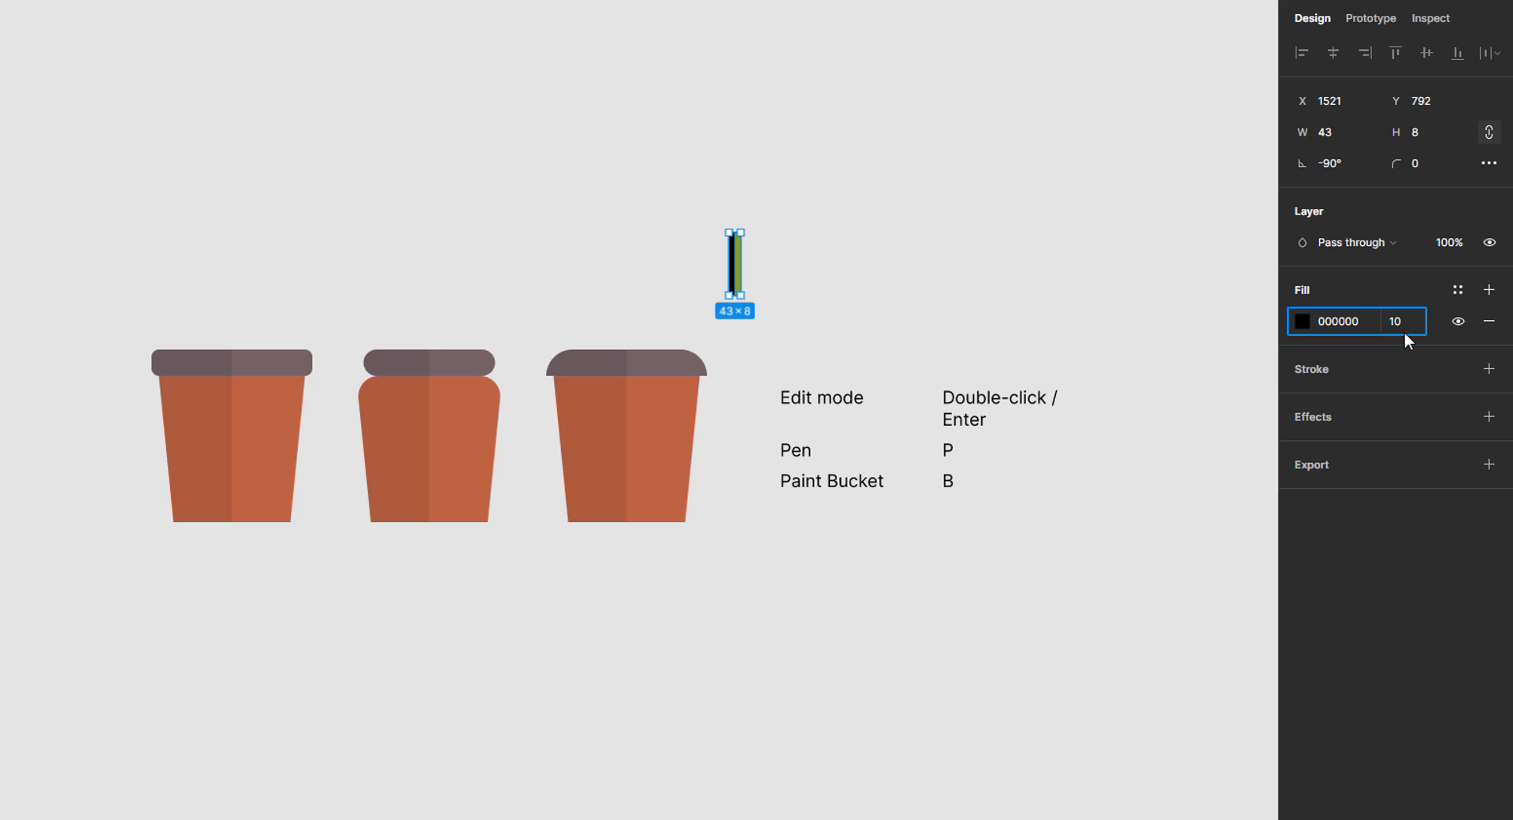
pyautogui.press('Return')
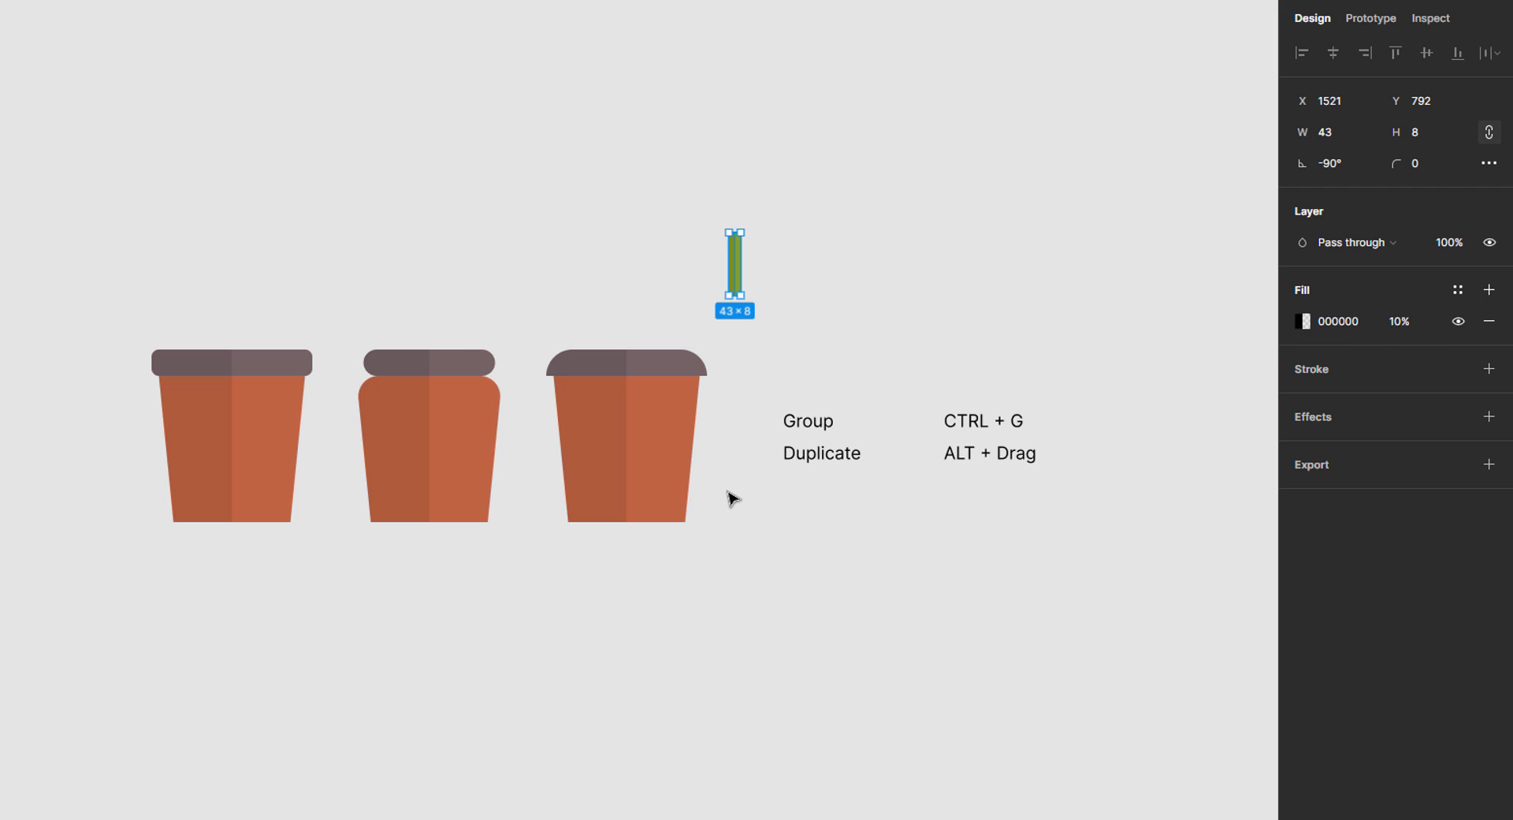
# Group the stem layers, make two more stem copies, and group the first pot's rim pieces.
pyautogui.moveTo(712, 210); pyautogui.dragTo(766, 314)
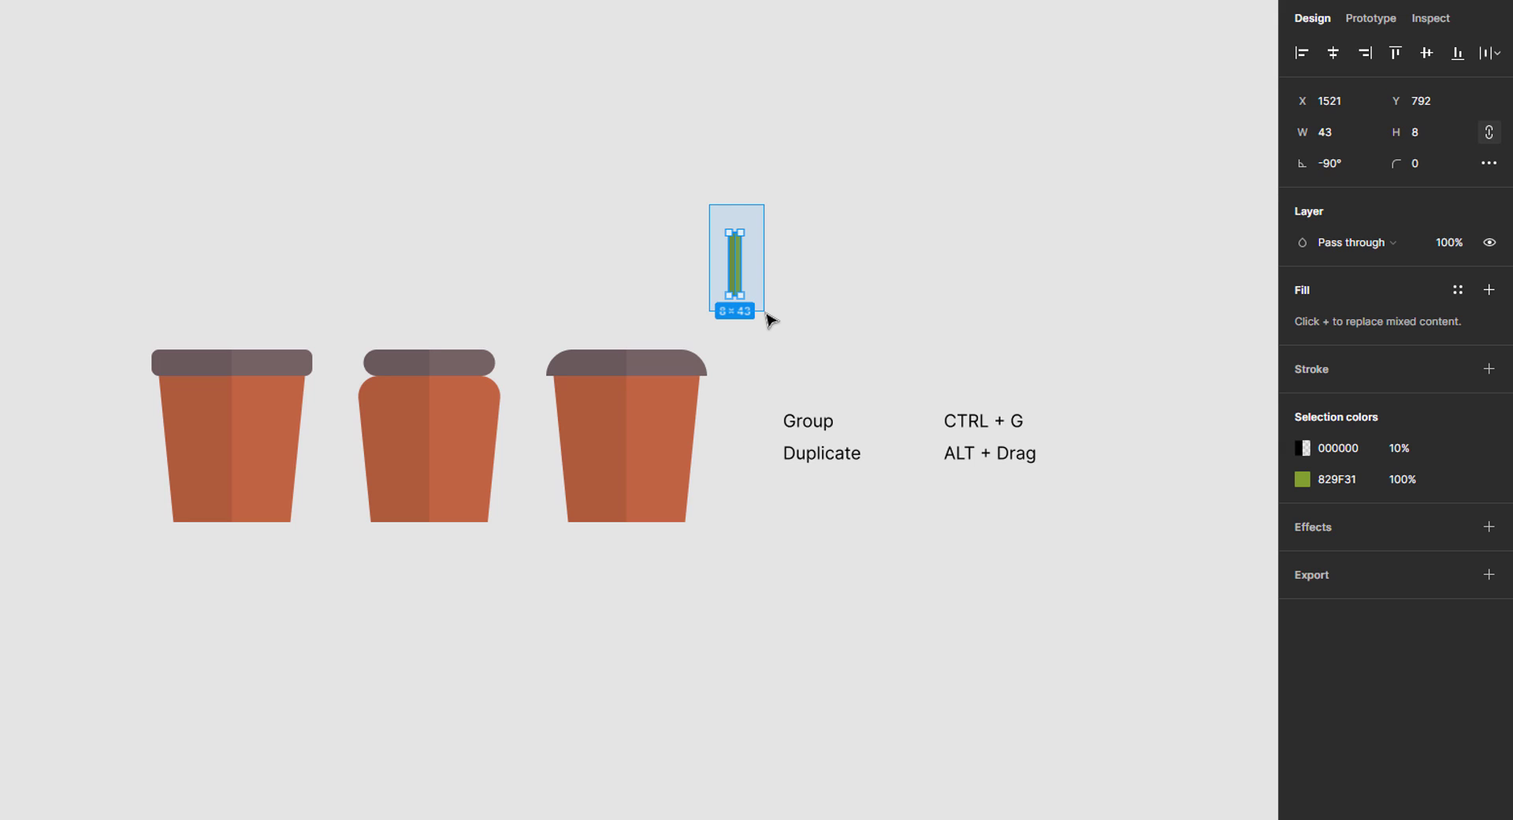
pyautogui.hotkey('ctrl', 'g')
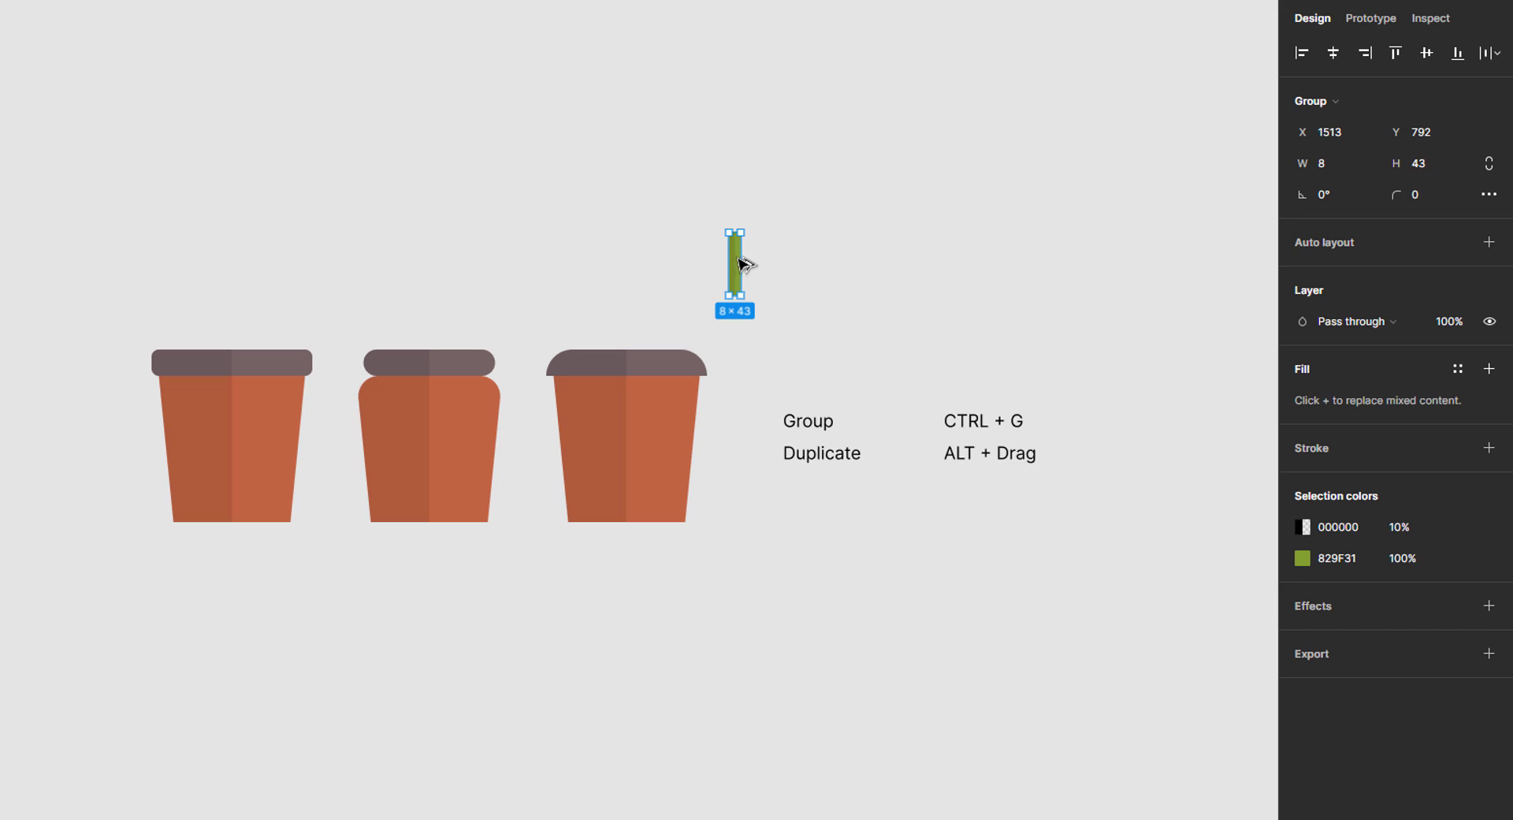
pyautogui.keyDown('alt'); pyautogui.moveTo(745, 263); pyautogui.dragTo(849, 263); pyautogui.keyUp('alt')
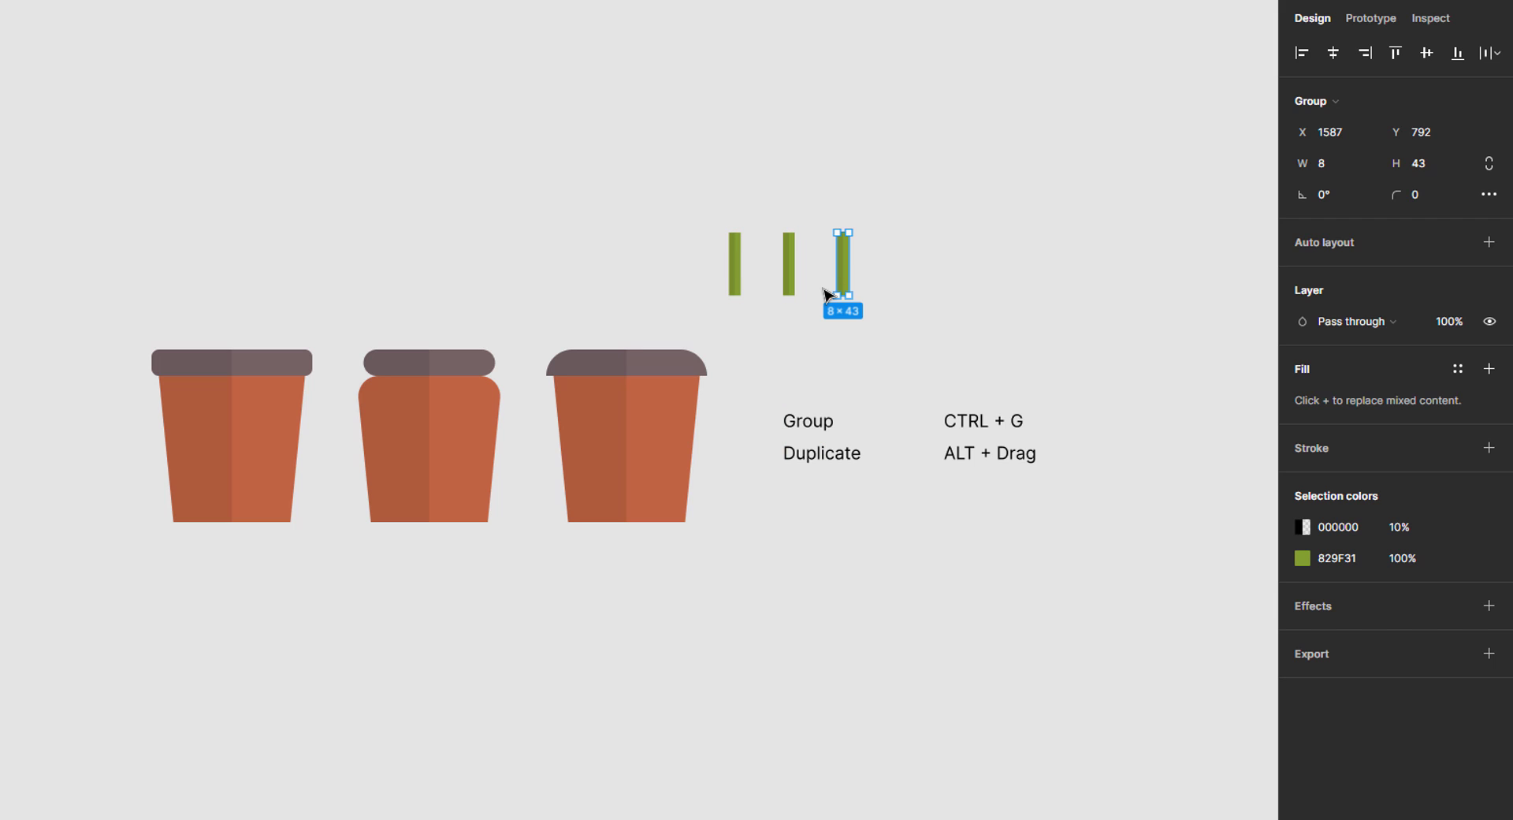
pyautogui.click(664, 369)
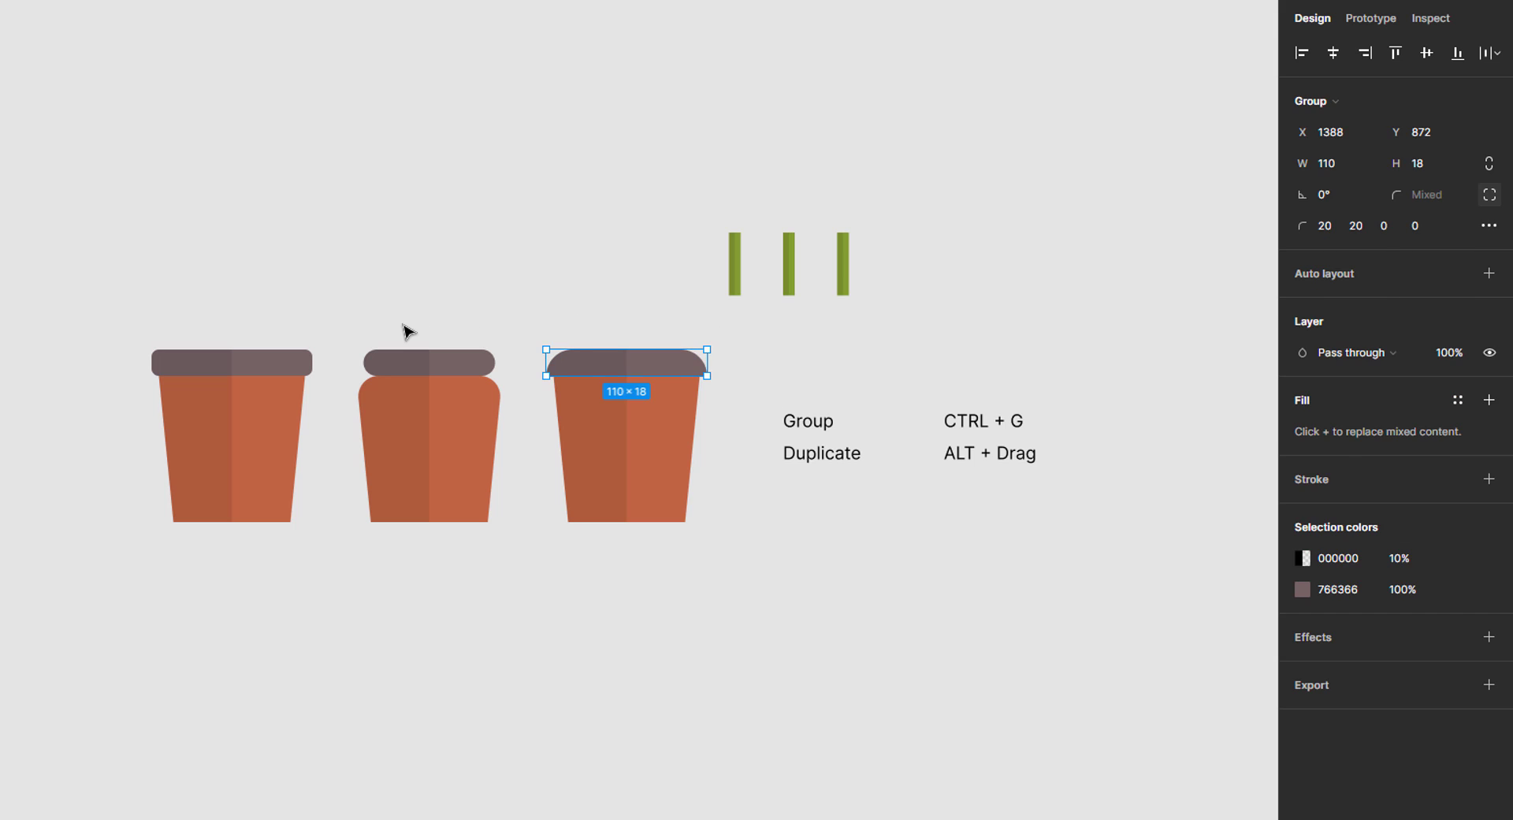
pyautogui.click(460, 371)
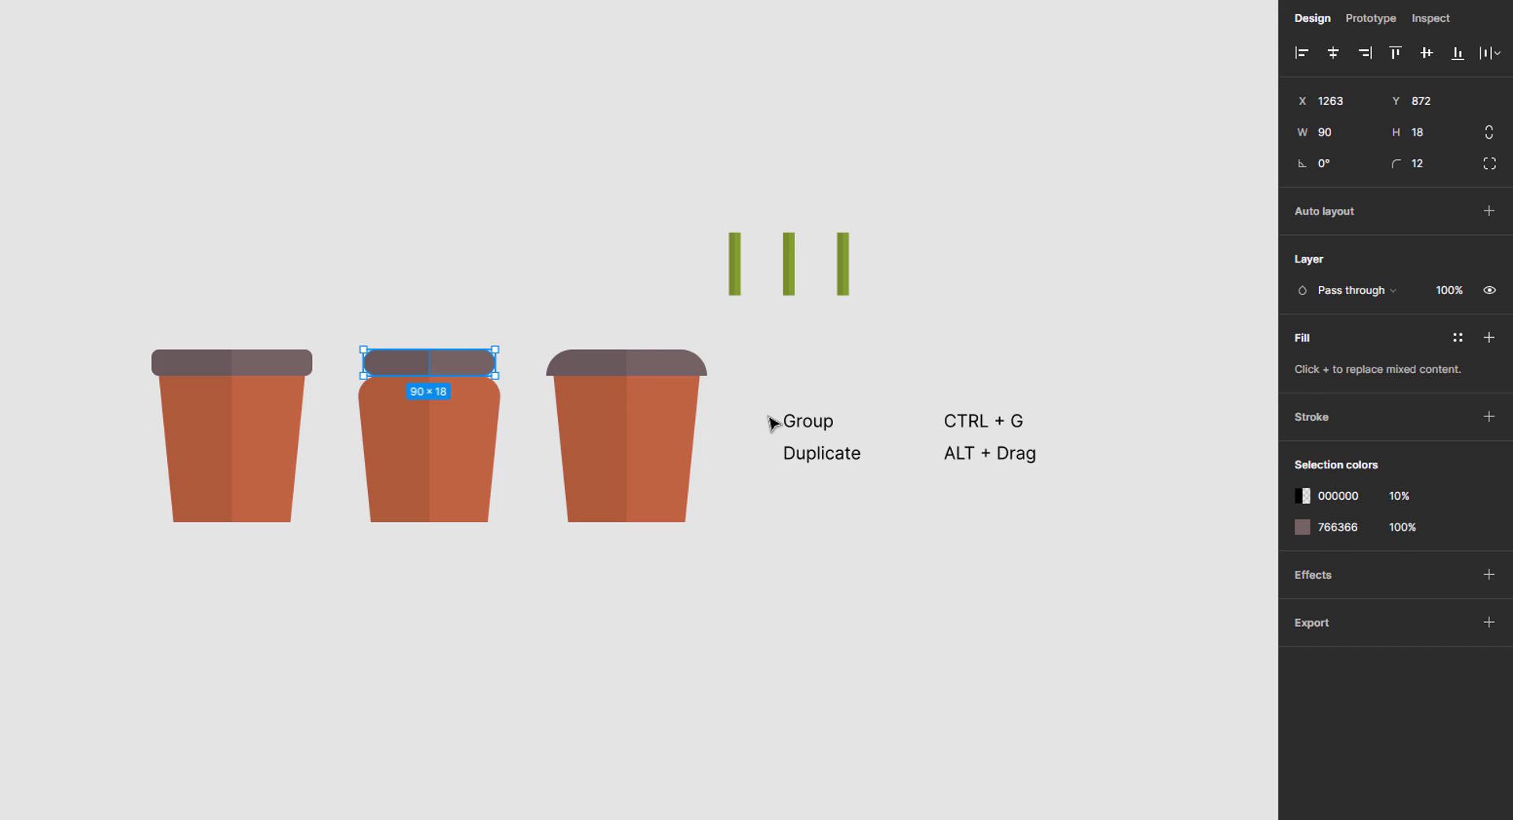
pyautogui.moveTo(208, 315); pyautogui.dragTo(270, 375)
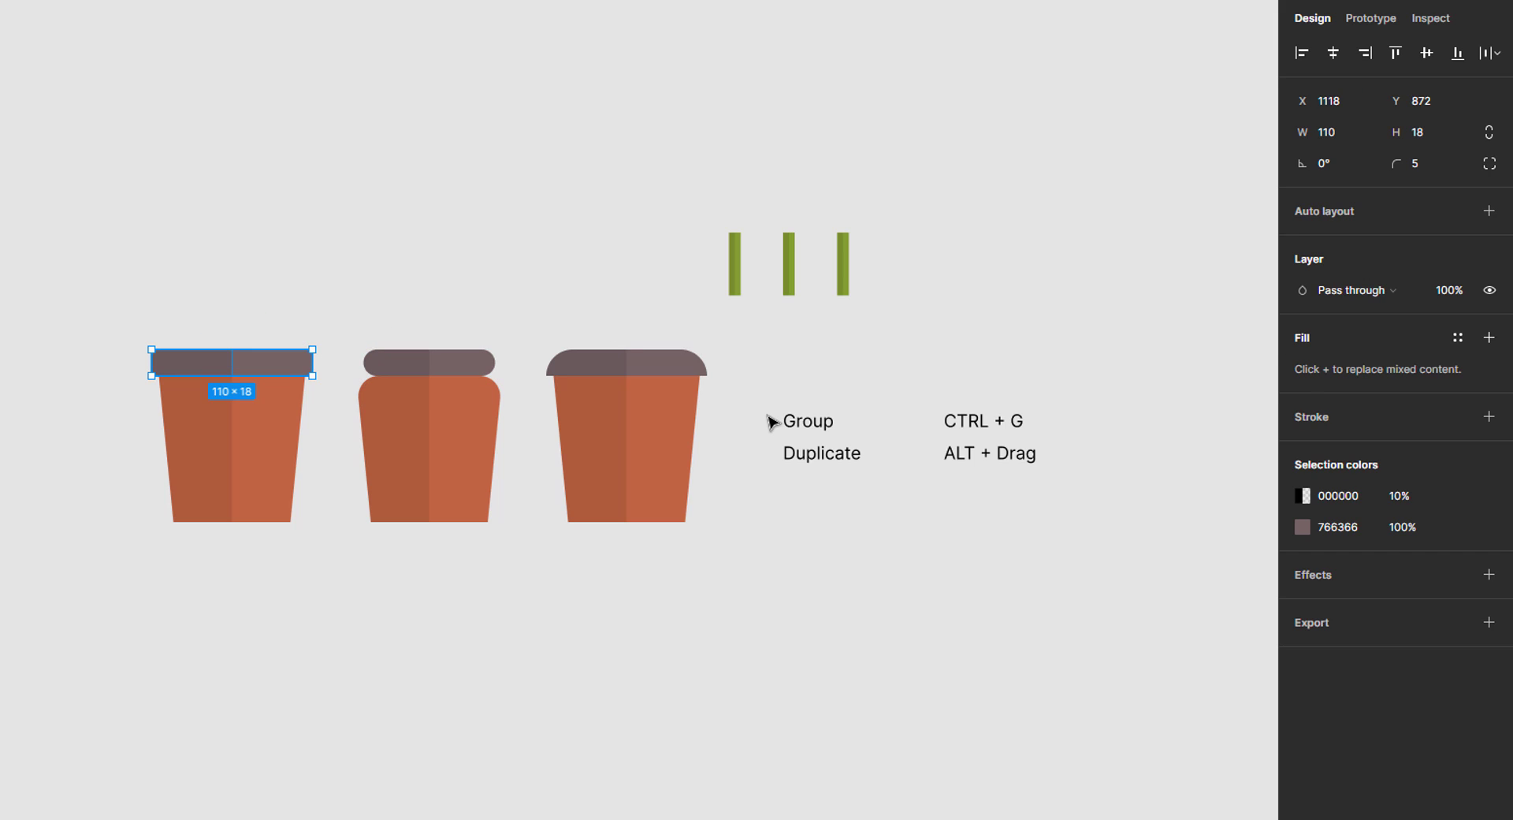
pyautogui.hotkey('ctrl', 'g')
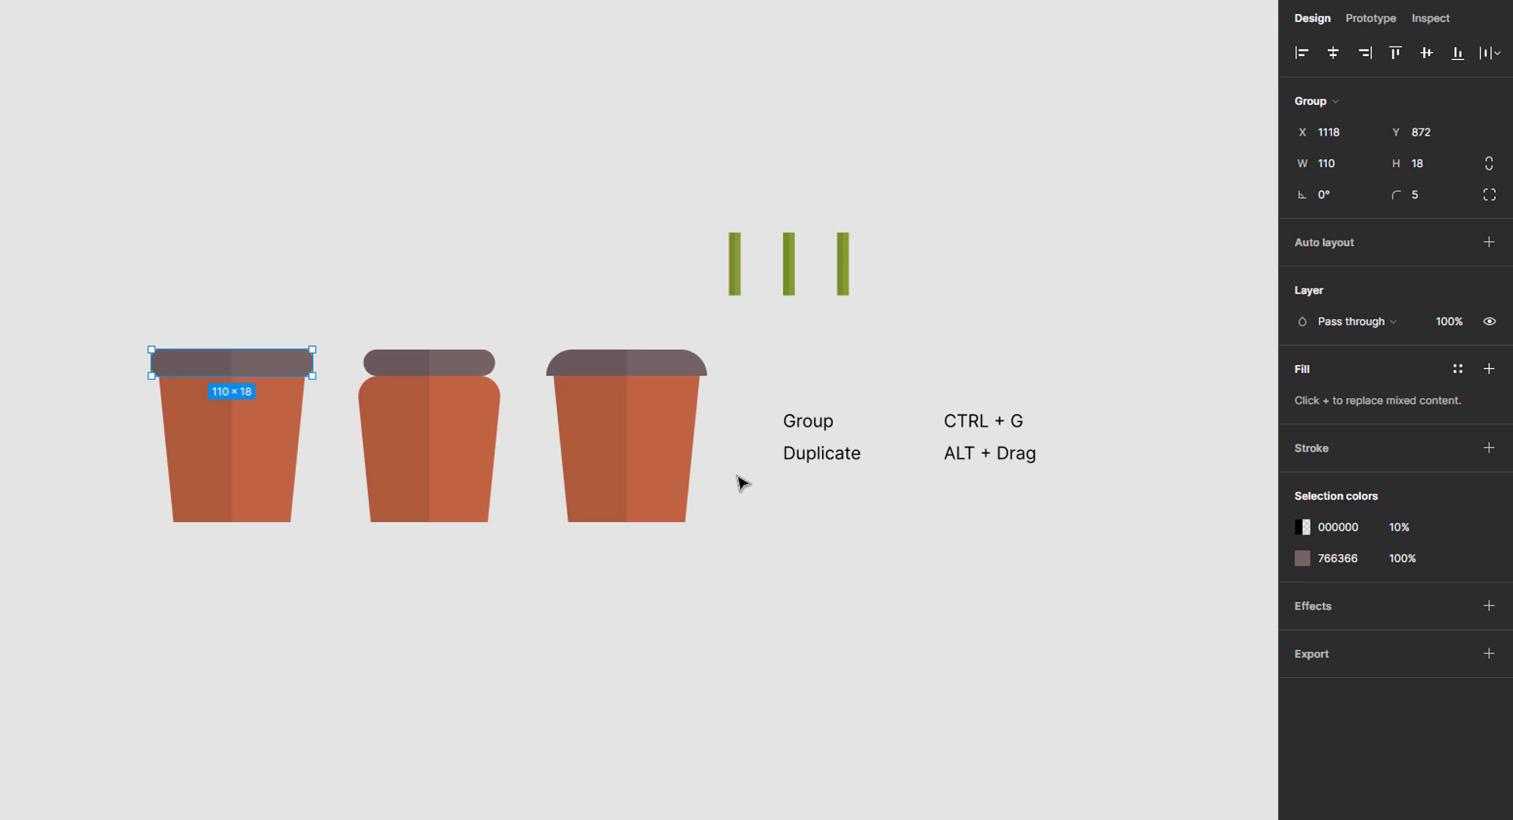
# Move the three stems onto the first, second and third pot rims and align them.
pyautogui.click(741, 482)
pyautogui.moveTo(736, 270)
pyautogui.mouseDown()
pyautogui.moveTo(529, 274)
pyautogui.moveTo(229, 327)
pyautogui.mouseUp()
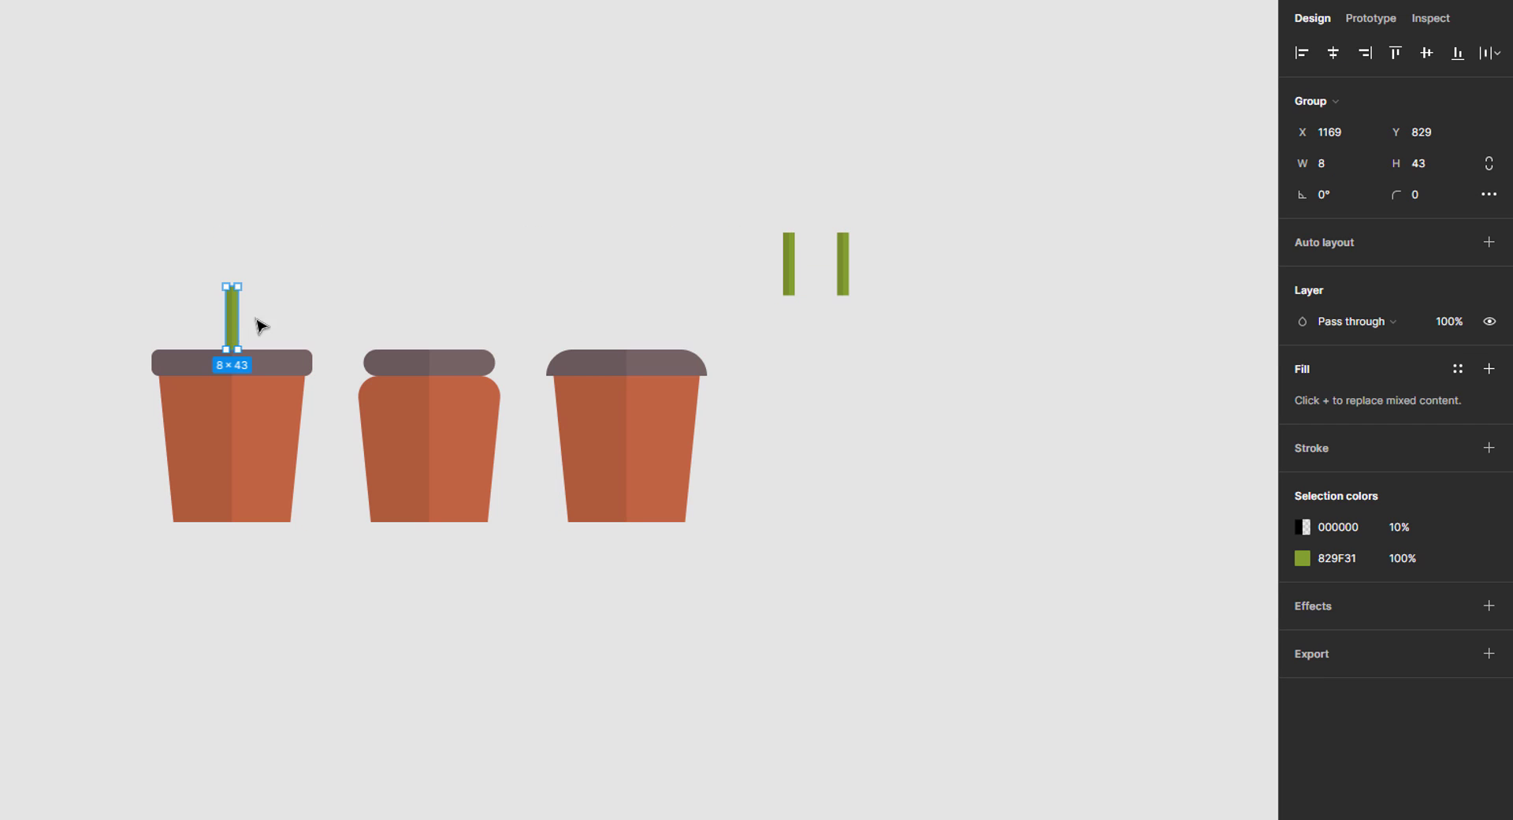
pyautogui.moveTo(789, 266)
pyautogui.mouseDown()
pyautogui.moveTo(601, 273)
pyautogui.moveTo(432, 323)
pyautogui.moveTo(427, 262)
pyautogui.mouseUp()
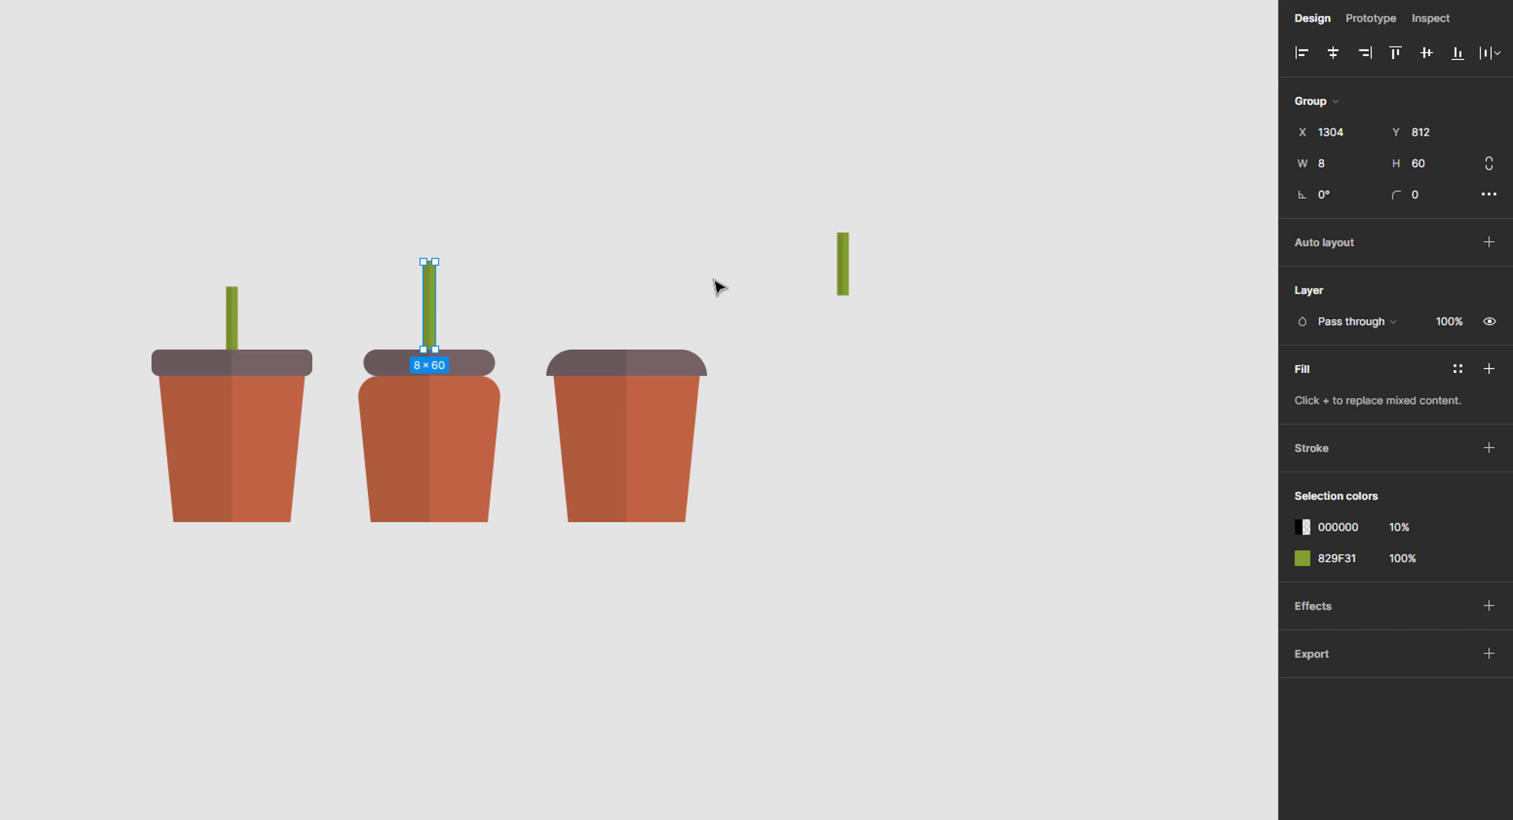
pyautogui.moveTo(845, 275)
pyautogui.mouseDown()
pyautogui.moveTo(632, 284)
pyautogui.moveTo(637, 329)
pyautogui.moveTo(628, 261)
pyautogui.mouseUp()
pyautogui.moveTo(635, 316); pyautogui.dragTo(635, 316)
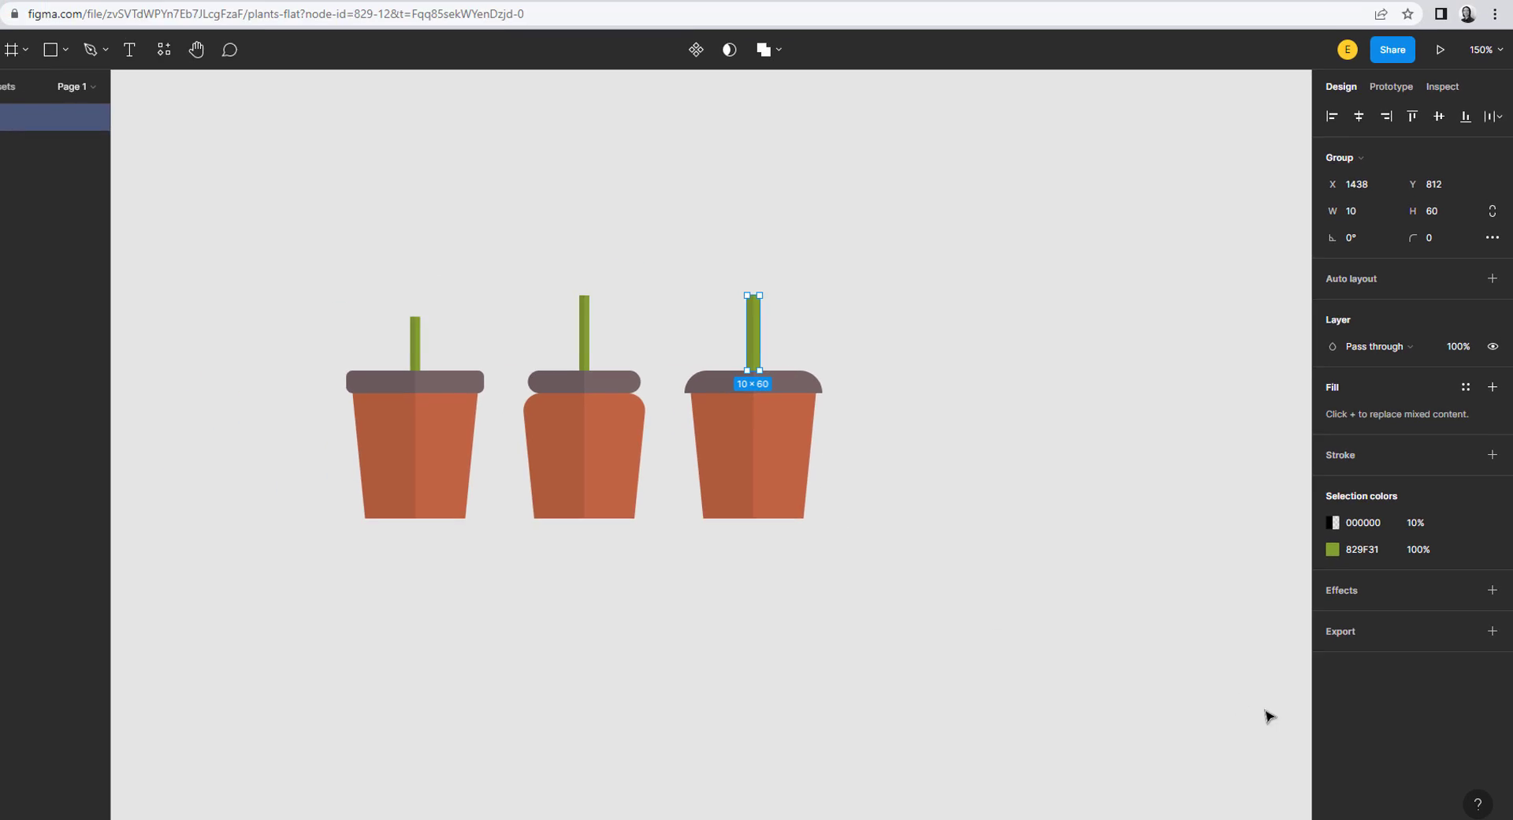
pyautogui.click(1291, 714)
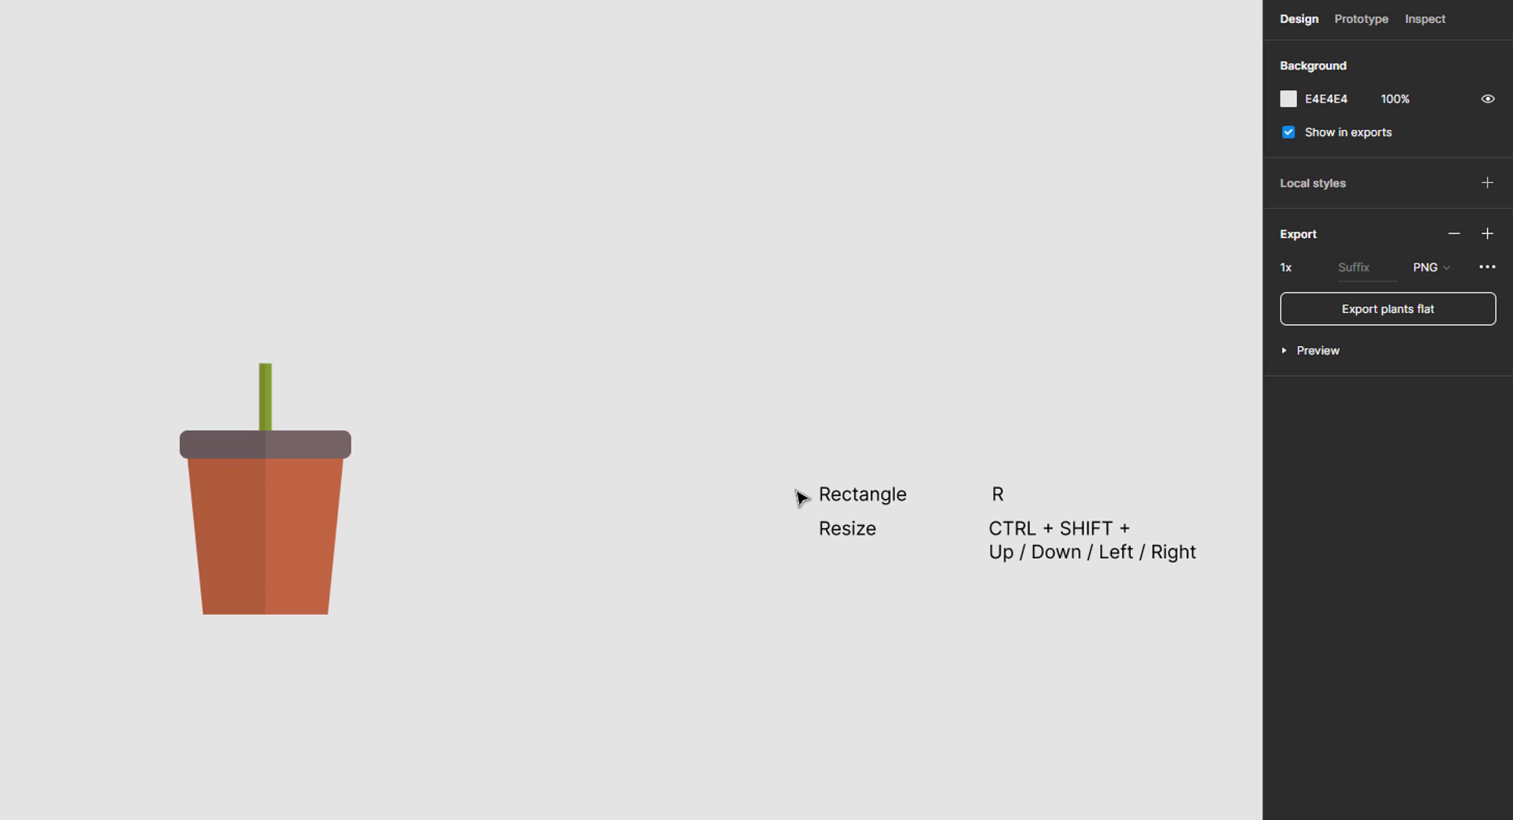
# Draw a 60×60 square filled dark green 5A7413.
pyautogui.press('r')
pyautogui.click(744, 313)
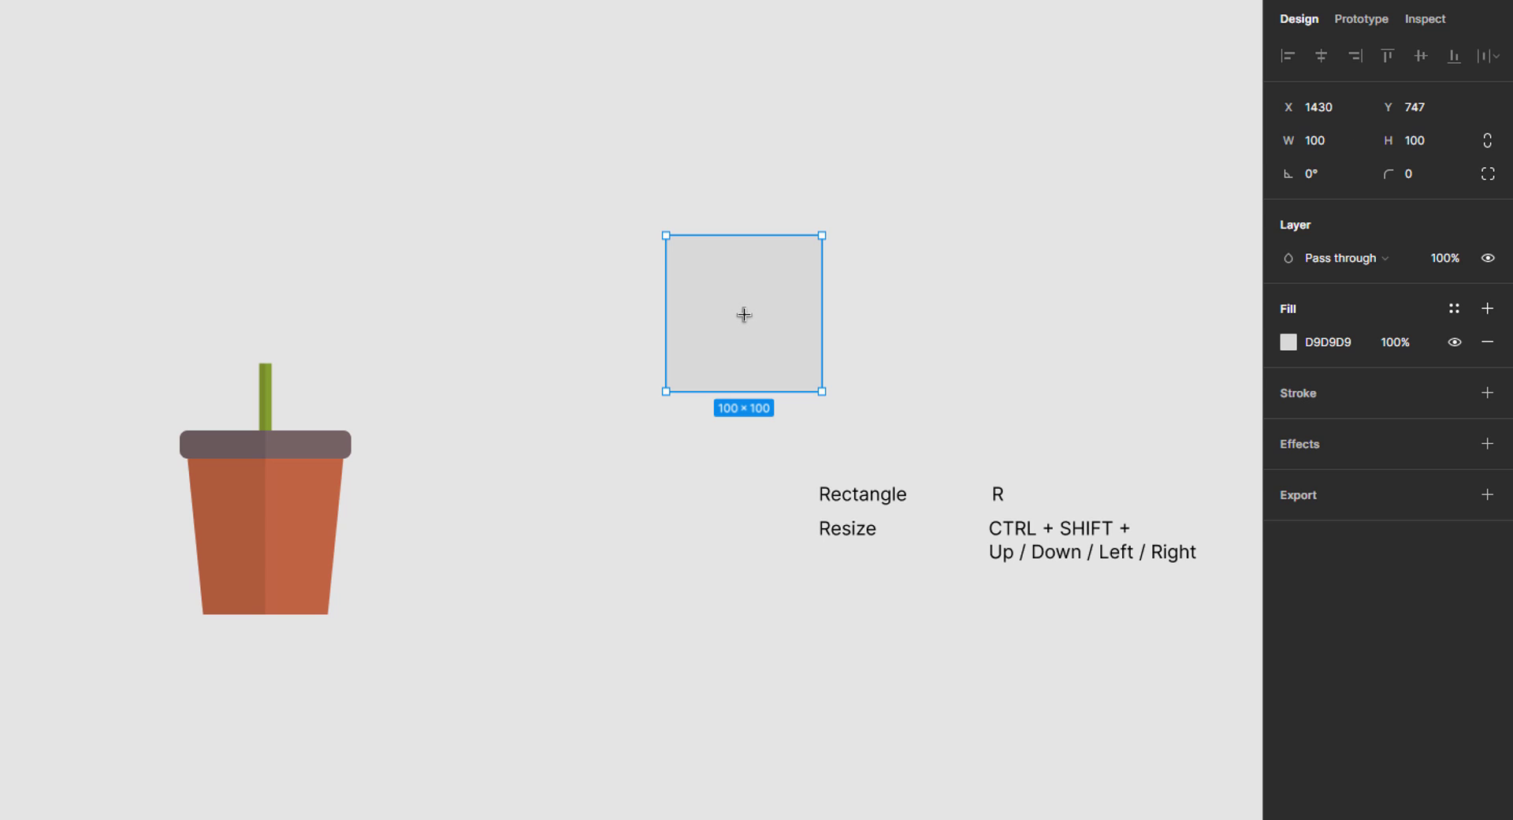
pyautogui.hotkey('ctrl', 'shift', 'Left')
pyautogui.hotkey('ctrl', 'shift', 'Left')
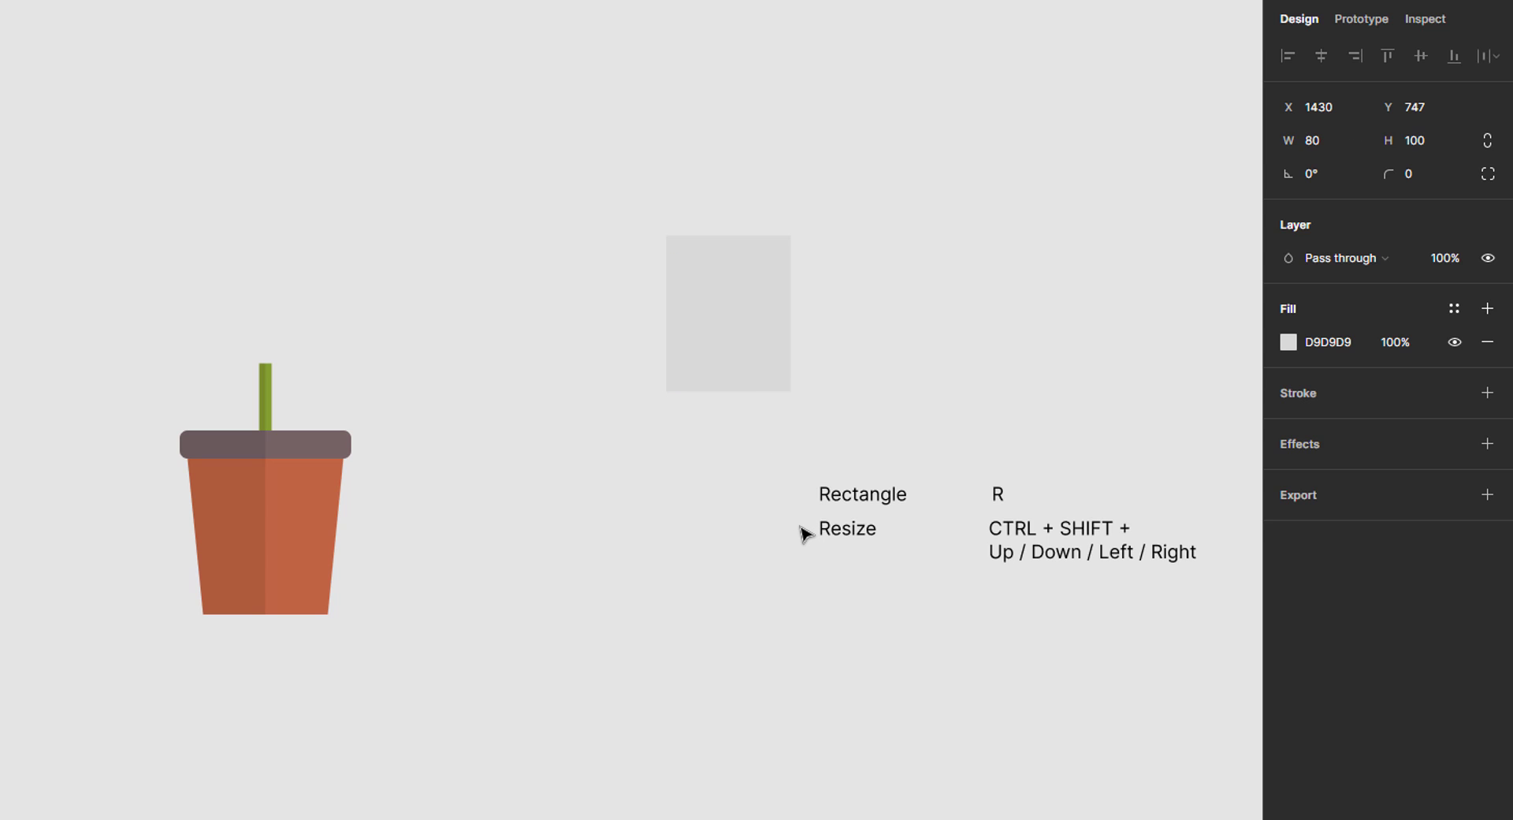
pyautogui.hotkey('ctrl', 'shift', 'Left')
pyautogui.hotkey('ctrl', 'shift', 'Left')
pyautogui.hotkey('ctrl', 'shift', 'Up')
pyautogui.hotkey('ctrl', 'shift', 'Up')
pyautogui.hotkey('ctrl', 'shift', 'Up')
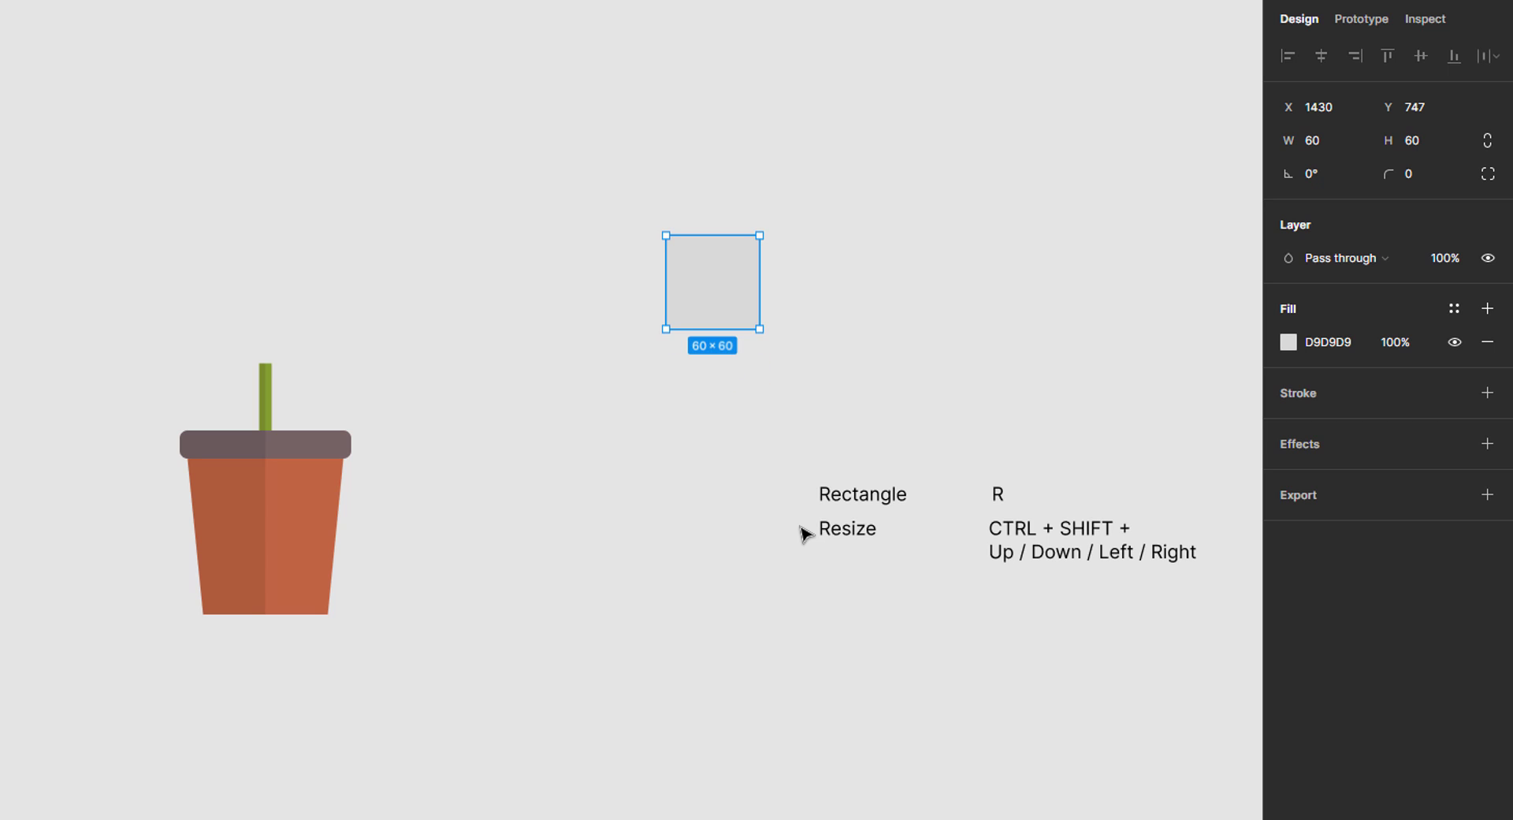
pyautogui.click(1365, 340)
pyautogui.write('5a7413')
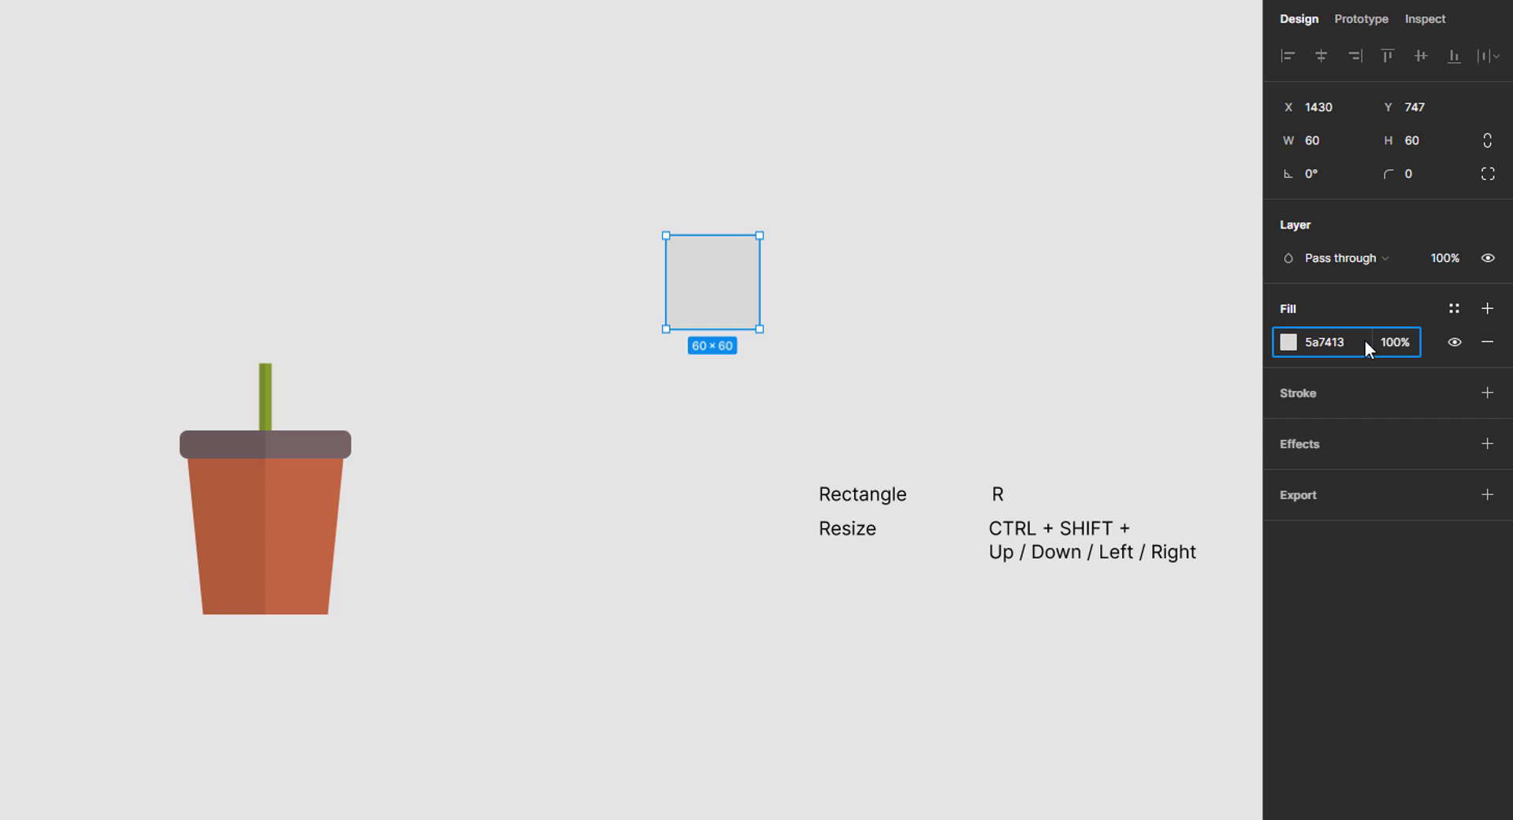
pyautogui.press('Return')
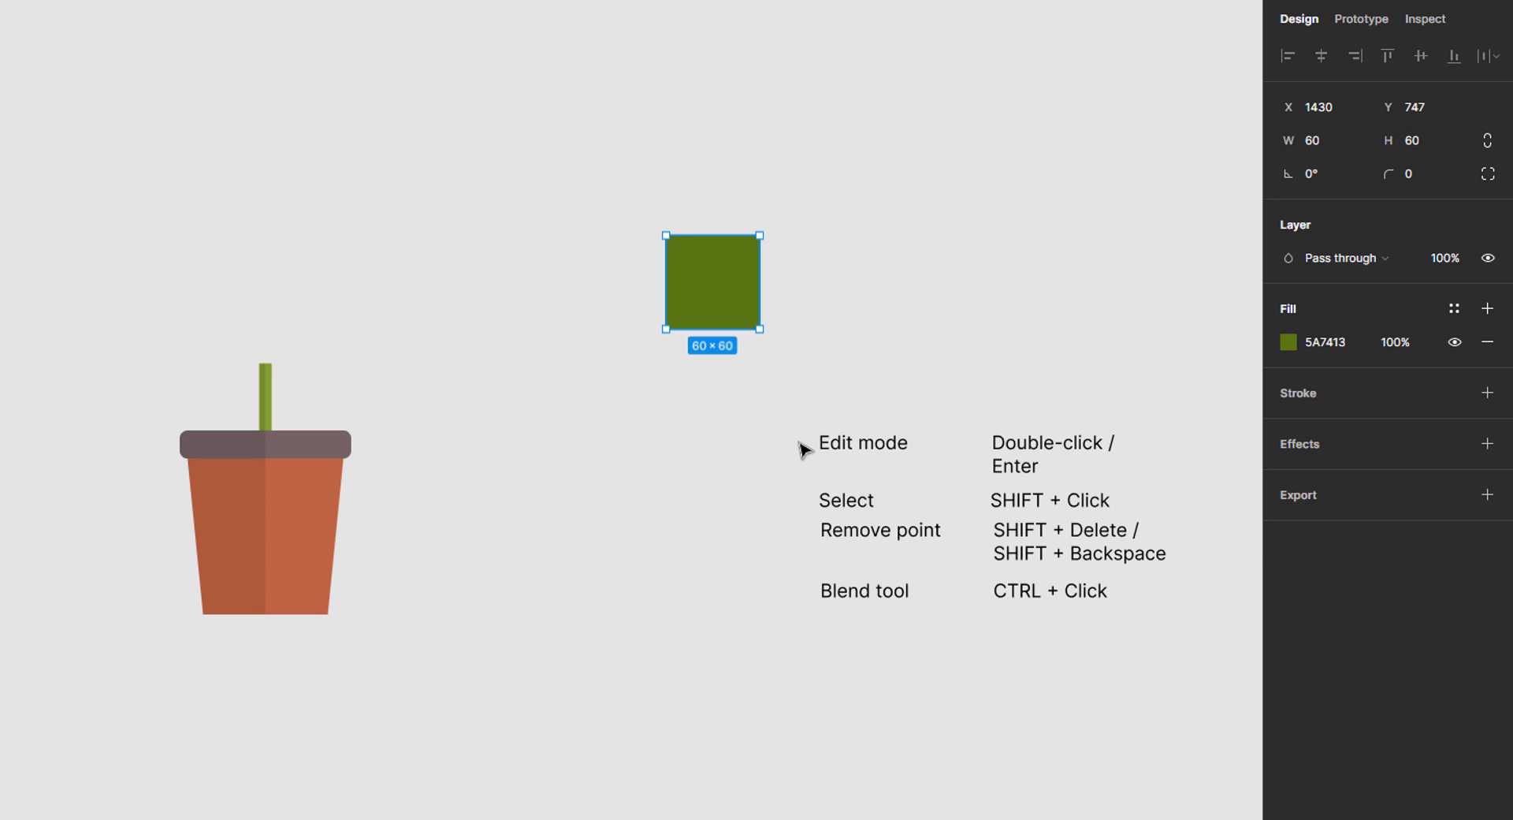
# Add edge midpoints, delete the two right corners, and pull the bottom midpoint to the centre.
pyautogui.press('Return')
pyautogui.click(712, 329)
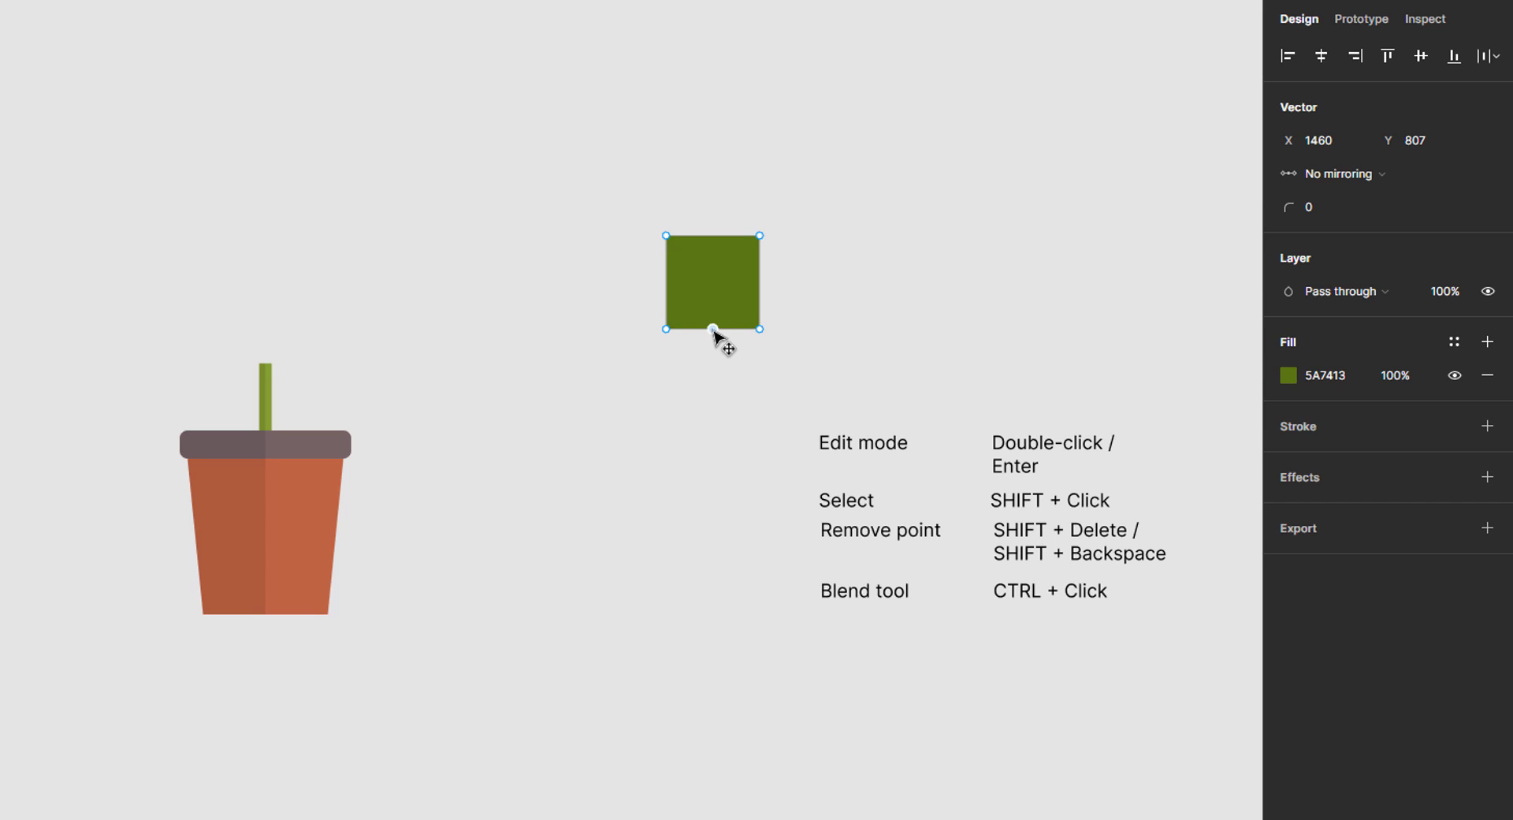
pyautogui.click(759, 282)
pyautogui.click(712, 235)
pyautogui.click(760, 329)
pyautogui.keyDown('shift'); pyautogui.click(761, 236); pyautogui.keyUp('shift')
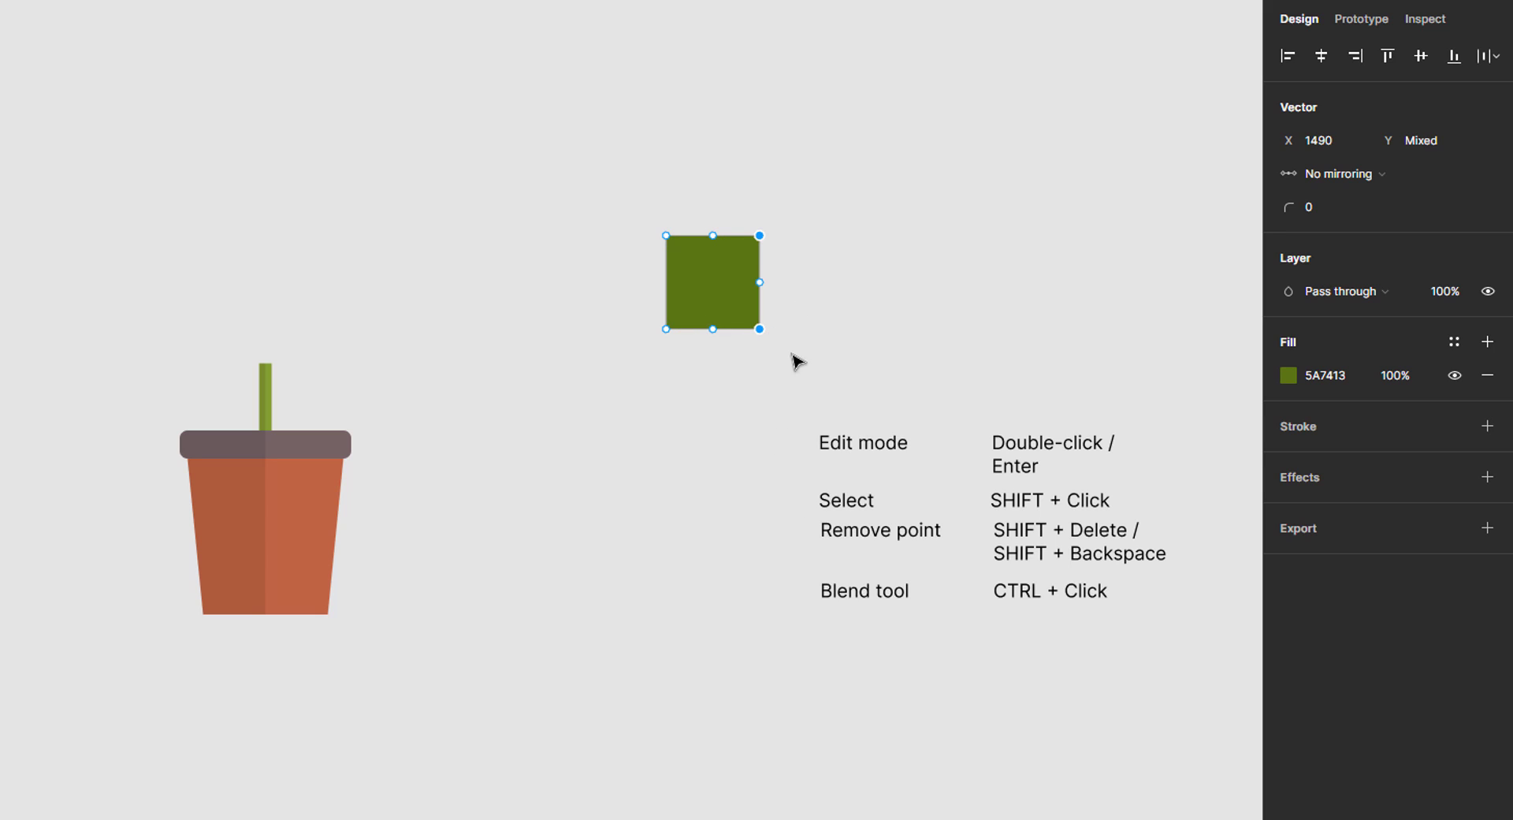
pyautogui.hotkey('shift', 'Delete')
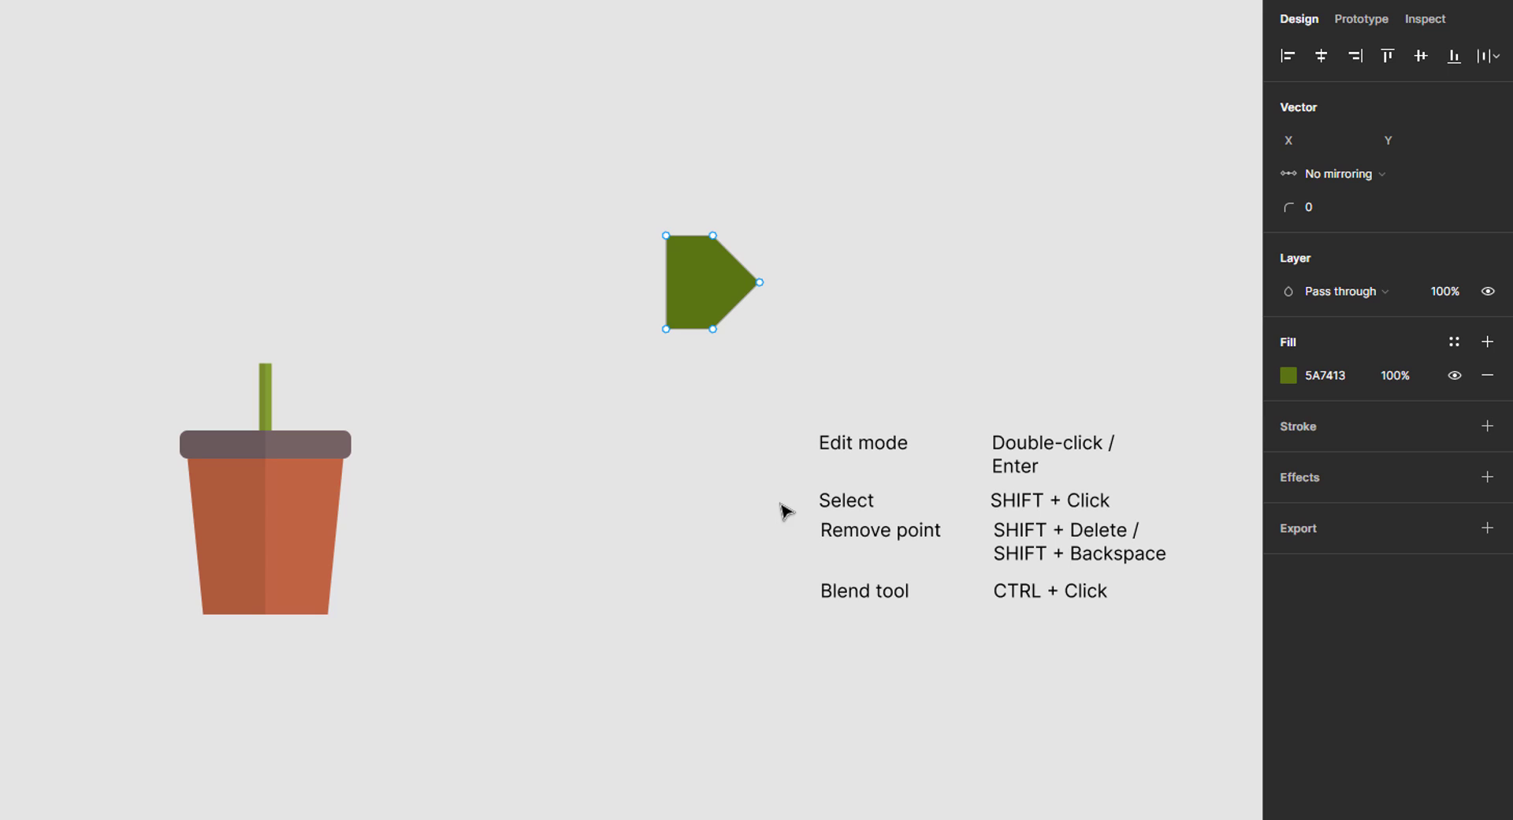
pyautogui.moveTo(712, 328); pyautogui.dragTo(712, 281)
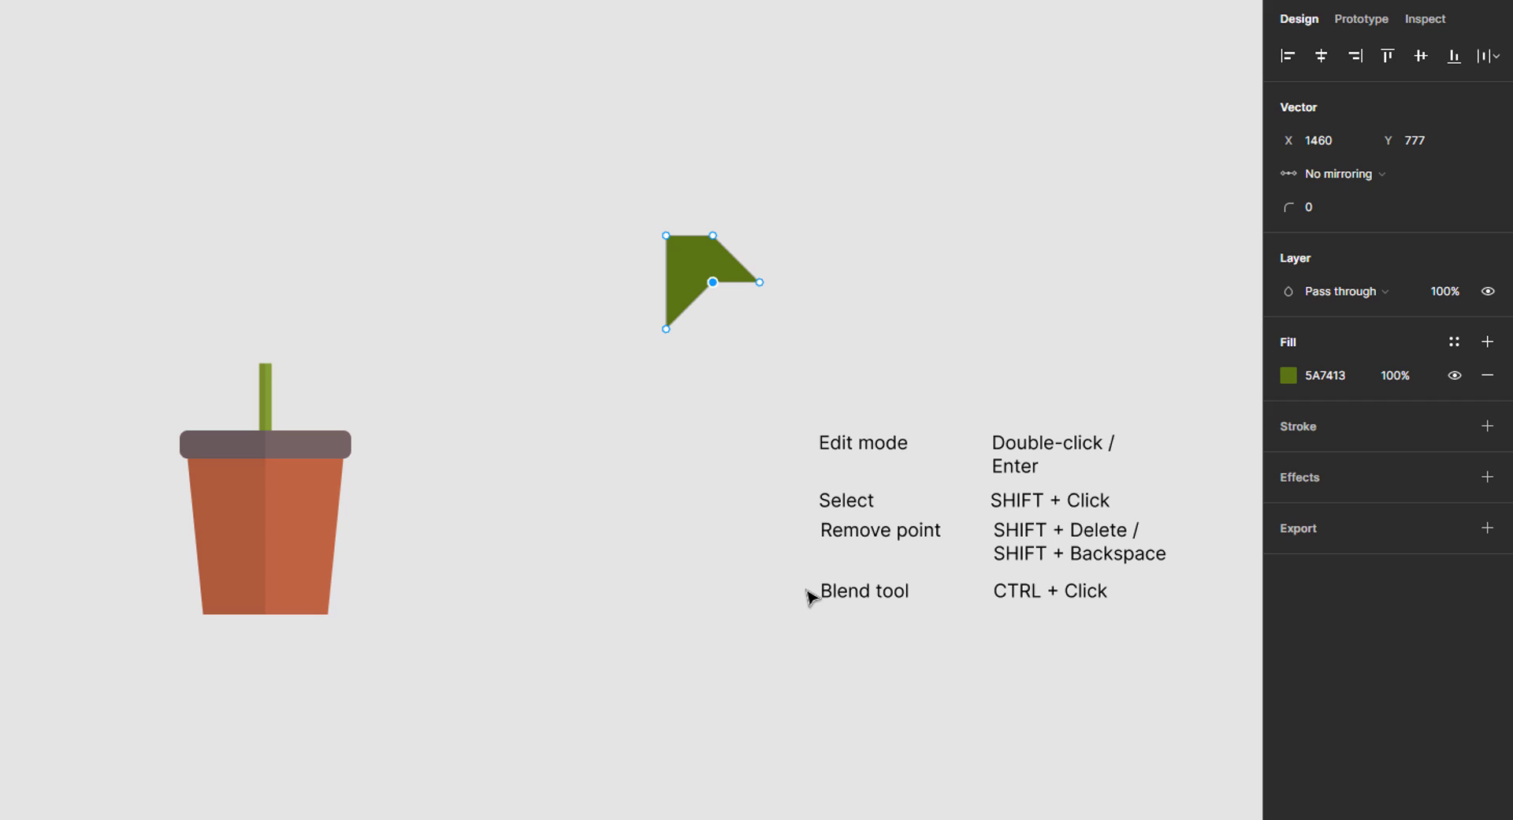
# Curve the remaining corners and inner notch into a smooth teardrop leaf.
pyautogui.keyDown('ctrl'); pyautogui.click(667, 329); pyautogui.keyUp('ctrl')
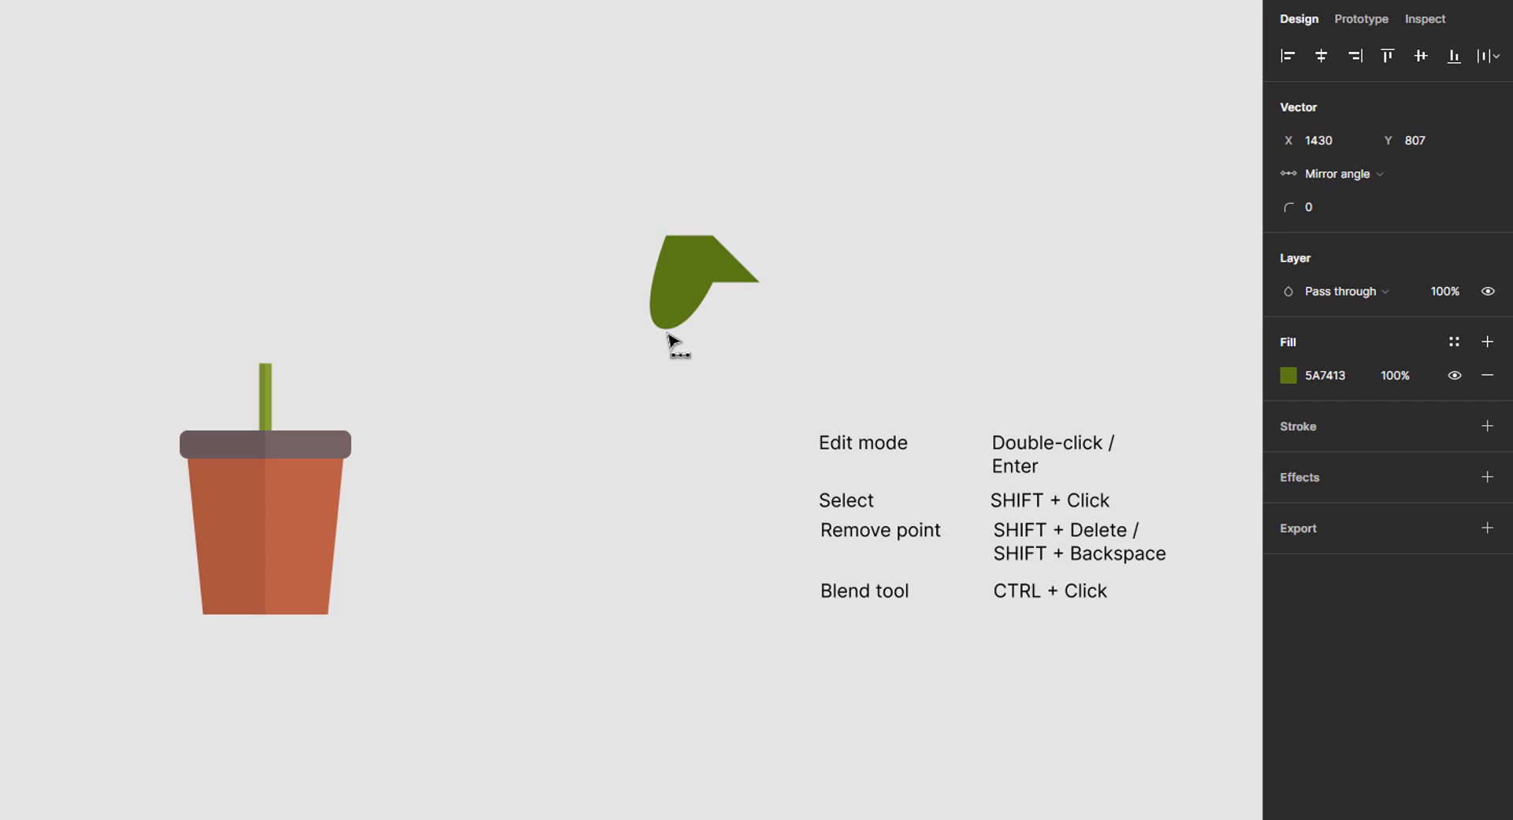
pyautogui.keyDown('ctrl'); pyautogui.click(666, 235); pyautogui.keyUp('ctrl')
pyautogui.keyDown('ctrl'); pyautogui.click(712, 234); pyautogui.keyUp('ctrl')
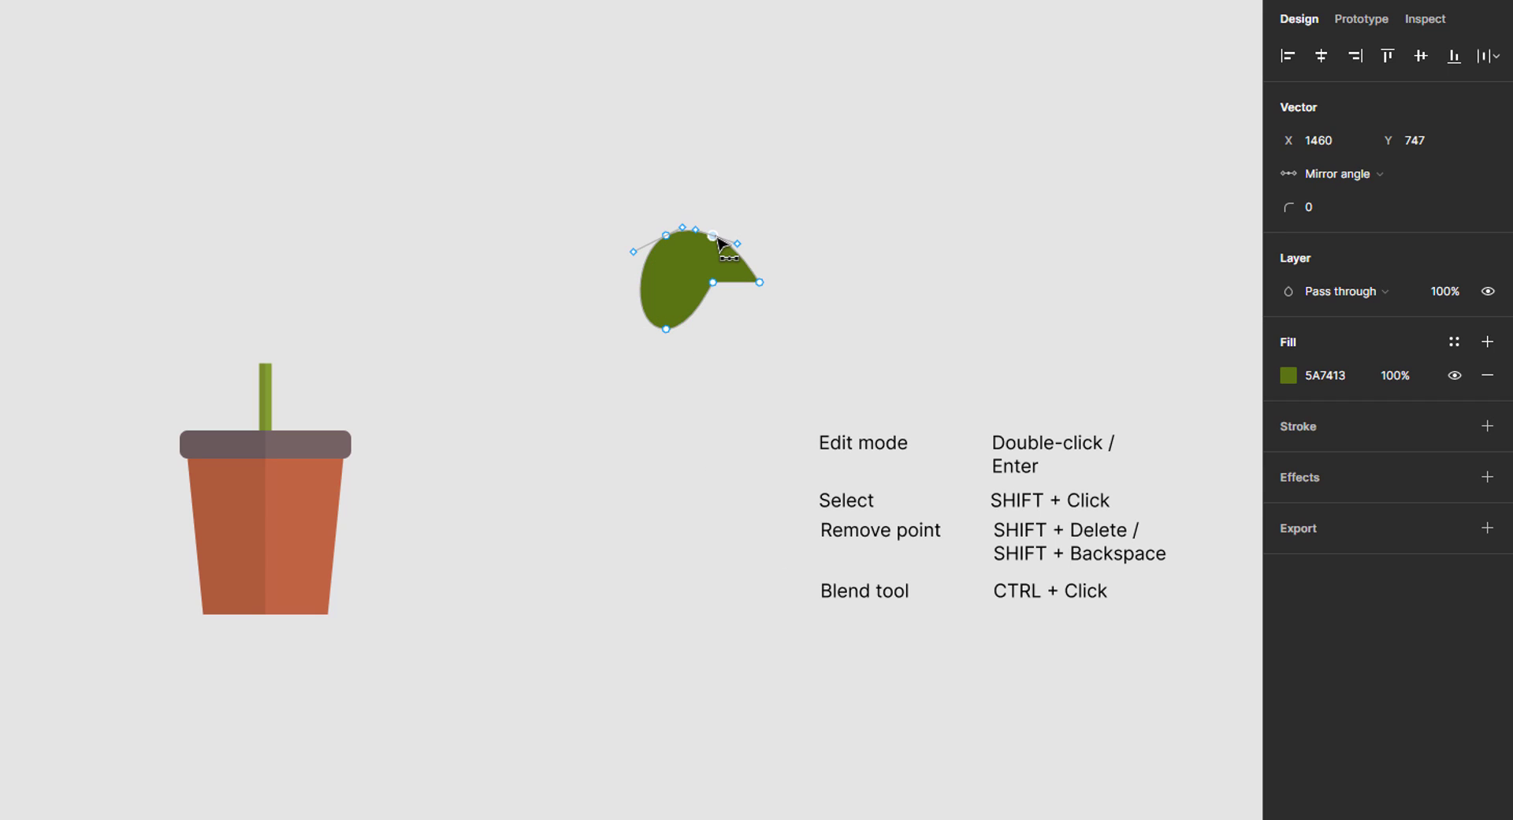
pyautogui.keyDown('ctrl'); pyautogui.click(713, 281); pyautogui.keyUp('ctrl')
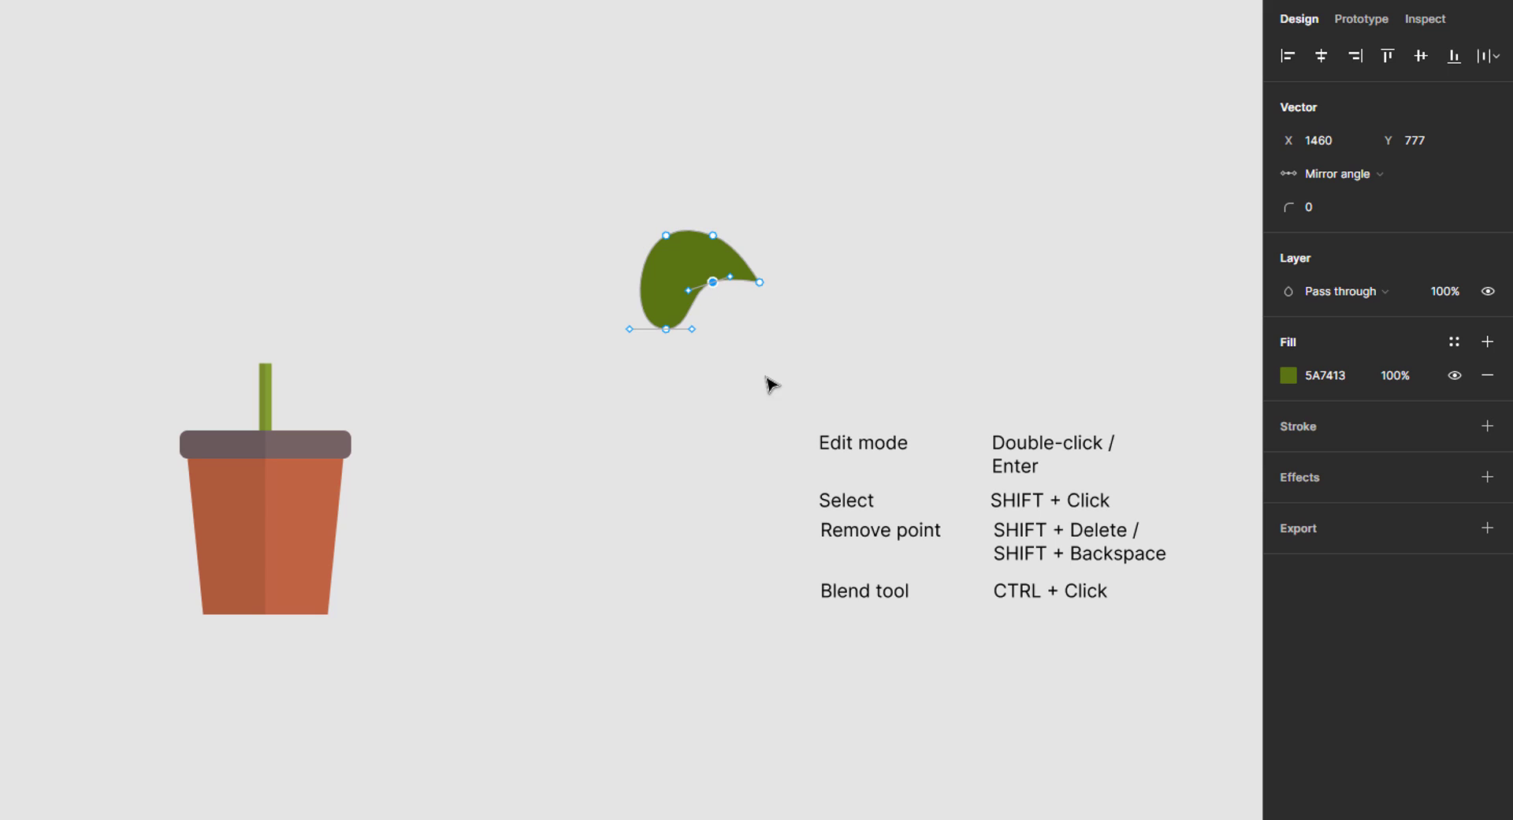
pyautogui.press('Escape')
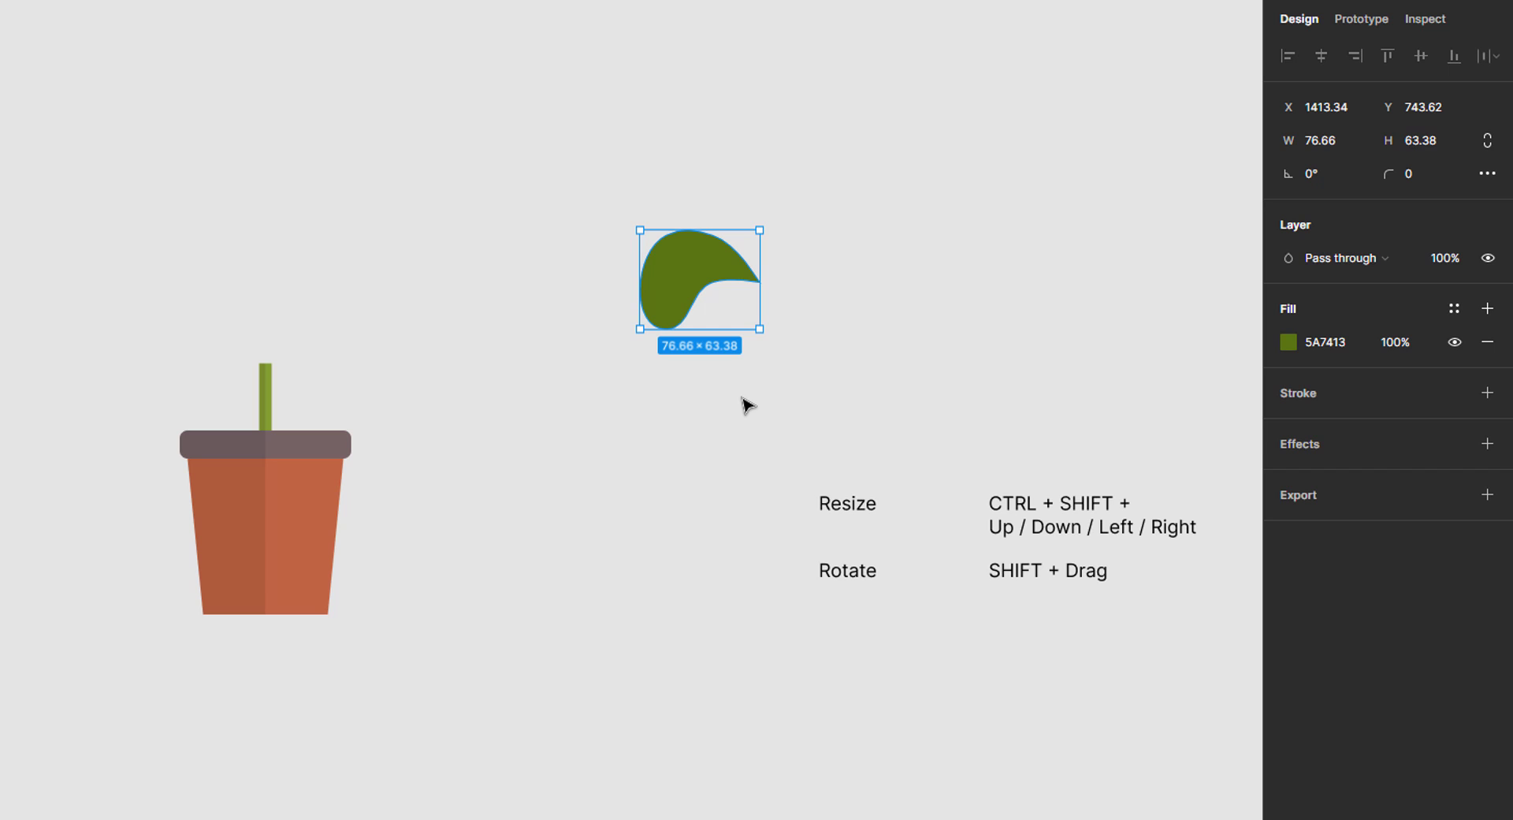
# Shrink the dark leaf and tilt it by 30 degrees.
pyautogui.hotkey('ctrl', 'shift', 'Left')
pyautogui.hotkey('ctrl', 'shift', 'Left')
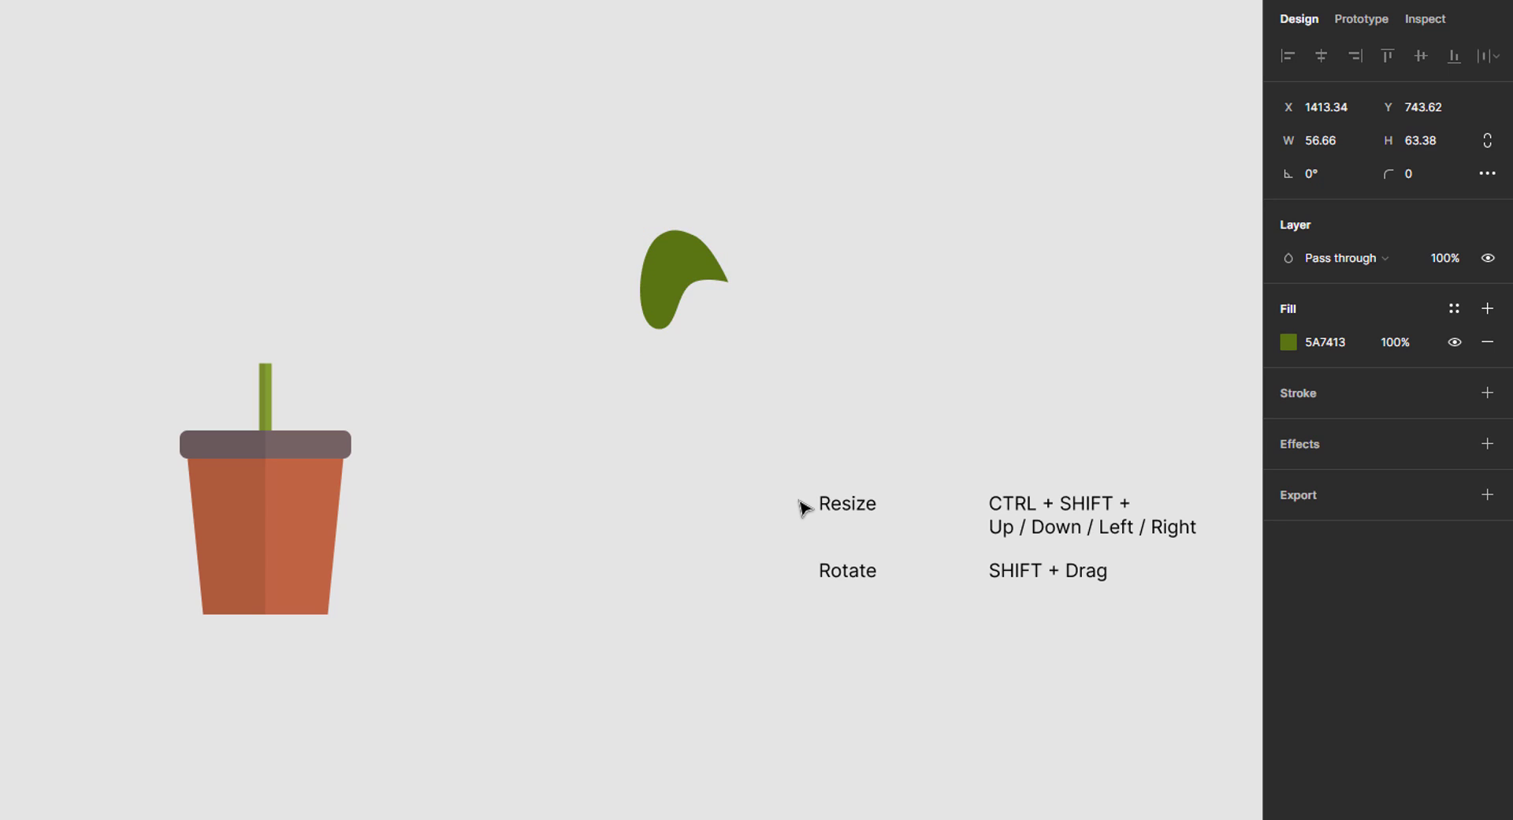
pyautogui.hotkey('ctrl', 'shift', 'Left')
pyautogui.hotkey('ctrl', 'shift', 'Left')
pyautogui.hotkey('ctrl', 'shift', 'Up')
pyautogui.hotkey('ctrl', 'shift', 'Up')
pyautogui.hotkey('ctrl', 'shift', 'Up')
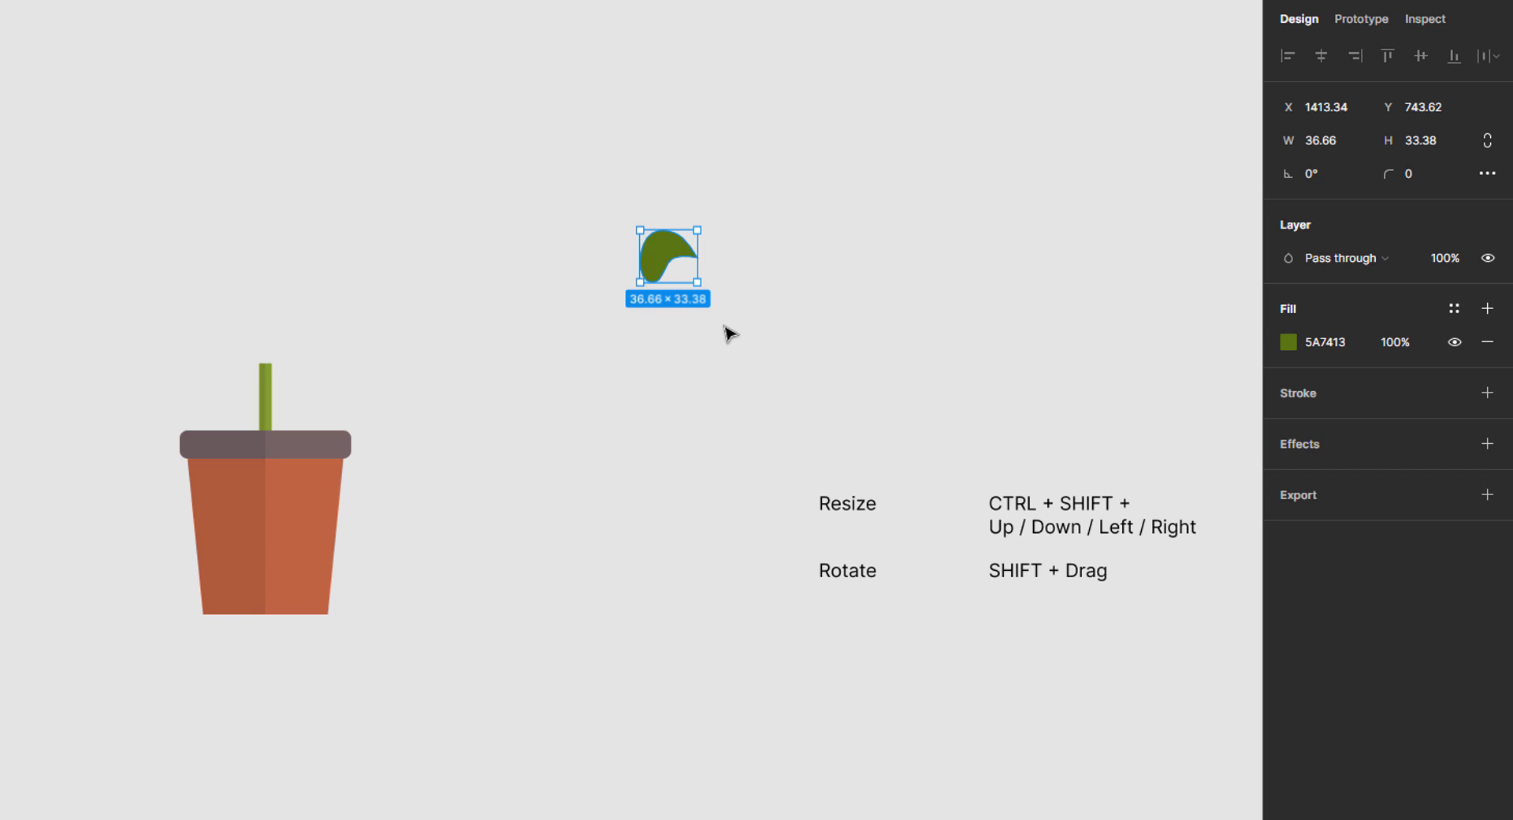
pyautogui.moveTo(702, 297); pyautogui.dragTo(675, 302)
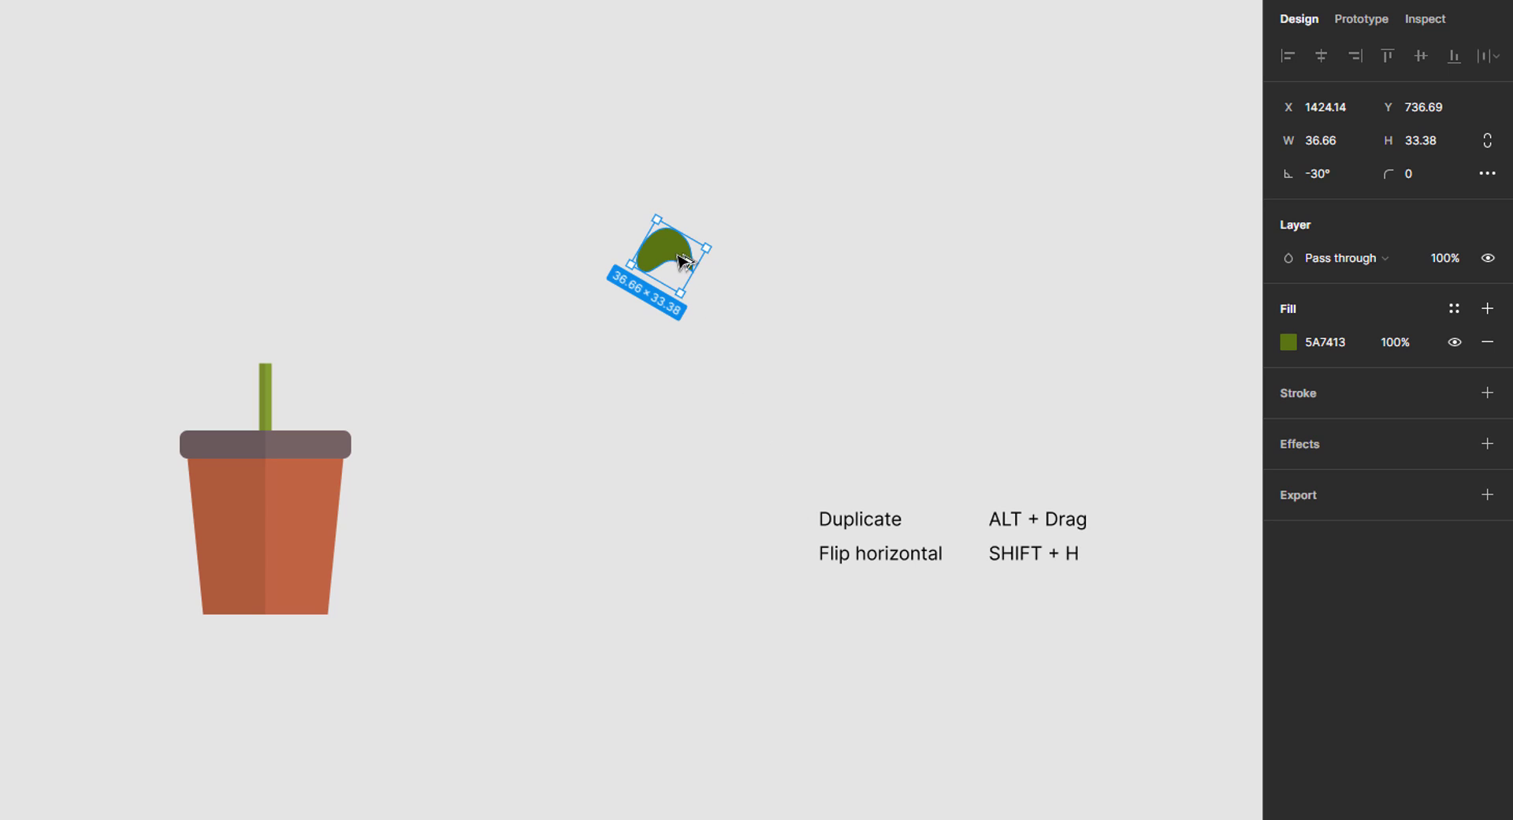
# Duplicate the leaf, flip it horizontally, fill it 829F31, and set it beside the dark leaf.
pyautogui.moveTo(682, 260); pyautogui.dragTo(796, 261)
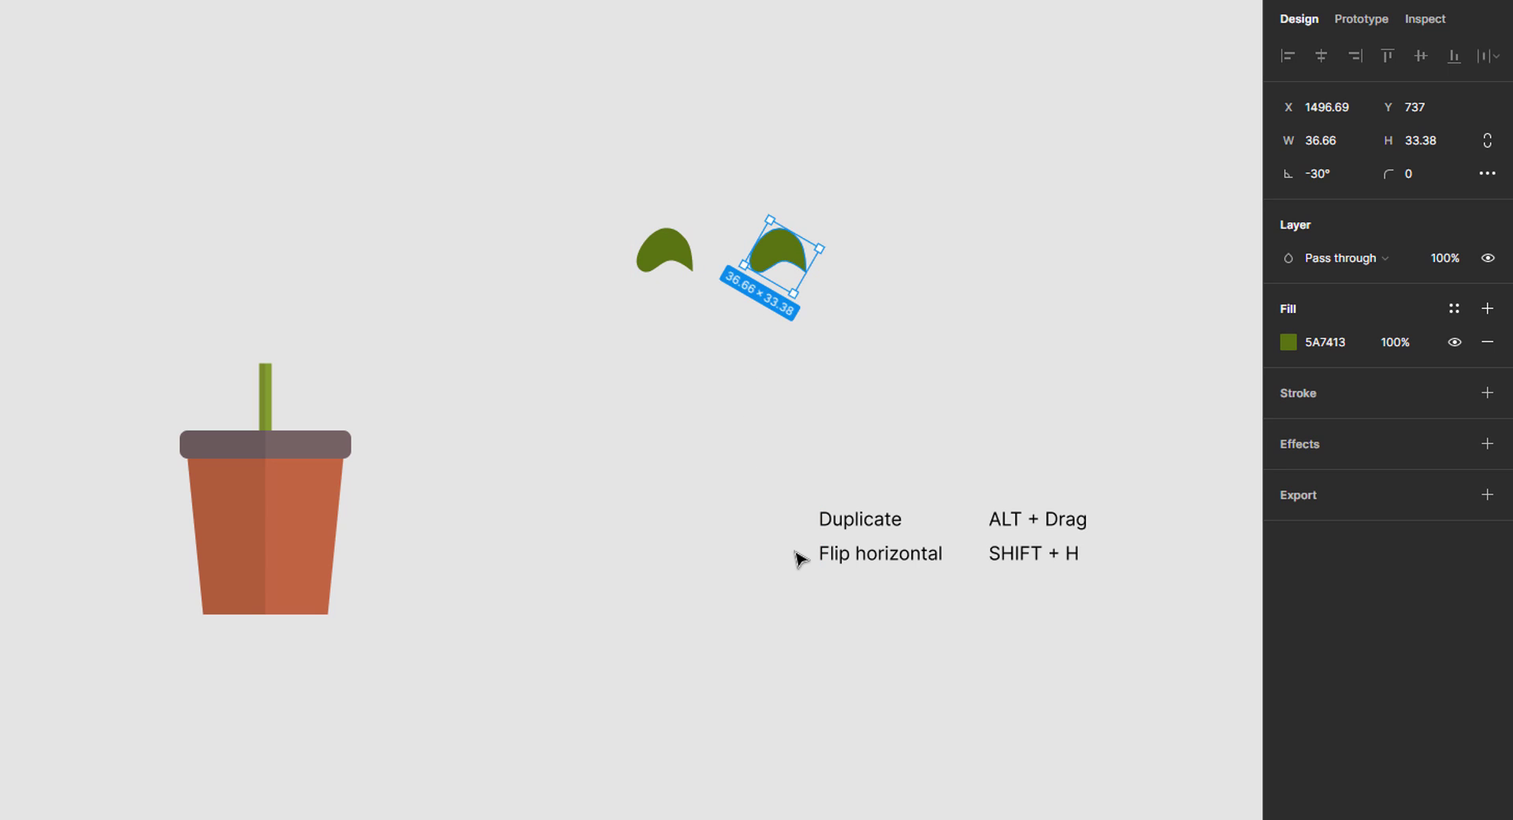
pyautogui.hotkey('shift', 'h')
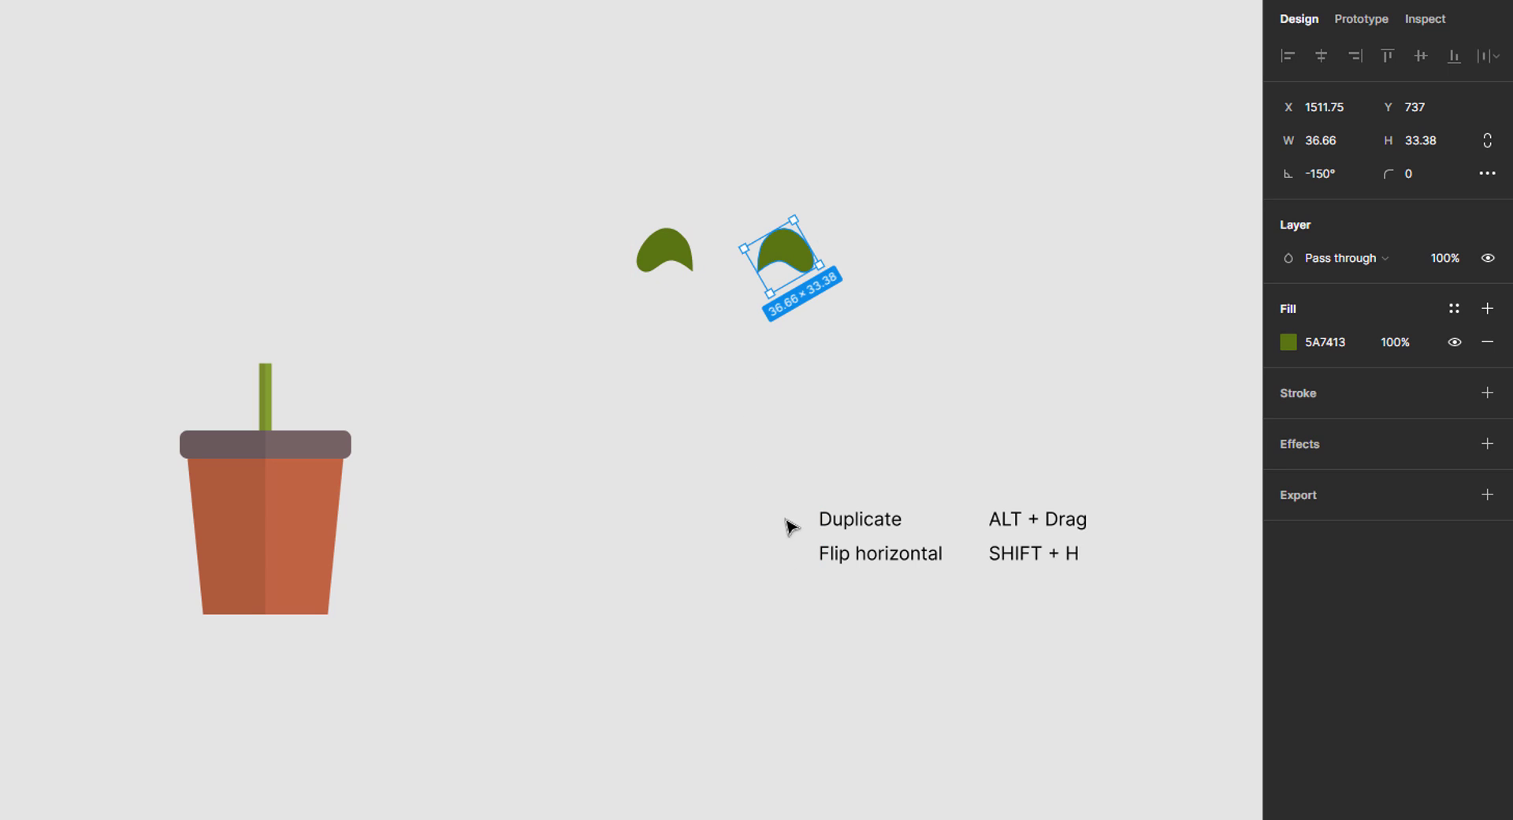
pyautogui.click(1361, 341)
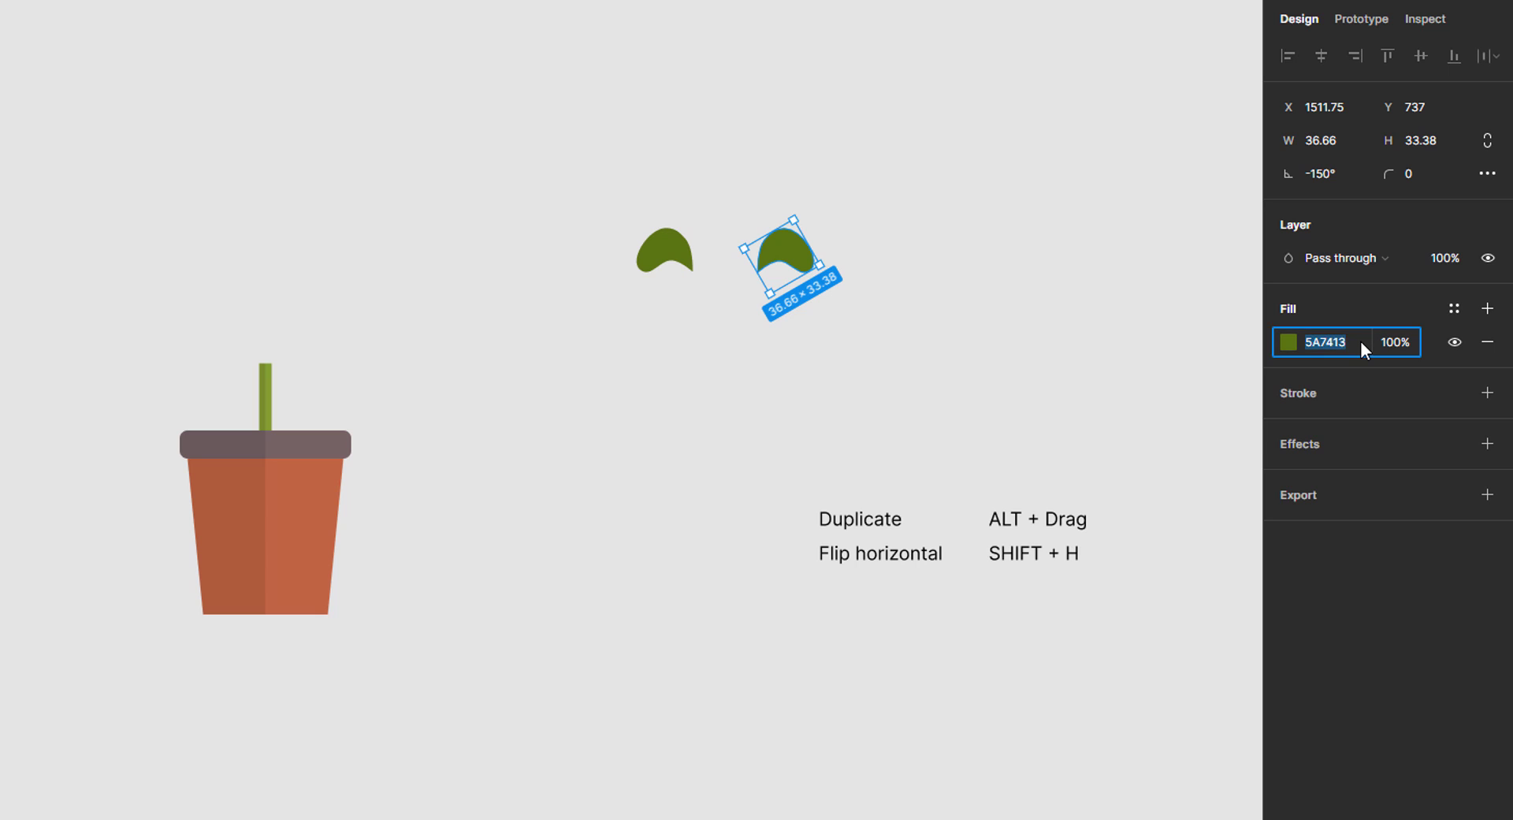
pyautogui.write('829f31')
pyautogui.press('Return')
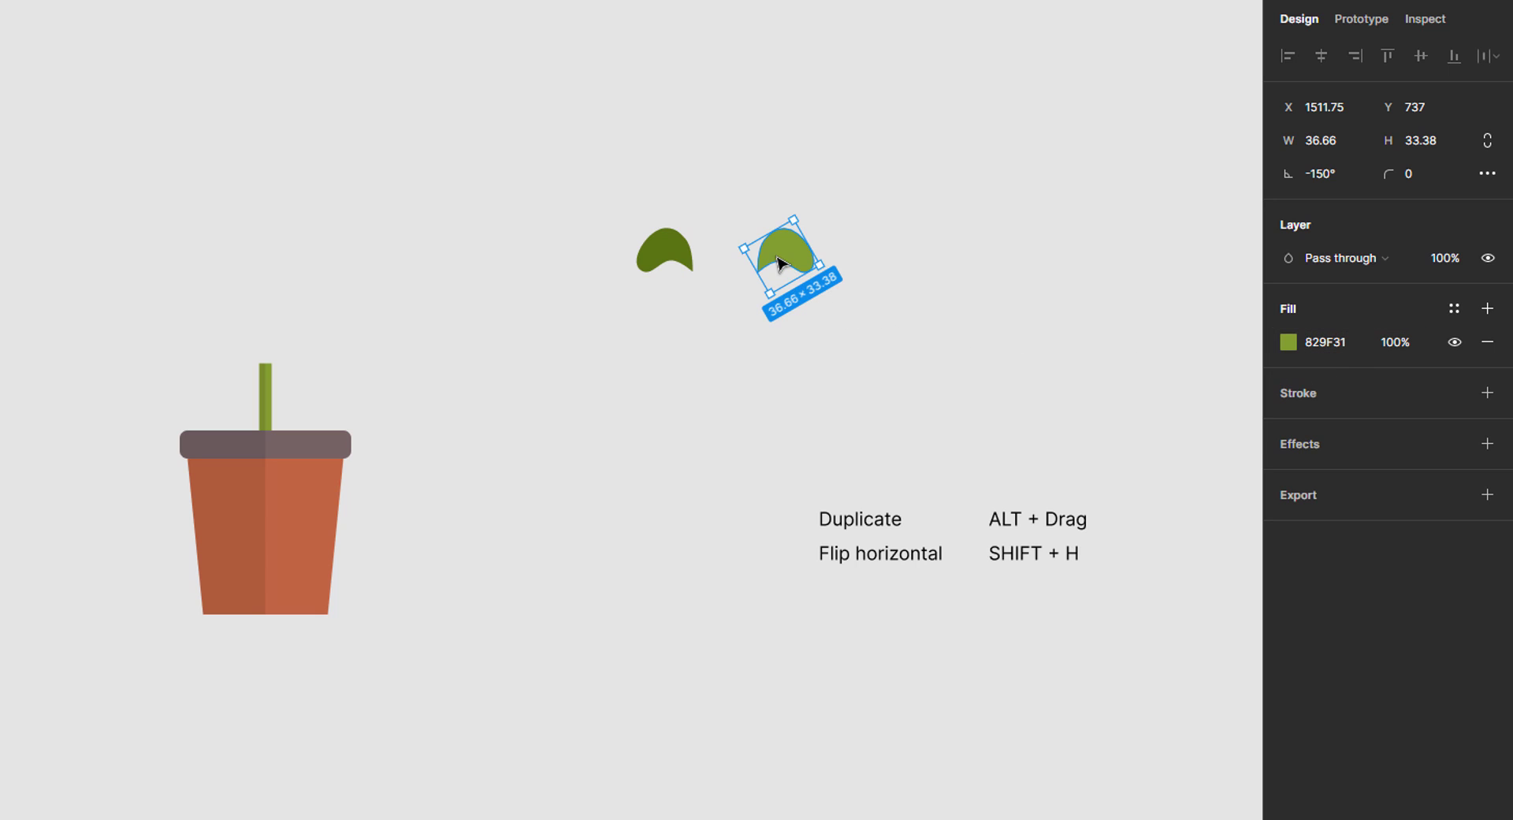
pyautogui.moveTo(778, 262); pyautogui.dragTo(713, 261)
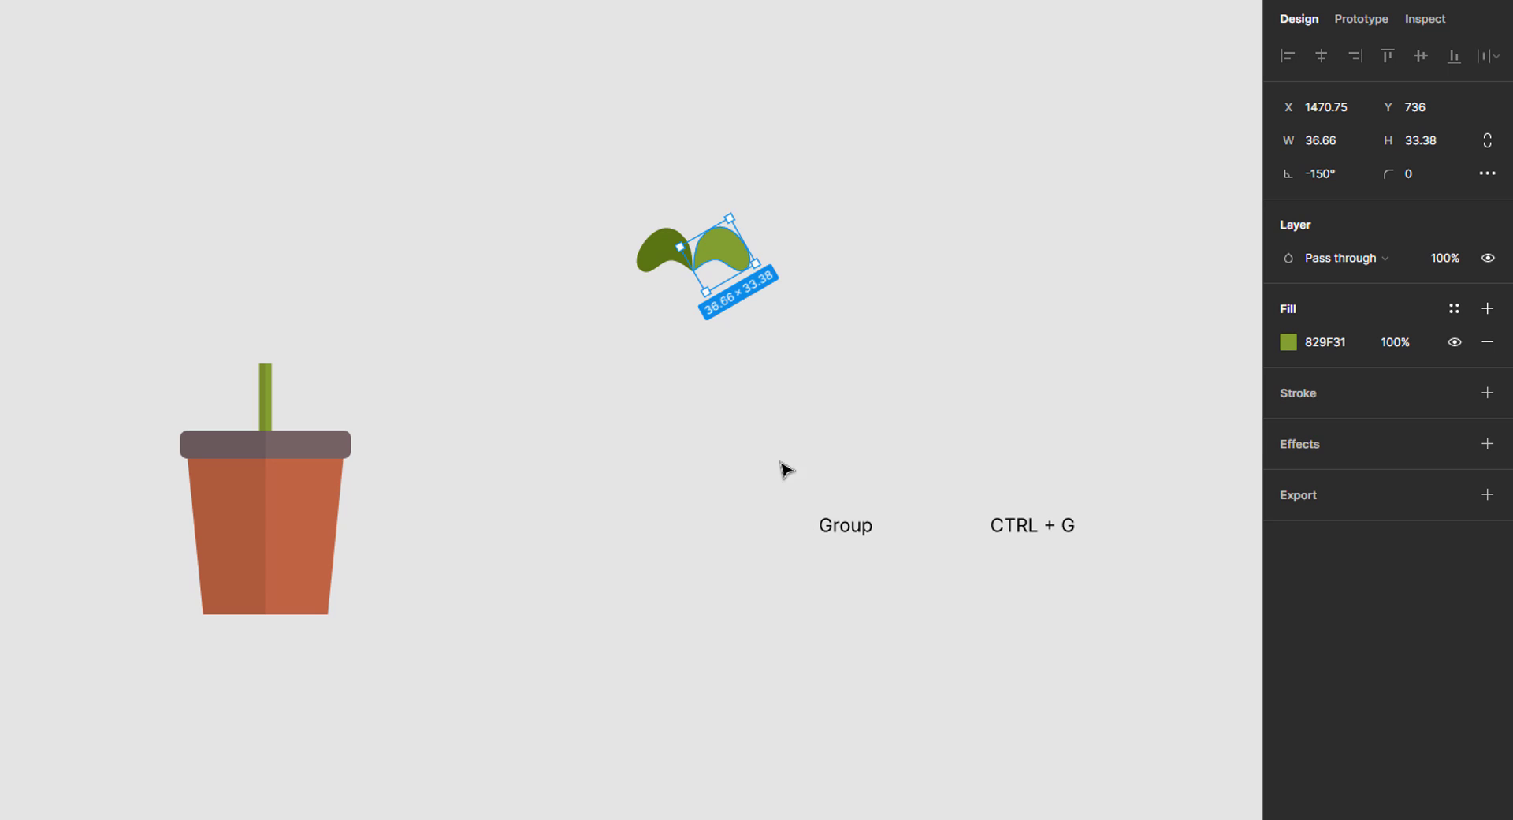
# Group the two leaves and place the pair on top of the first pot's stem.
pyautogui.moveTo(613, 169); pyautogui.dragTo(778, 326)
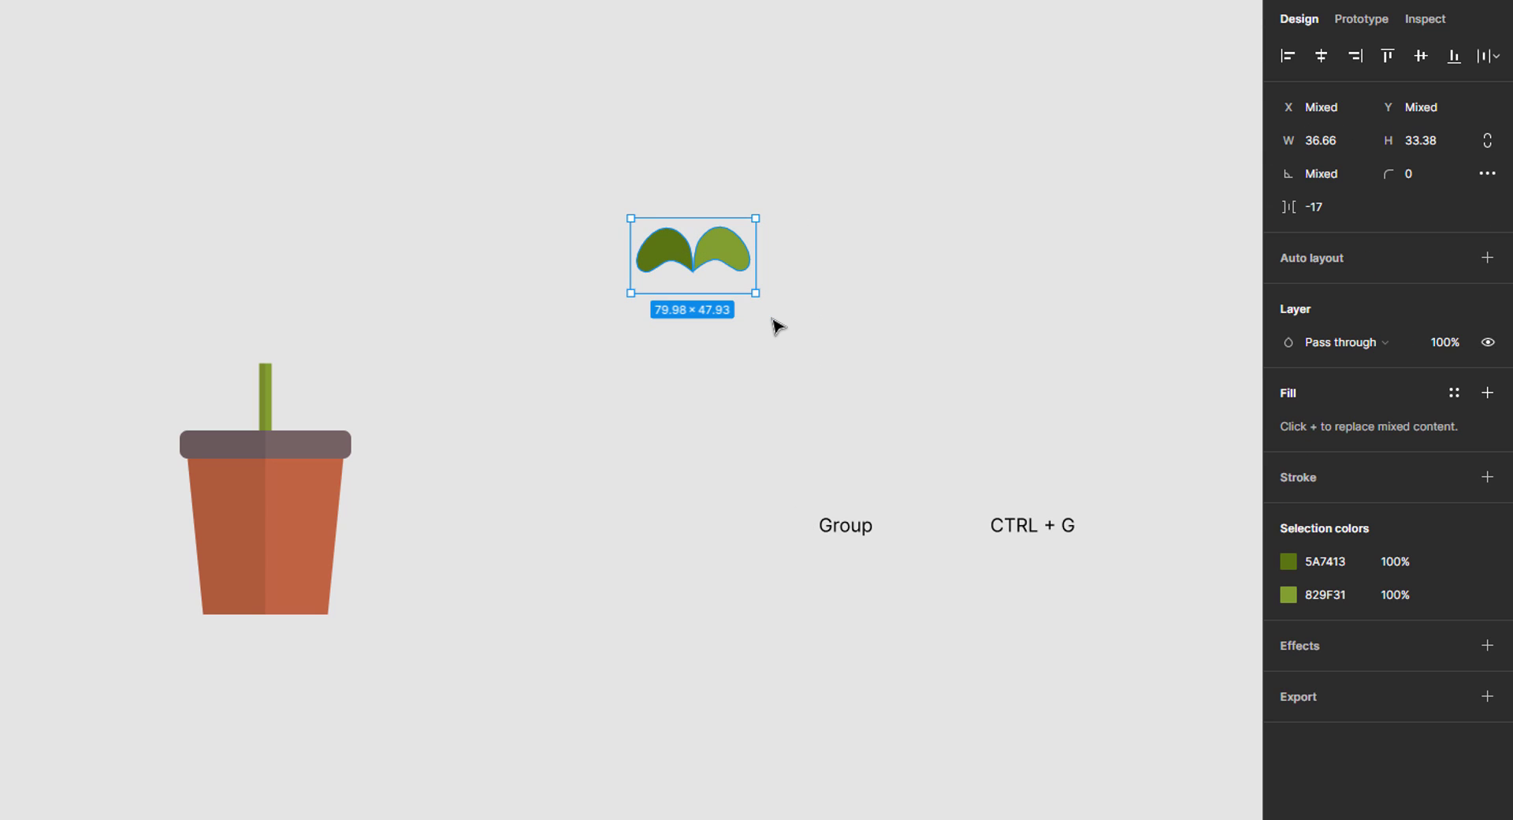
pyautogui.hotkey('ctrl', 'g')
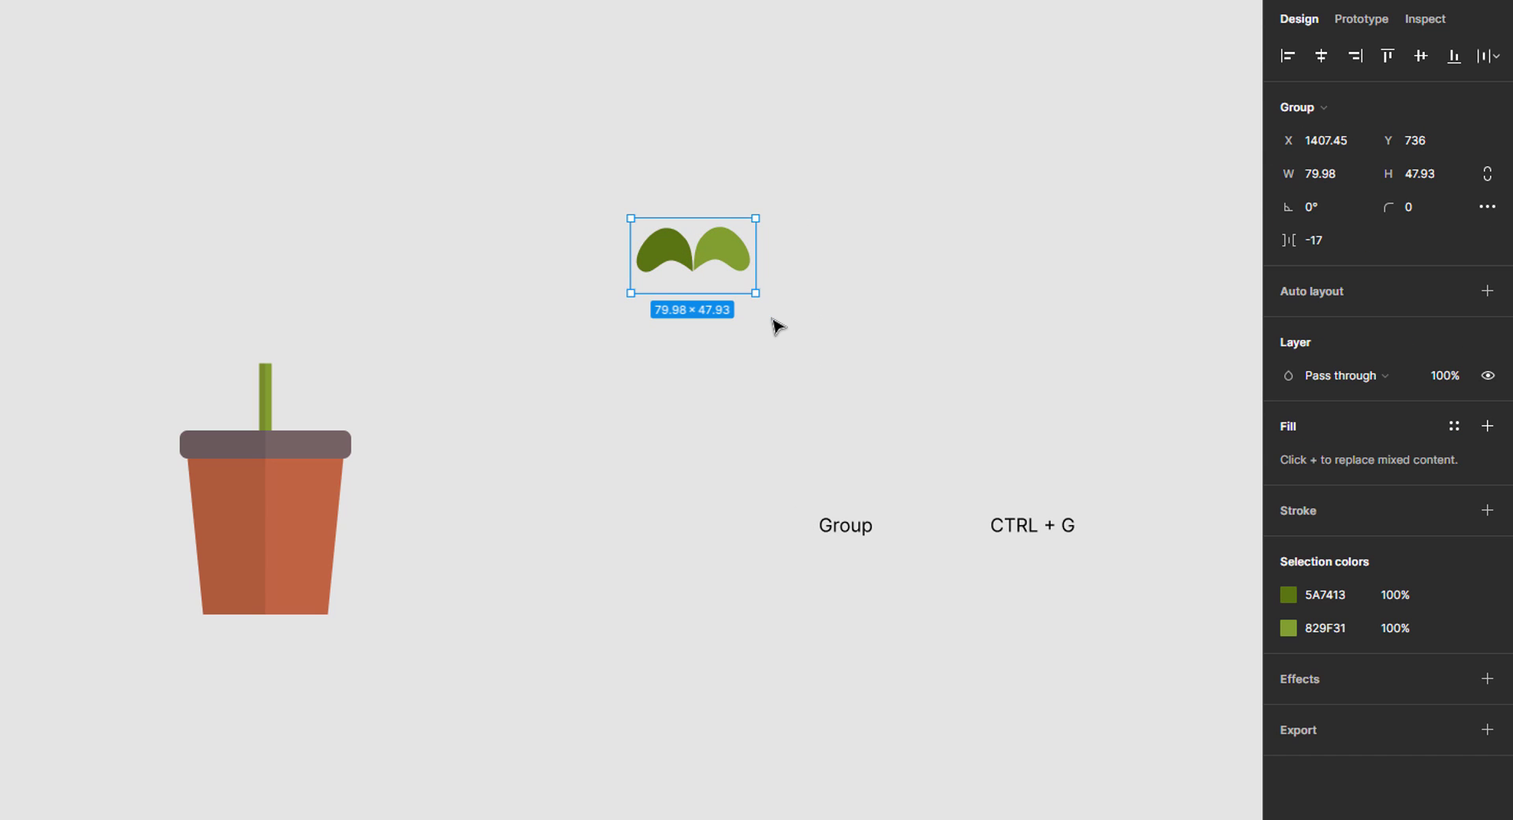
pyautogui.moveTo(720, 268); pyautogui.dragTo(290, 363)
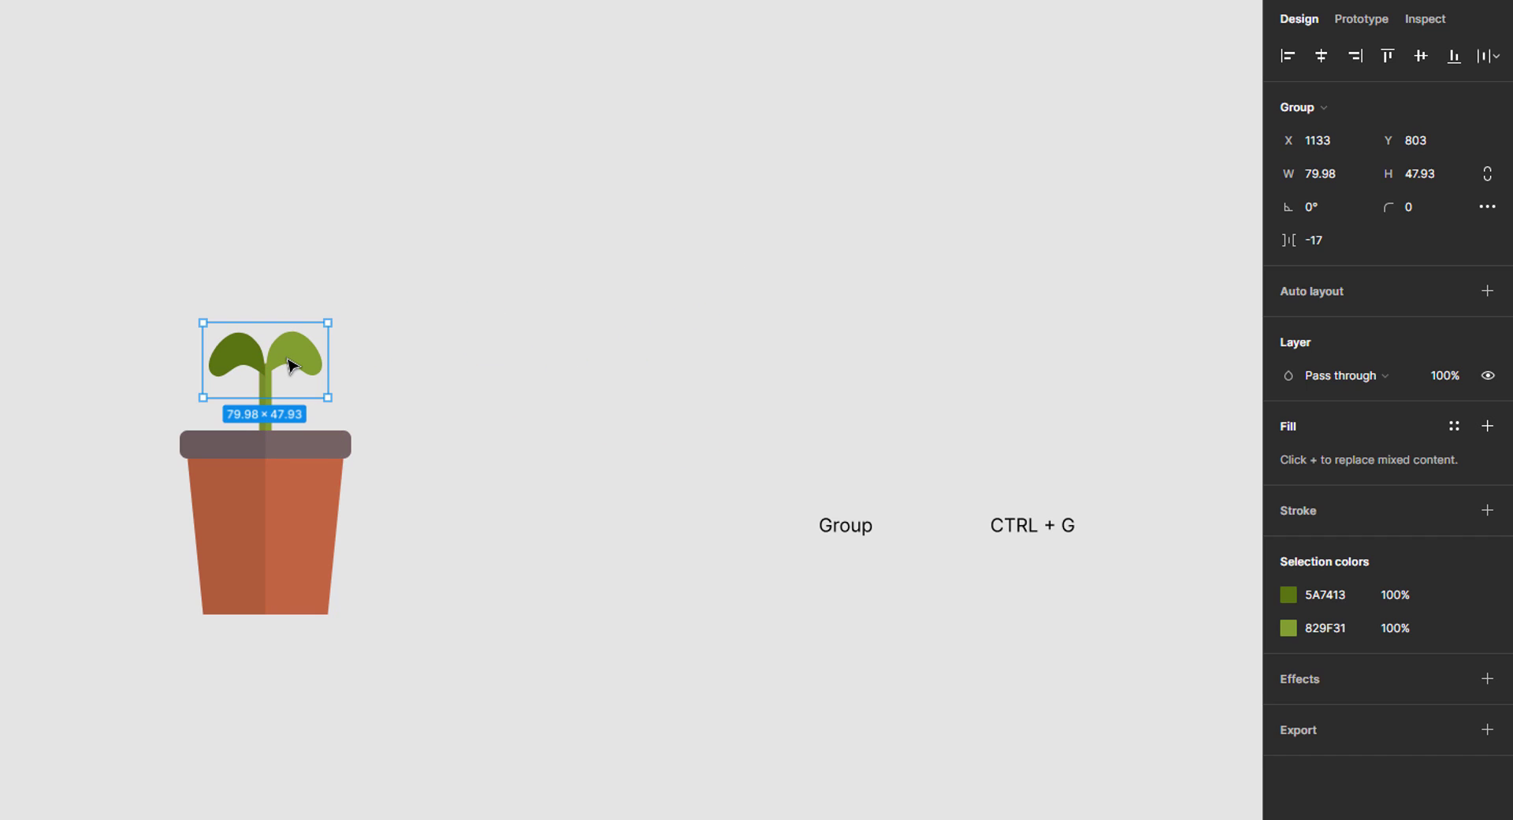
pyautogui.press('Up')
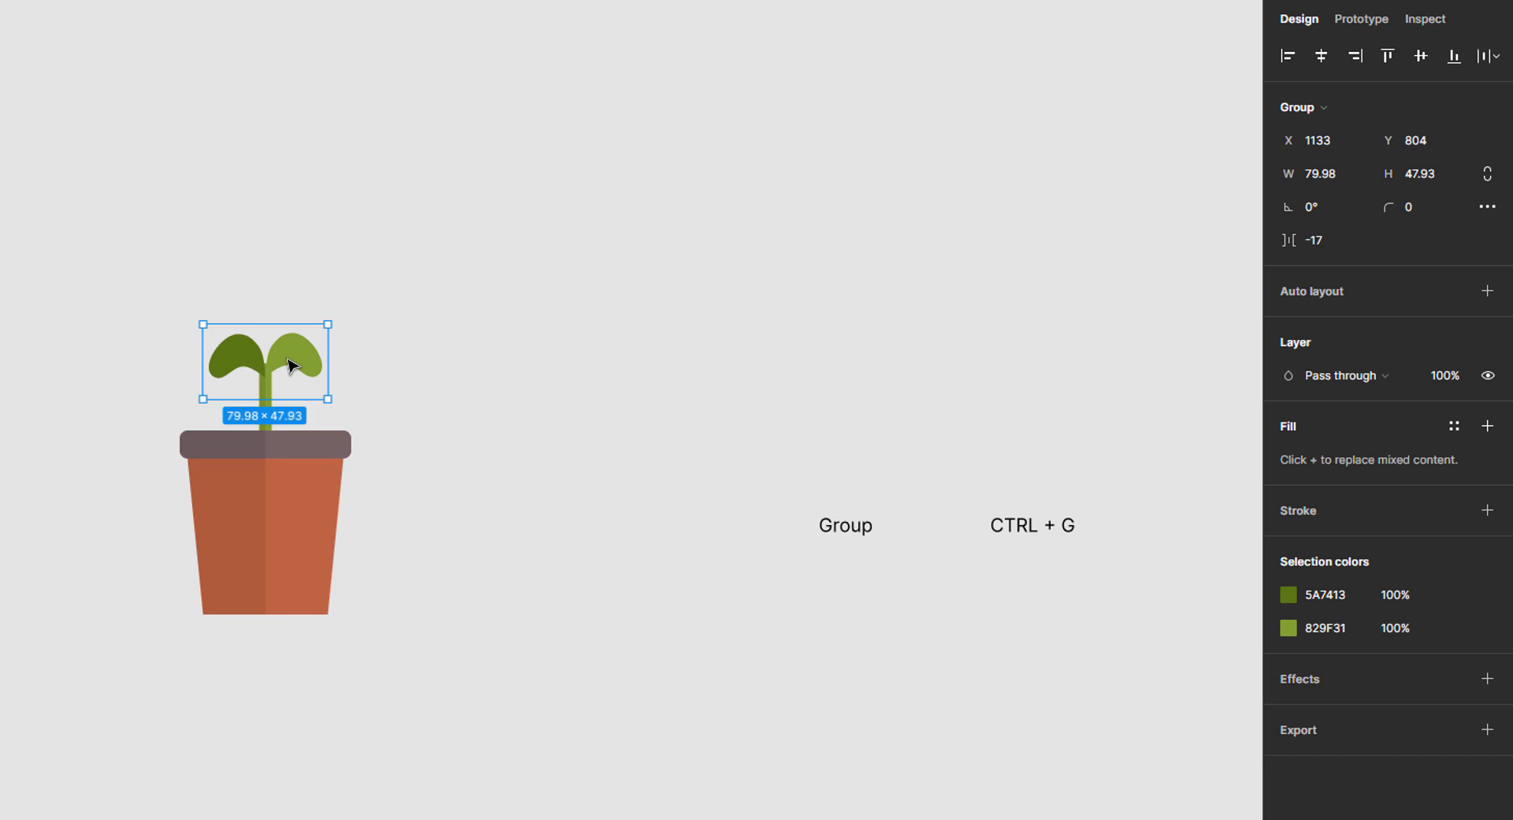
# Group the first plant's leaves, stem and pot into one 110×187 group.
pyautogui.click(162, 275)
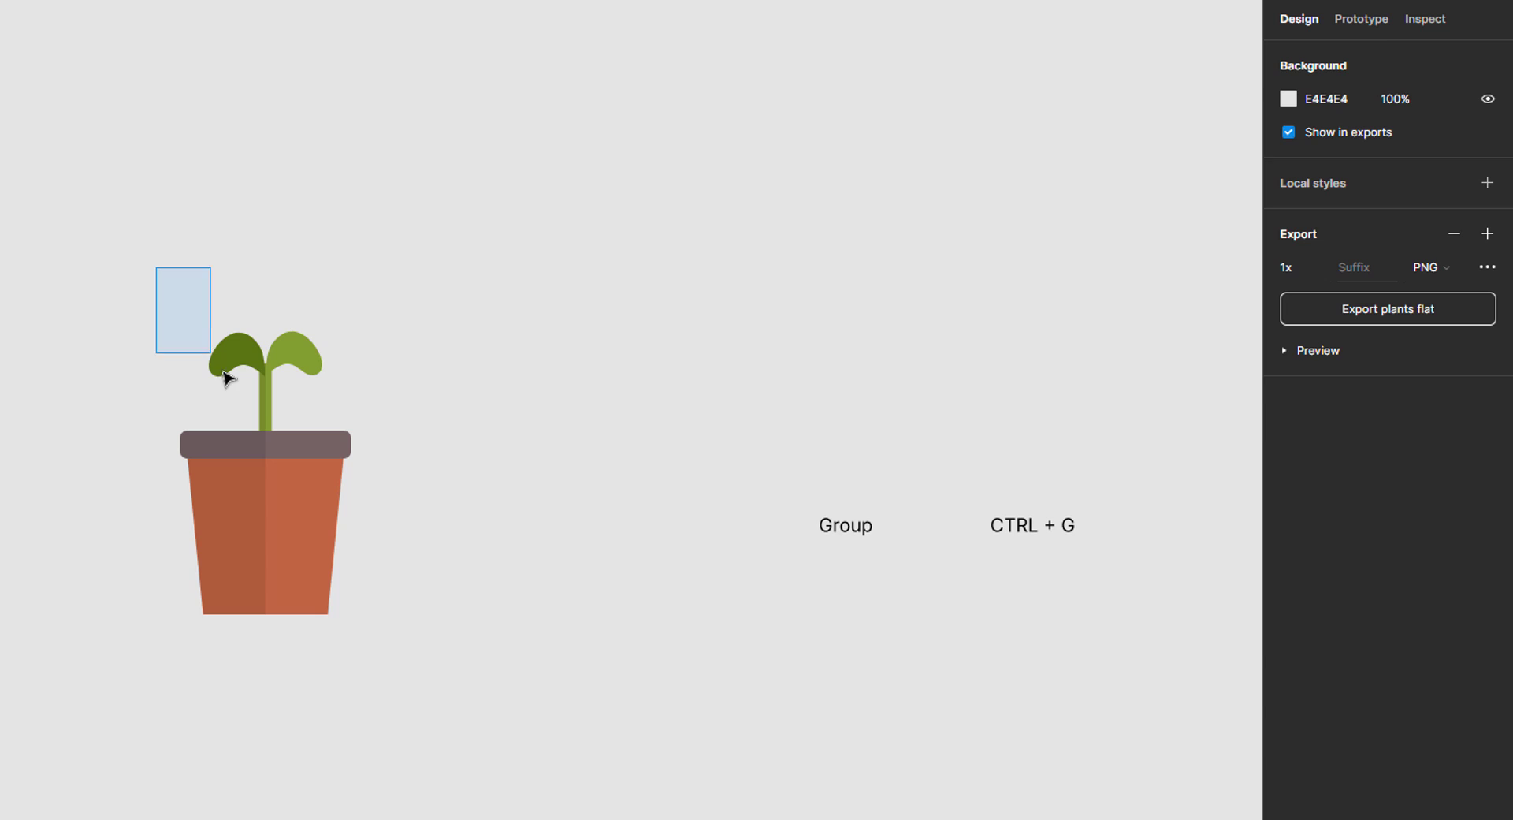
pyautogui.moveTo(156, 268); pyautogui.dragTo(368, 579)
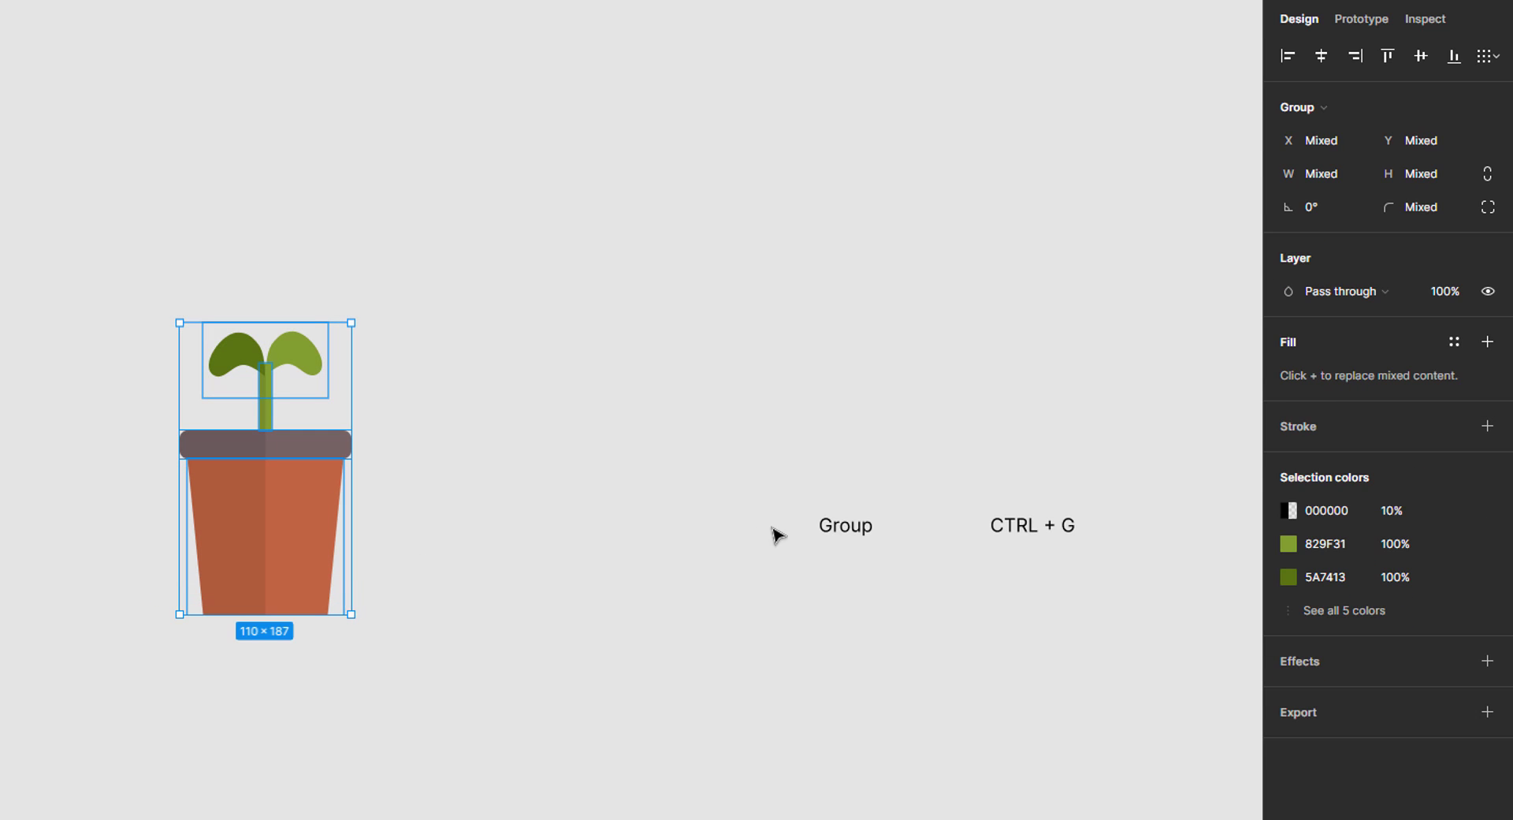
pyautogui.hotkey('ctrl', 'g')
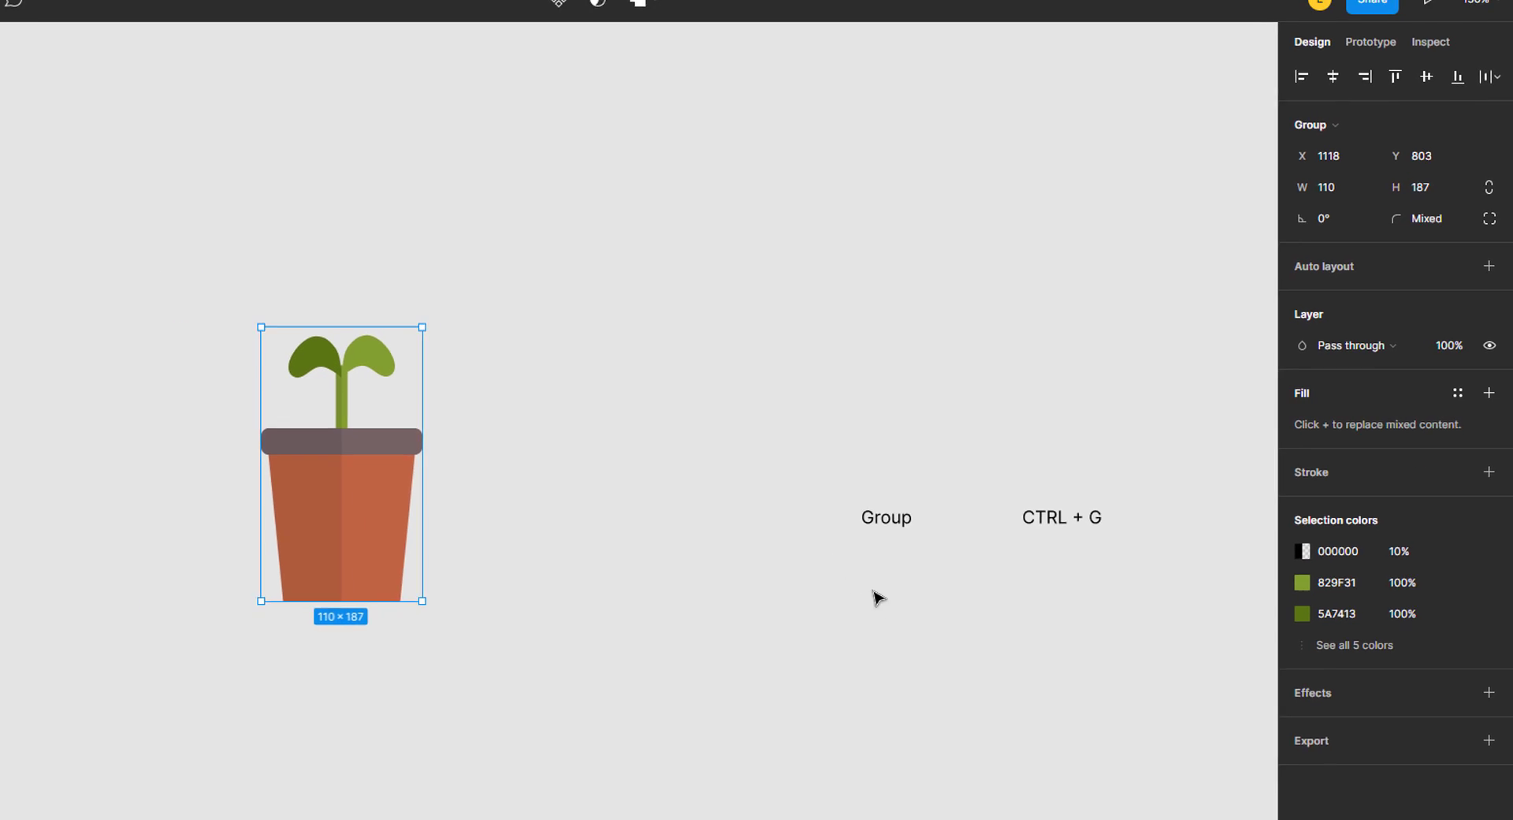
pyautogui.click(1290, 731)
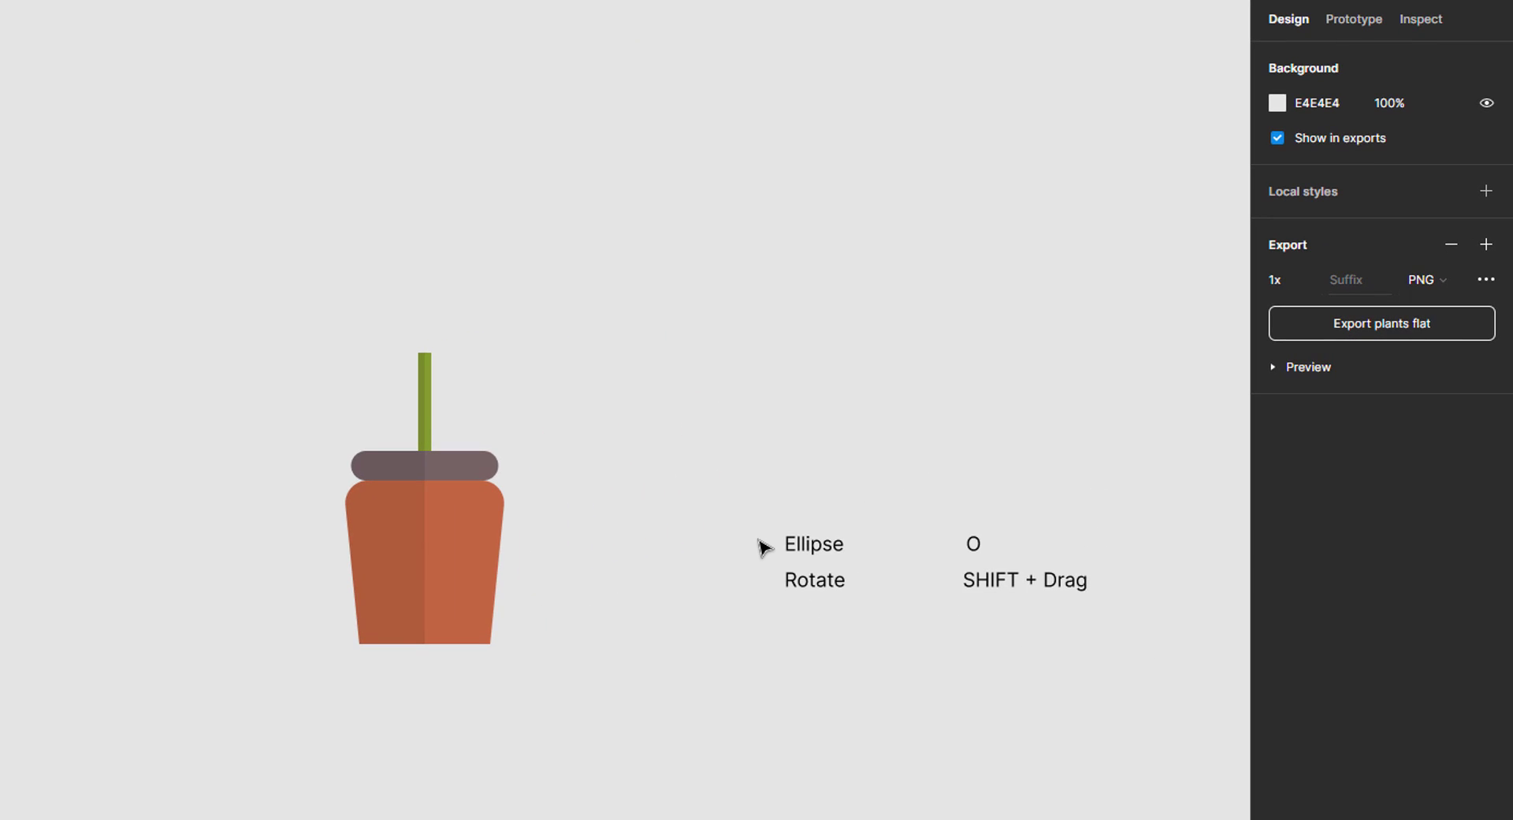
# Draw a 60×60 half-circle (50% arc sweep, 60° start) filled dark green 5A7413.
pyautogui.press('o')
pyautogui.click(741, 358)
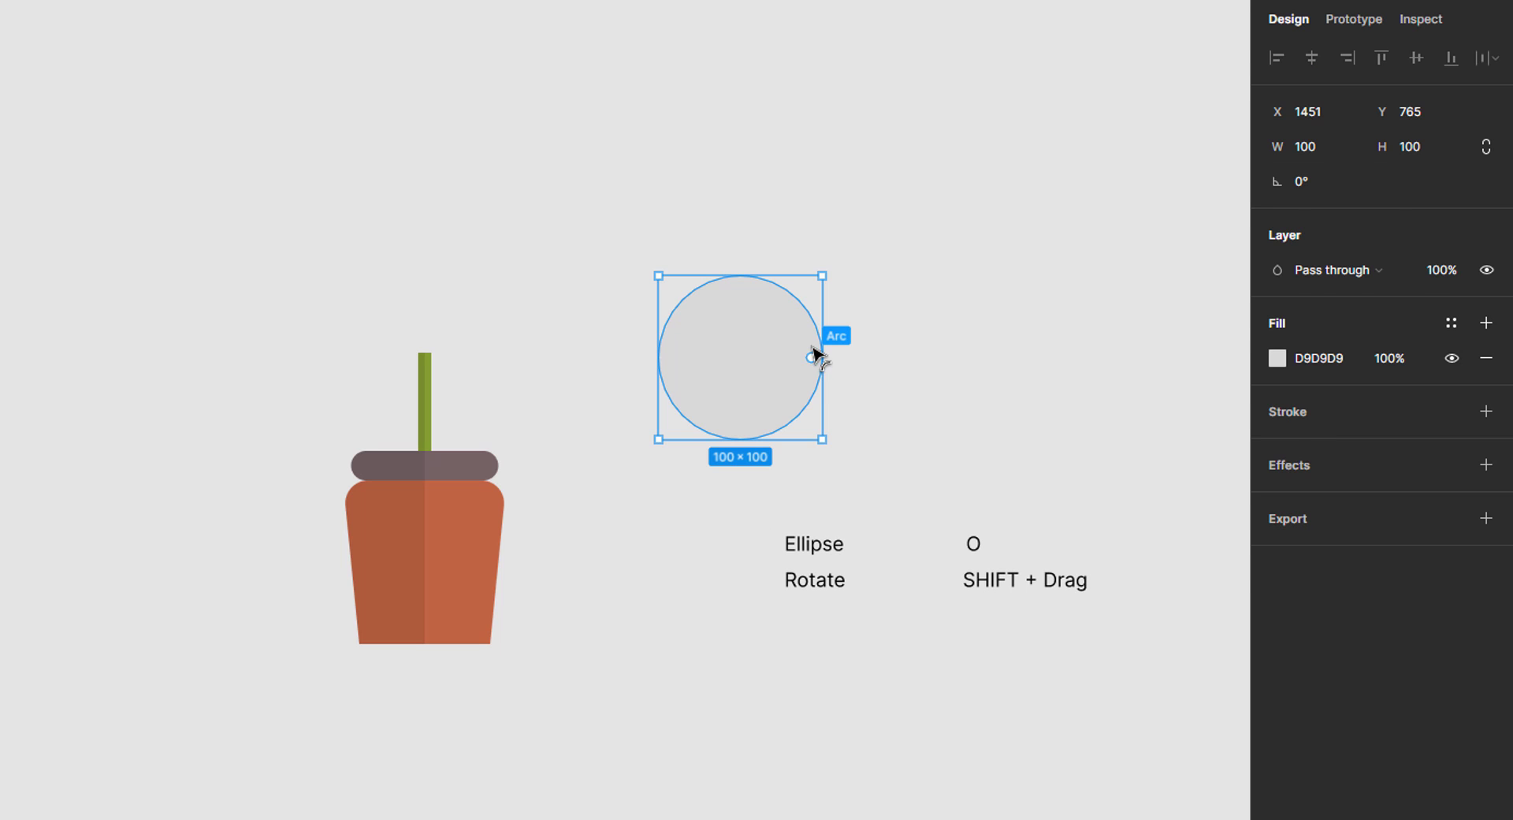
pyautogui.moveTo(811, 357); pyautogui.dragTo(712, 358)
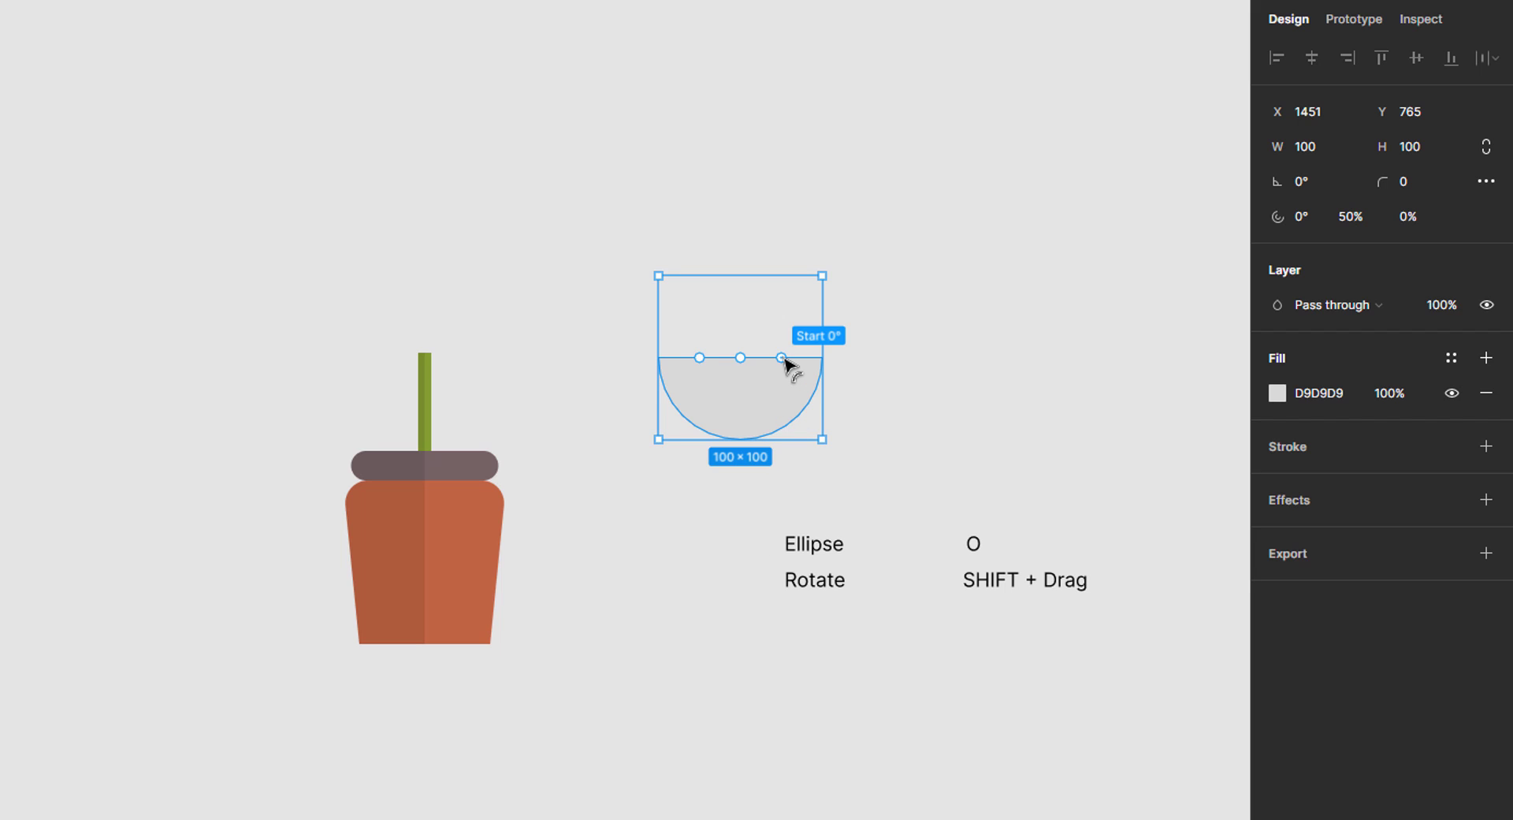
pyautogui.moveTo(782, 359); pyautogui.dragTo(768, 404)
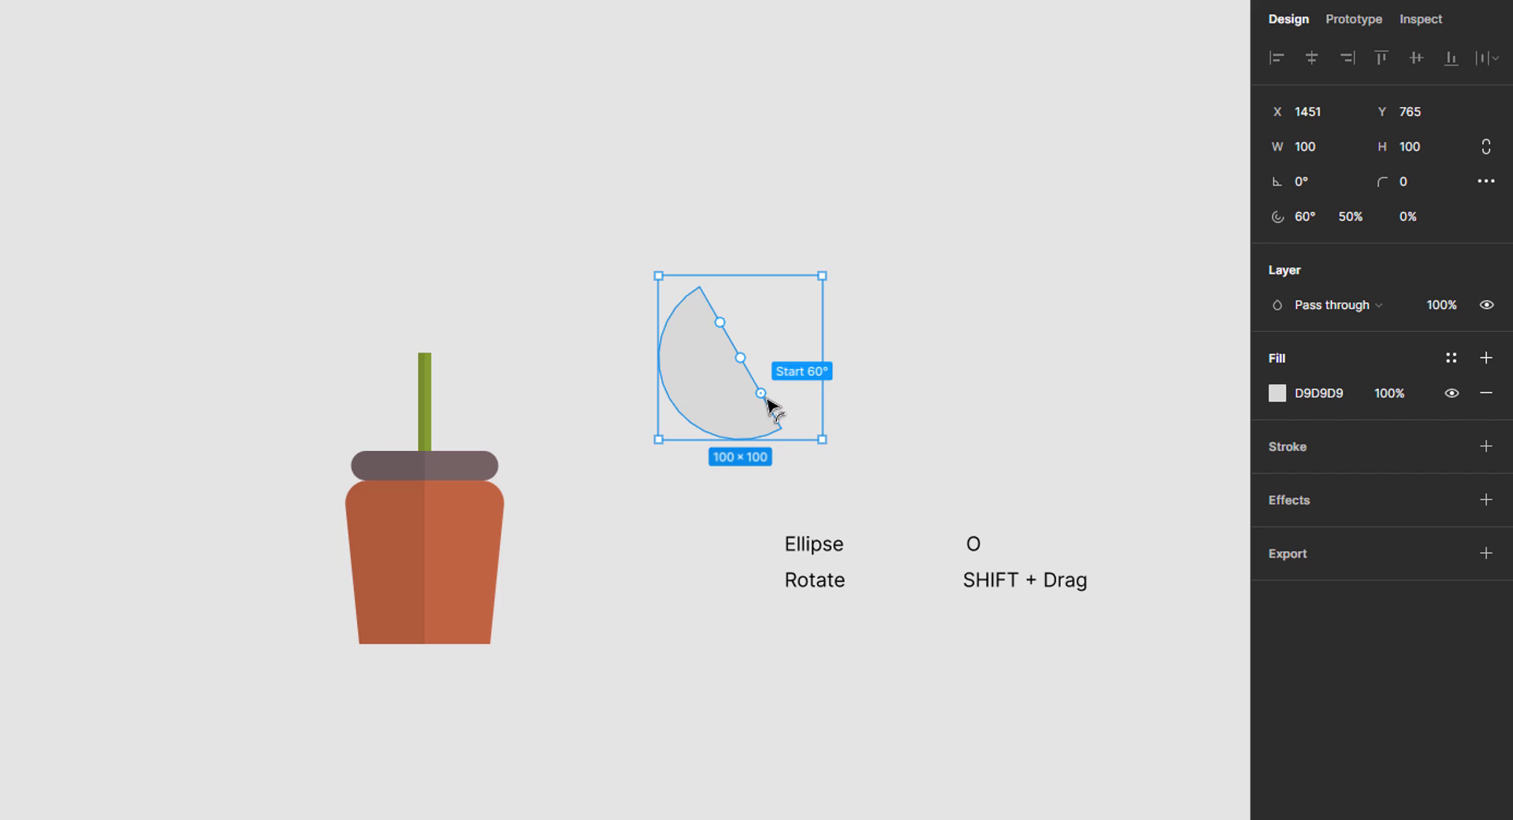
pyautogui.click(1354, 394)
pyautogui.write('5a741')
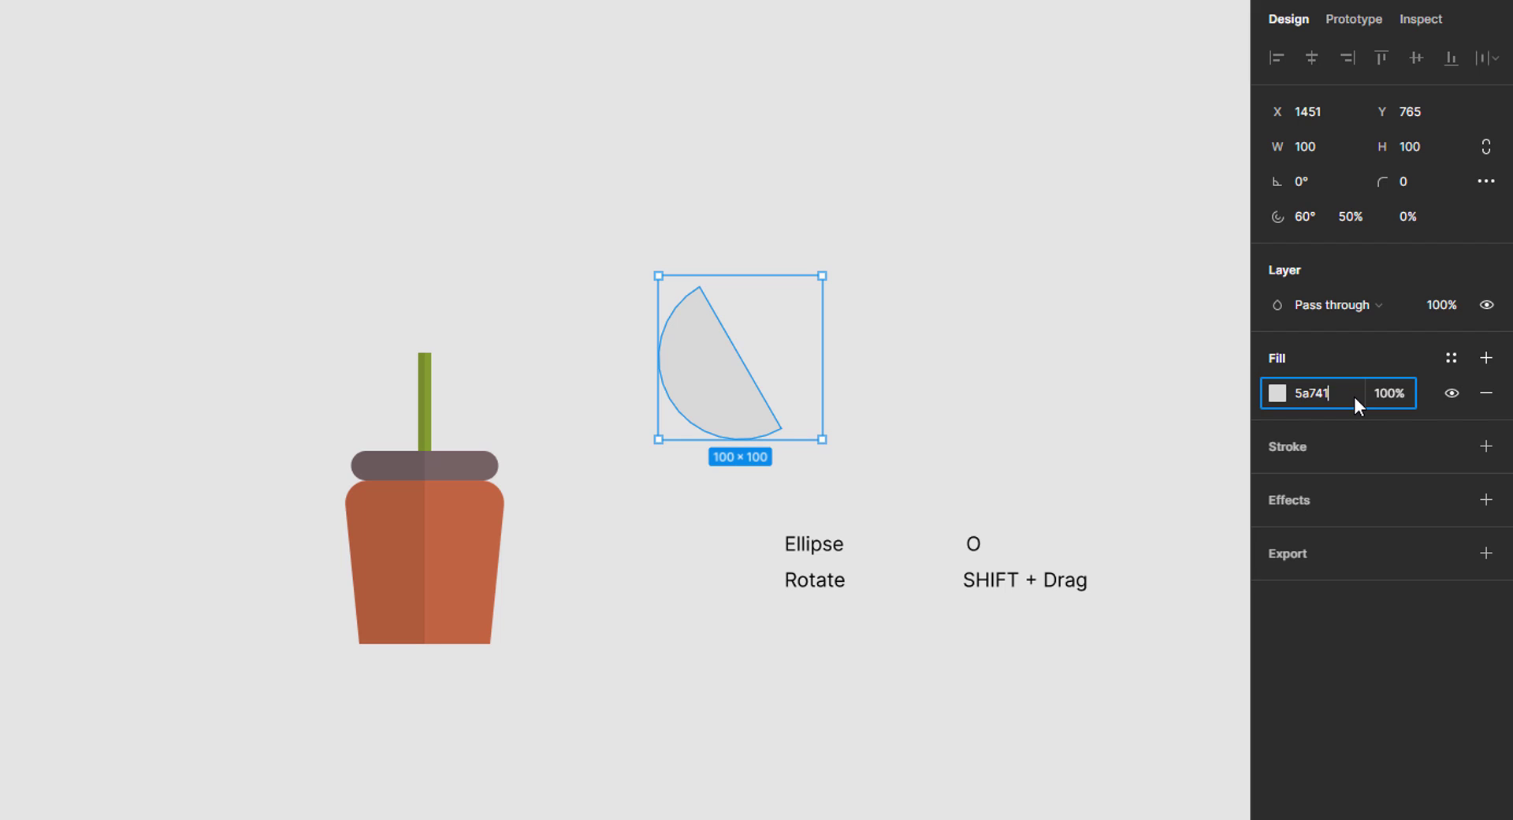
pyautogui.write('3')
pyautogui.press('Return')
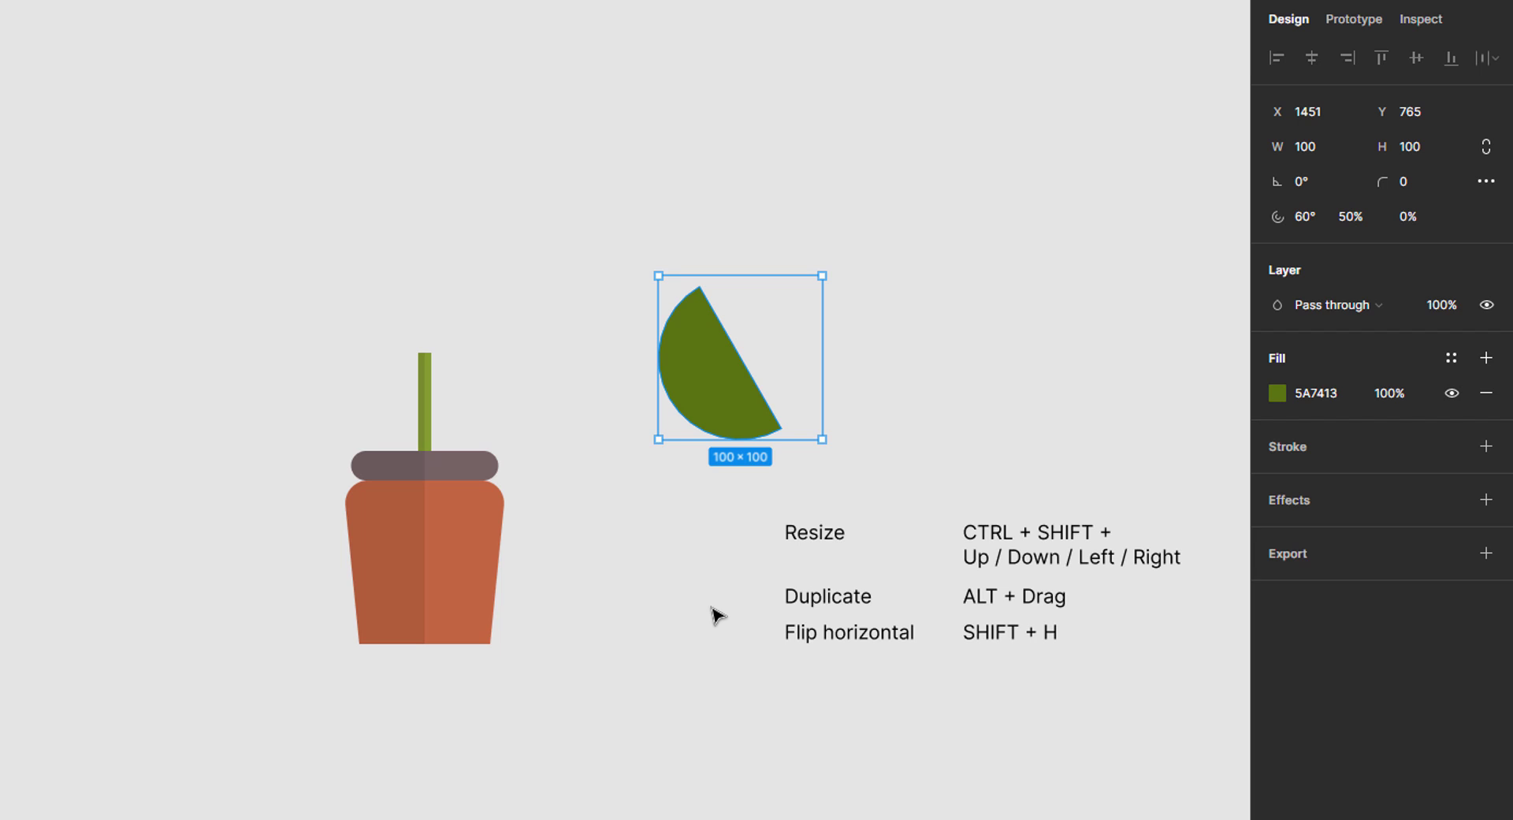
pyautogui.hotkey('ctrl', 'shift', 'Left')
pyautogui.hotkey('ctrl', 'shift', 'Left')
pyautogui.hotkey('ctrl', 'shift', 'Left')
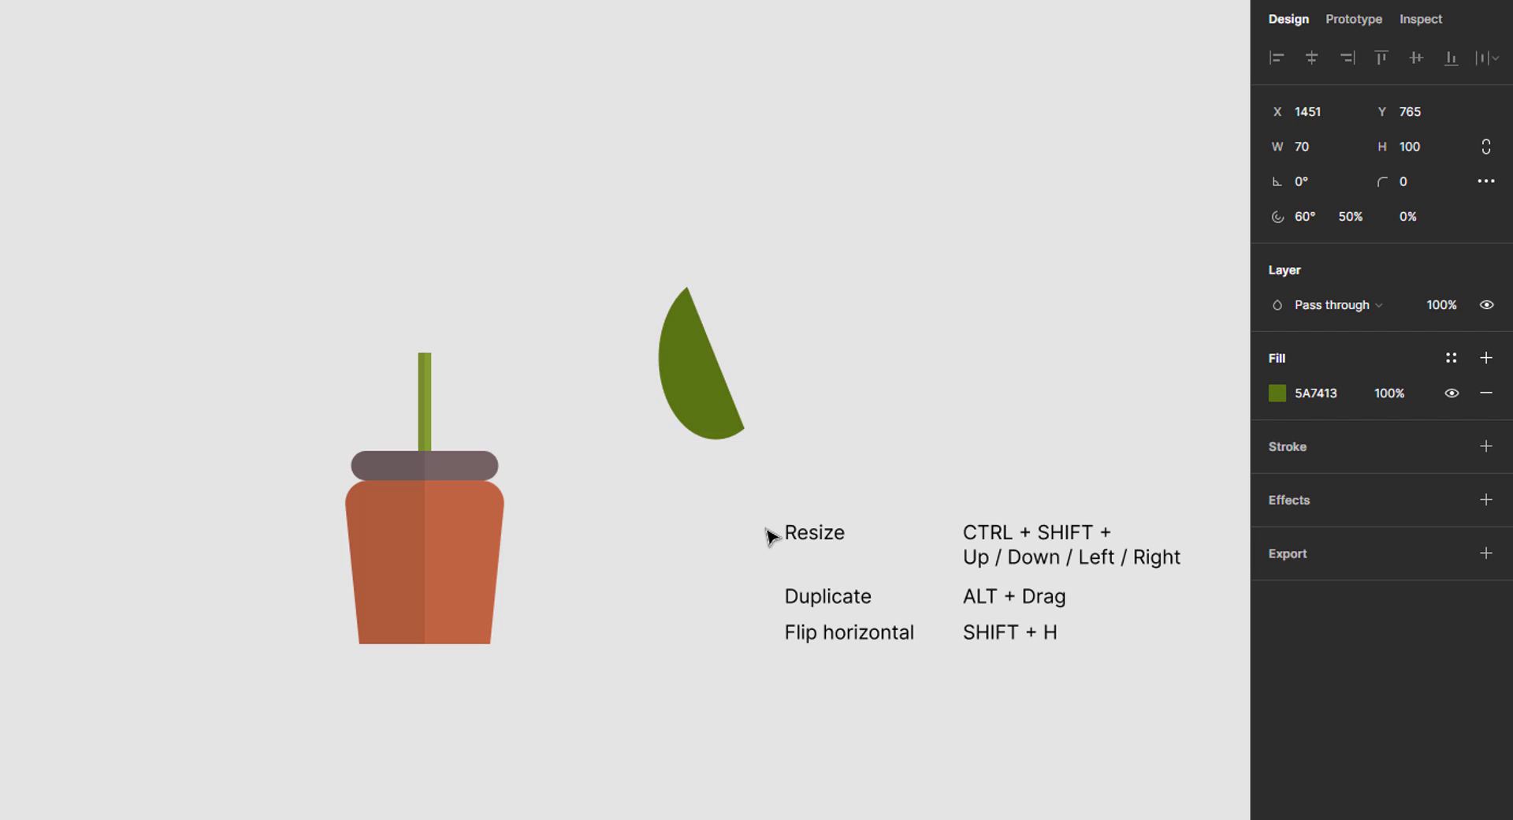
pyautogui.hotkey('ctrl', 'shift', 'Left')
pyautogui.hotkey('ctrl', 'shift', 'Up')
pyautogui.hotkey('ctrl', 'shift', 'Up')
pyautogui.hotkey('ctrl', 'shift', 'Up')
pyautogui.hotkey('ctrl', 'shift', 'Up')
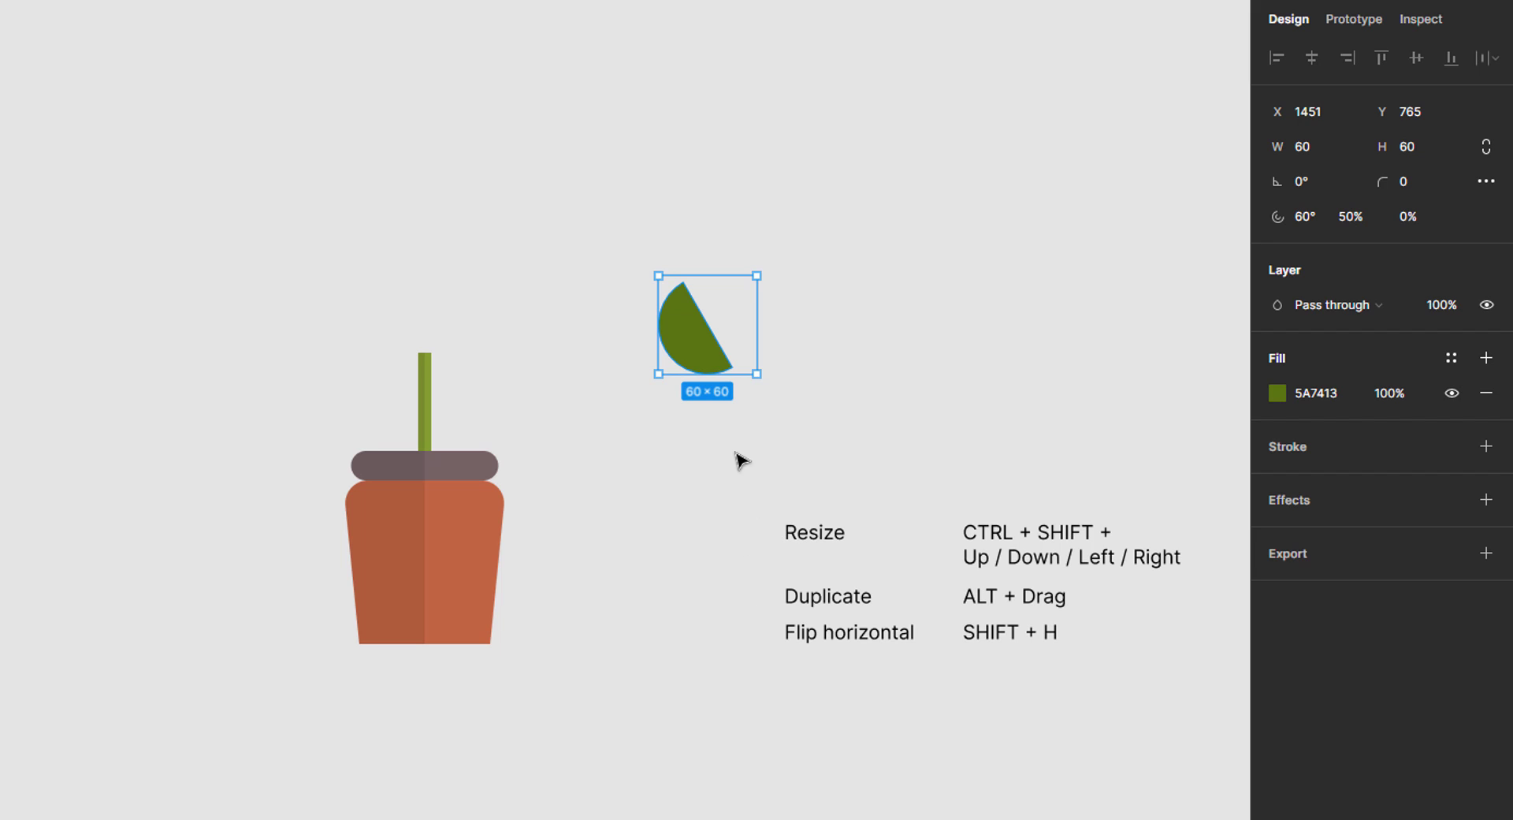
# Duplicate the half-circle, flip it, fill it 829F31, and butt it against the dark one.
pyautogui.moveTo(708, 359); pyautogui.dragTo(829, 358)
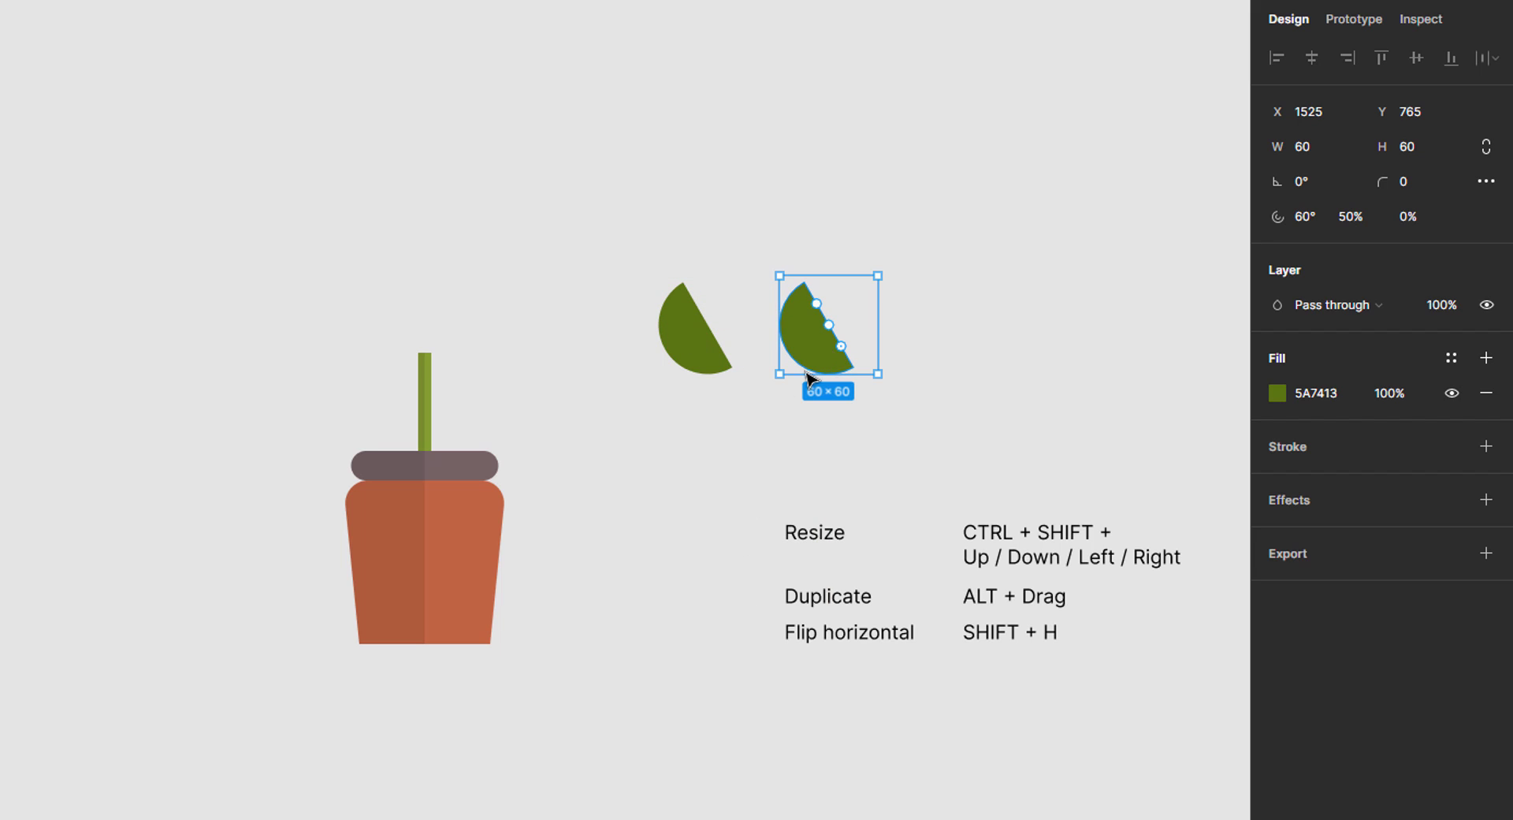
pyautogui.hotkey('shift', 'h')
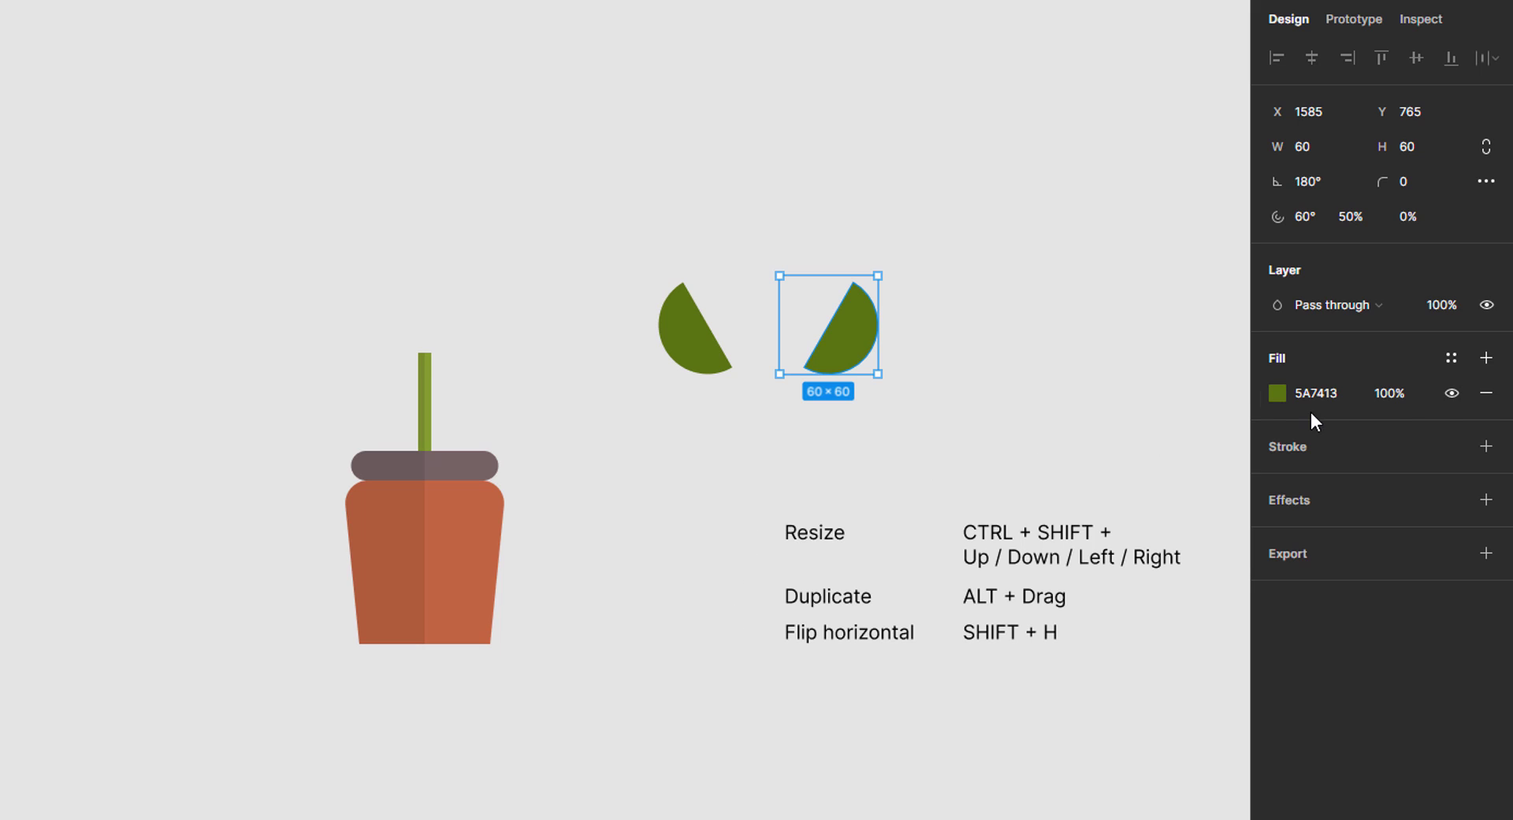
pyautogui.click(1350, 395)
pyautogui.write('829f31')
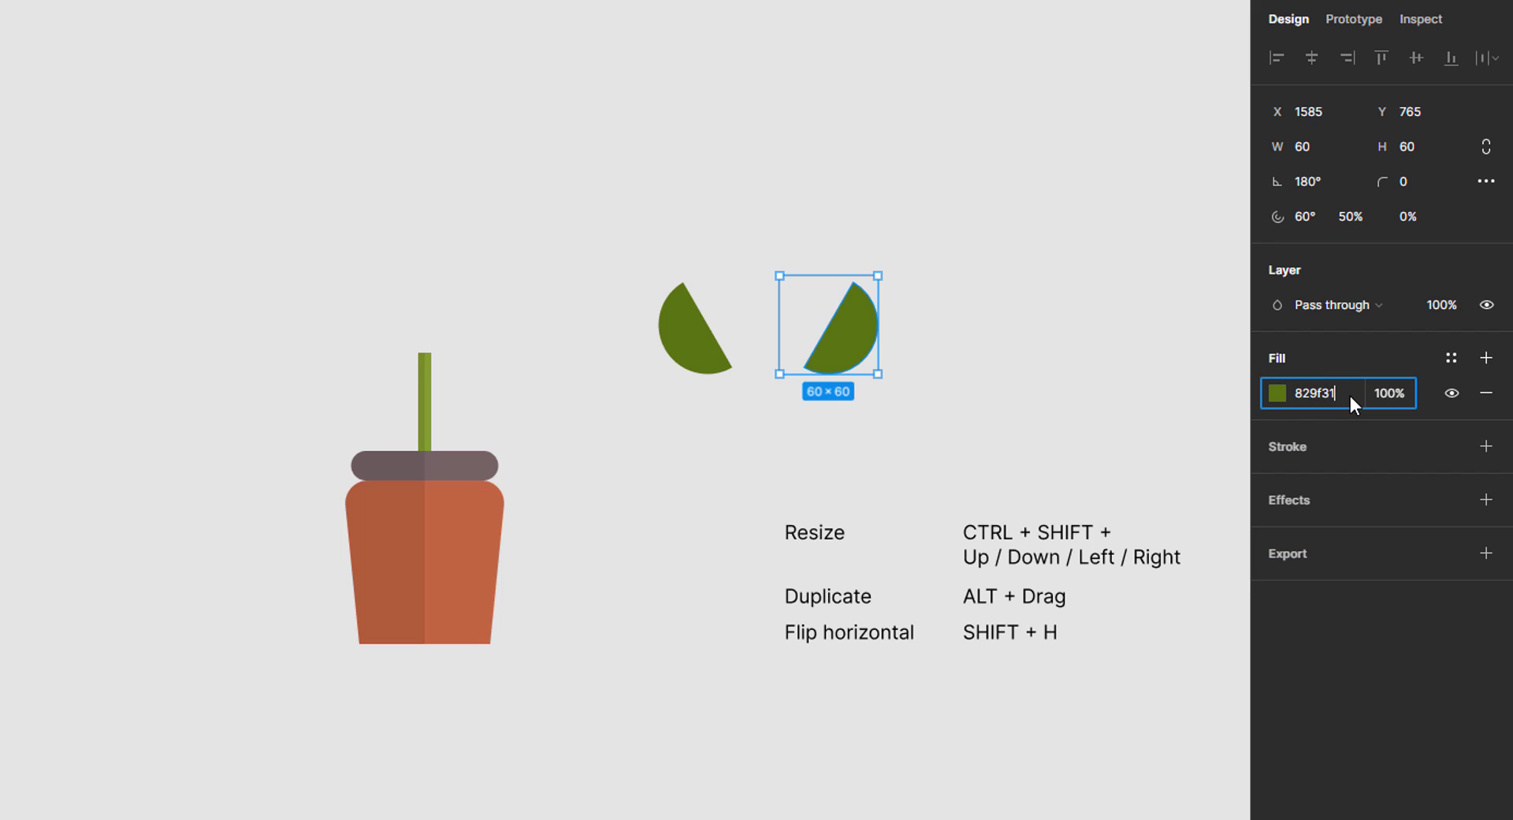
pyautogui.press('Return')
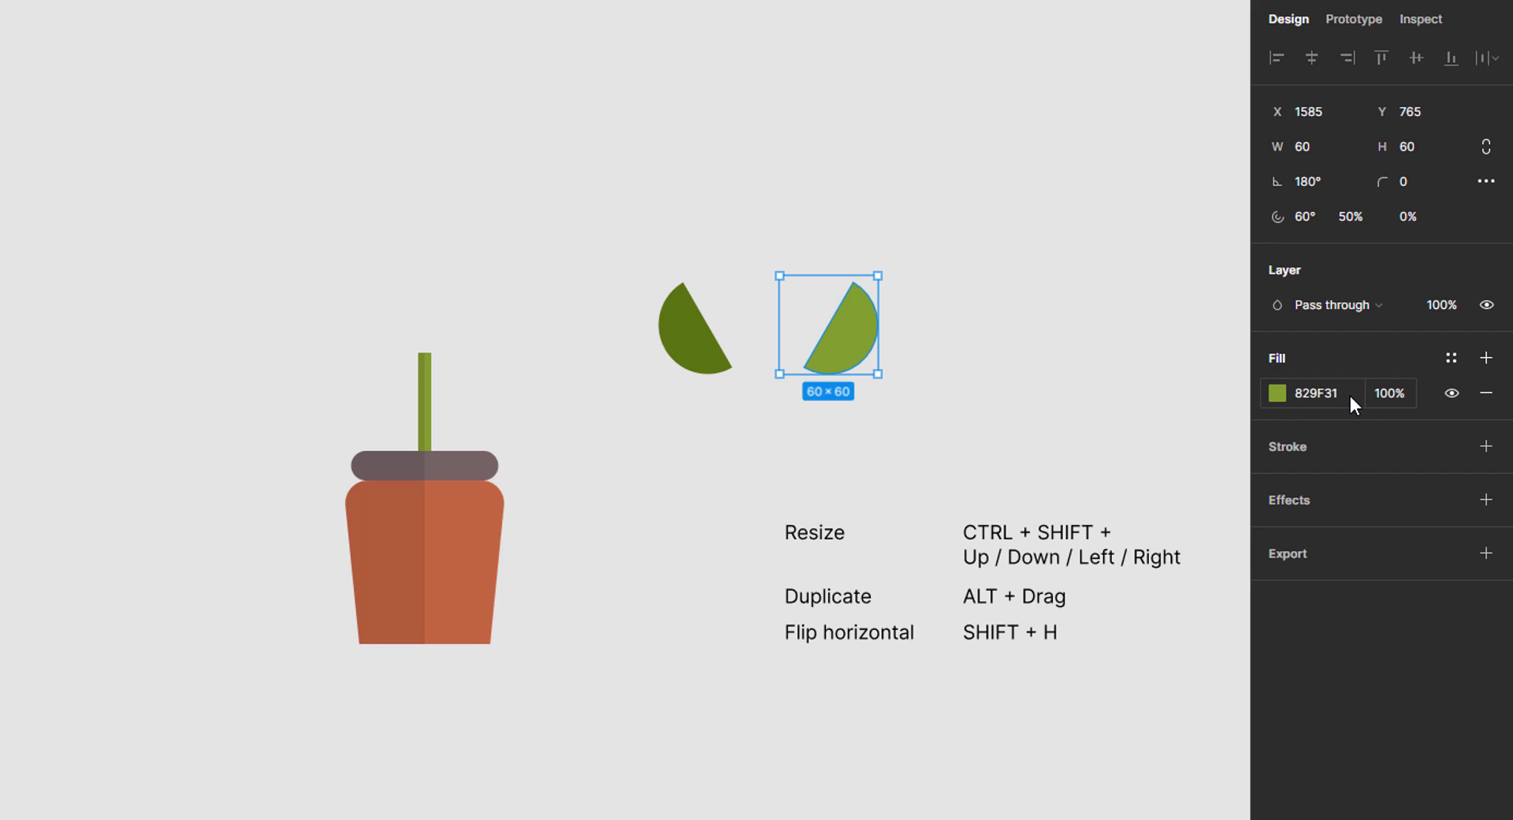
pyautogui.moveTo(808, 365); pyautogui.dragTo(759, 369)
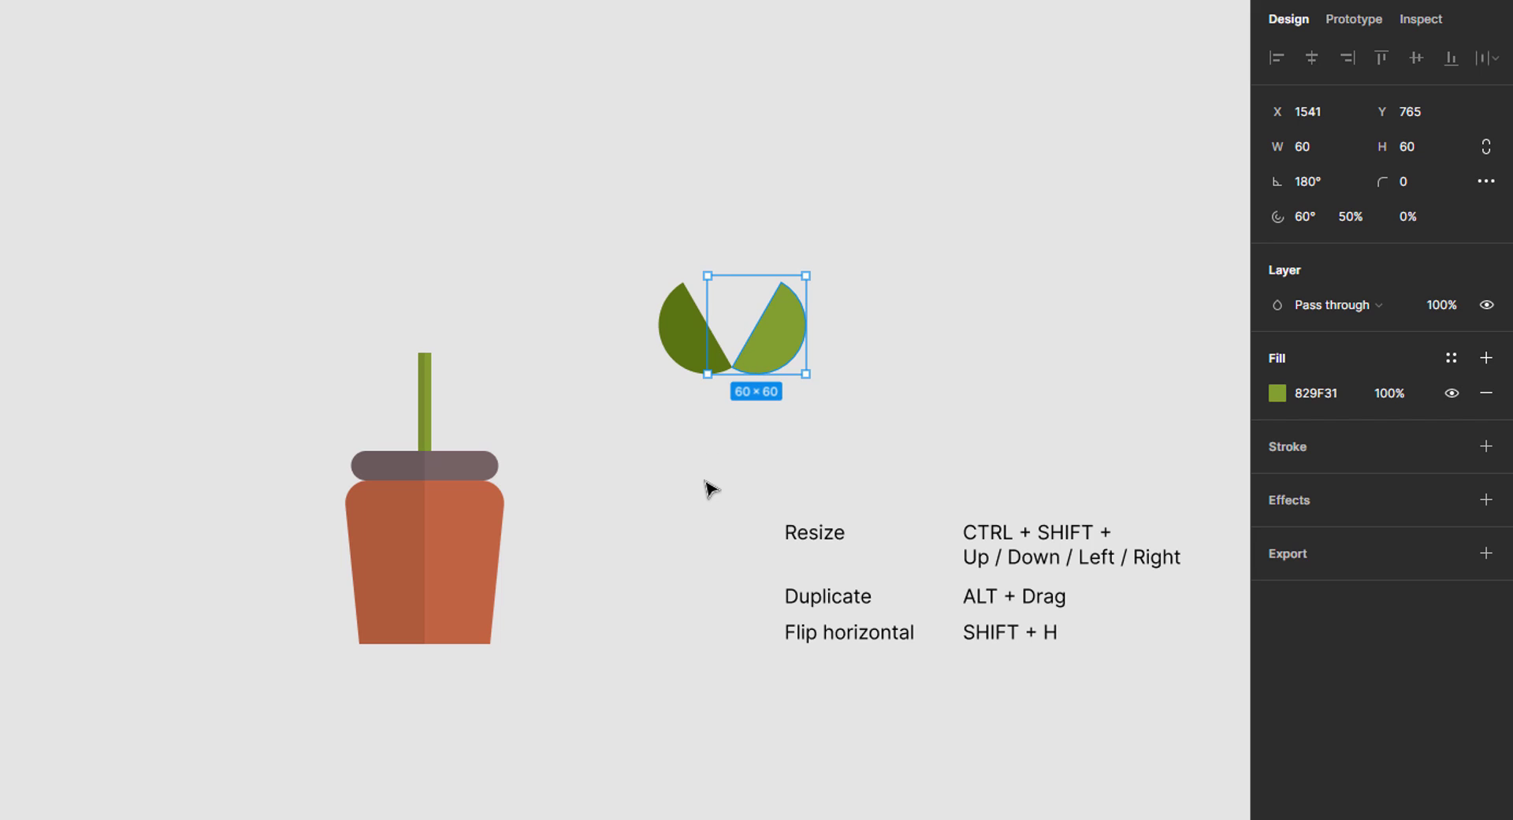
# Group the half-circle leaves on the second stem behind the rim, shortening the stem to 40.
pyautogui.moveTo(627, 235); pyautogui.dragTo(829, 394)
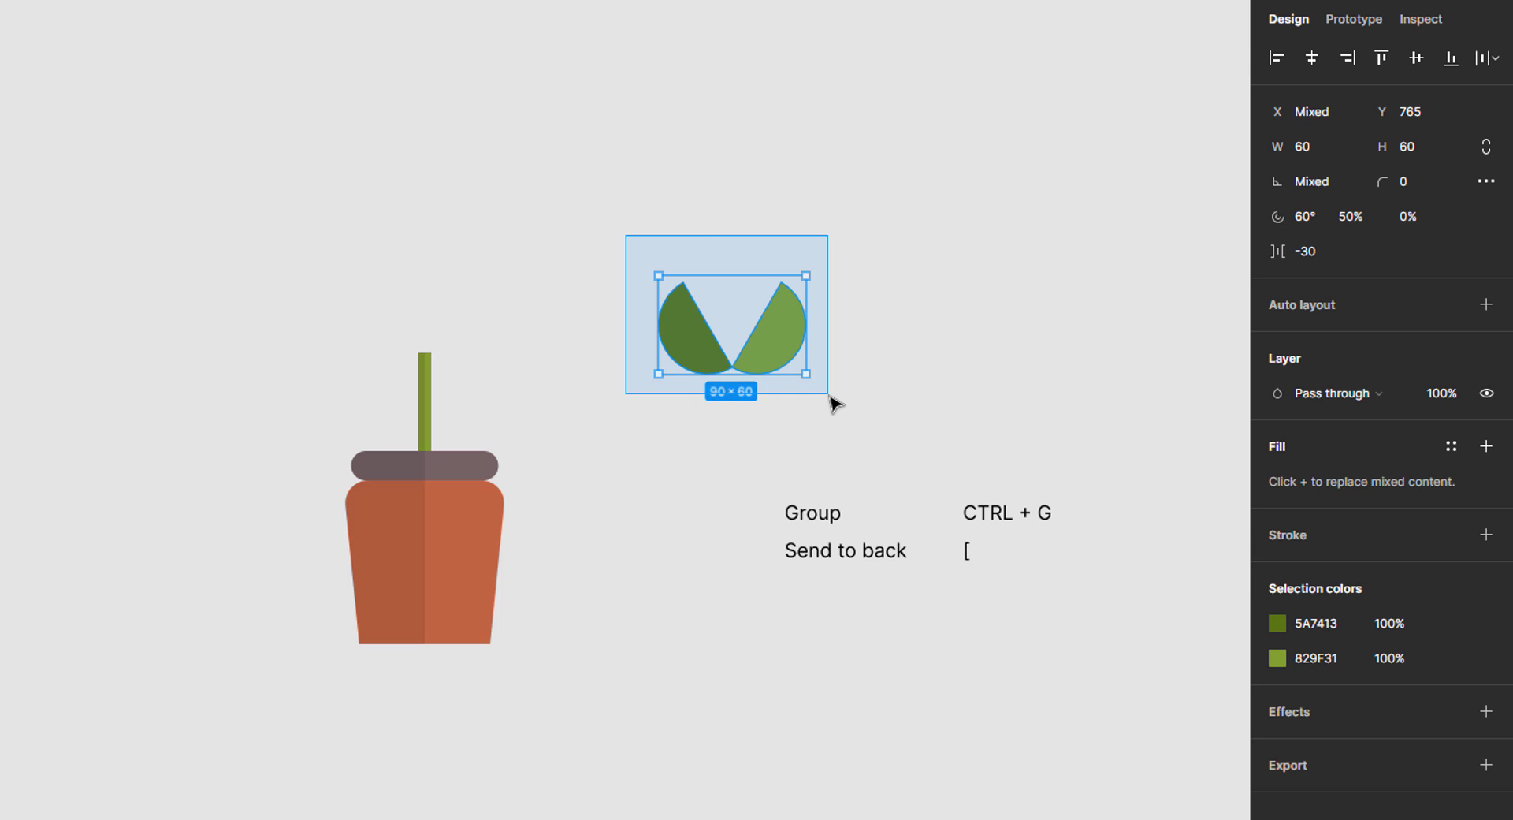
pyautogui.hotkey('ctrl', 'g')
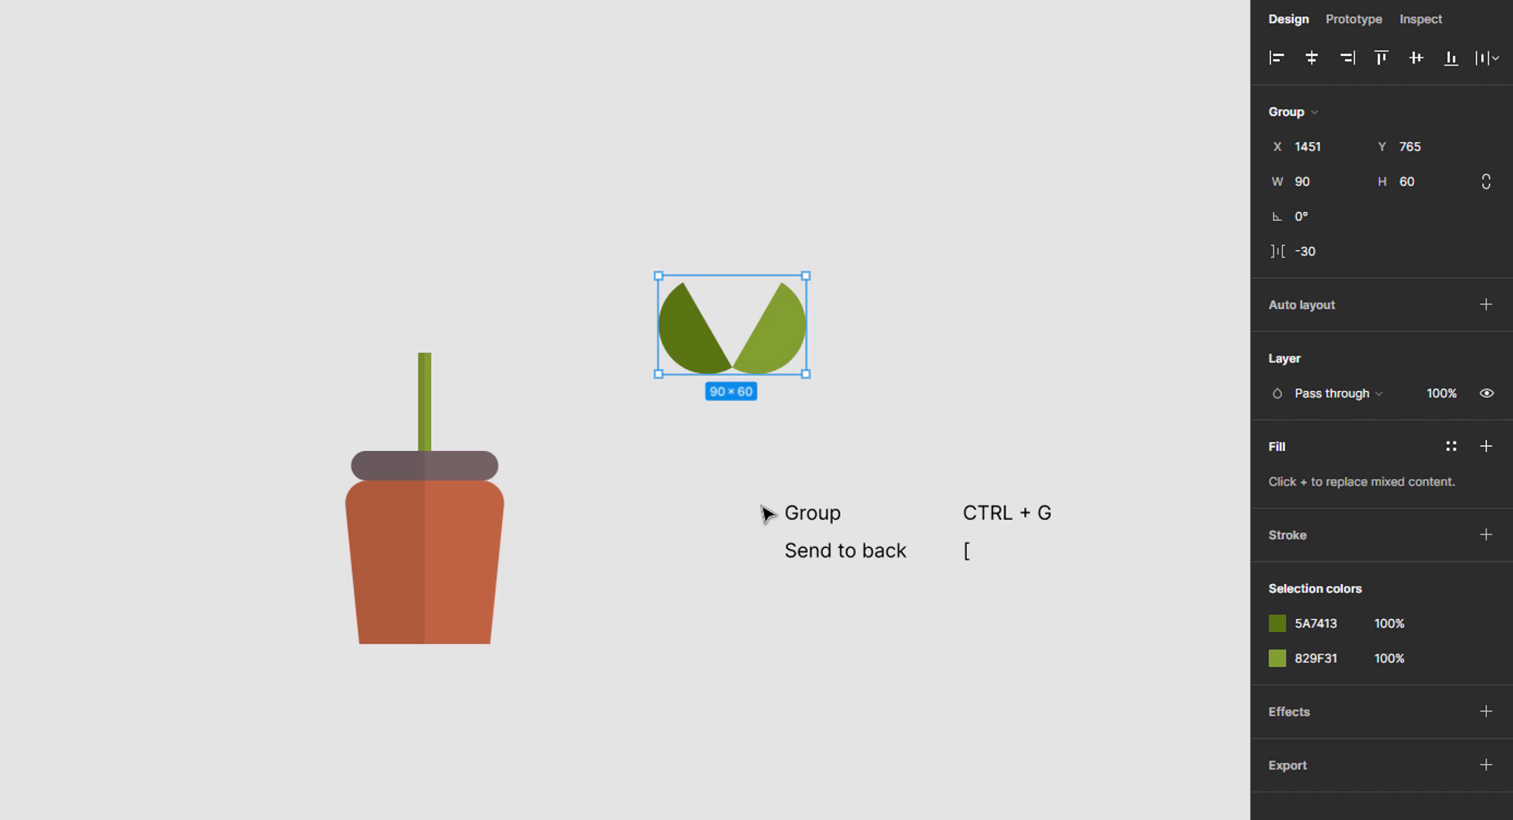
pyautogui.moveTo(773, 358)
pyautogui.mouseDown()
pyautogui.moveTo(465, 423)
pyautogui.moveTo(465, 435)
pyautogui.mouseUp()
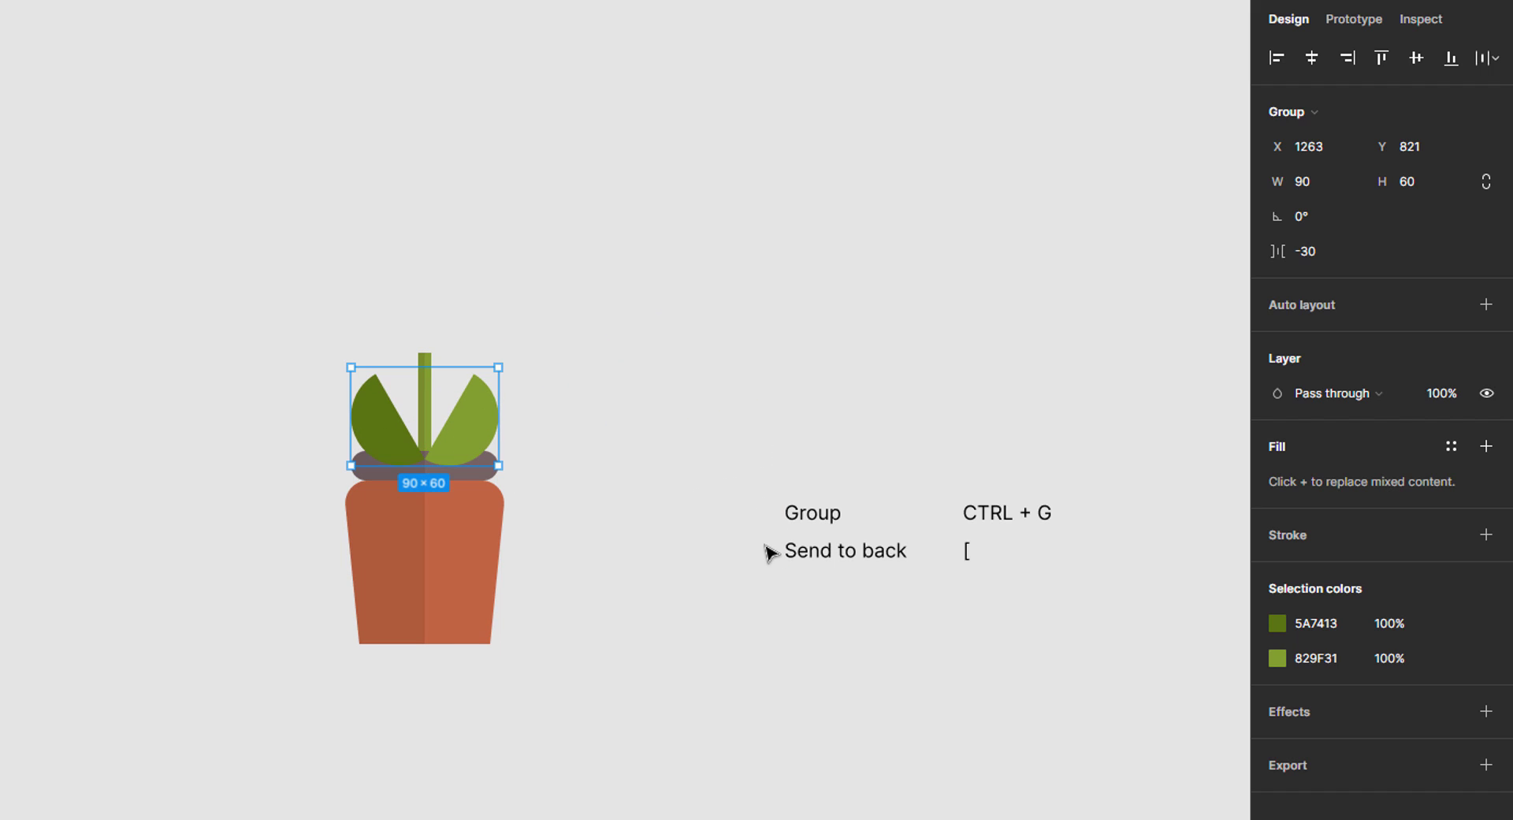
pyautogui.press('[')
pyautogui.click(427, 364)
pyautogui.moveTo(425, 350); pyautogui.dragTo(424, 383)
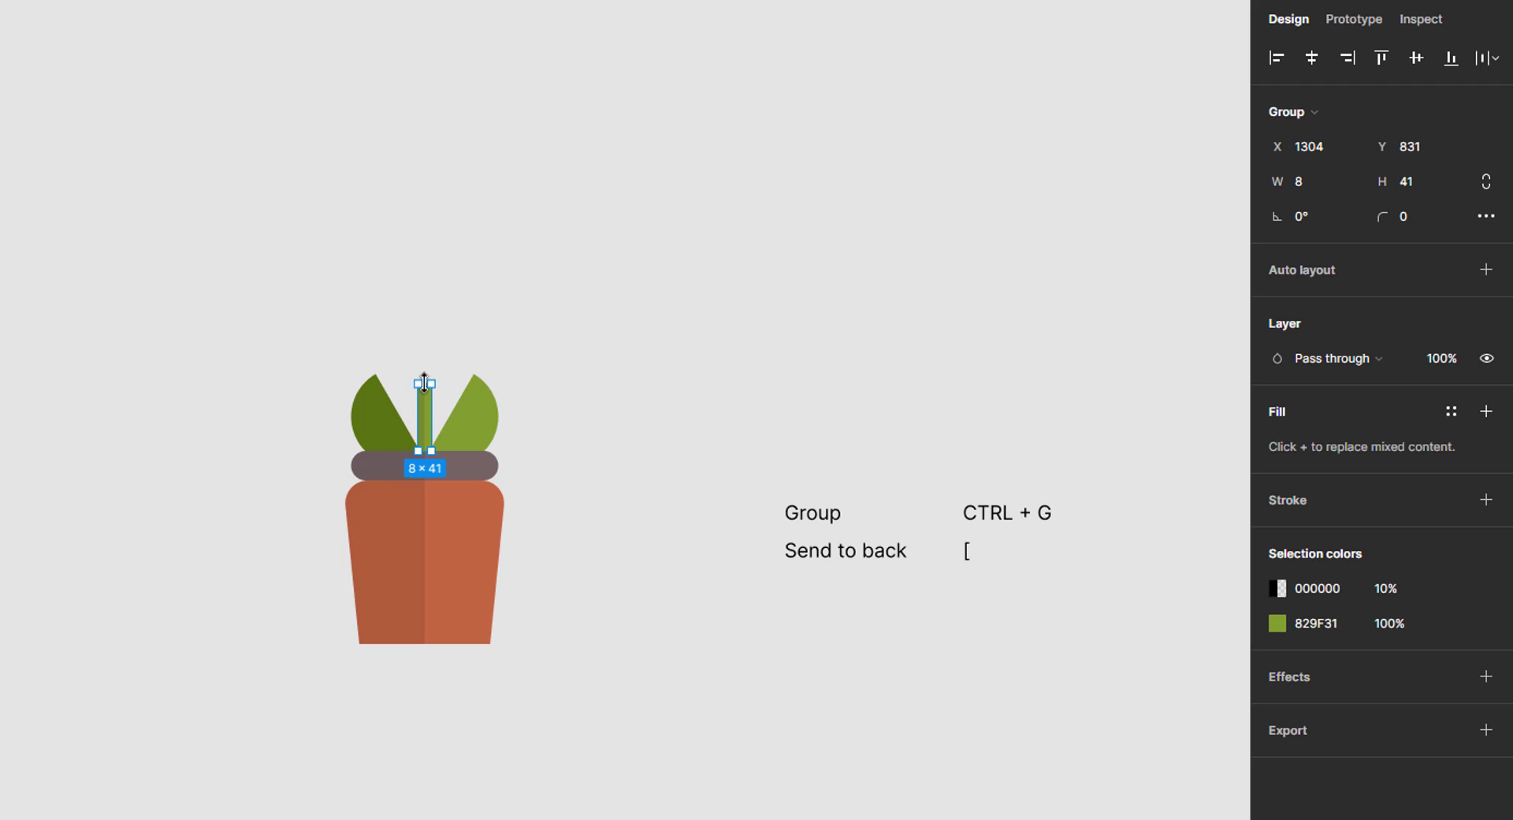
pyautogui.click(602, 400)
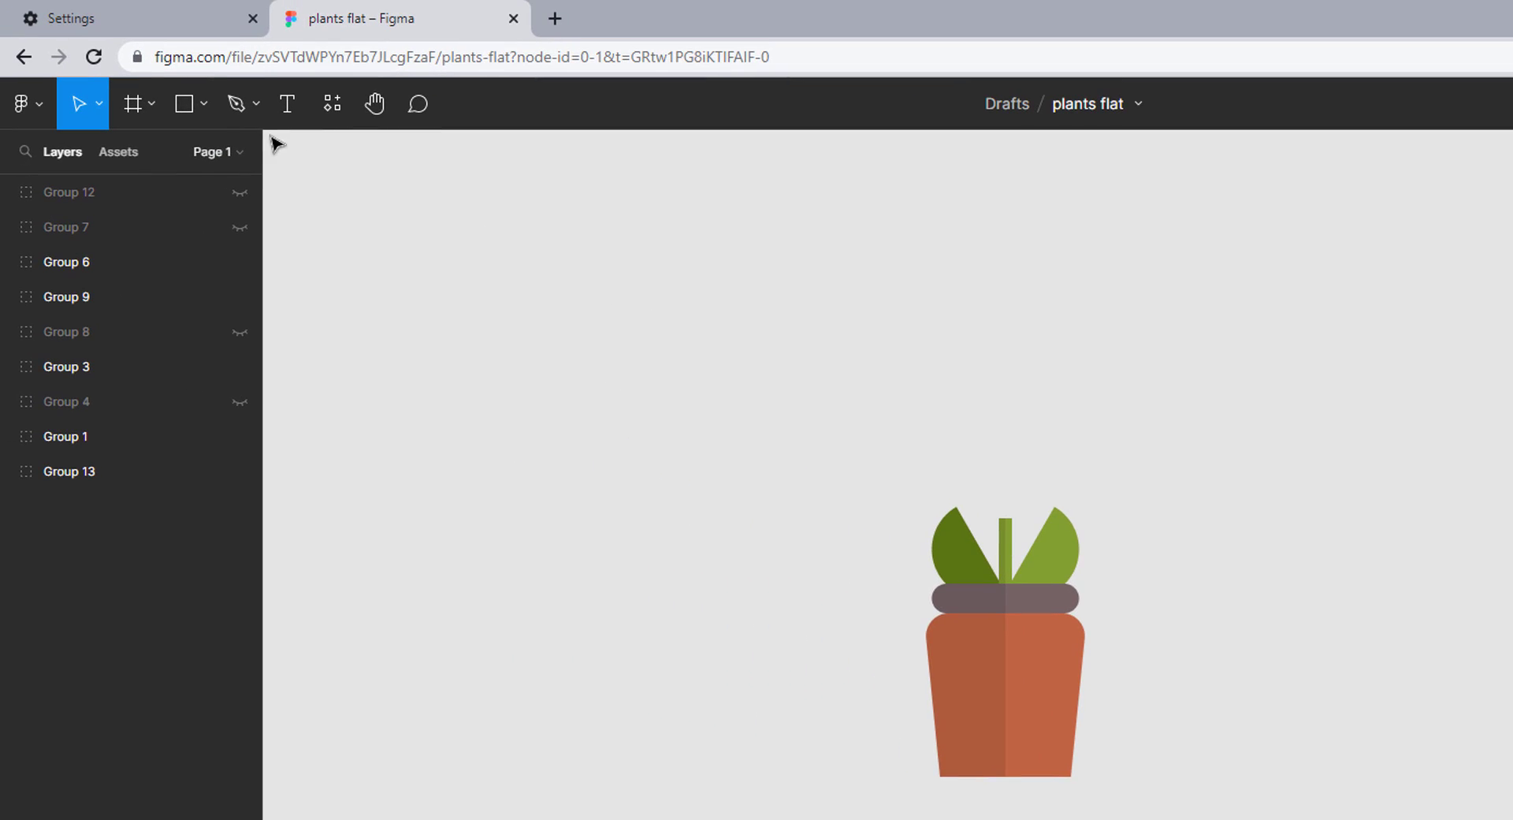
# Draw a 12-point star (ratio 66%, corner radius 3) filled DFDE20 and flatten it to a vector.
pyautogui.click(201, 116)
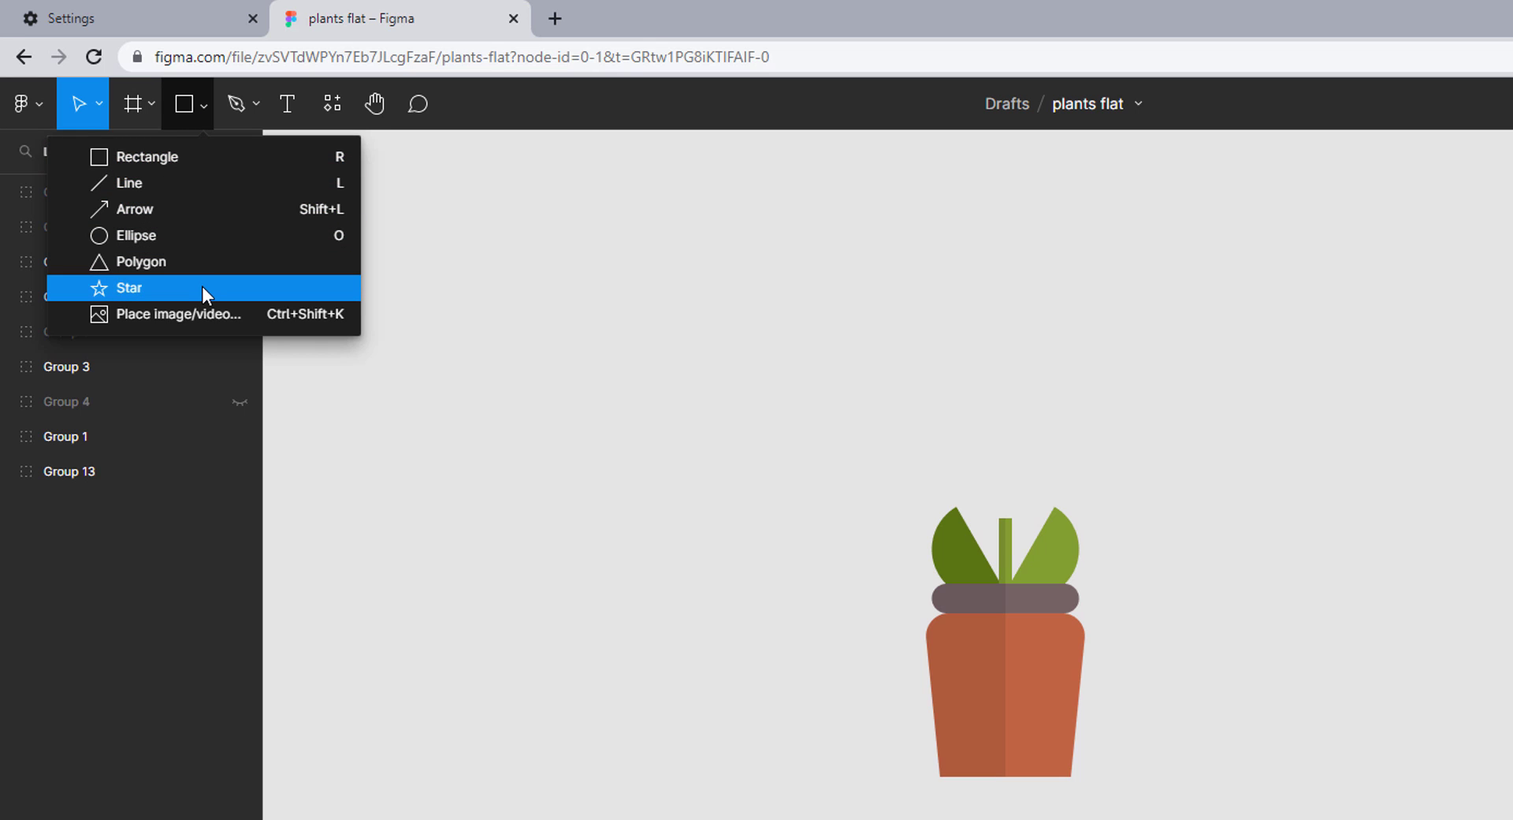
pyautogui.click(291, 288)
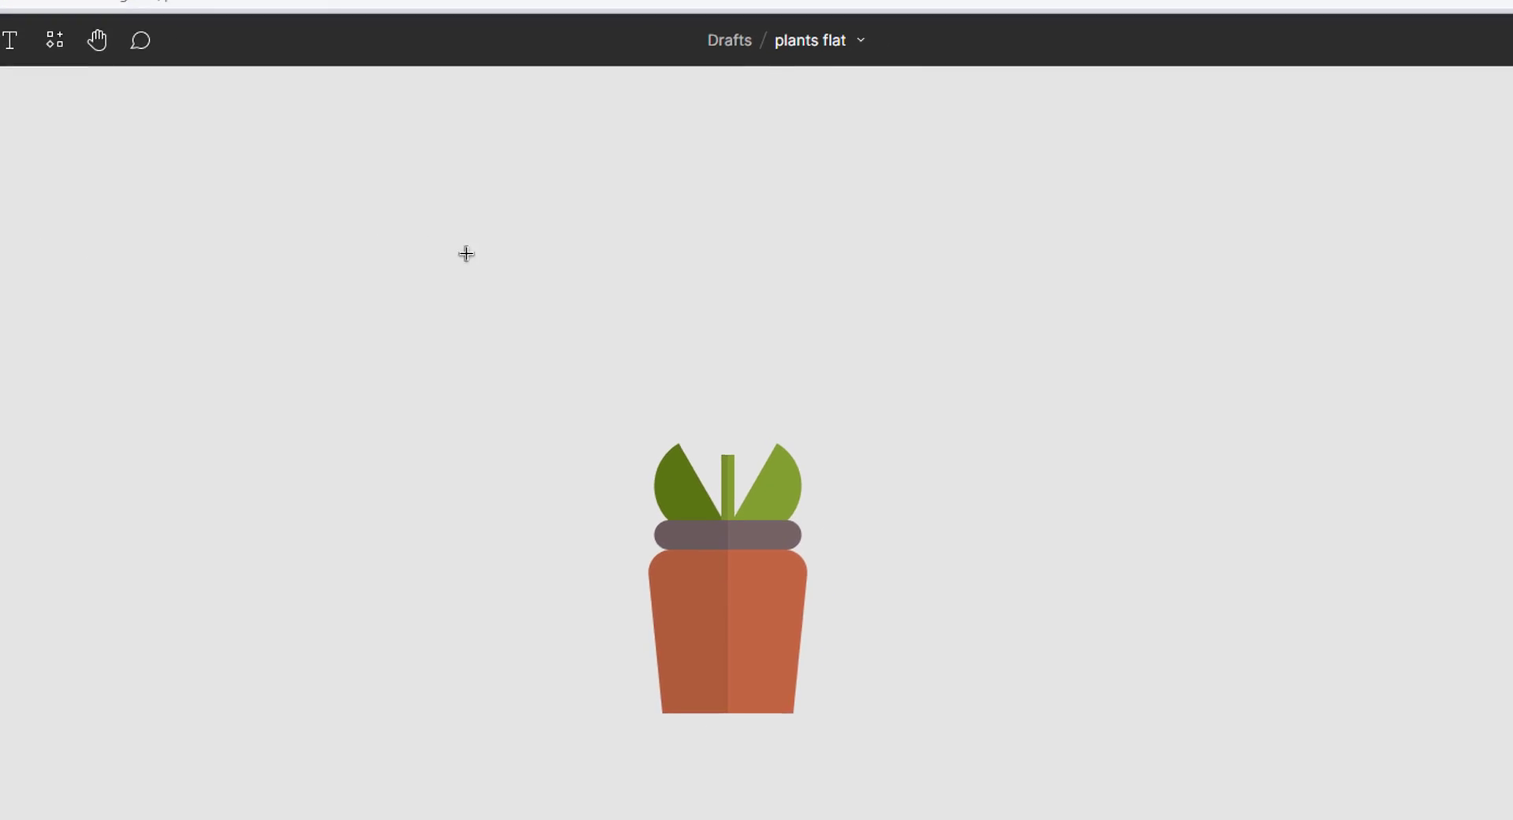
pyautogui.click(795, 320)
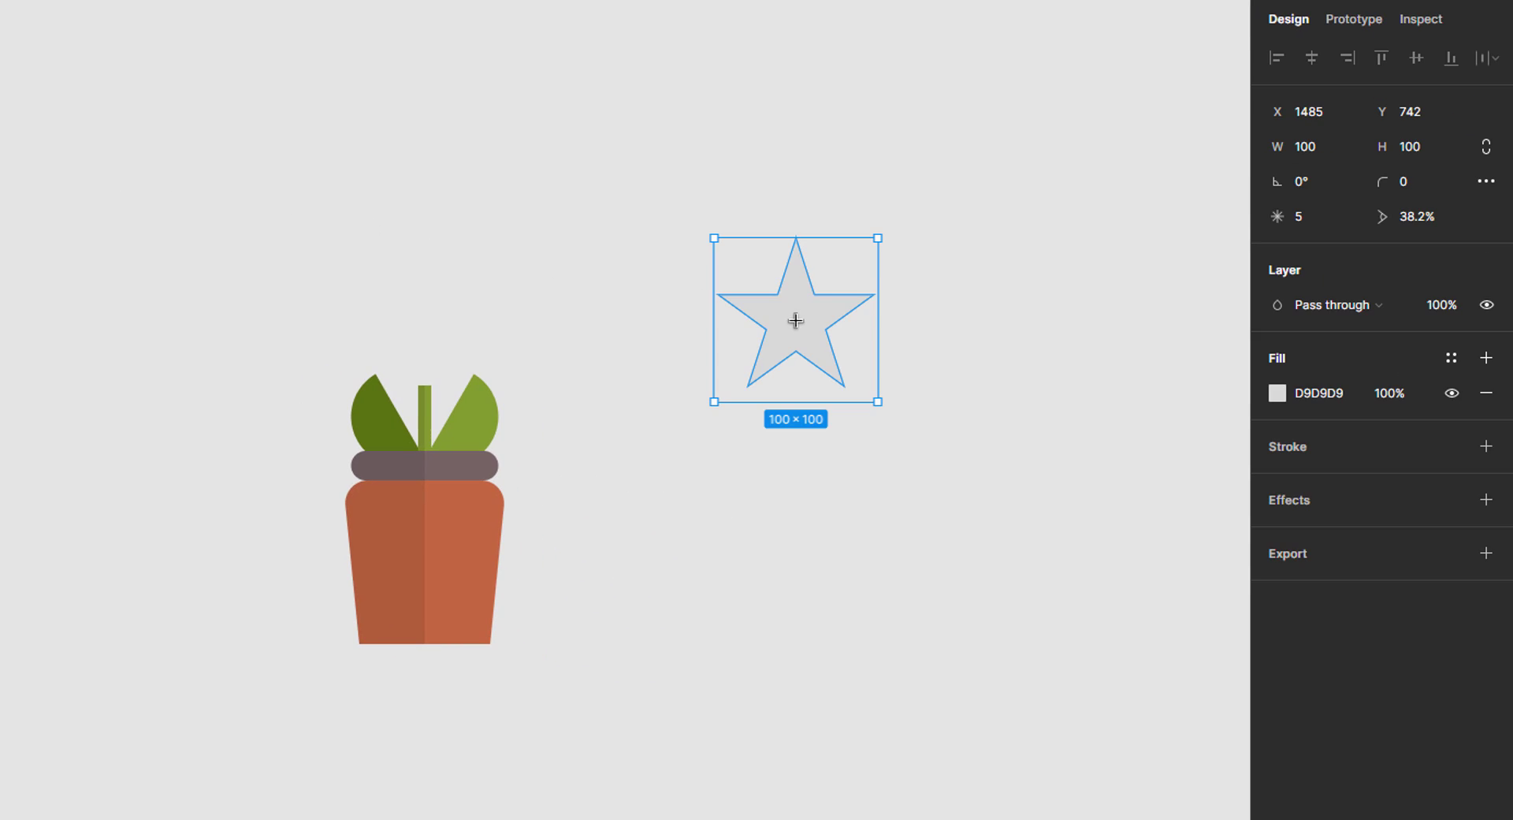
pyautogui.moveTo(875, 301)
pyautogui.mouseDown()
pyautogui.moveTo(839, 251)
pyautogui.moveTo(801, 270)
pyautogui.moveTo(819, 267)
pyautogui.mouseUp()
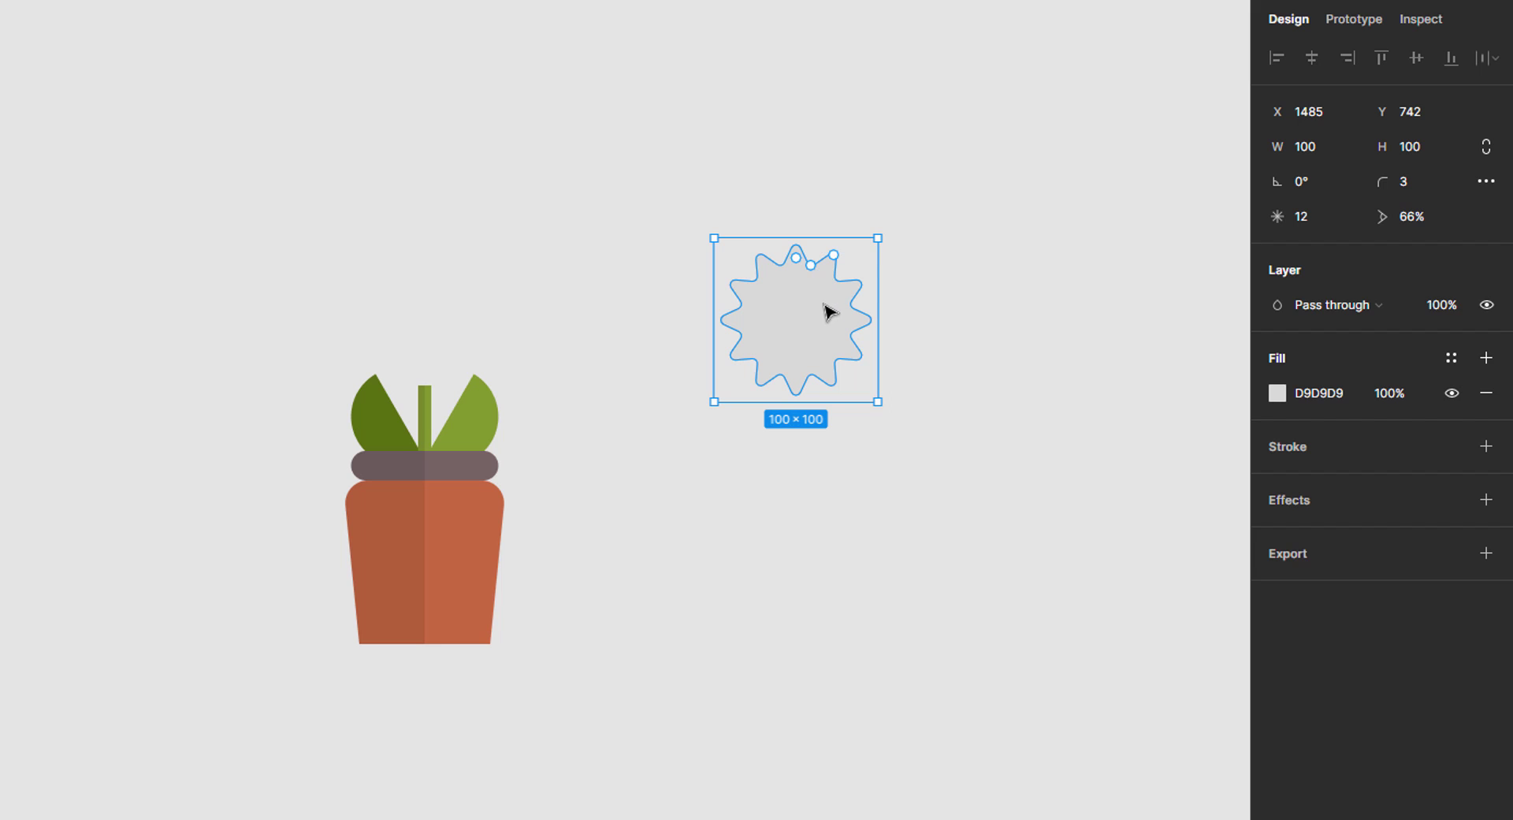
pyautogui.click(1359, 396)
pyautogui.write('dfde20')
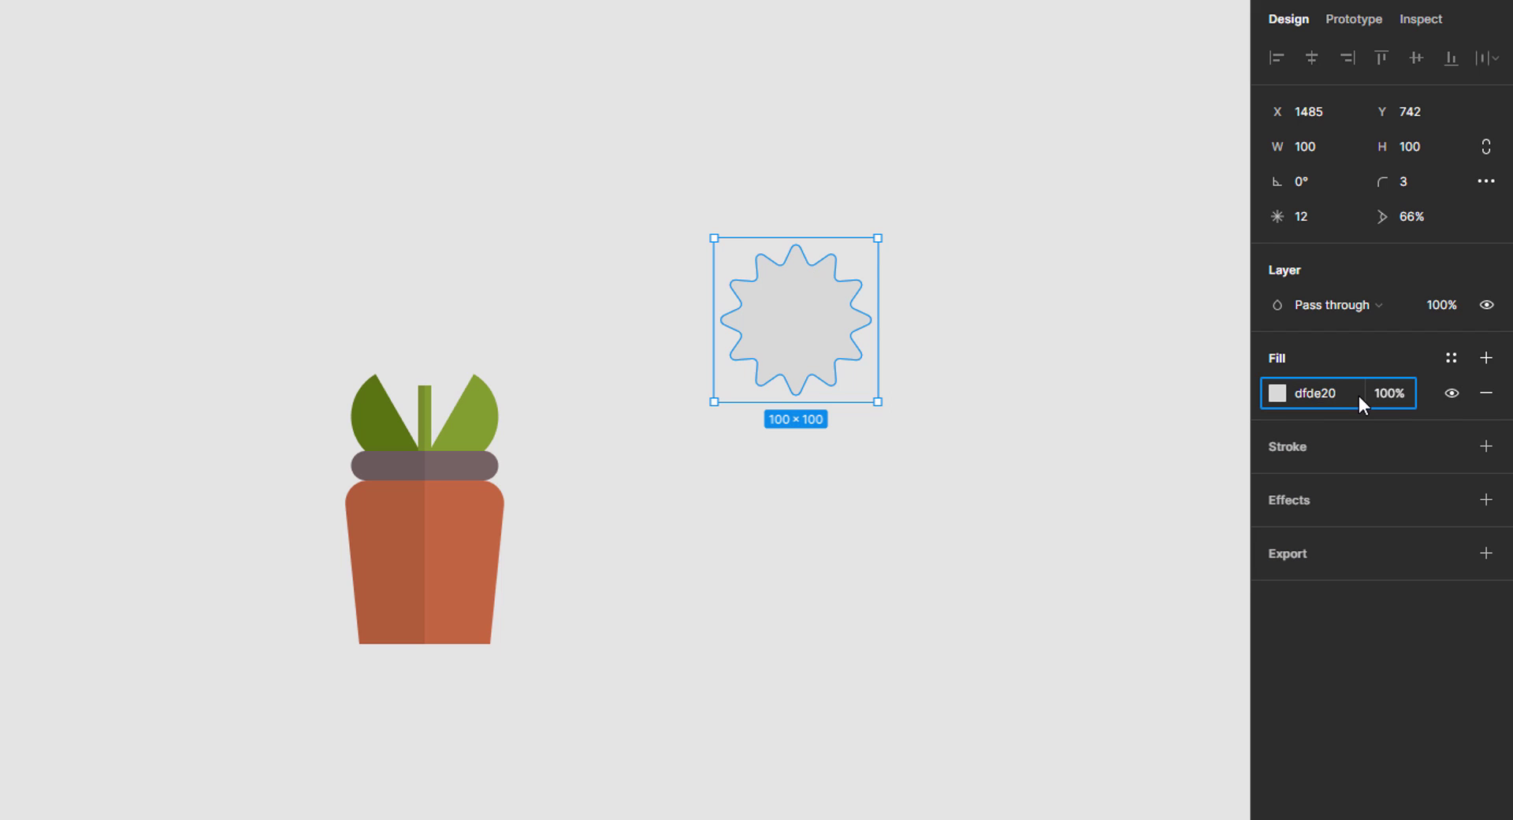
pyautogui.press('Return')
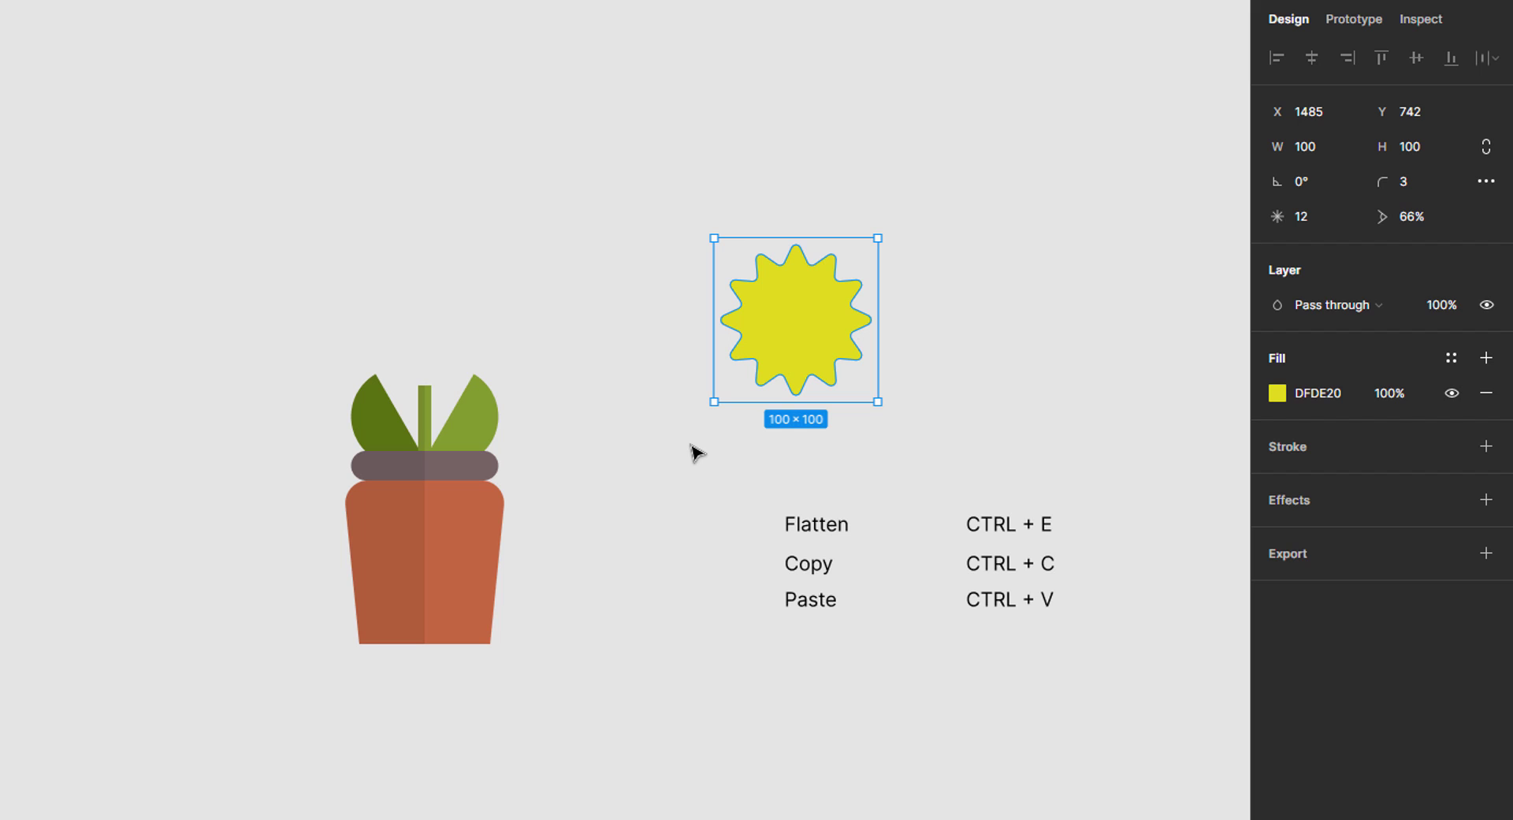
pyautogui.hotkey('ctrl', 'e')
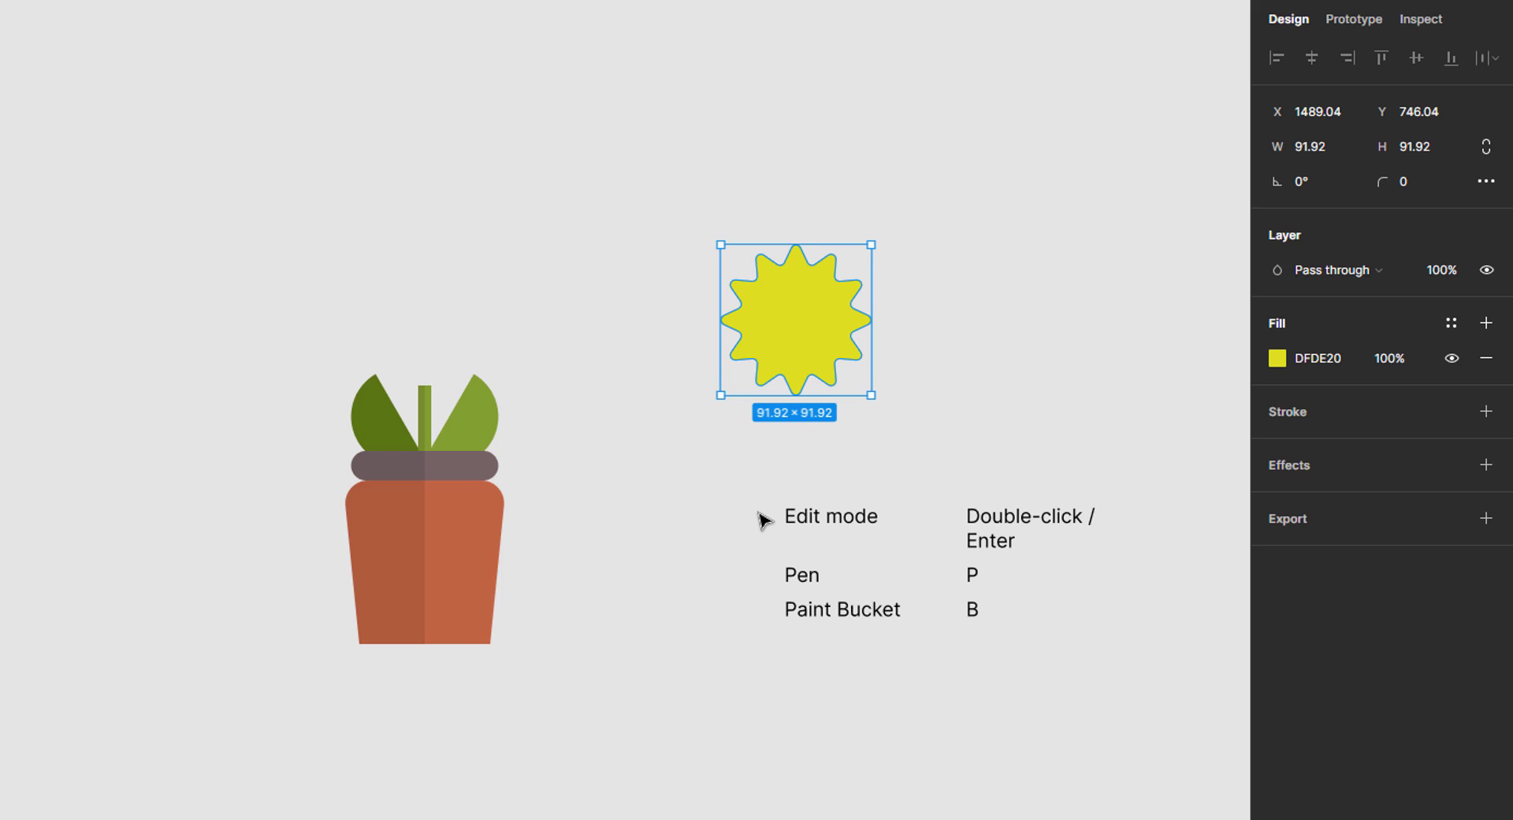
# Cut the star vertically from top to bottom tip and fill its left half darker yellow C8C718.
pyautogui.press('Return')
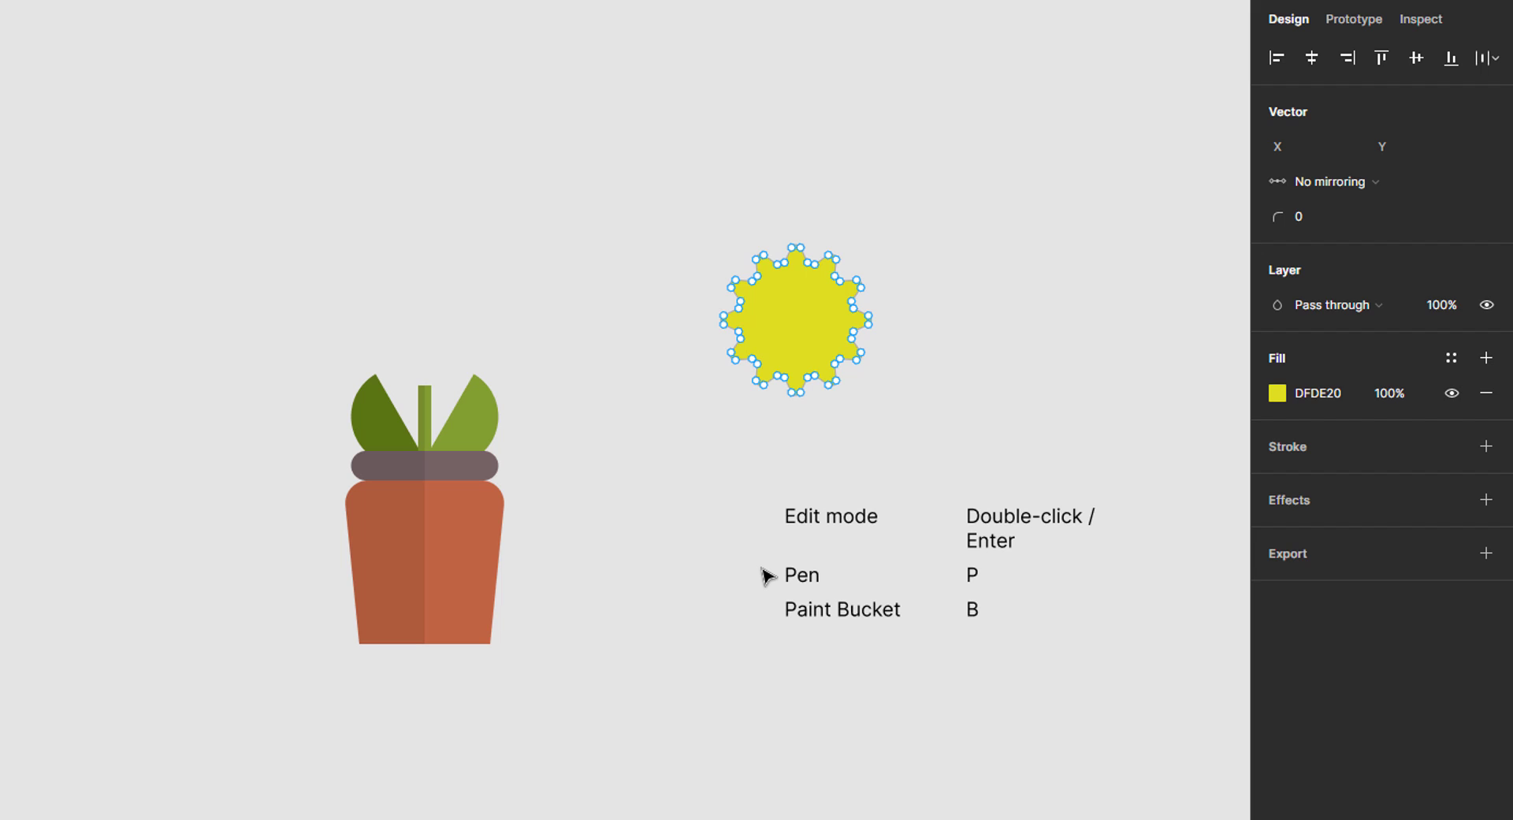
pyautogui.press('p')
pyautogui.hotkey('shift', '2')
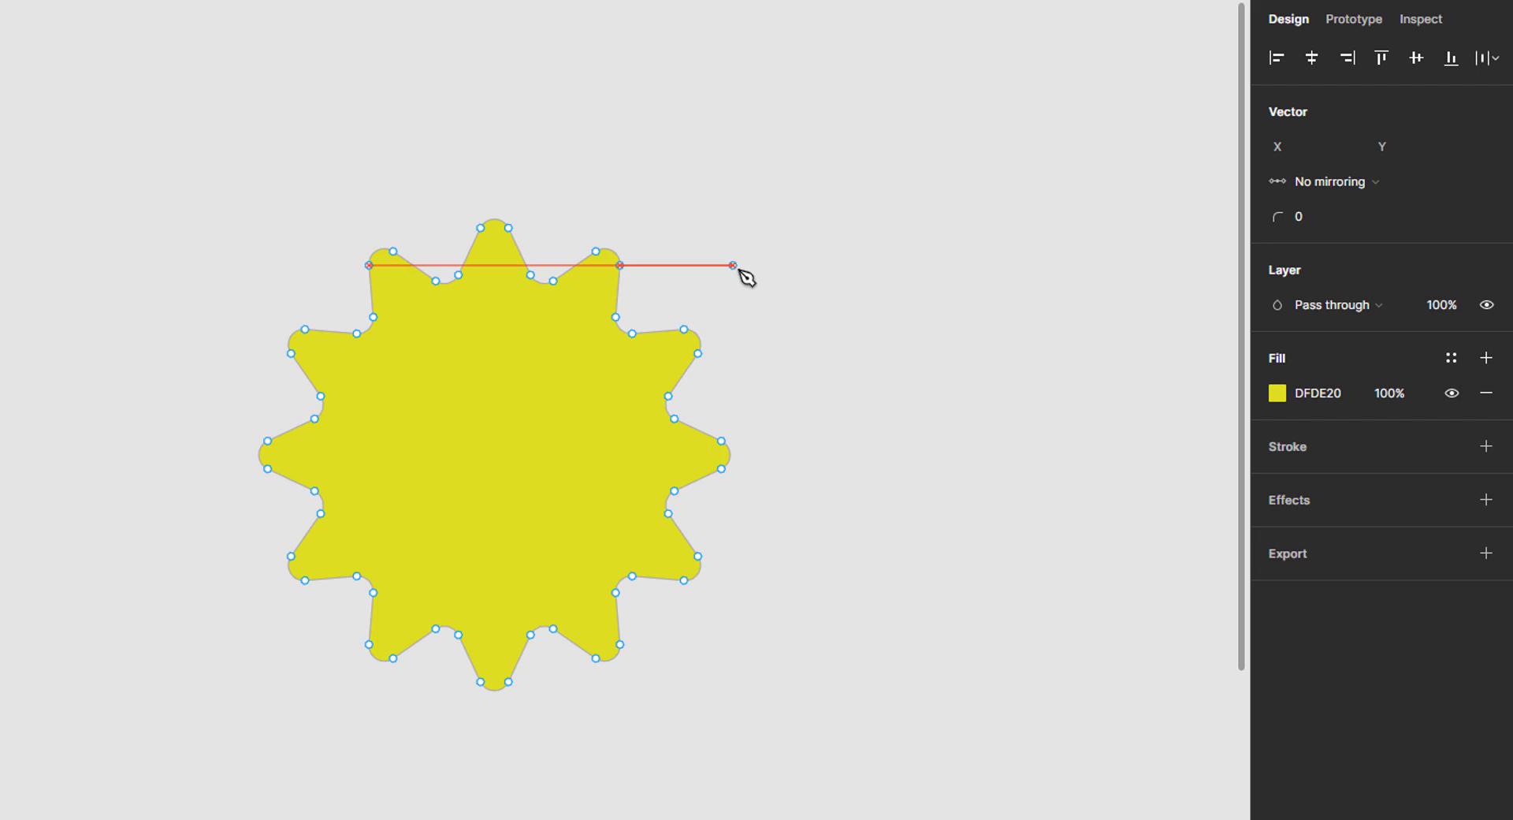
pyautogui.click(495, 220)
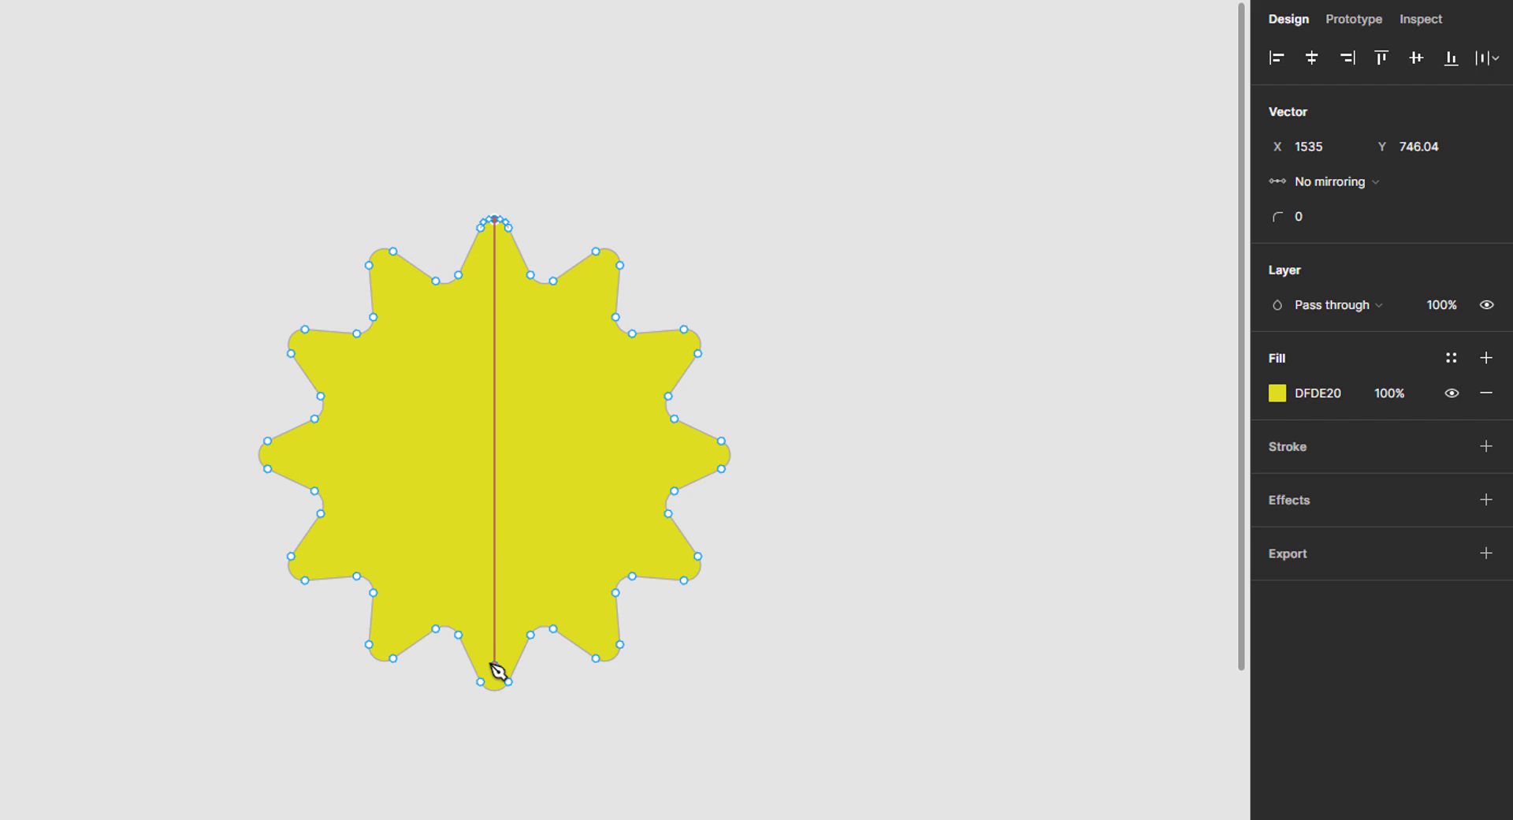
pyautogui.click(495, 691)
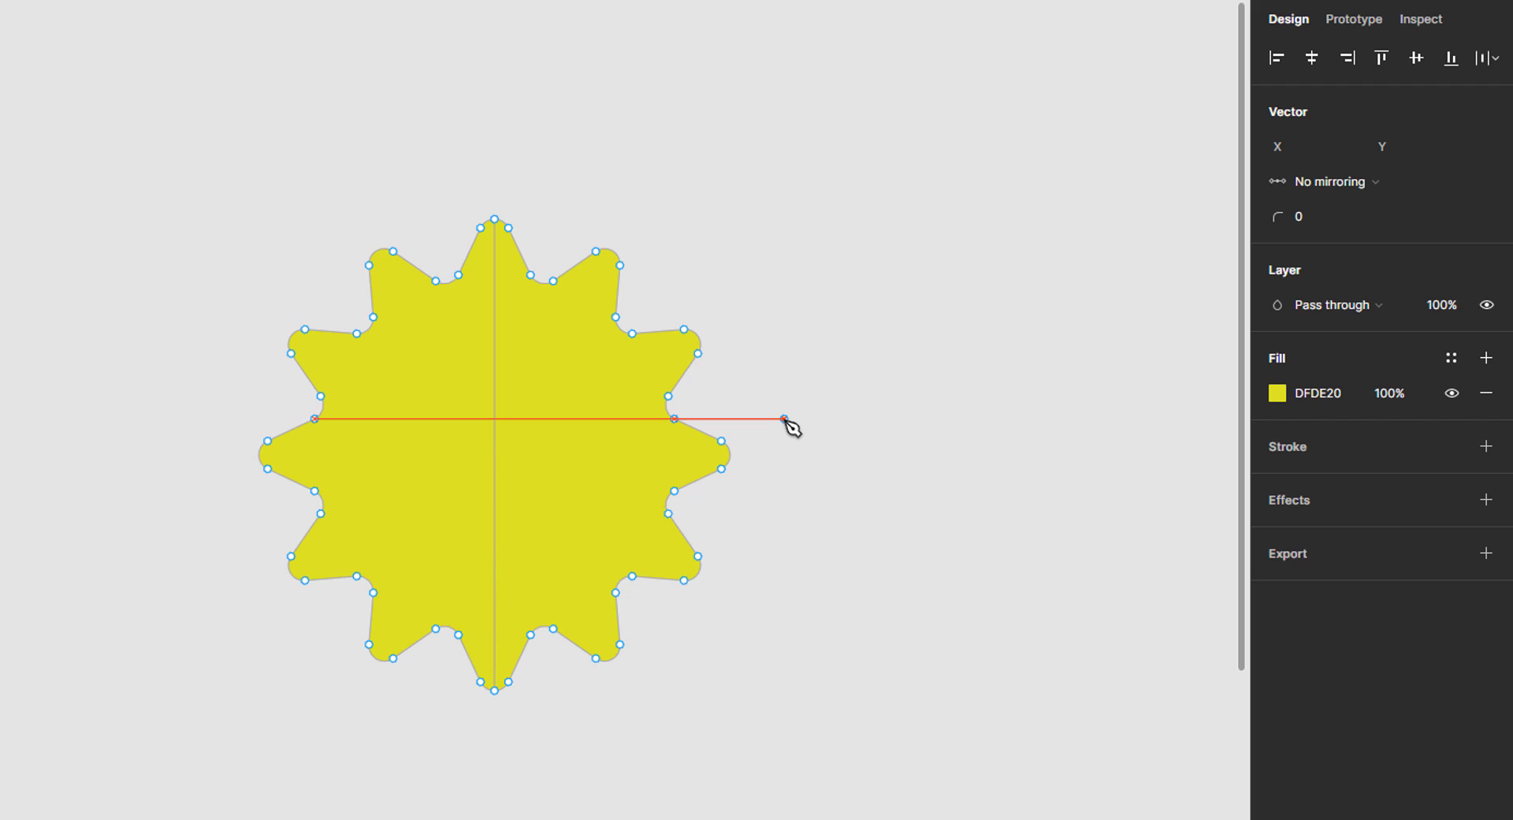
pyautogui.hotkey('shift', '1')
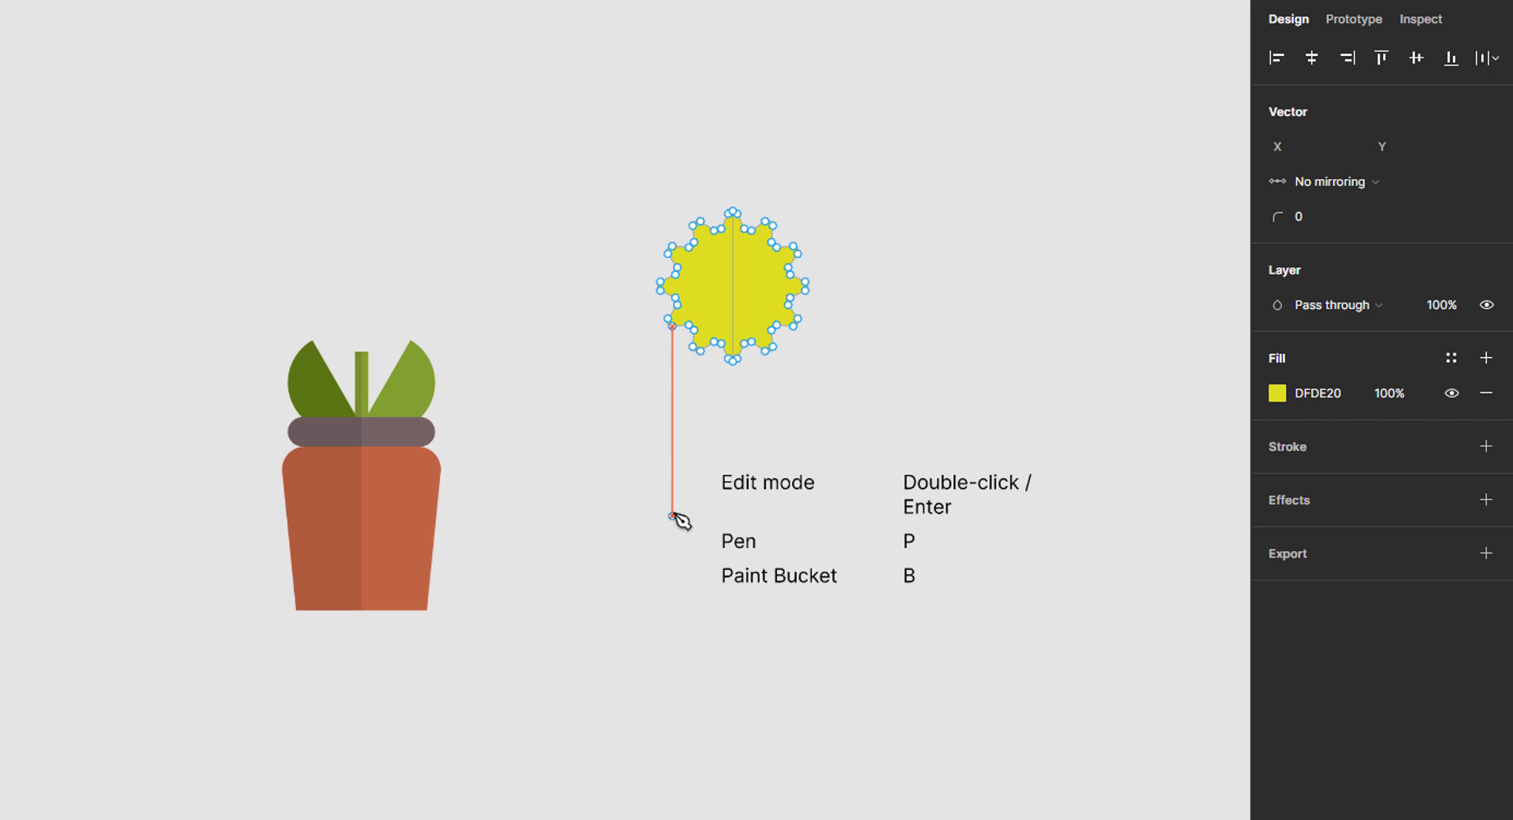
pyautogui.press('b')
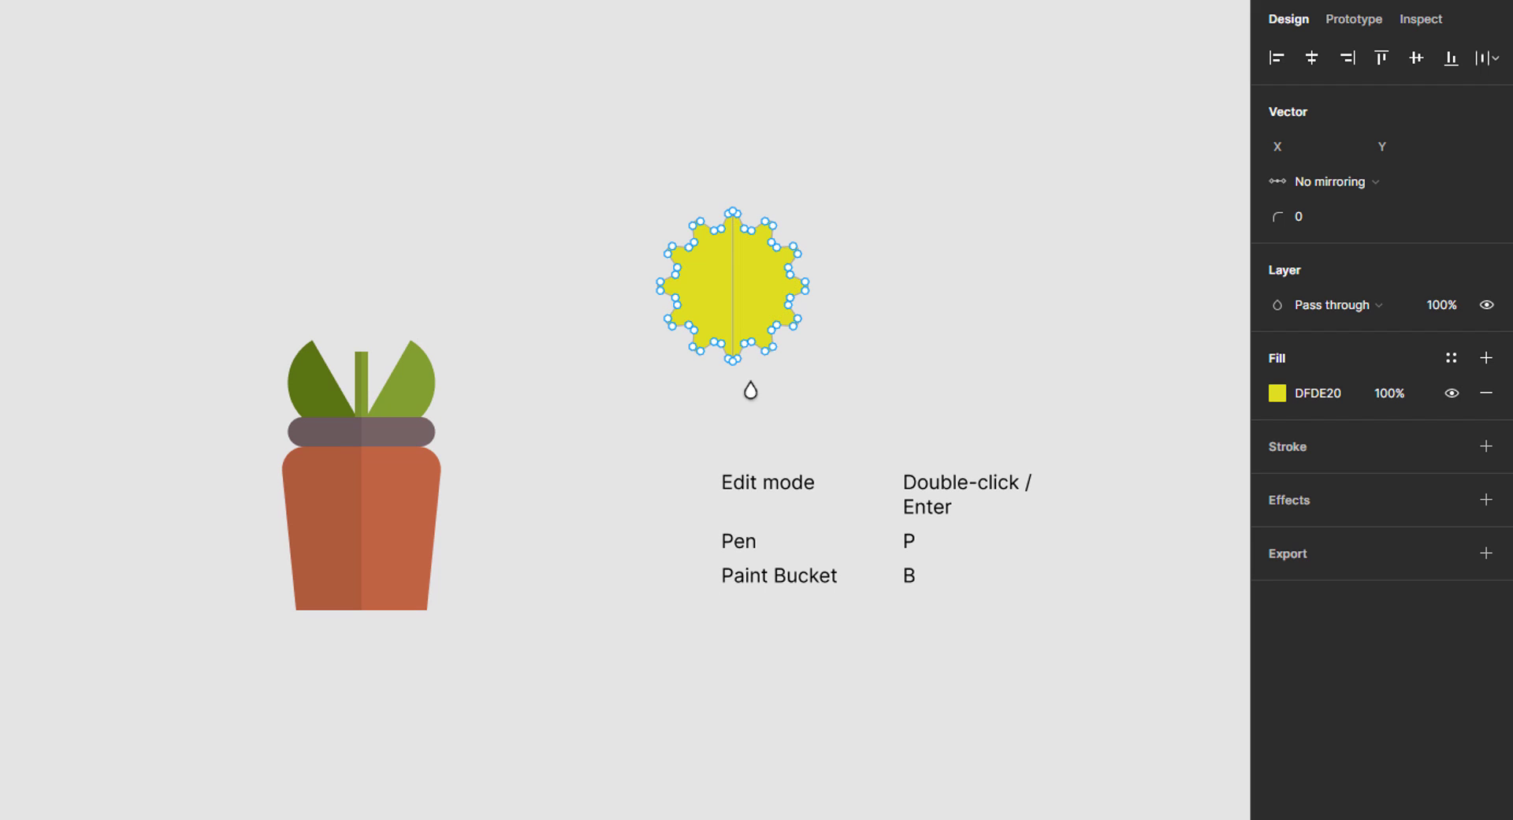
pyautogui.press('Escape')
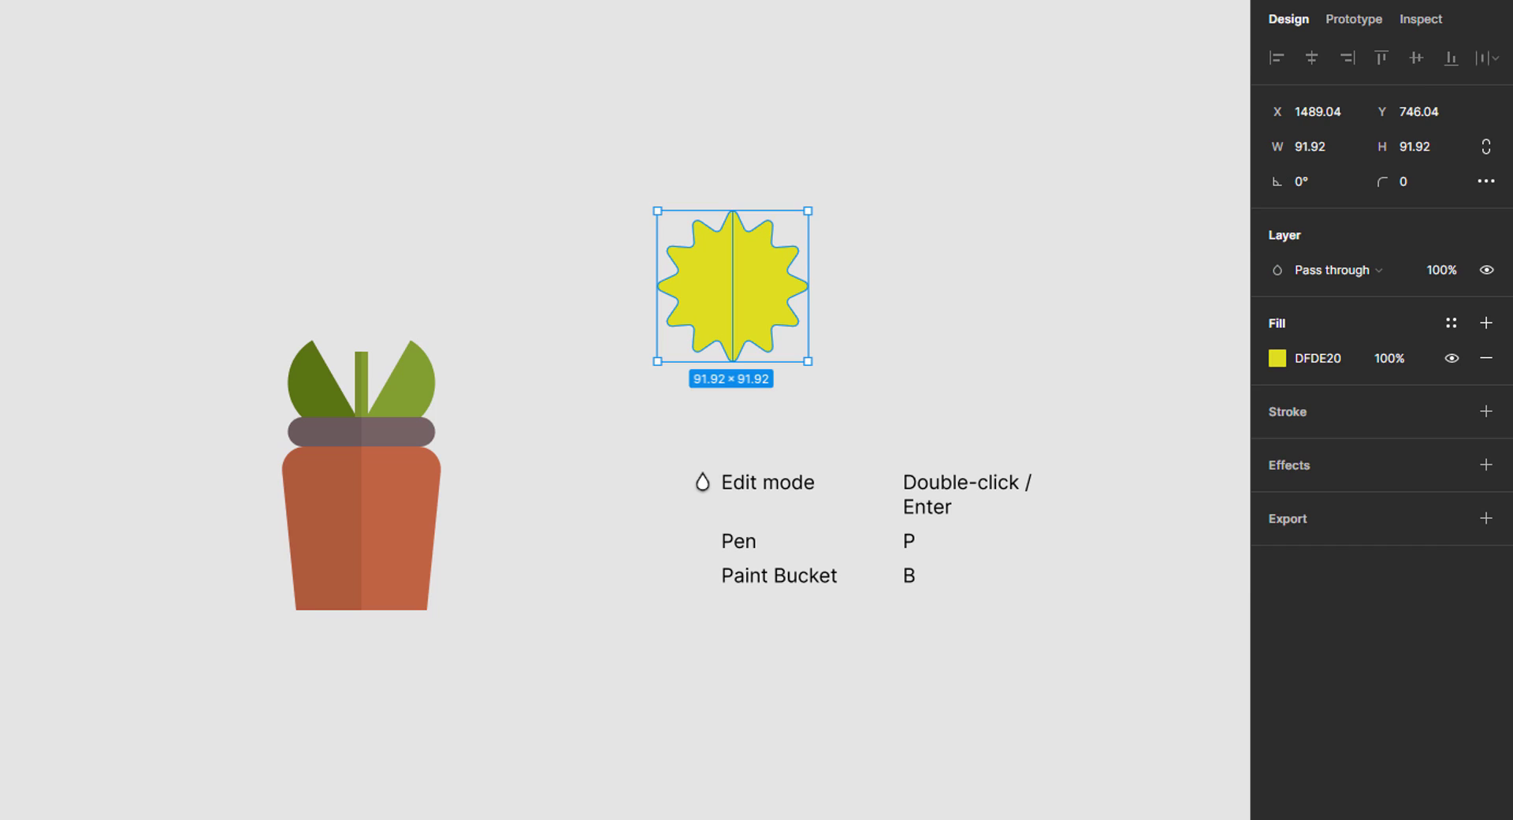
pyautogui.click(1356, 356)
pyautogui.write('c8c718')
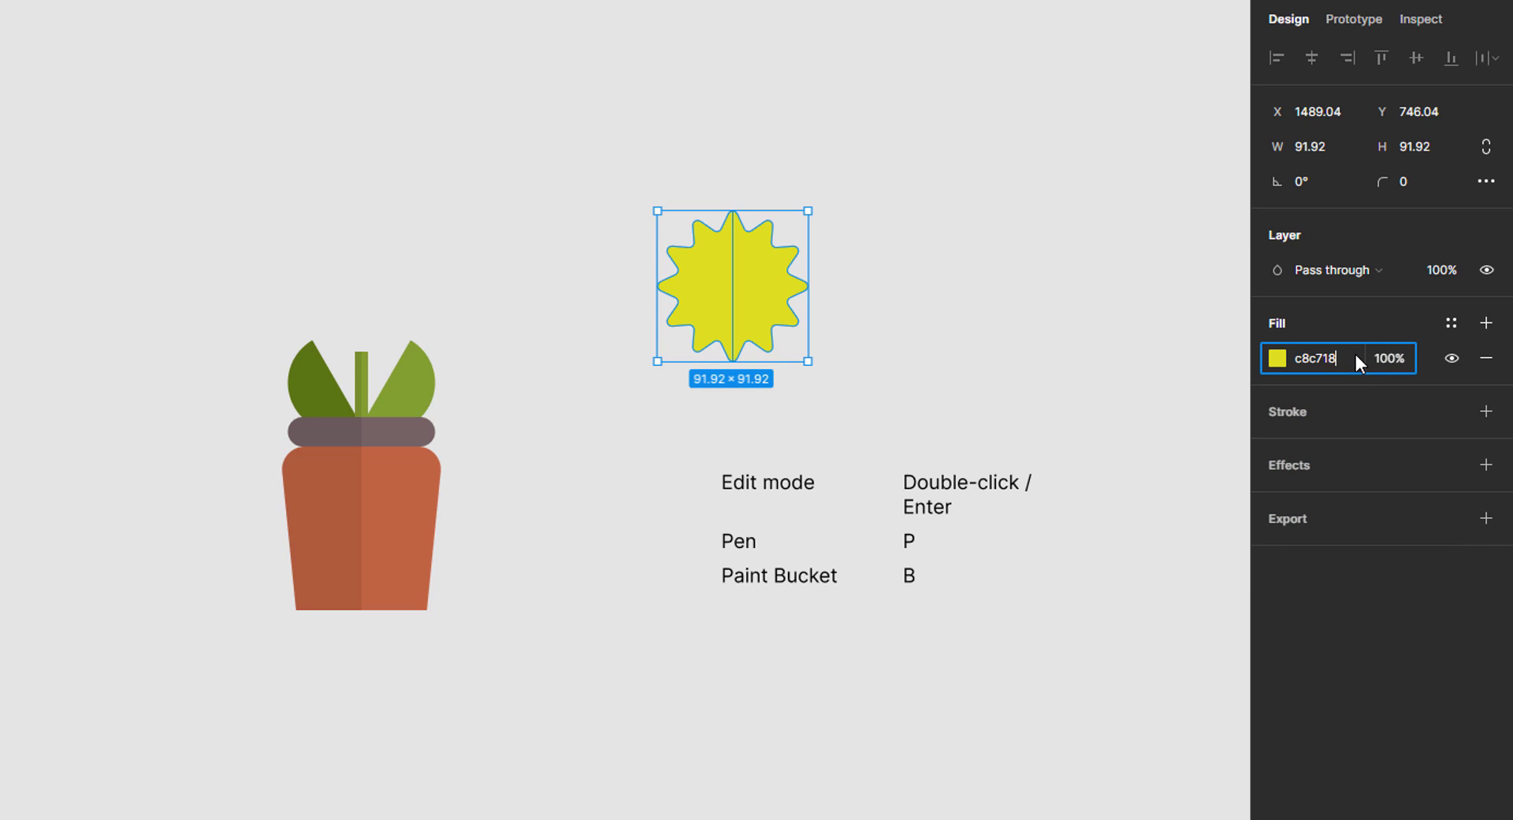
pyautogui.press('Return')
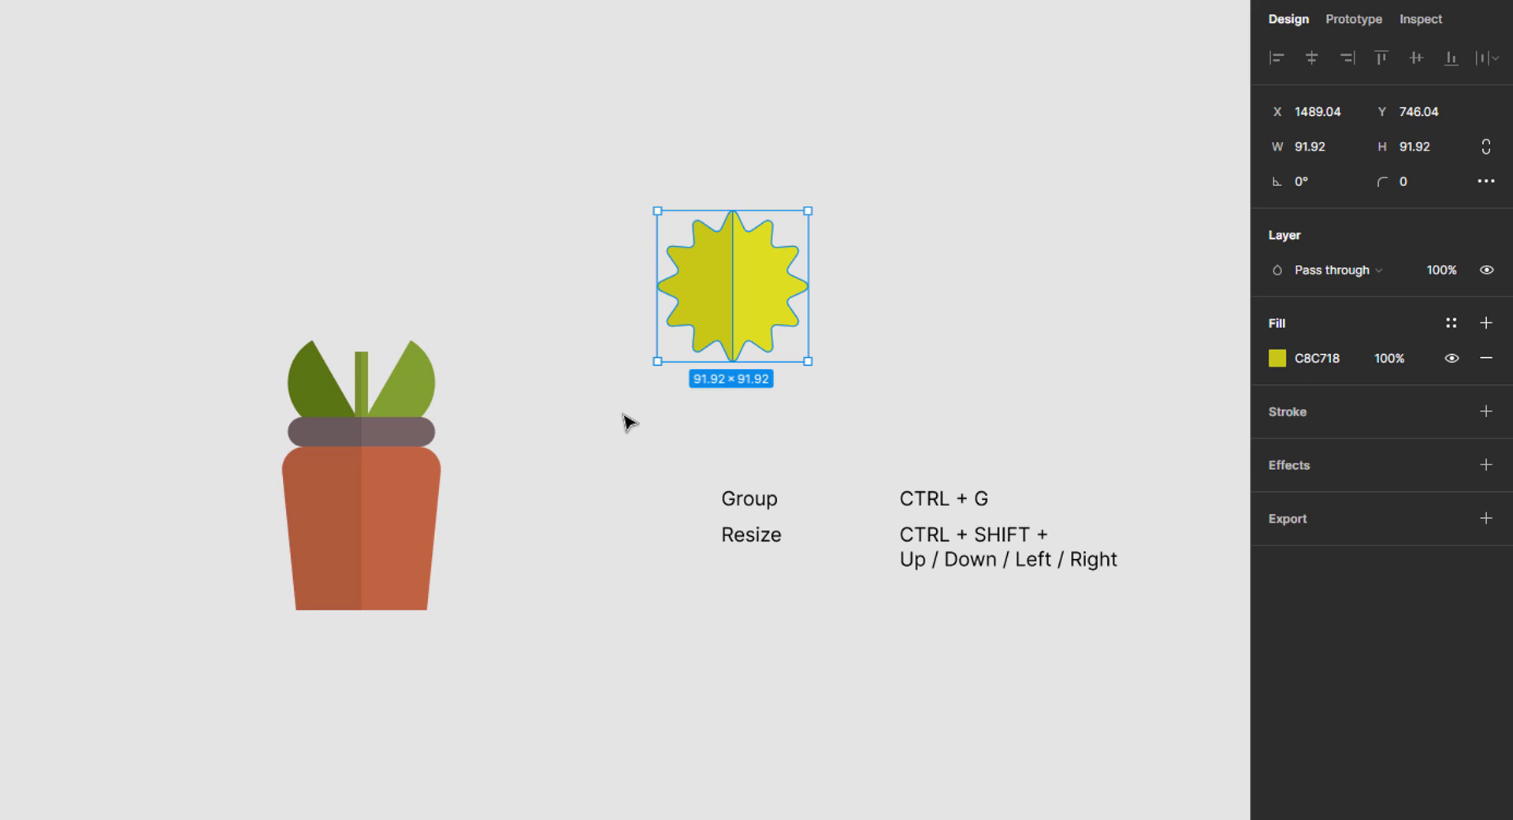
# Group both star halves and shrink the group to 31.92×31.92.
pyautogui.moveTo(623, 178); pyautogui.dragTo(838, 306)
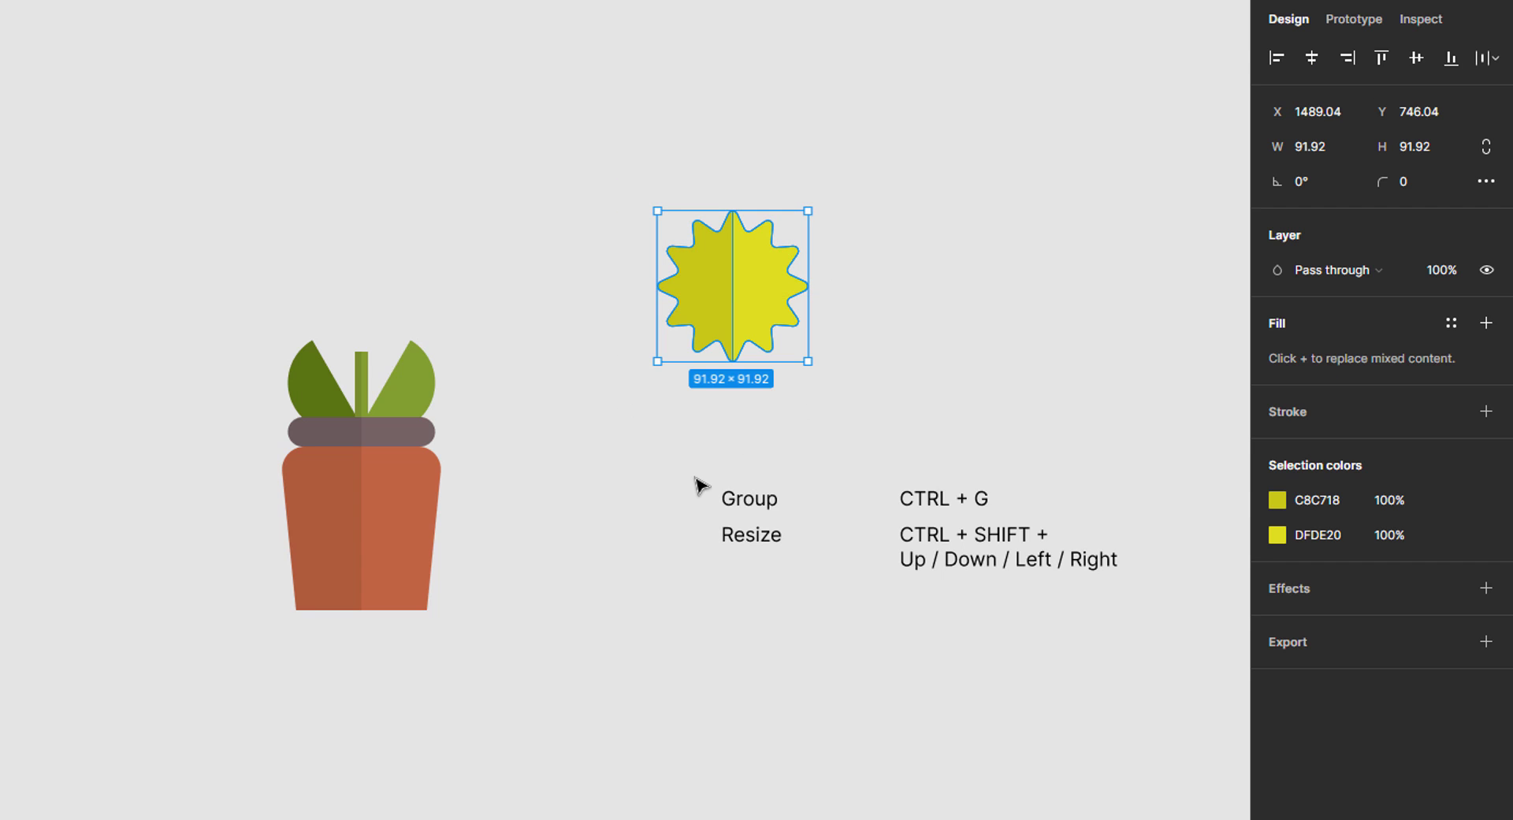
pyautogui.hotkey('ctrl', 'g')
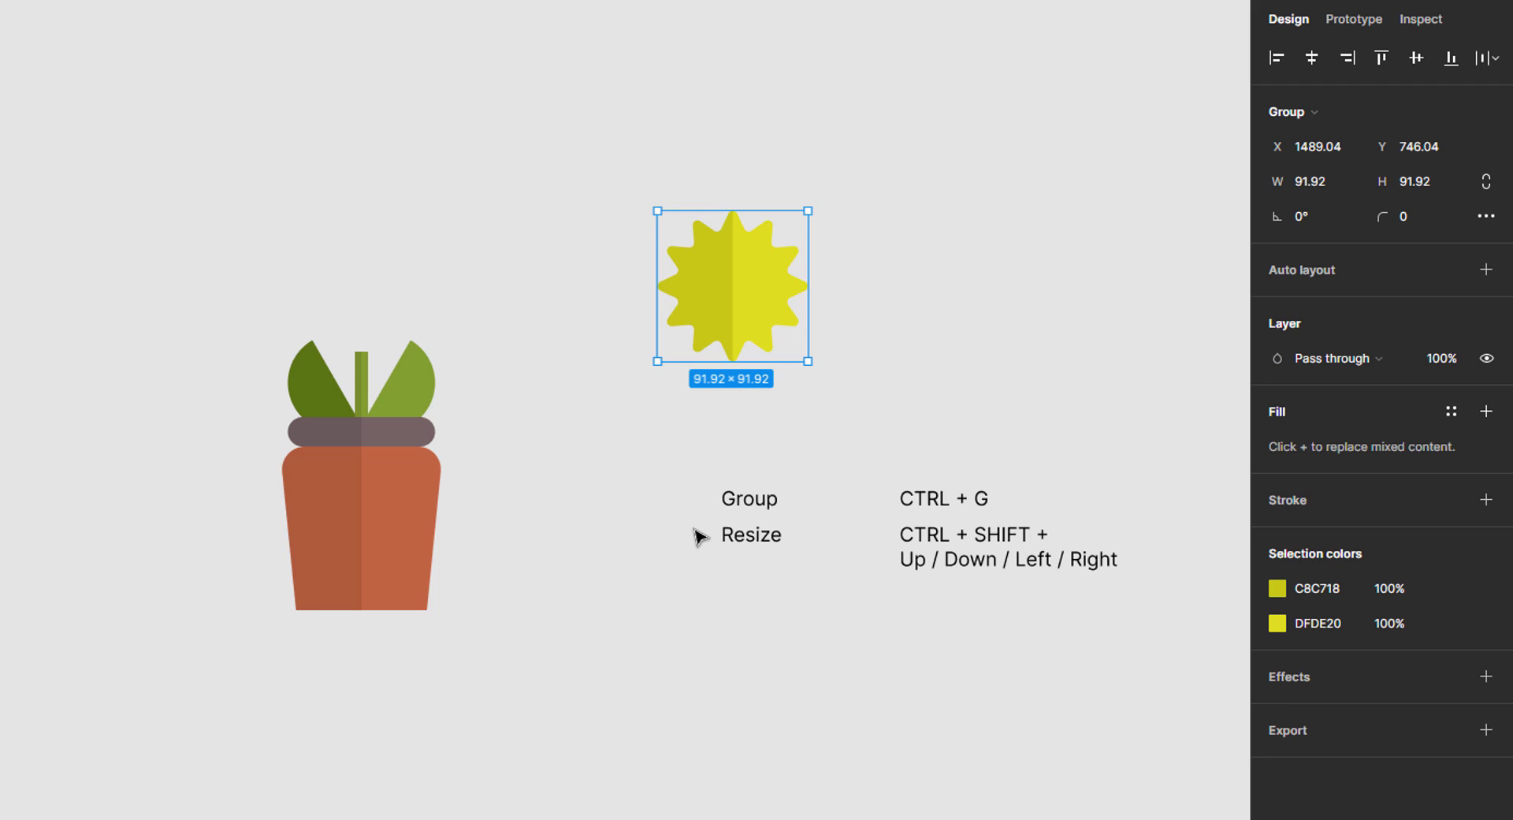
pyautogui.hotkey('ctrl', 'shift', 'Left')
pyautogui.hotkey('ctrl', 'shift', 'Left')
pyautogui.hotkey('ctrl', 'shift', 'Left')
pyautogui.hotkey('ctrl', 'shift', 'Left')
pyautogui.hotkey('ctrl', 'shift', 'Up')
pyautogui.hotkey('ctrl', 'shift', 'Up')
pyautogui.hotkey('ctrl', 'shift', 'Up')
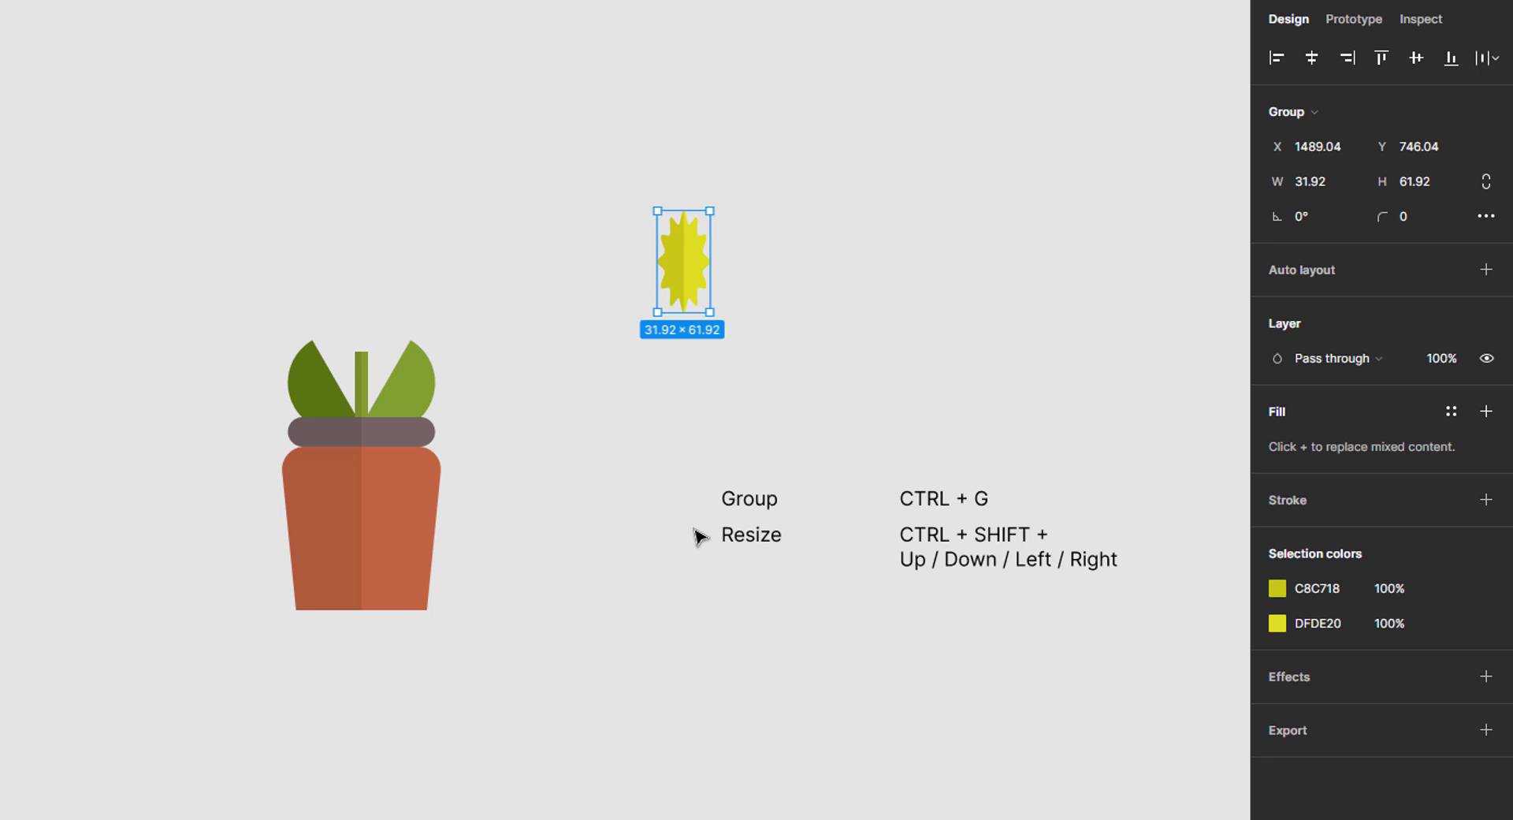
pyautogui.hotkey('ctrl', 'shift', 'Up')
pyautogui.hotkey('ctrl', 'shift', 'Up')
pyautogui.hotkey('ctrl', 'shift', 'Up')
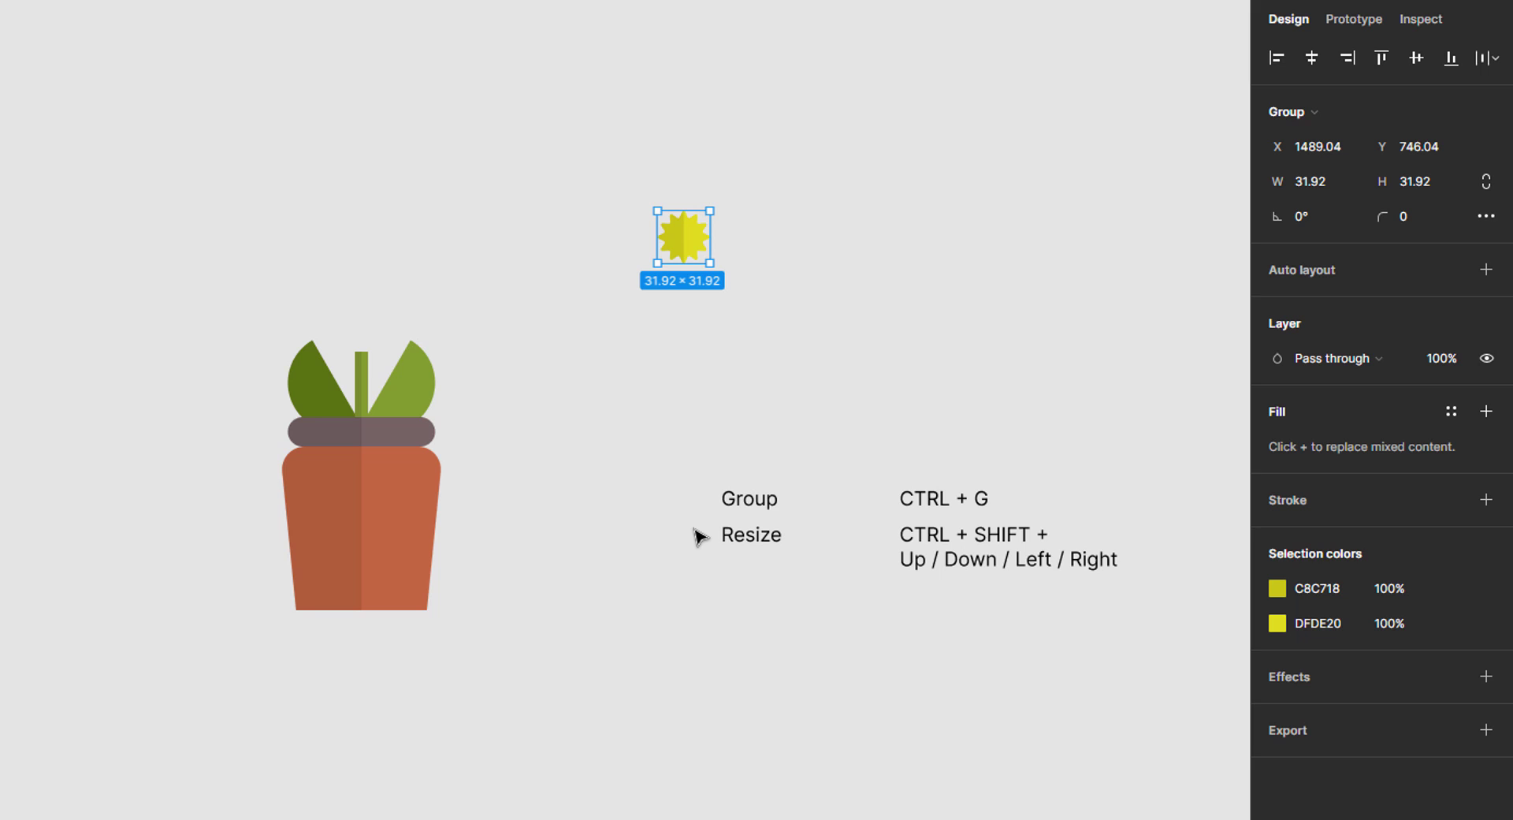
# Place the two-tone flower atop the middle stem and group that plant into one 100×175 group.
pyautogui.moveTo(686, 240)
pyautogui.mouseDown()
pyautogui.moveTo(387, 332)
pyautogui.moveTo(367, 357)
pyautogui.mouseUp()
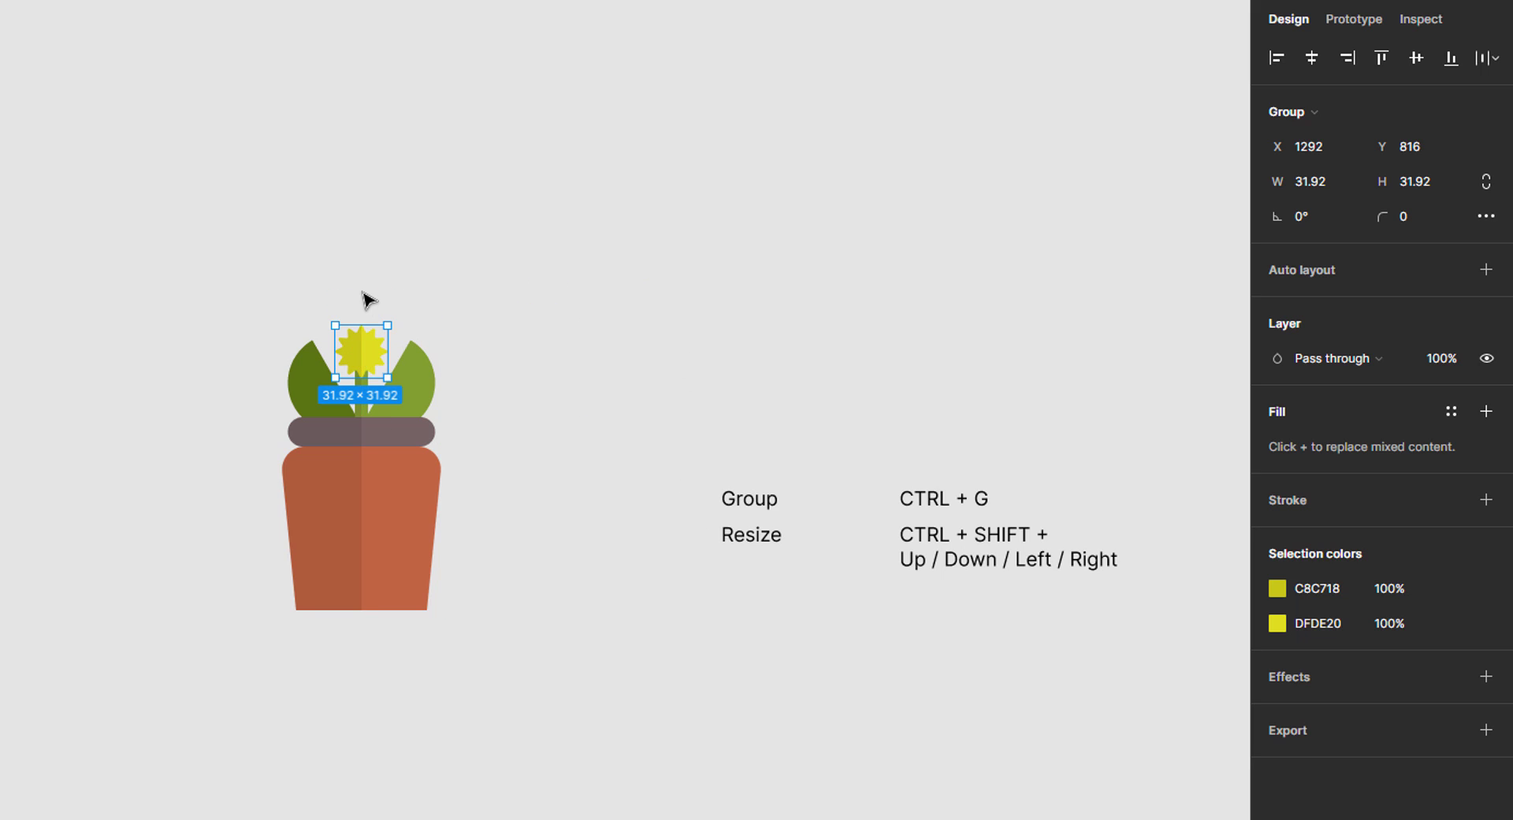
pyautogui.press('Up')
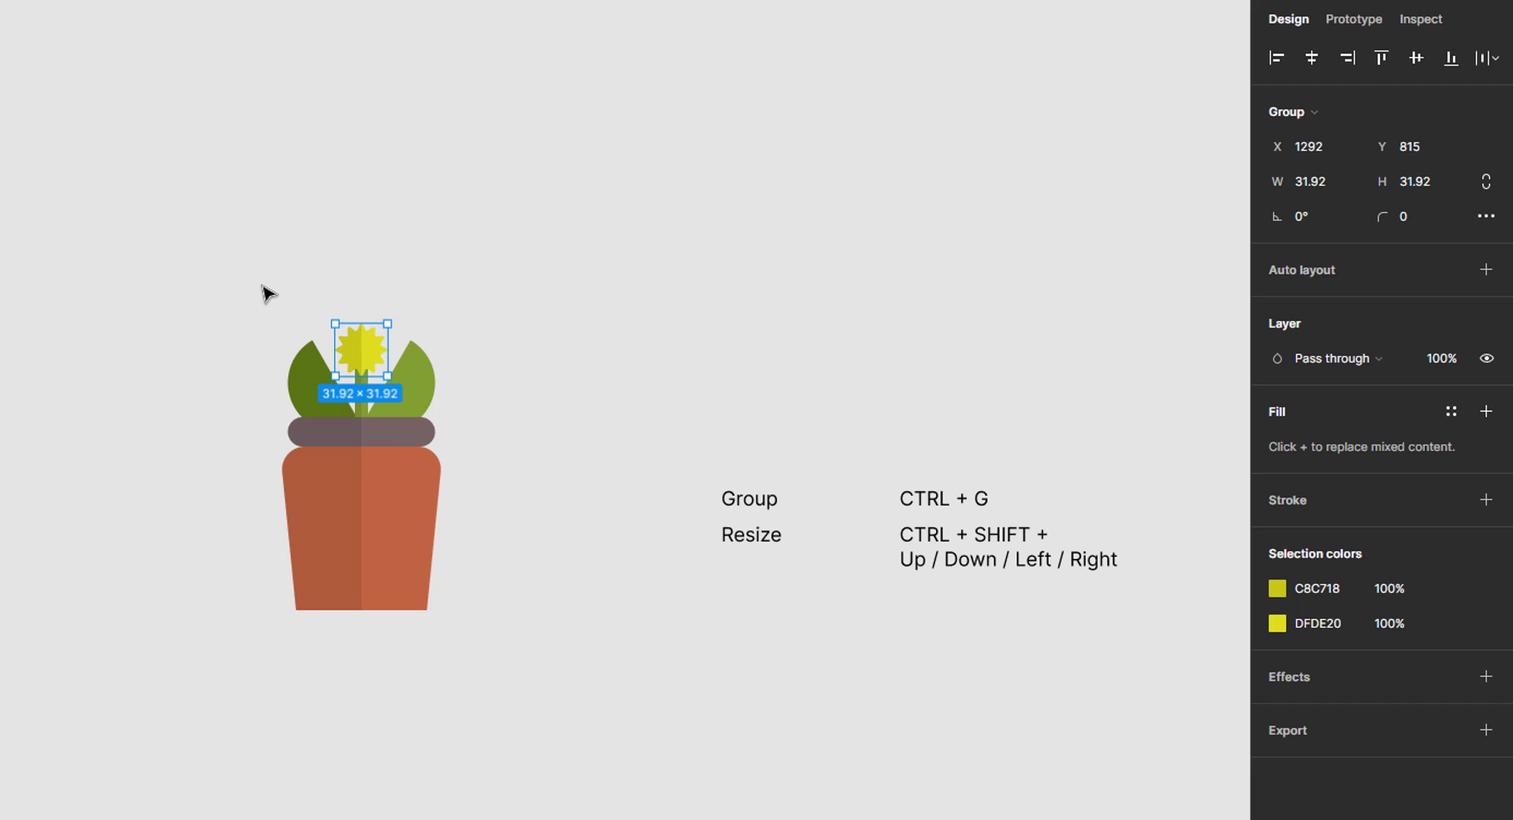
pyautogui.moveTo(264, 289); pyautogui.dragTo(477, 542)
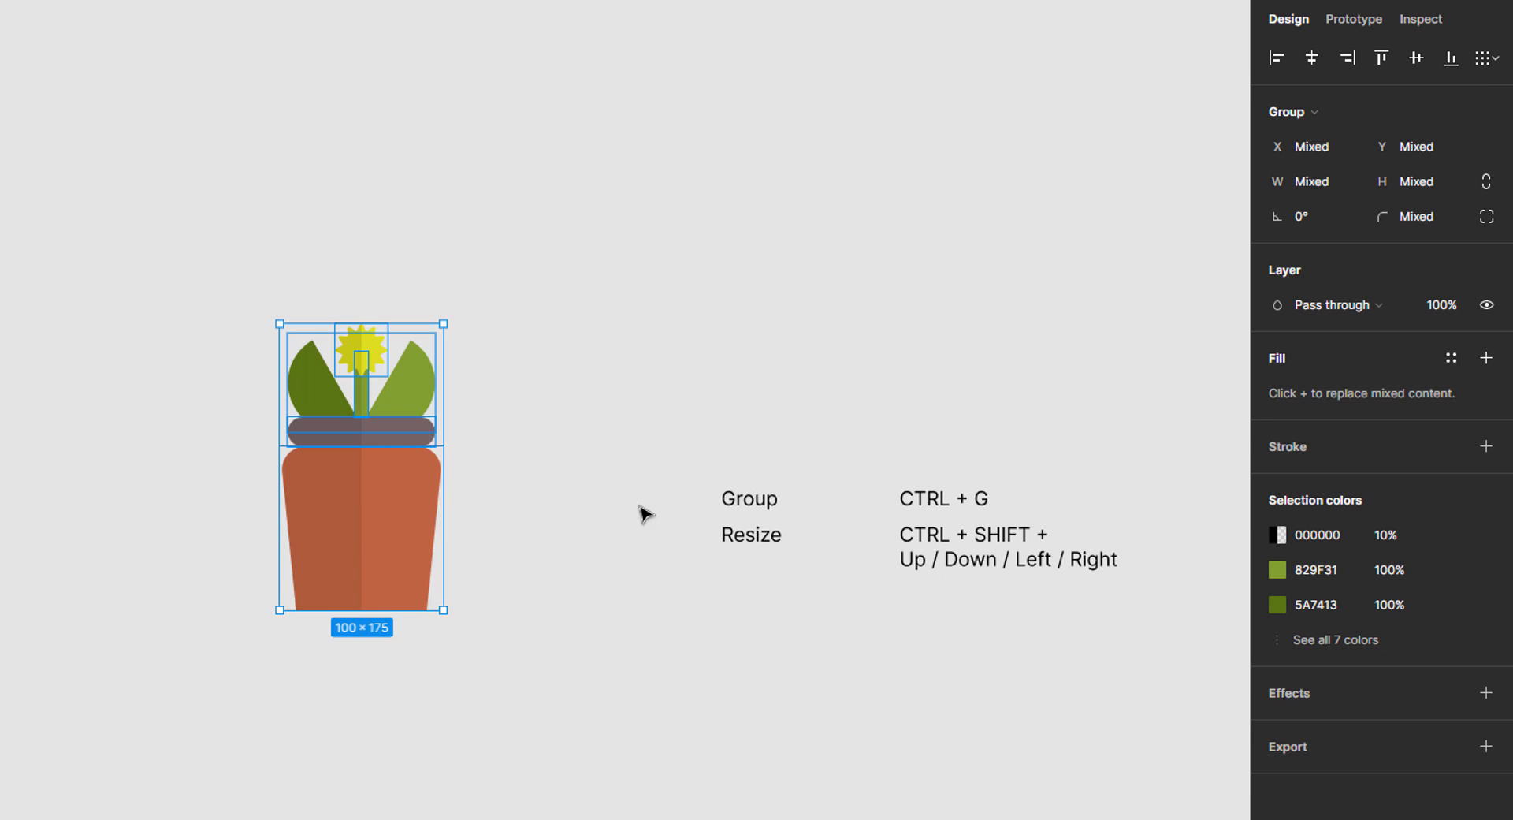
pyautogui.hotkey('ctrl', 'g')
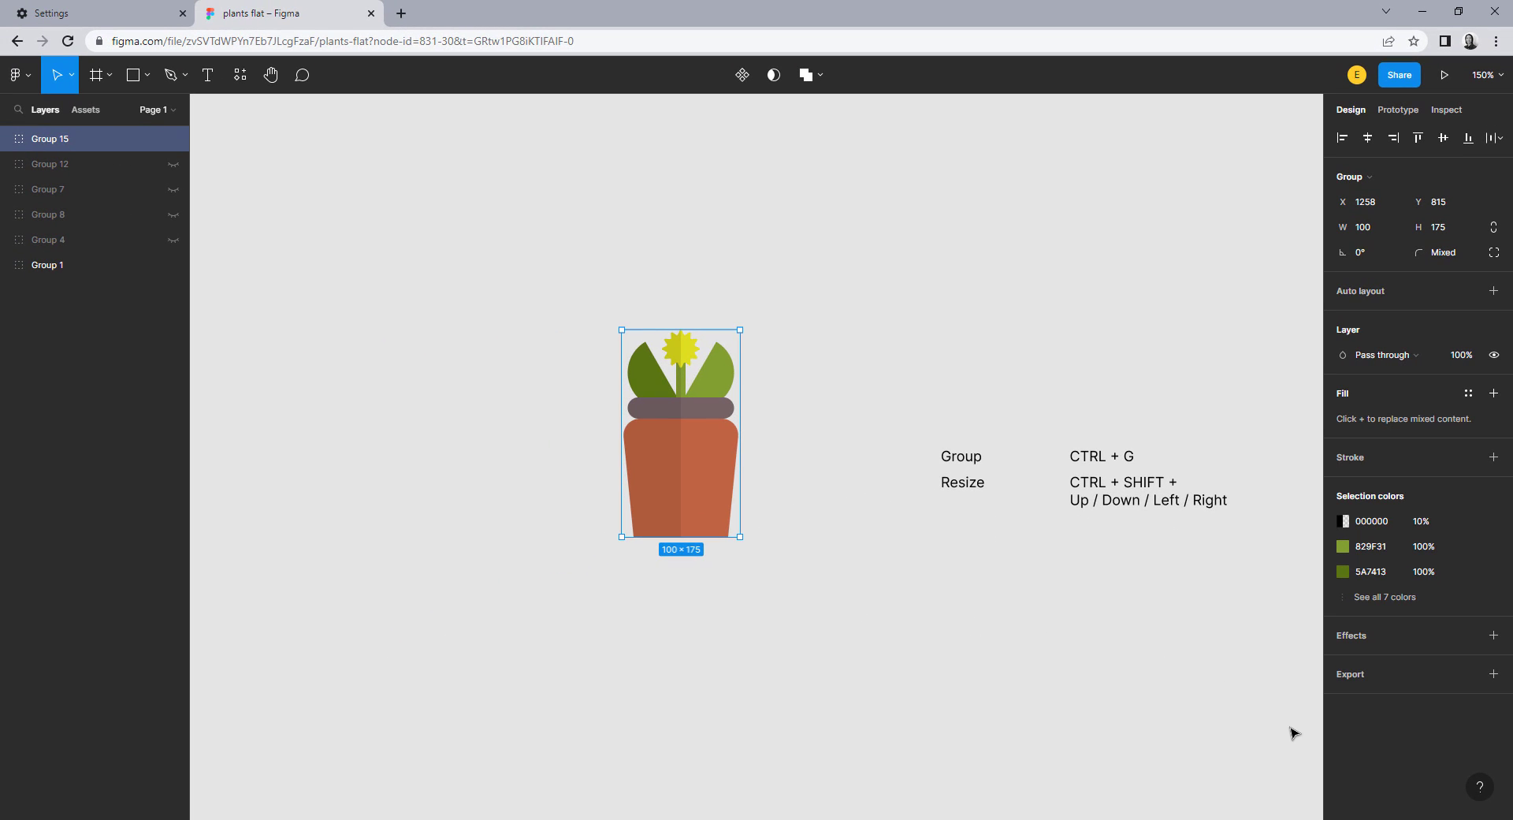
pyautogui.click(1293, 737)
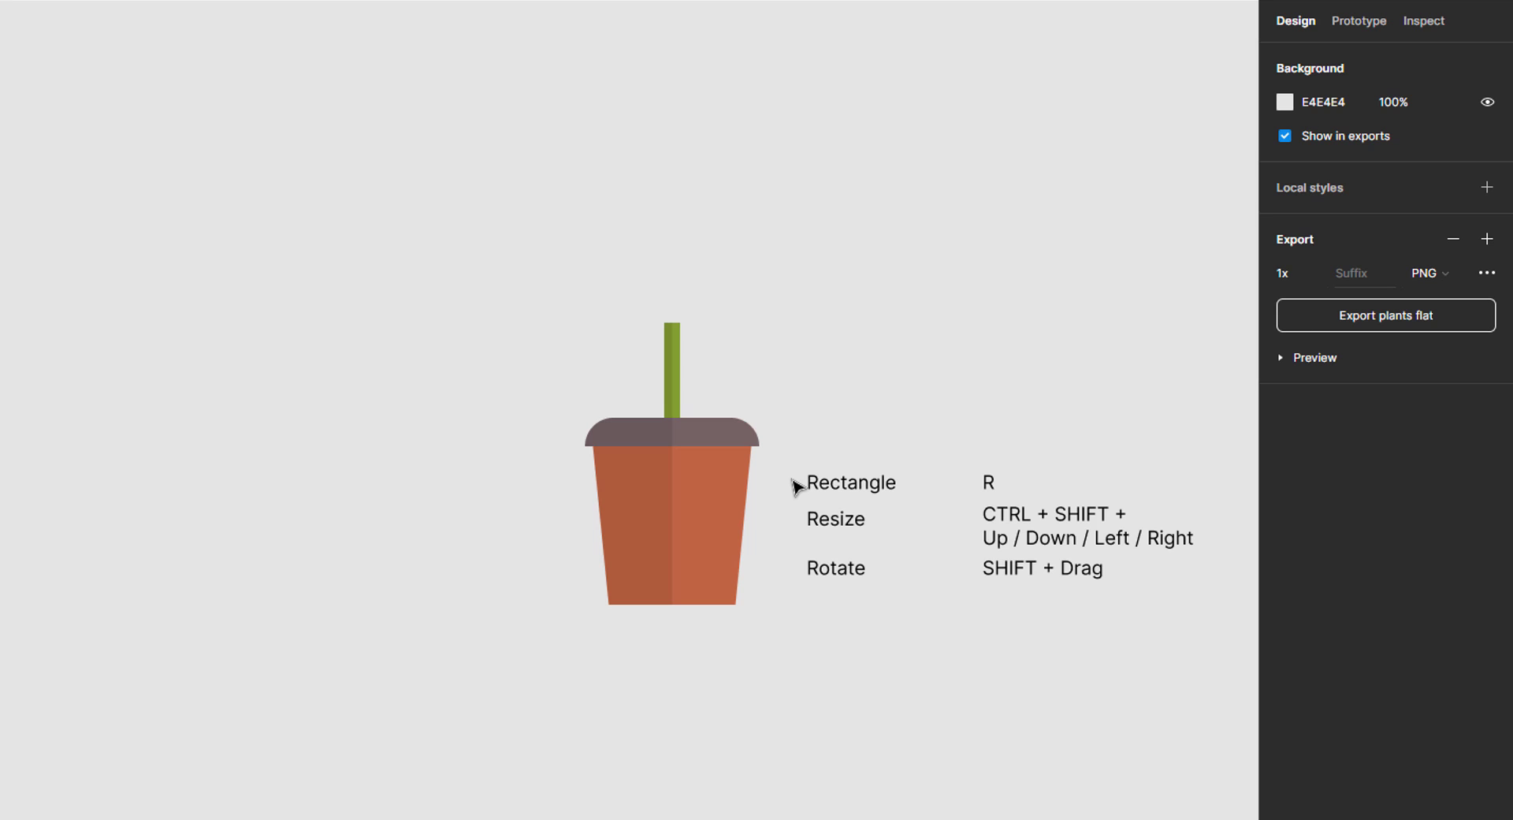
# Draw a 70×70 green square beside the third pot, rotated into a diamond.
pyautogui.press('r')
pyautogui.click(910, 281)
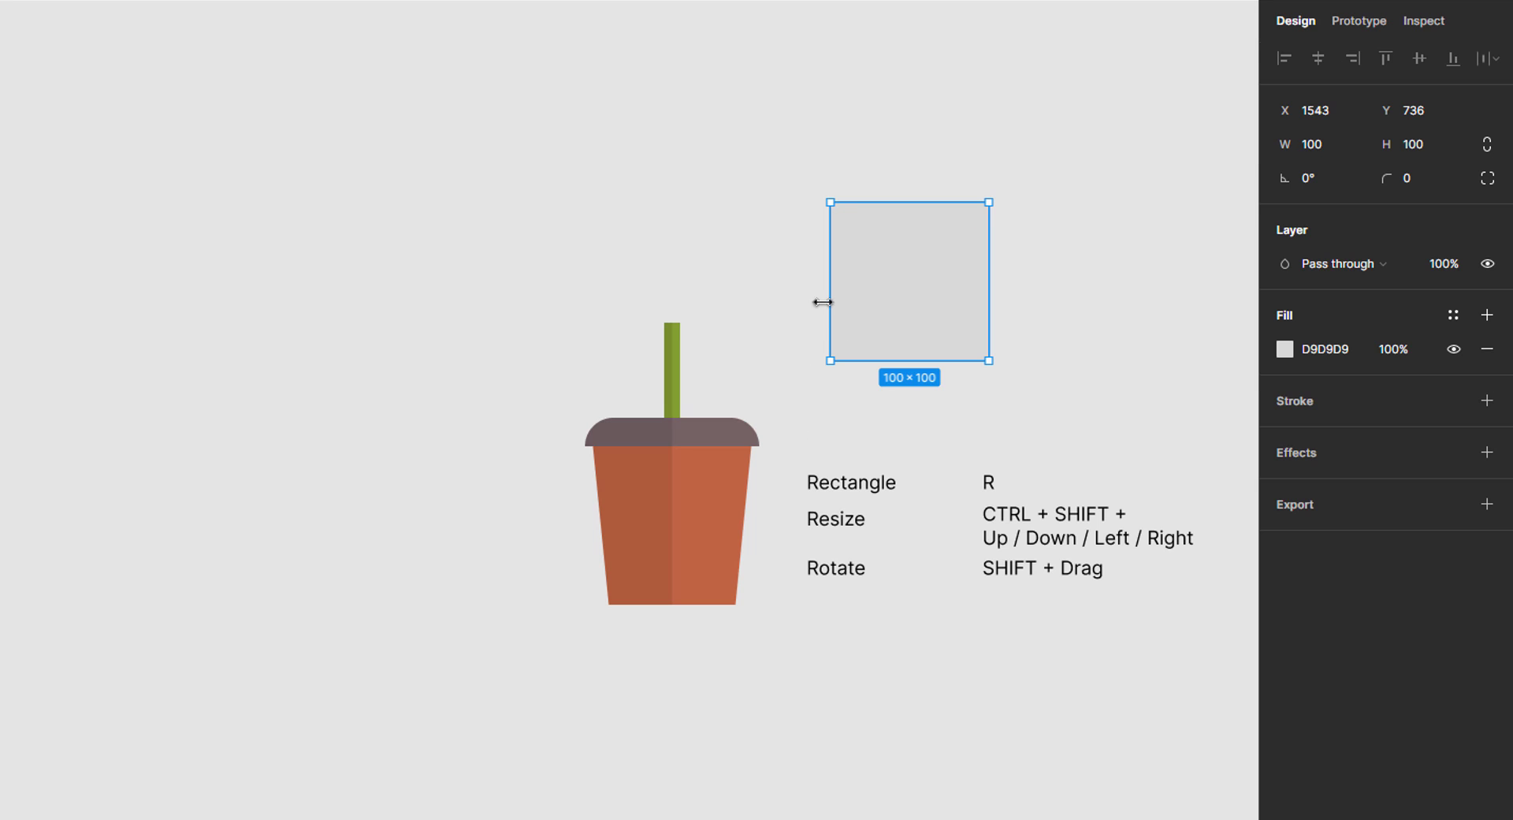
pyautogui.hotkey('ctrl', 'shift', 'Left')
pyautogui.hotkey('ctrl', 'shift', 'Left')
pyautogui.hotkey('ctrl', 'shift', 'Left')
pyautogui.hotkey('ctrl', 'shift', 'Left')
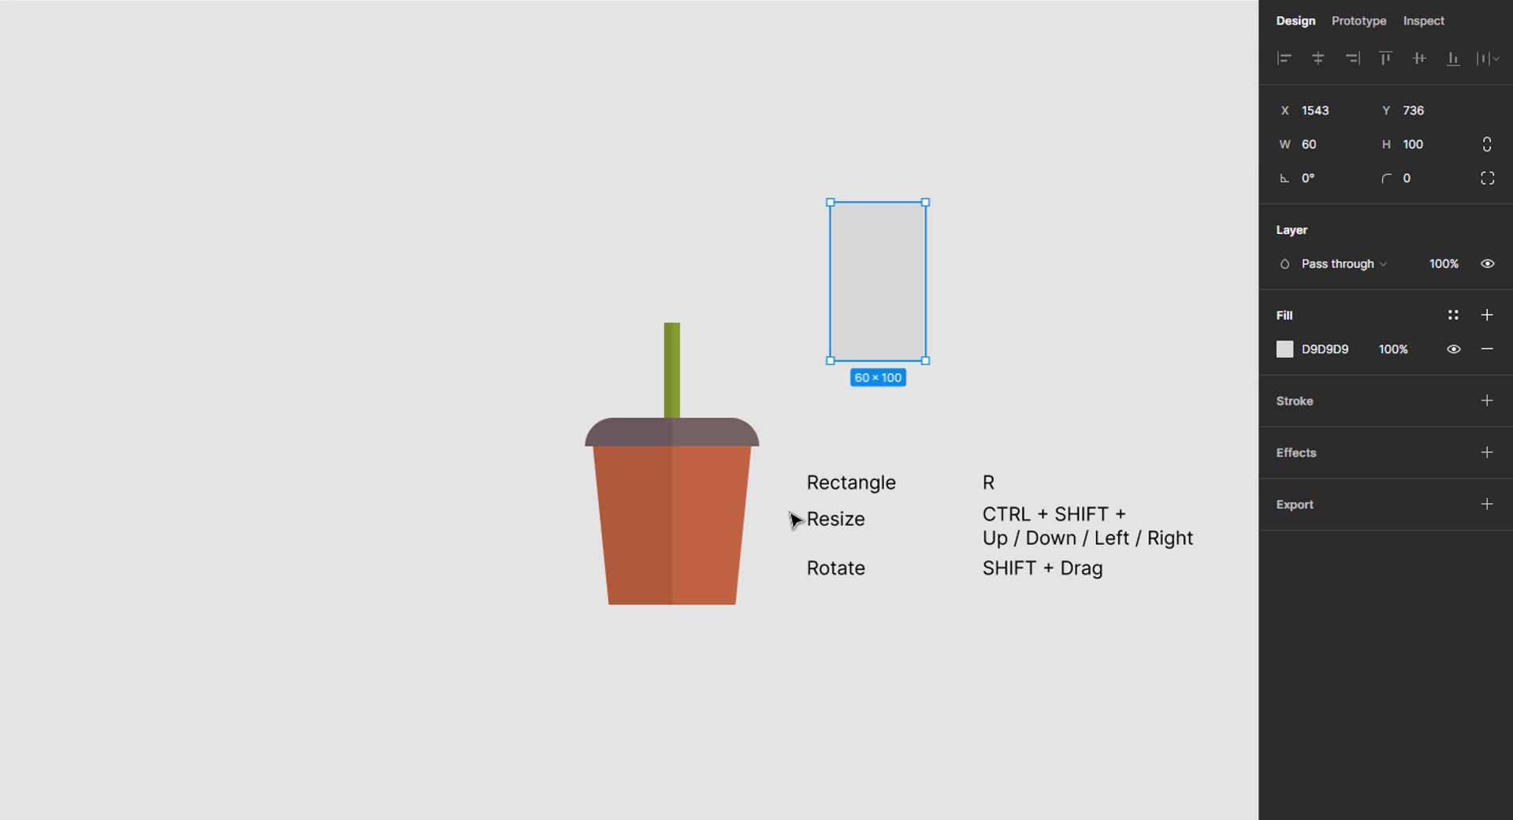
pyautogui.hotkey('ctrl', 'shift', 'Up')
pyautogui.hotkey('ctrl', 'shift', 'Up')
pyautogui.hotkey('ctrl', 'shift', 'Up')
pyautogui.hotkey('ctrl', 'shift', 'Up')
pyautogui.hotkey('ctrl', 'shift', 'Right')
pyautogui.hotkey('ctrl', 'shift', 'Down')
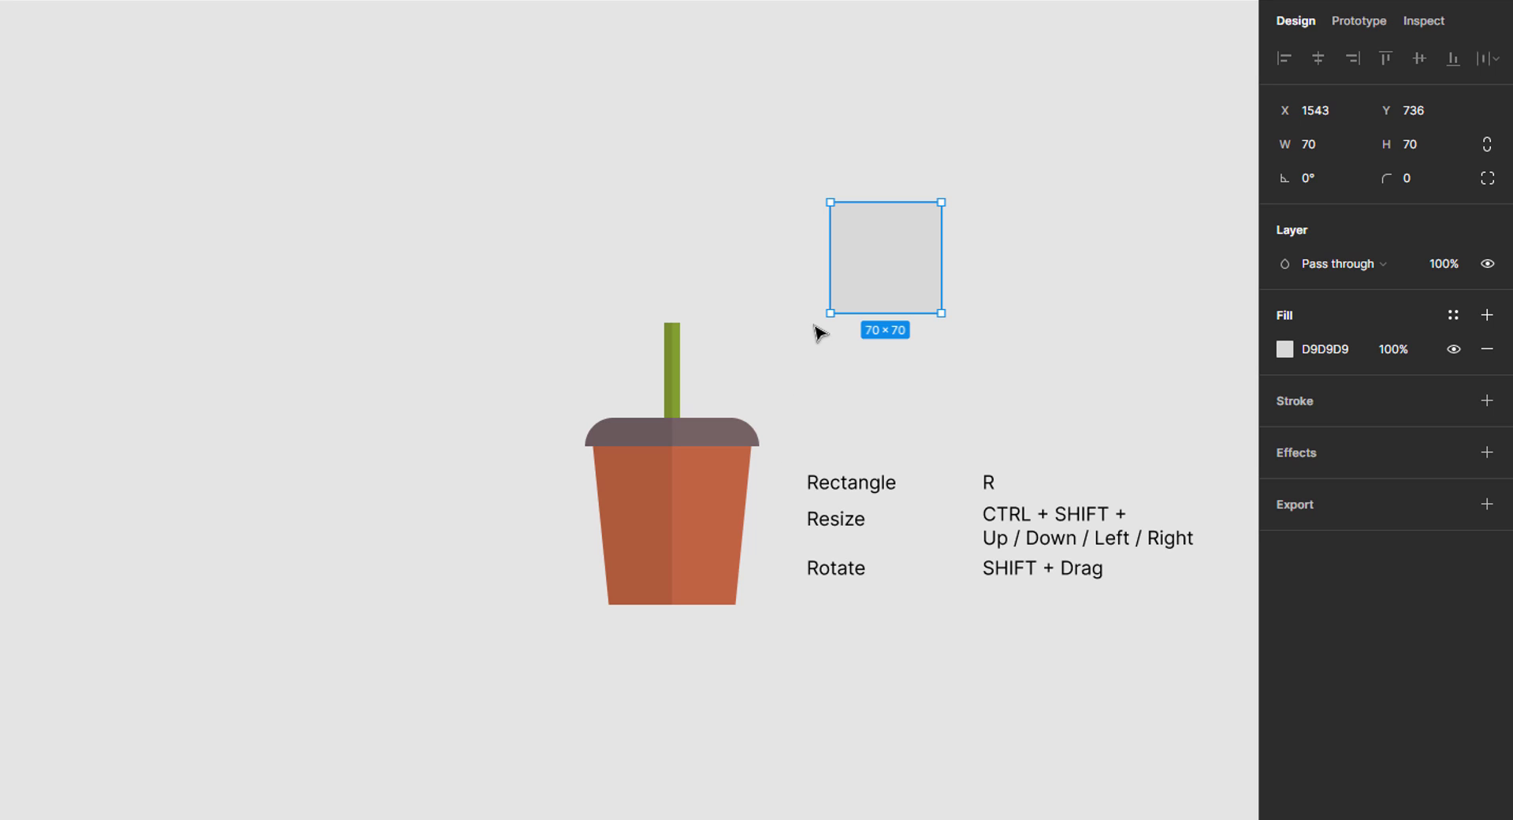
pyautogui.moveTo(815, 317); pyautogui.dragTo(787, 260)
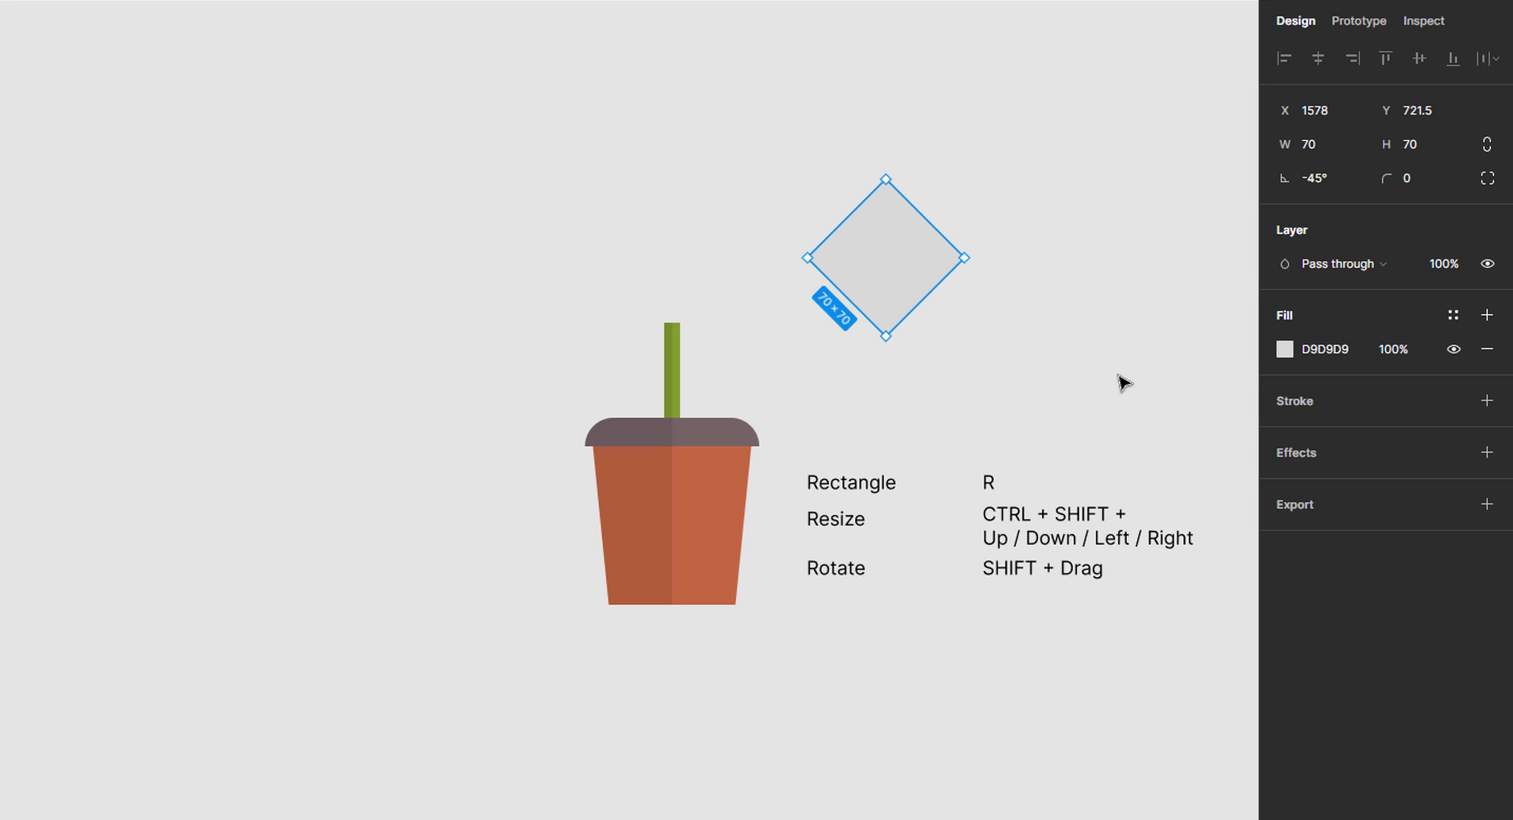
pyautogui.click(1360, 352)
pyautogui.write('829f31')
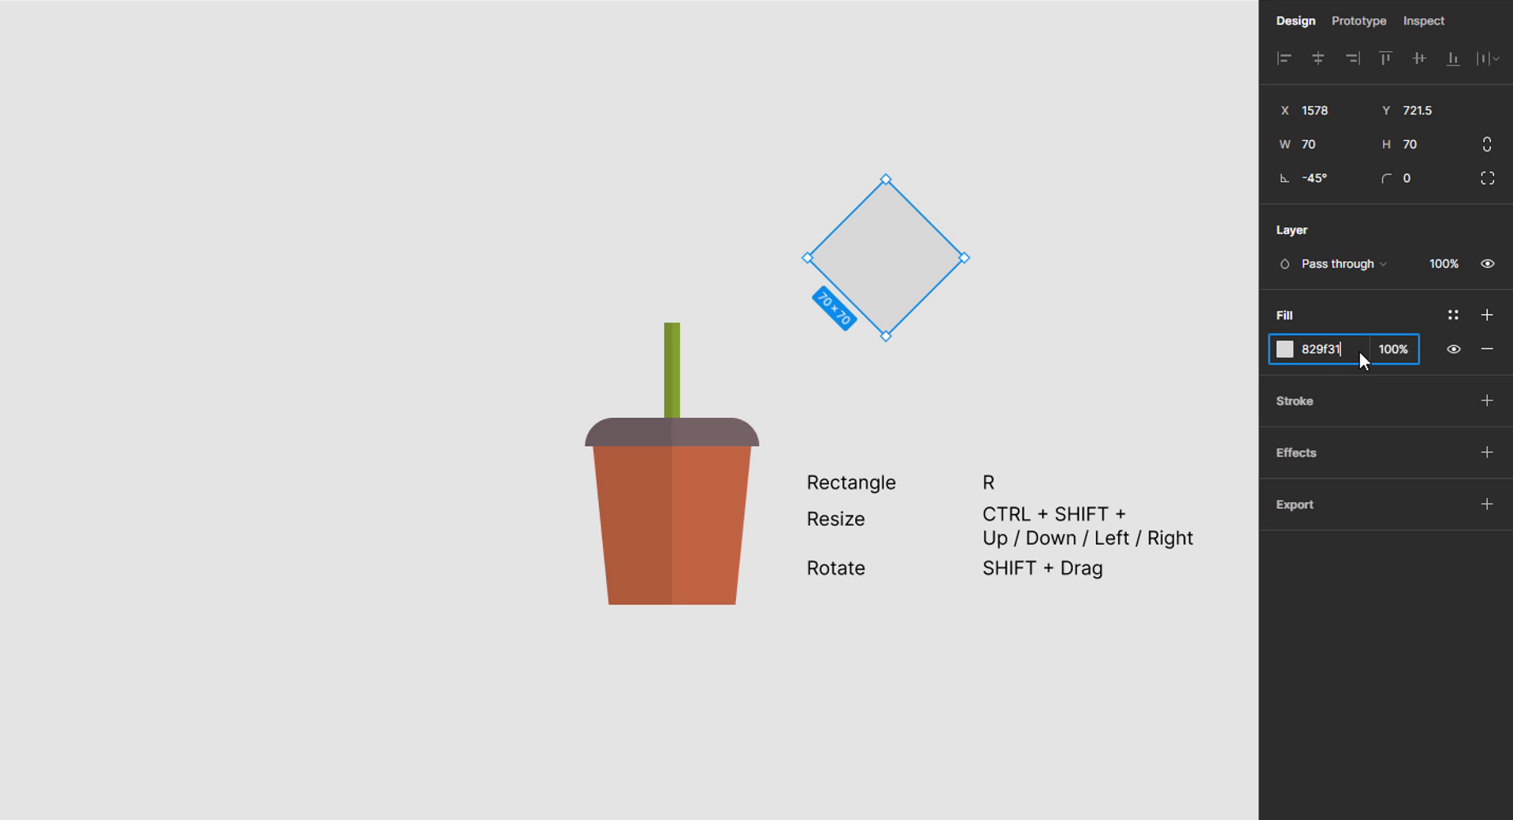
pyautogui.press('Return')
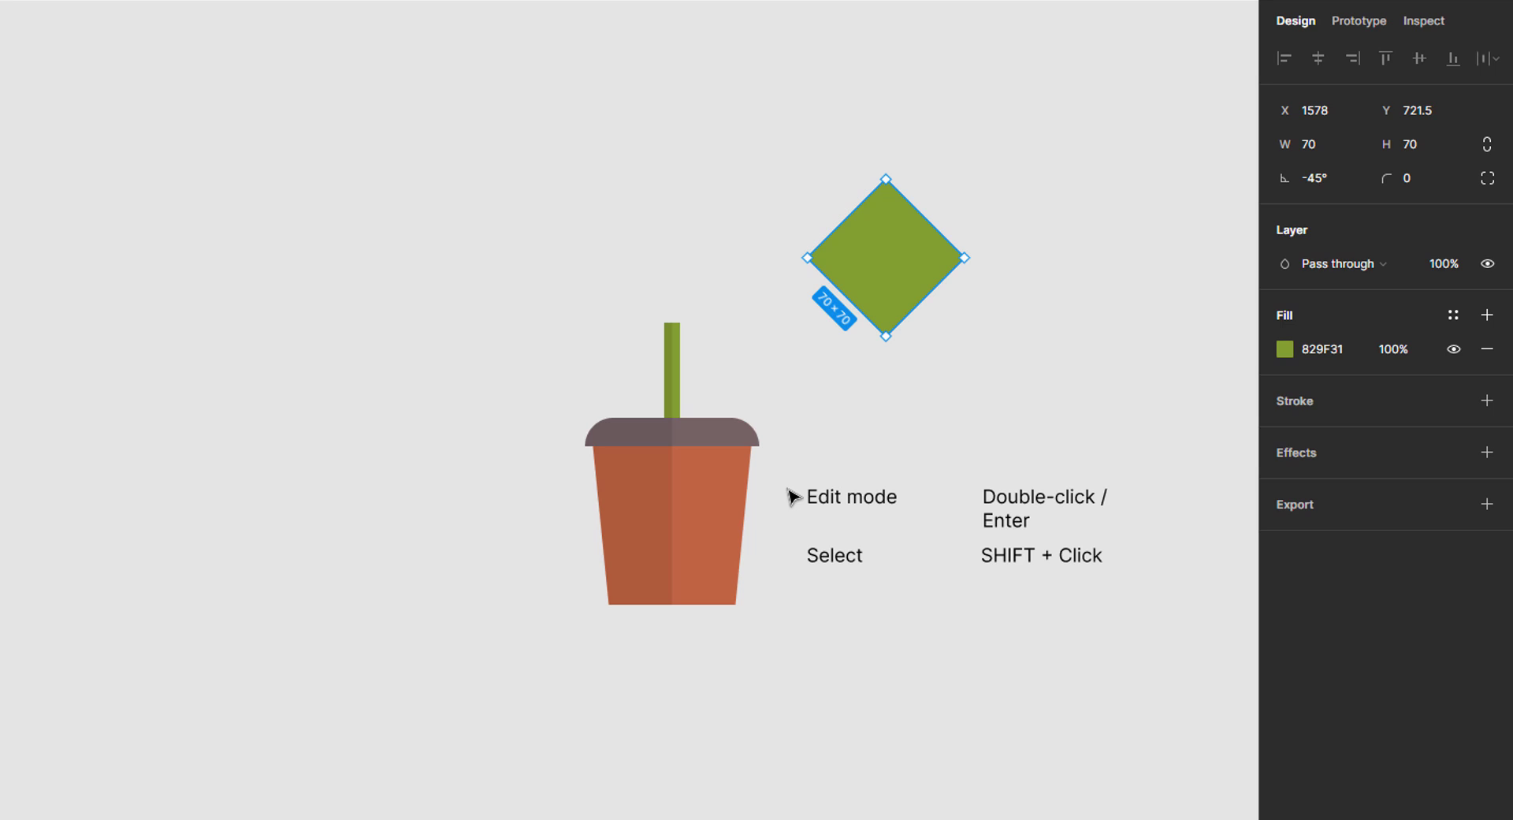
# Round the diamond's left and right corners to 50, forming a pointed leaf.
pyautogui.press('Return')
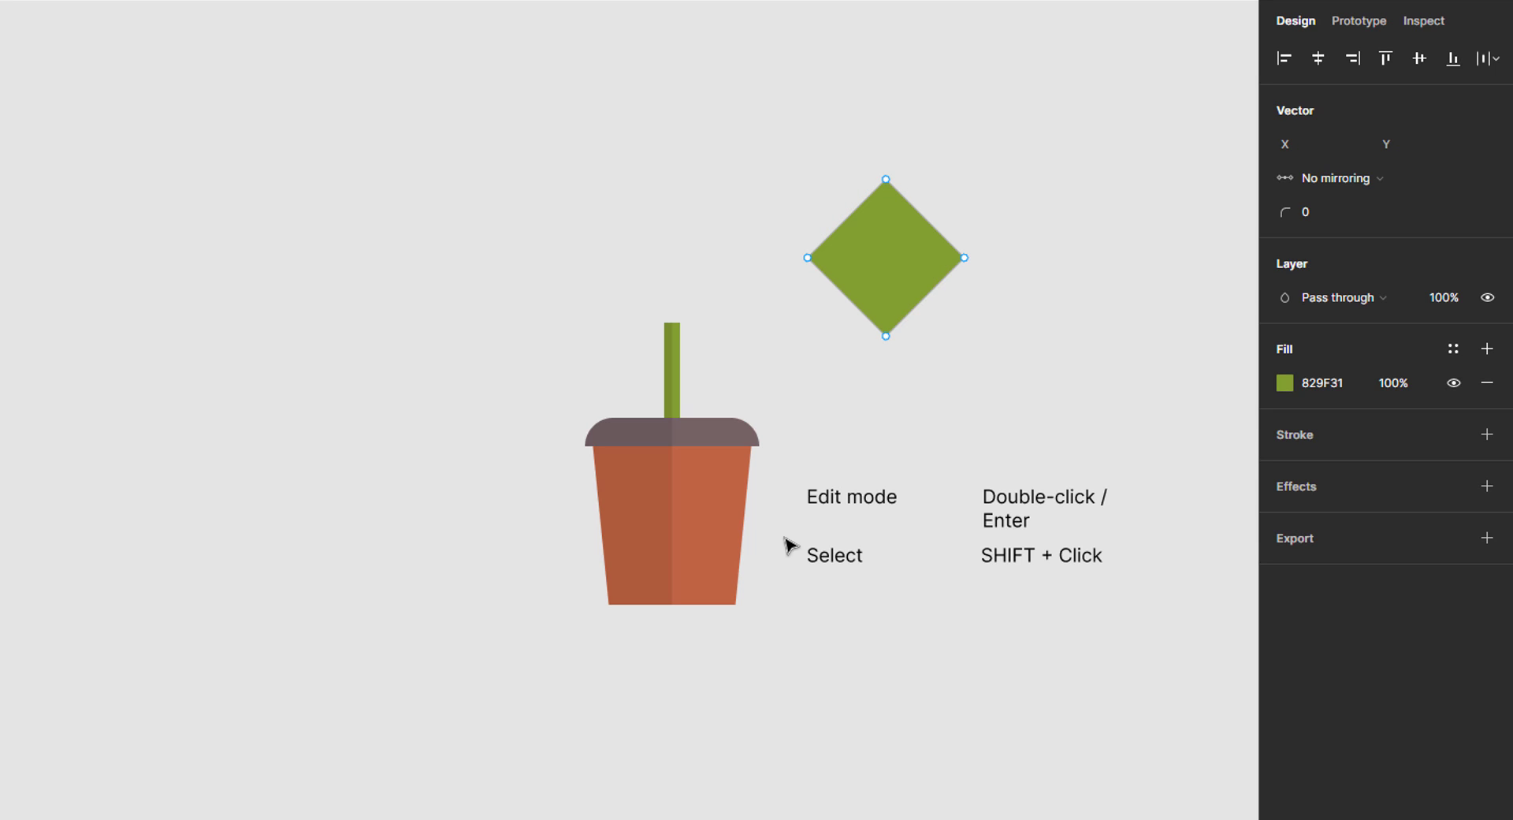
pyautogui.click(808, 258)
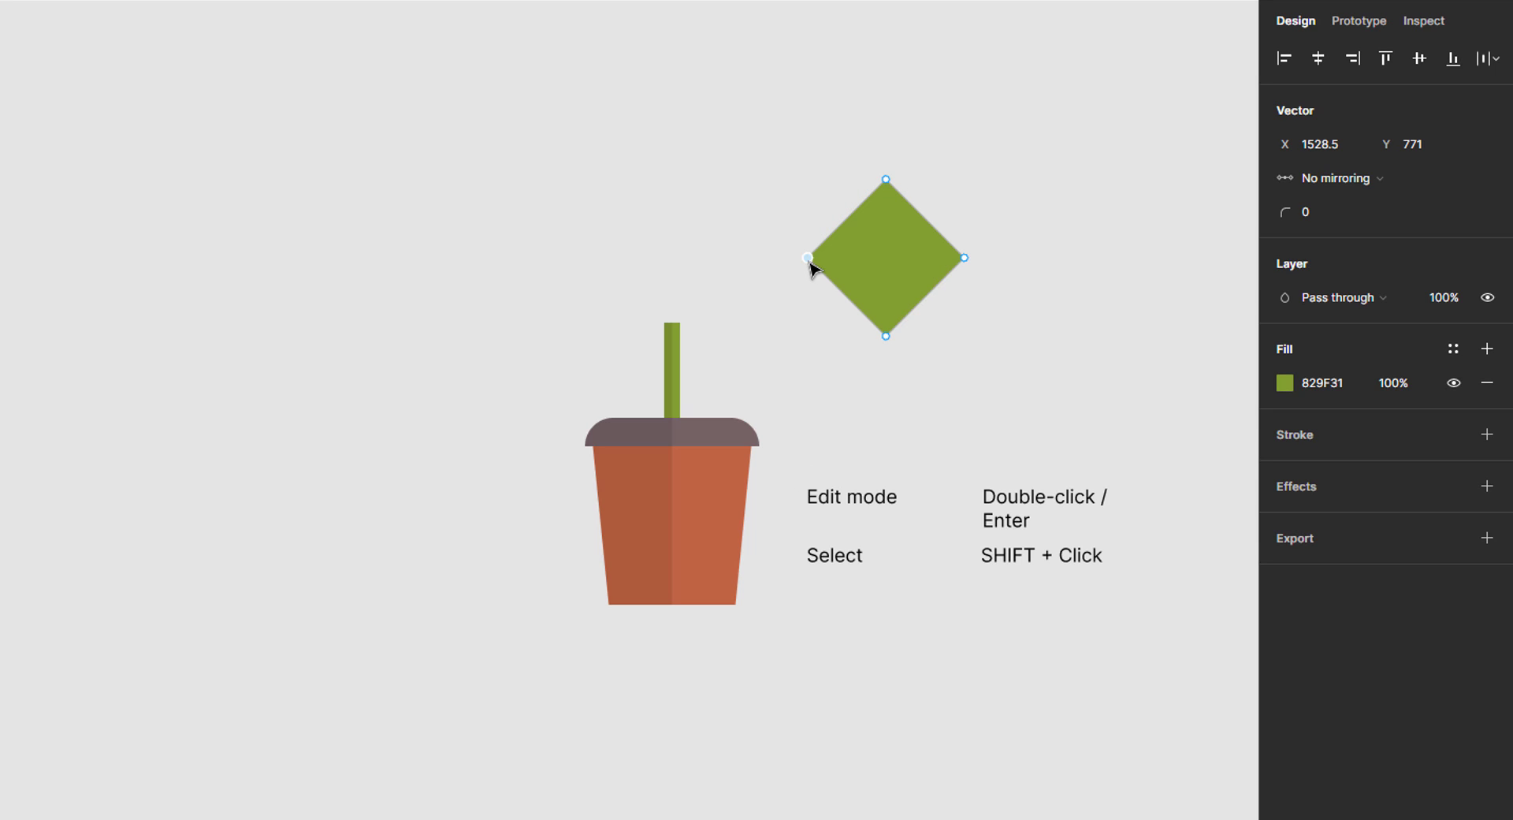
pyautogui.keyDown('shift'); pyautogui.click(964, 258); pyautogui.keyUp('shift')
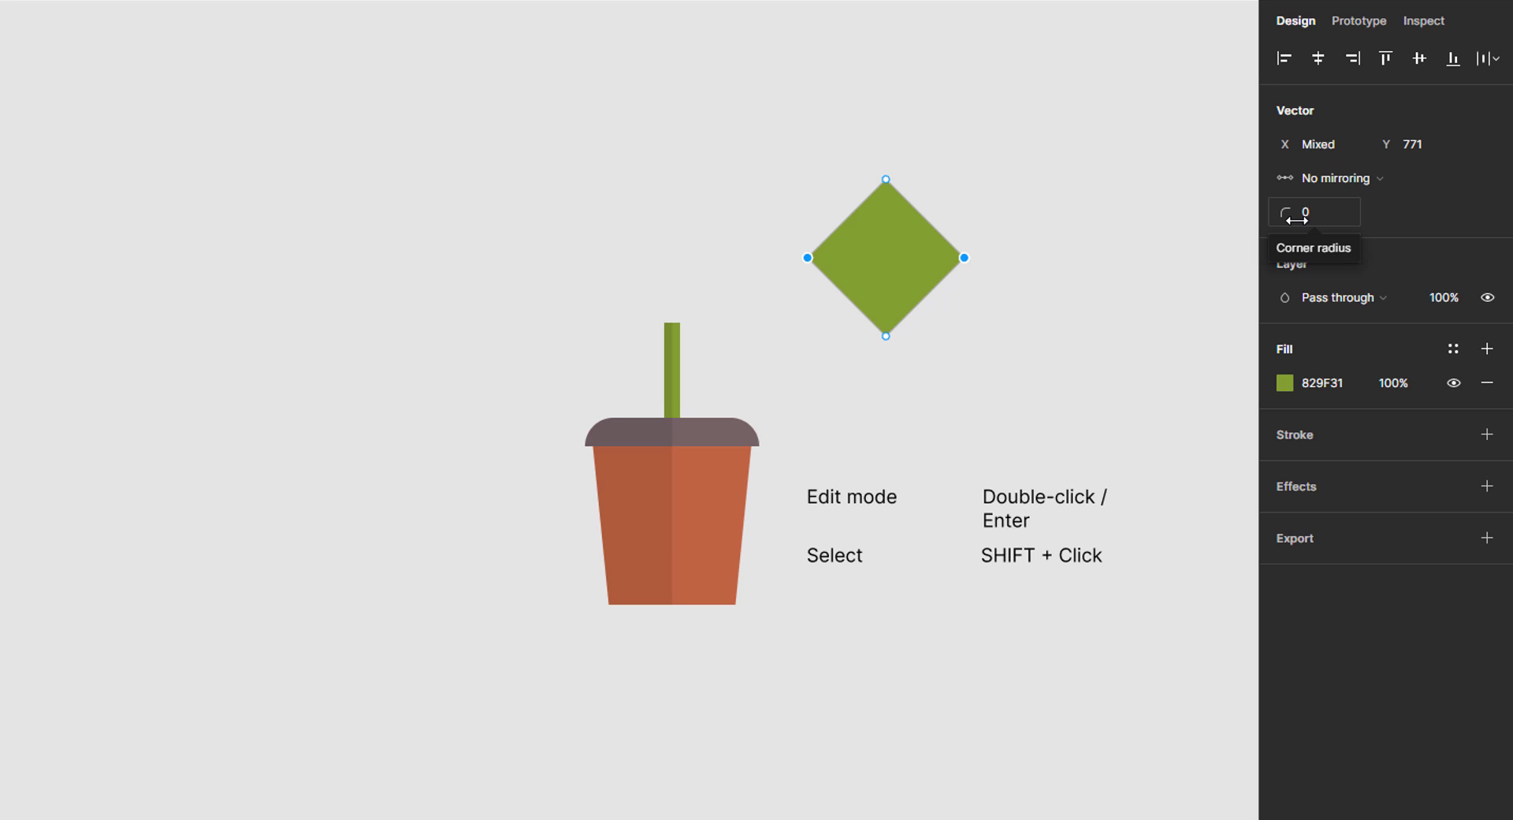
pyautogui.moveTo(1299, 218); pyautogui.dragTo(1405, 214)
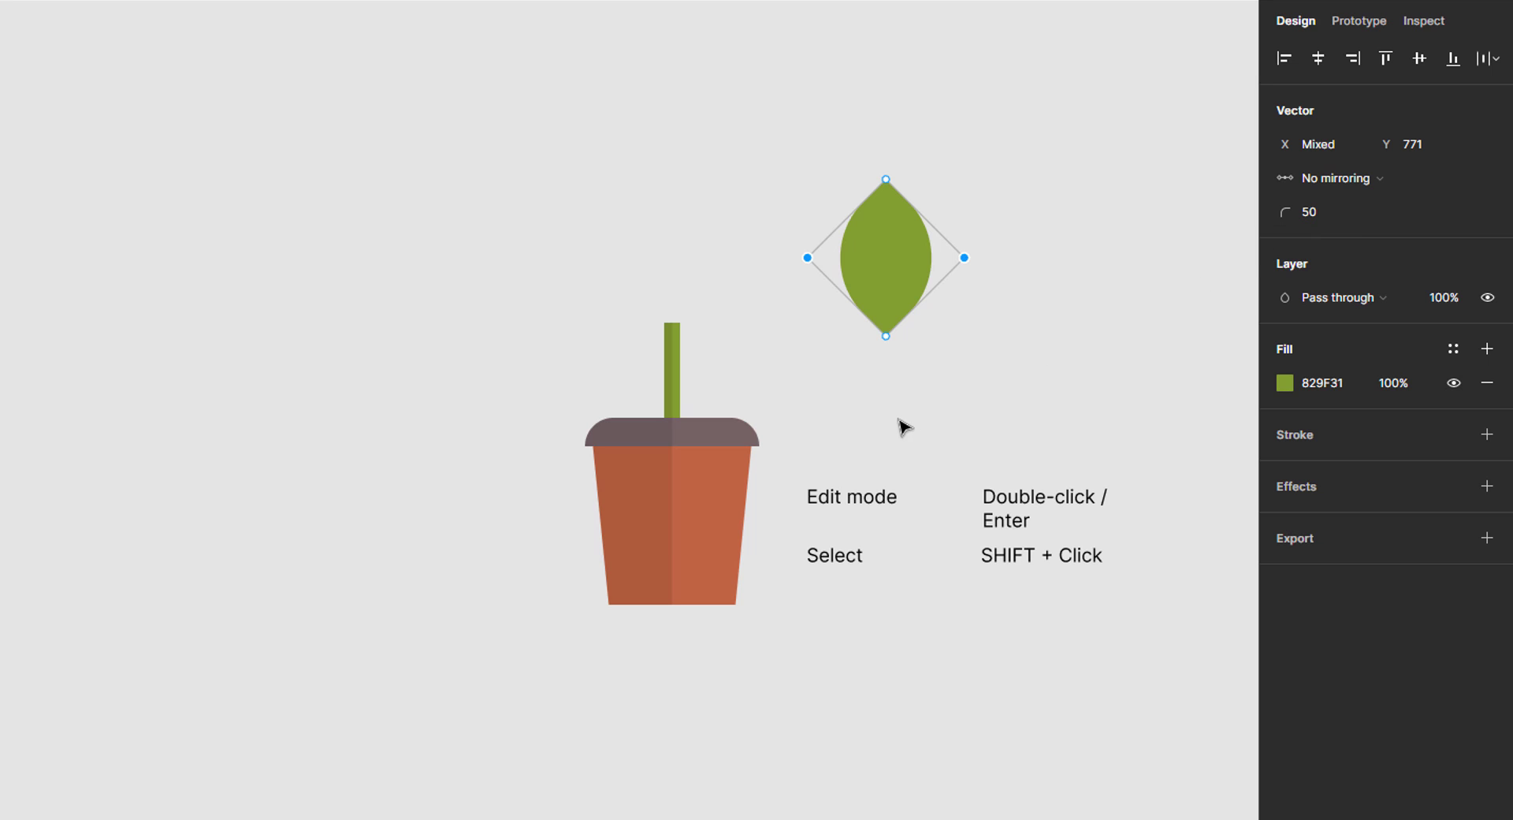
pyautogui.press('Escape')
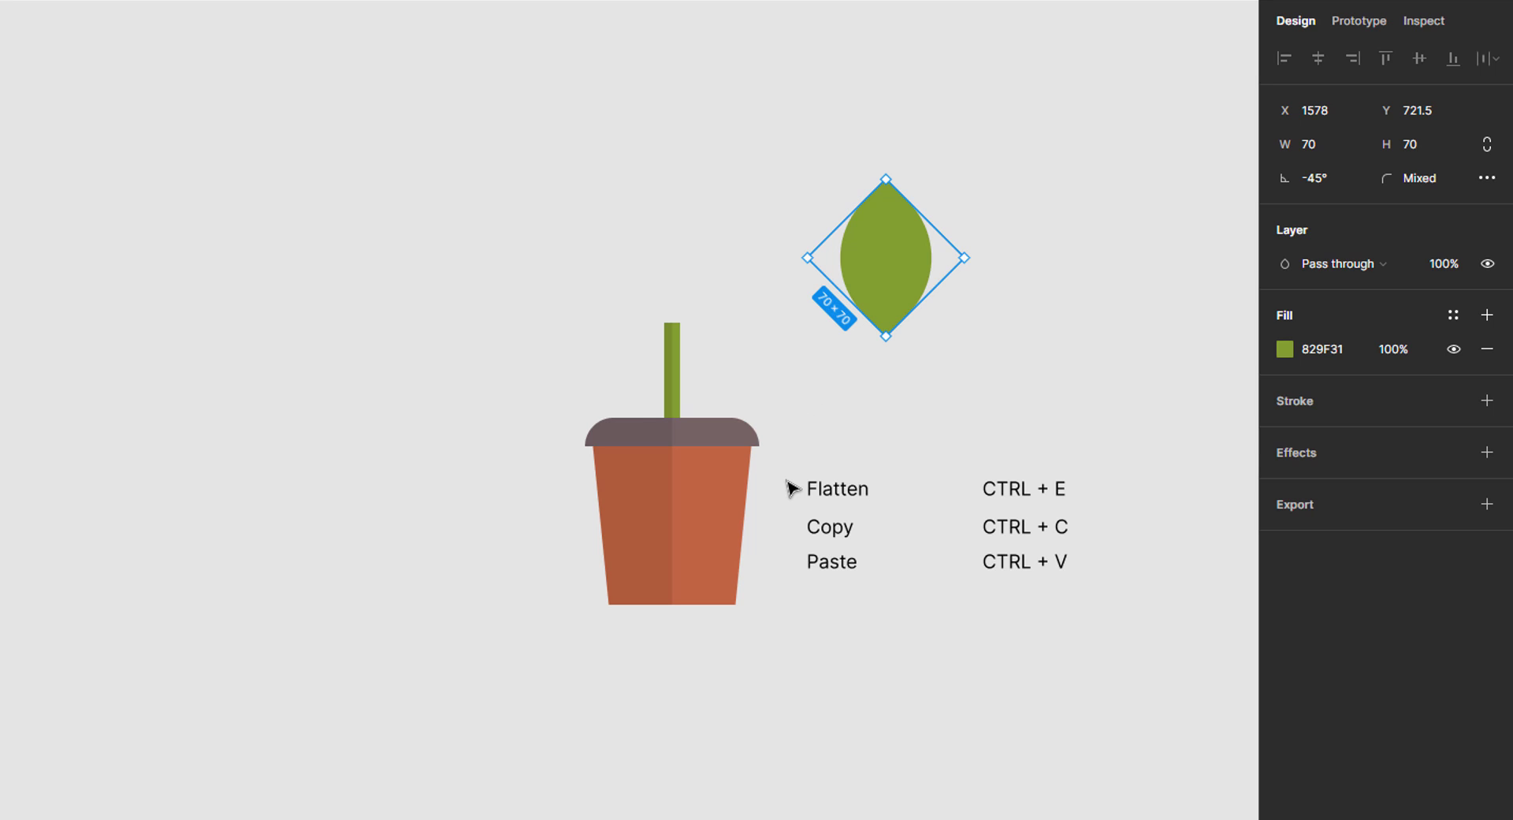
# Flatten the leaf and split it lengthwise into two halves with a midrib line.
pyautogui.hotkey('ctrl', 'e')
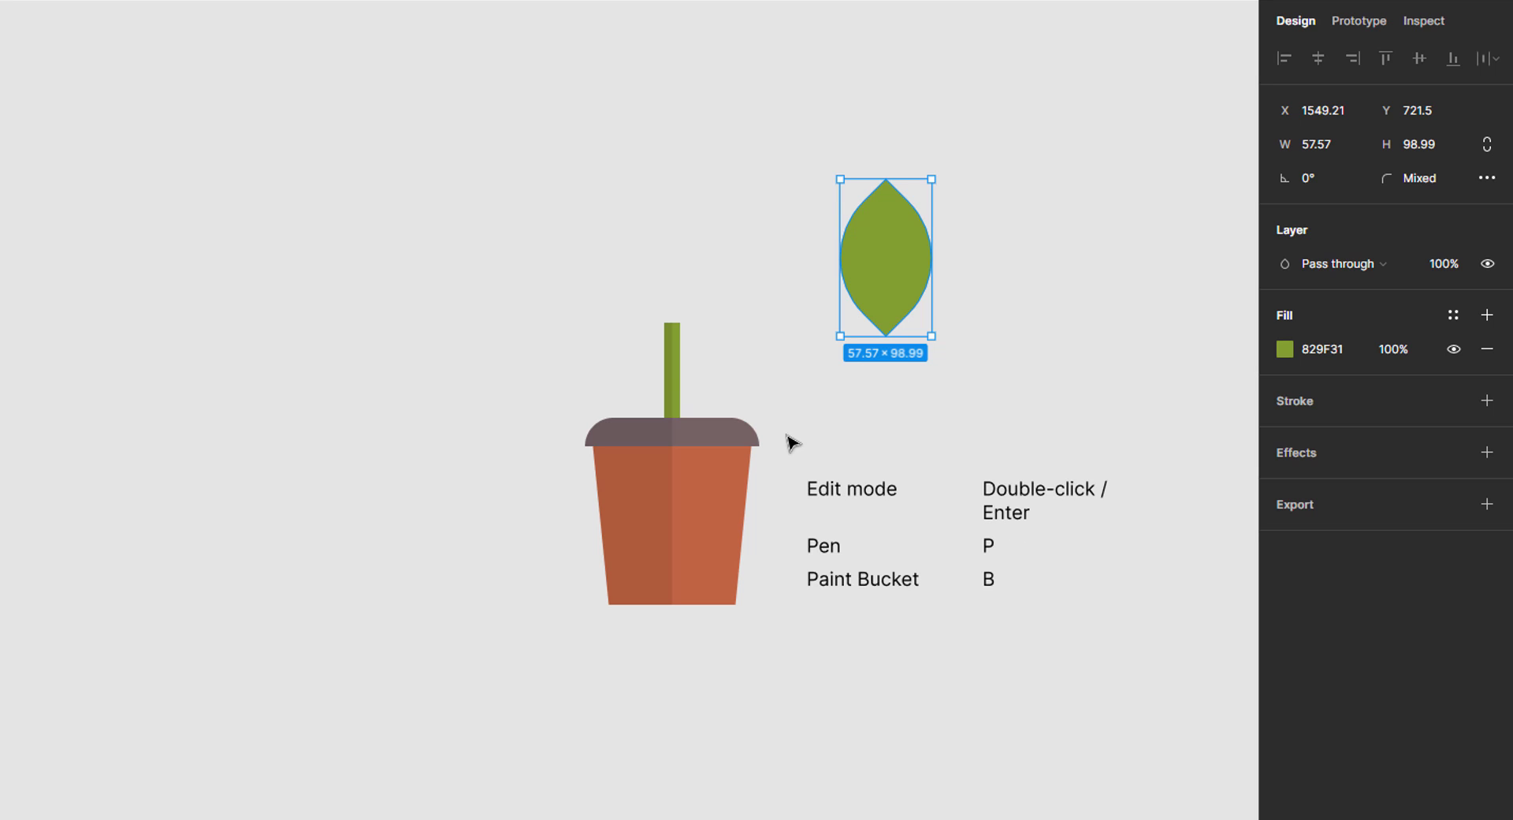
pyautogui.press('Return')
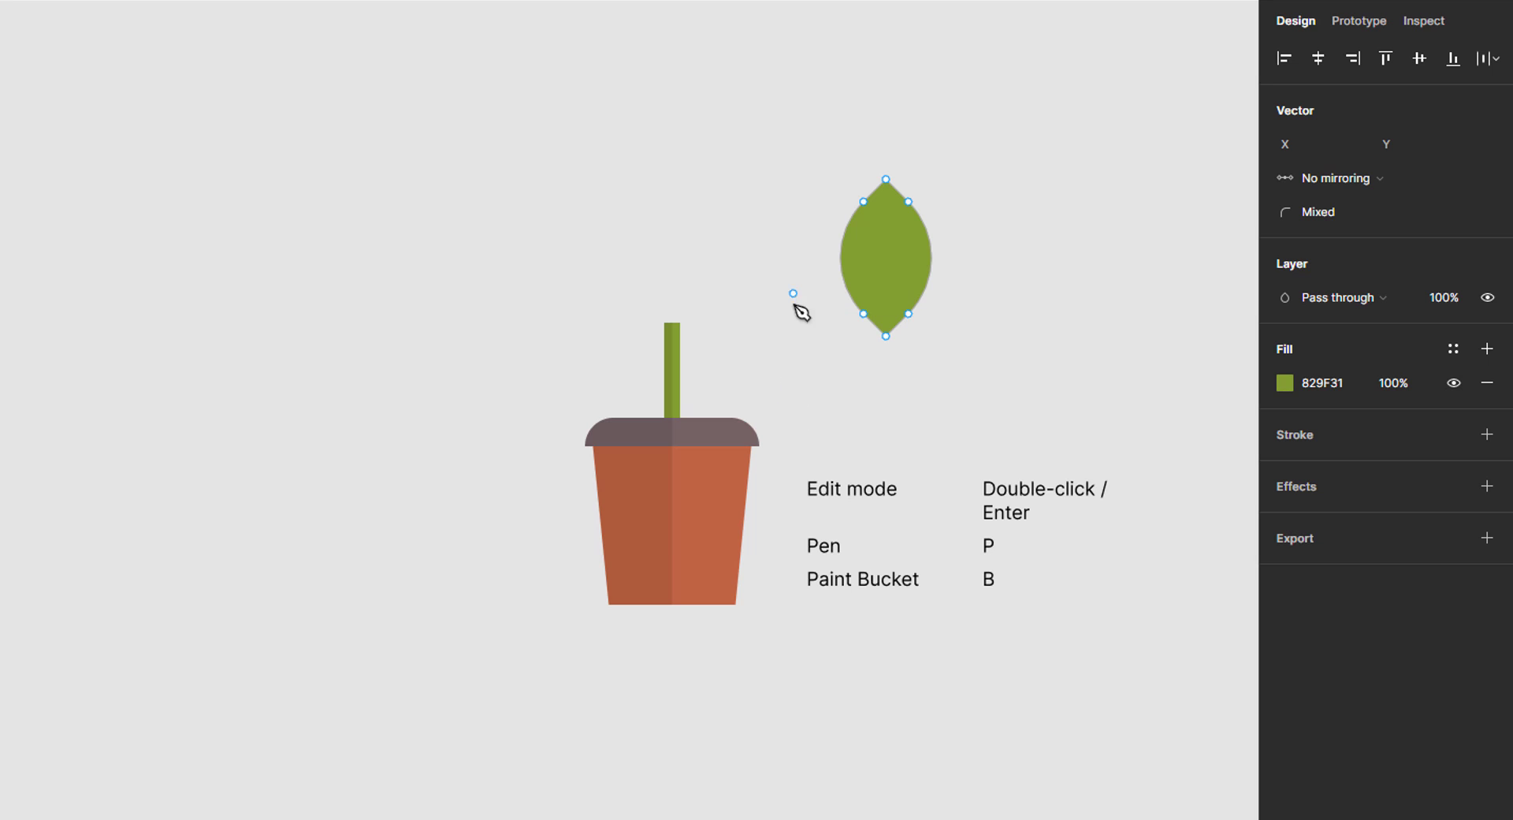
pyautogui.click(886, 161)
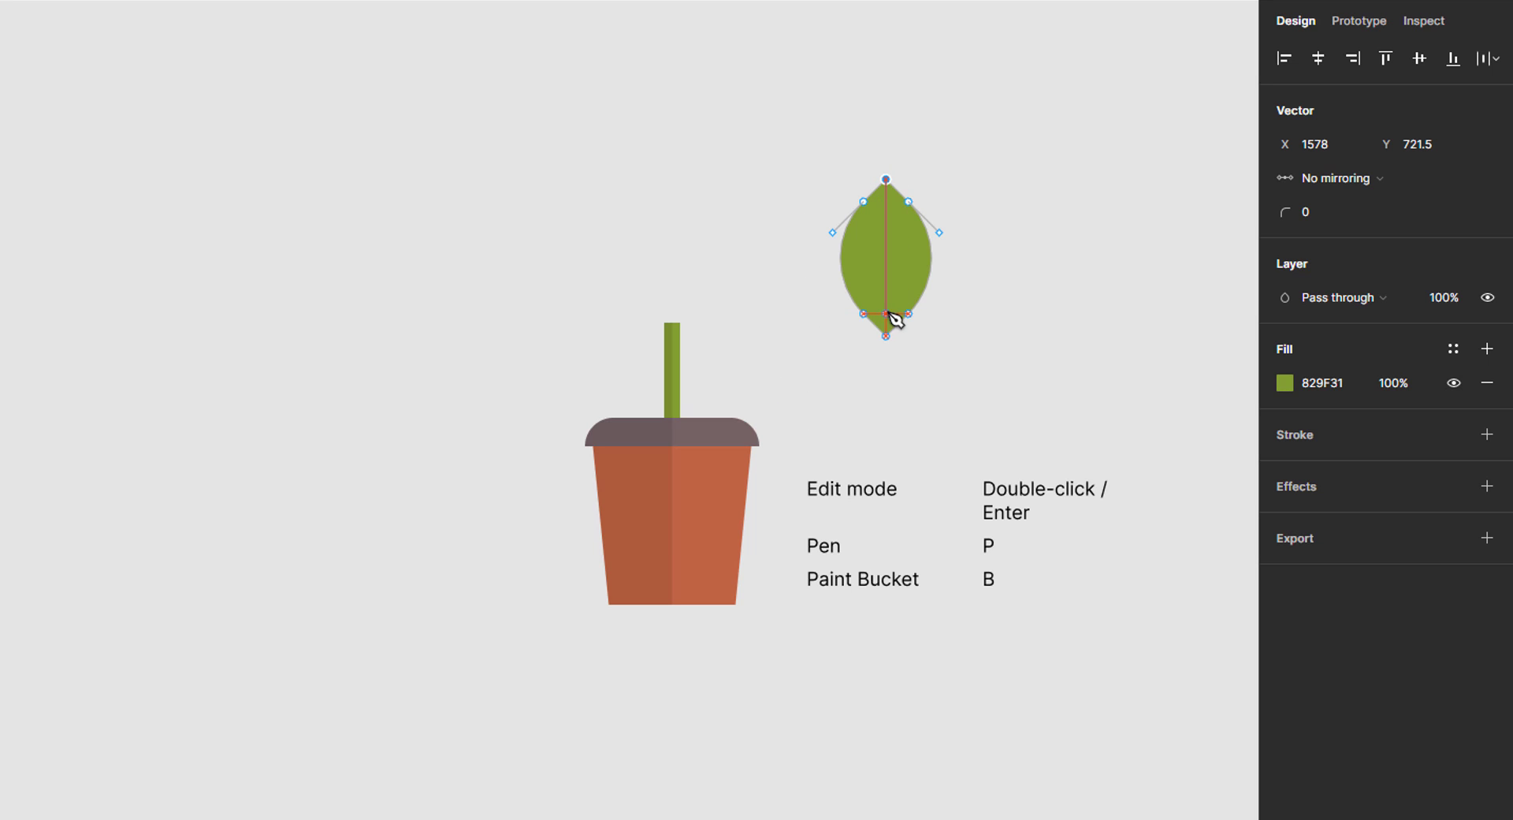
pyautogui.press('Escape')
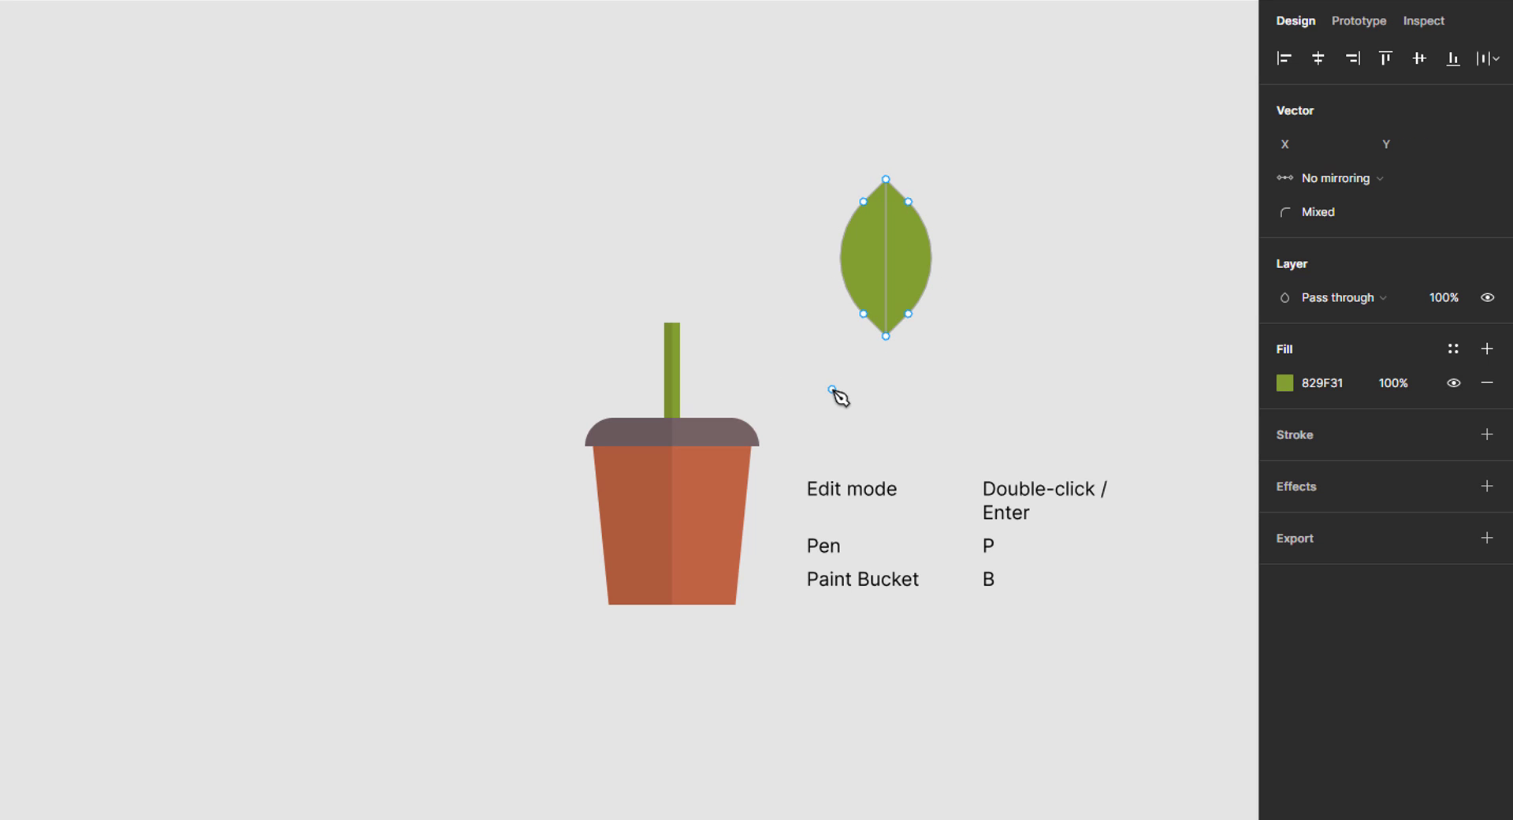
pyautogui.press('b')
pyautogui.press('Escape')
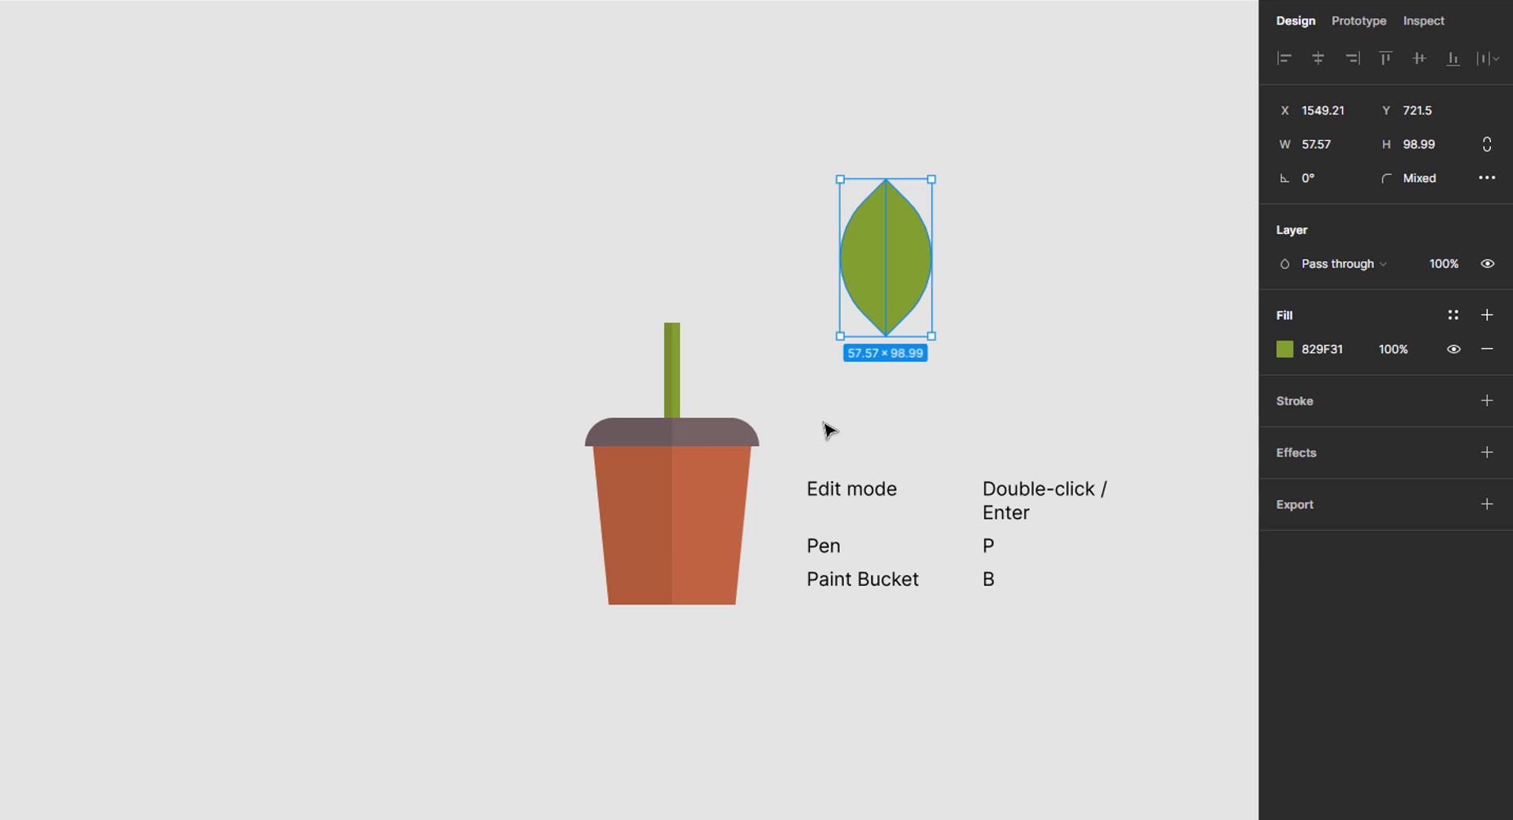
# Fill the left half dark green 5A7413 and group both halves into one leaf.
pyautogui.click(1356, 348)
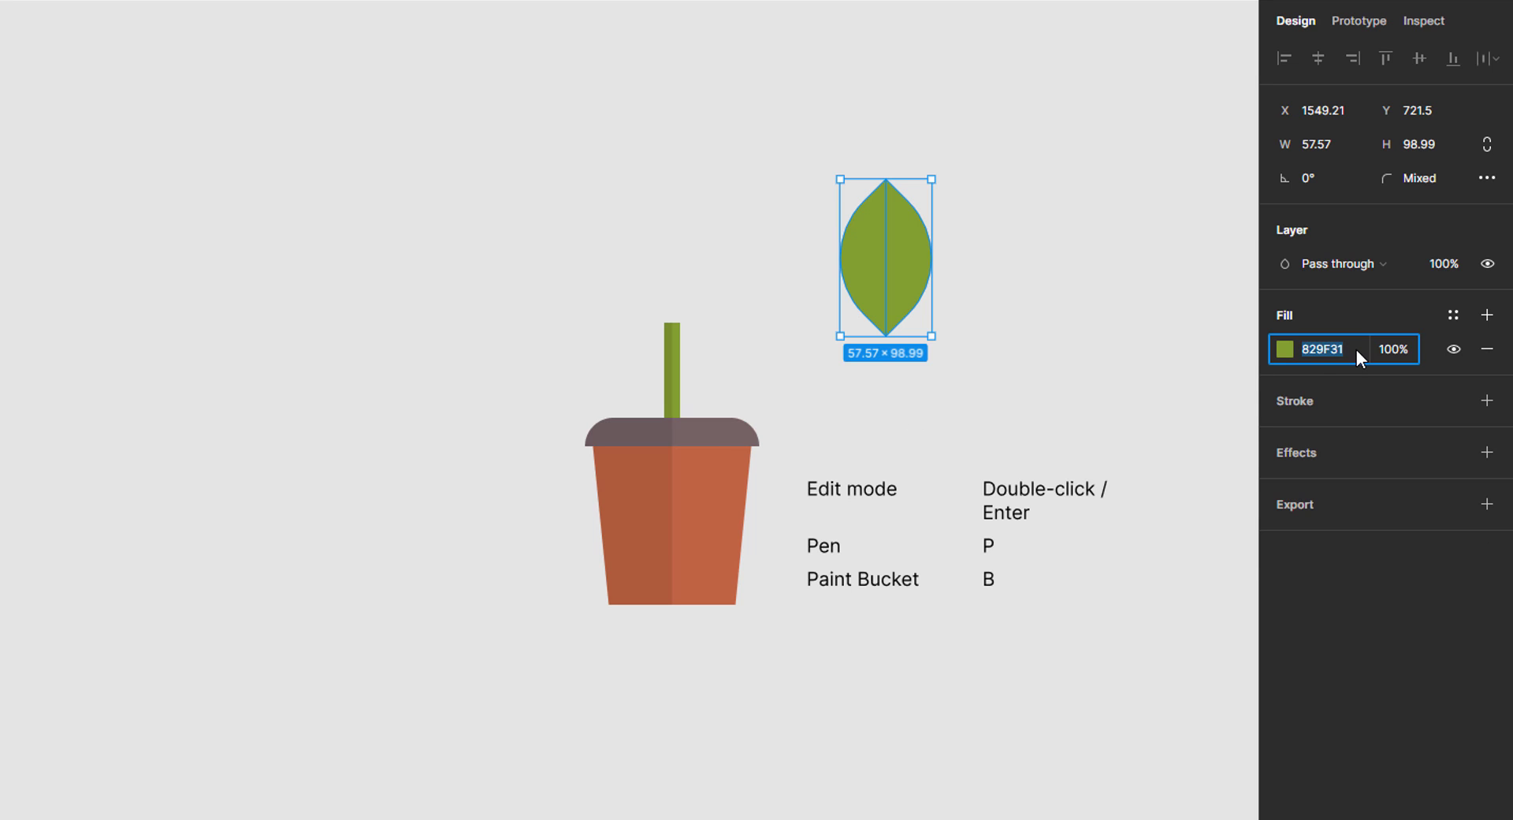
pyautogui.write('5a7413')
pyautogui.press('Return')
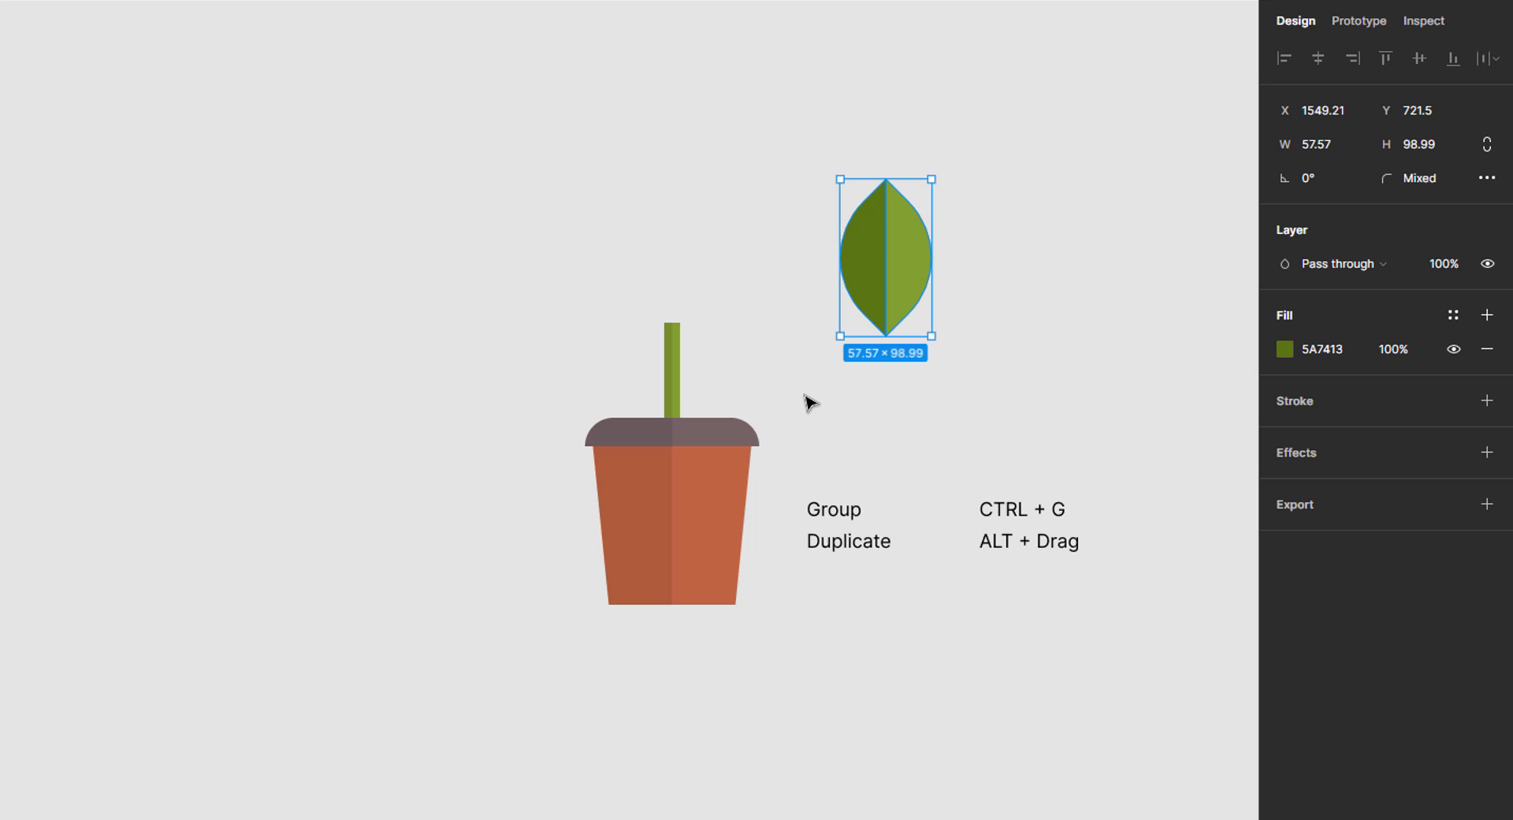
pyautogui.moveTo(811, 145); pyautogui.dragTo(956, 282)
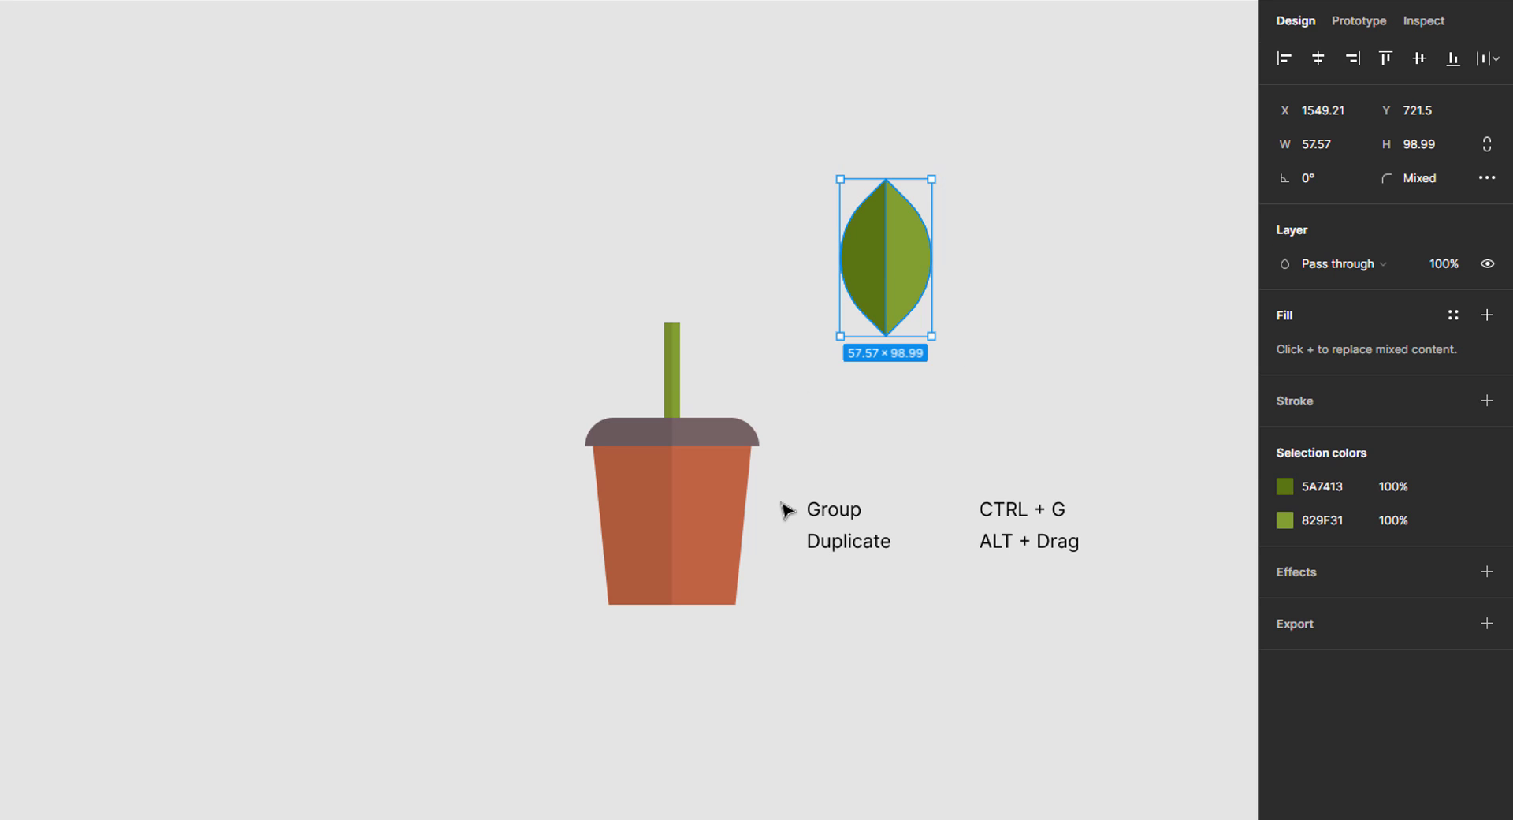
pyautogui.hotkey('ctrl', 'g')
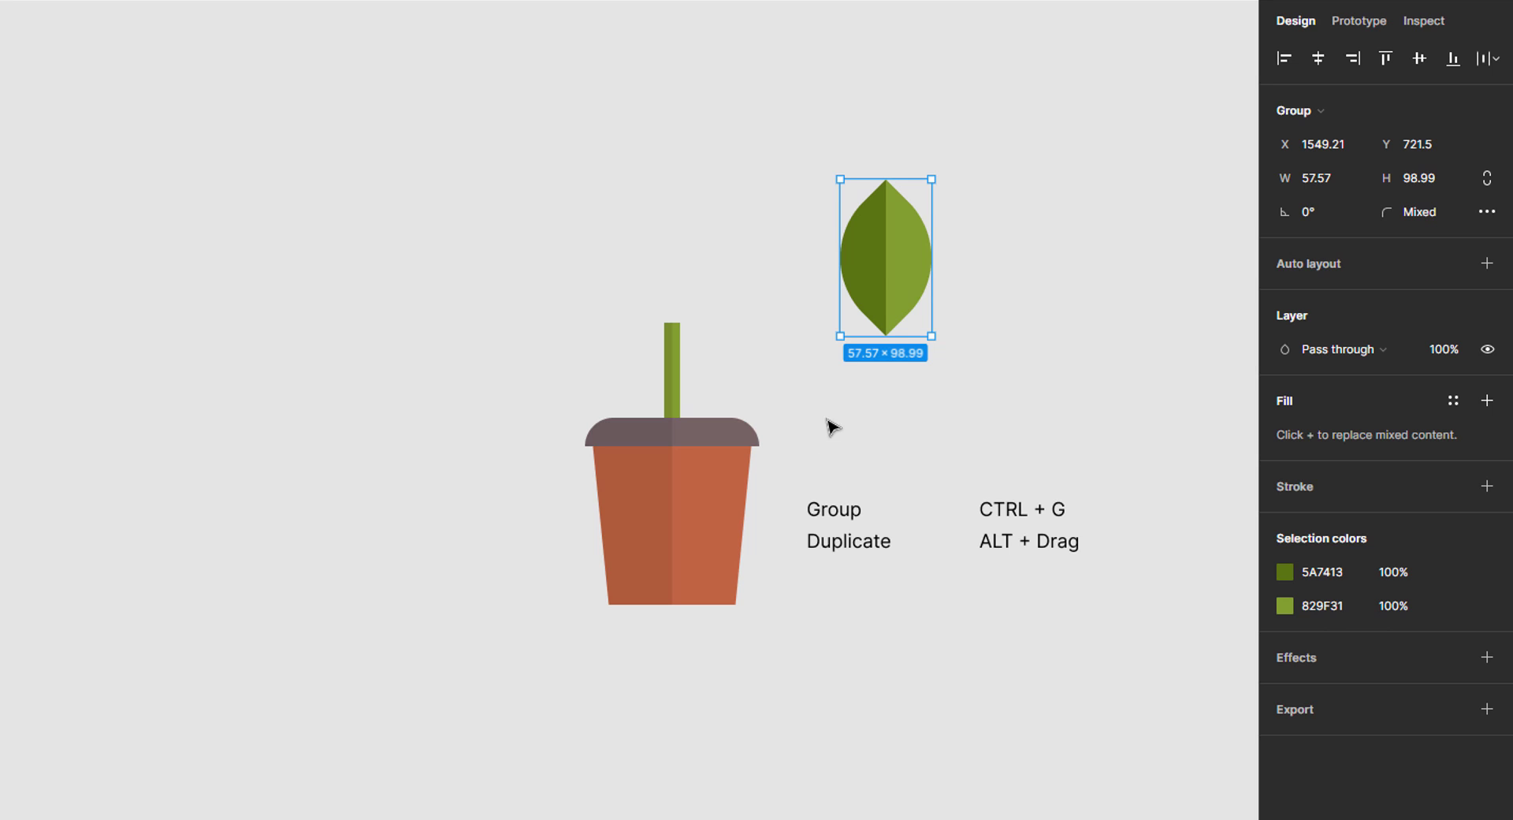
# Duplicate the leaf, shrink the copy to 27.57×48.99, and resize the original.
pyautogui.keyDown('alt'); pyautogui.moveTo(889, 262); pyautogui.dragTo(1033, 266); pyautogui.keyUp('alt')
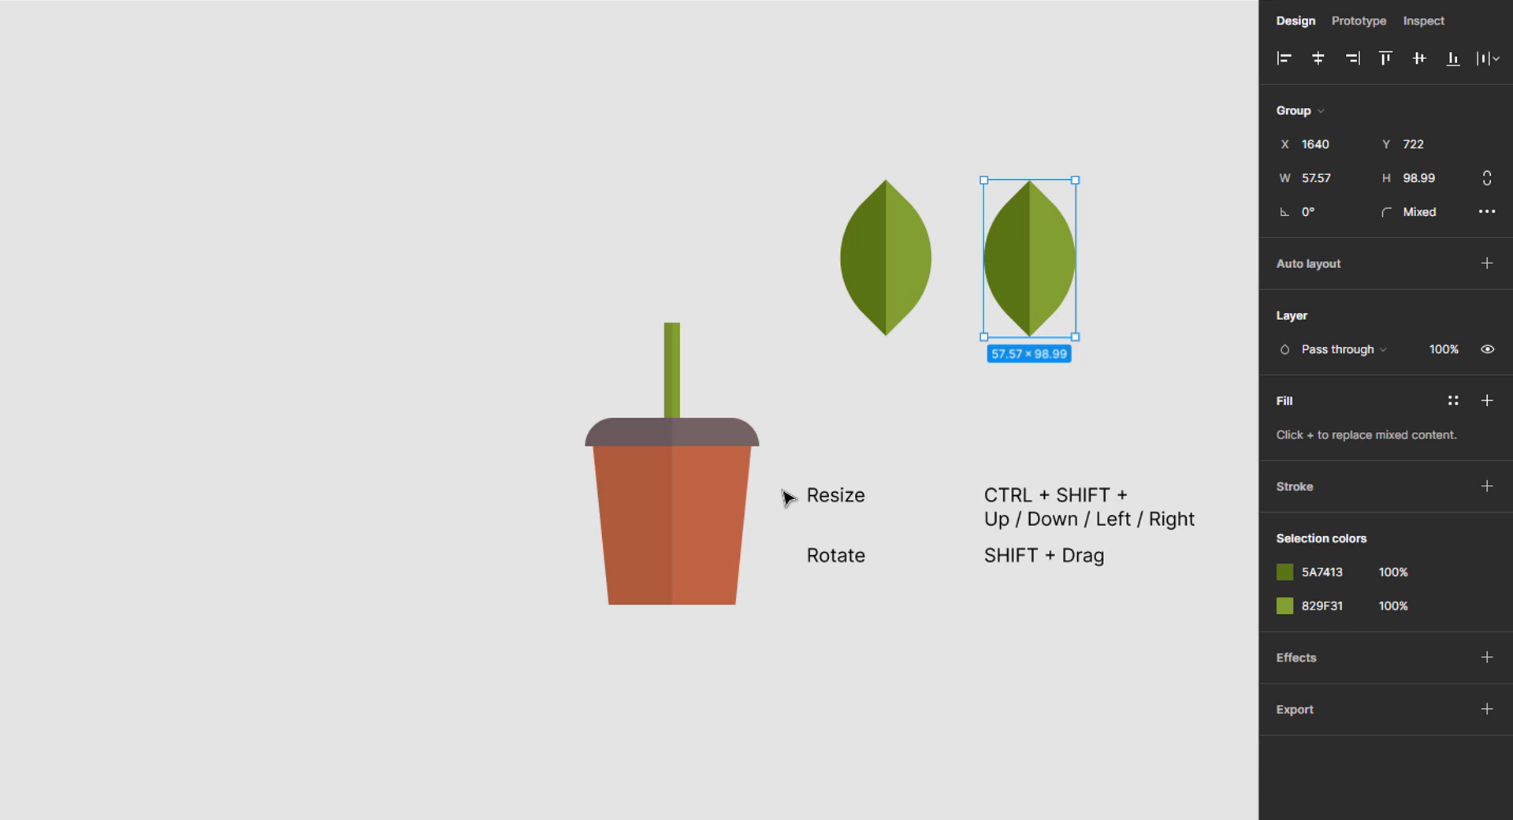
pyautogui.hotkey('ctrl', 'shift', 'Left')
pyautogui.hotkey('ctrl', 'shift', 'Left')
pyautogui.hotkey('ctrl', 'shift', 'Left')
pyautogui.hotkey('ctrl', 'shift', 'Up')
pyautogui.hotkey('ctrl', 'shift', 'Up')
pyautogui.hotkey('ctrl', 'shift', 'Up')
pyautogui.hotkey('ctrl', 'shift', 'Up')
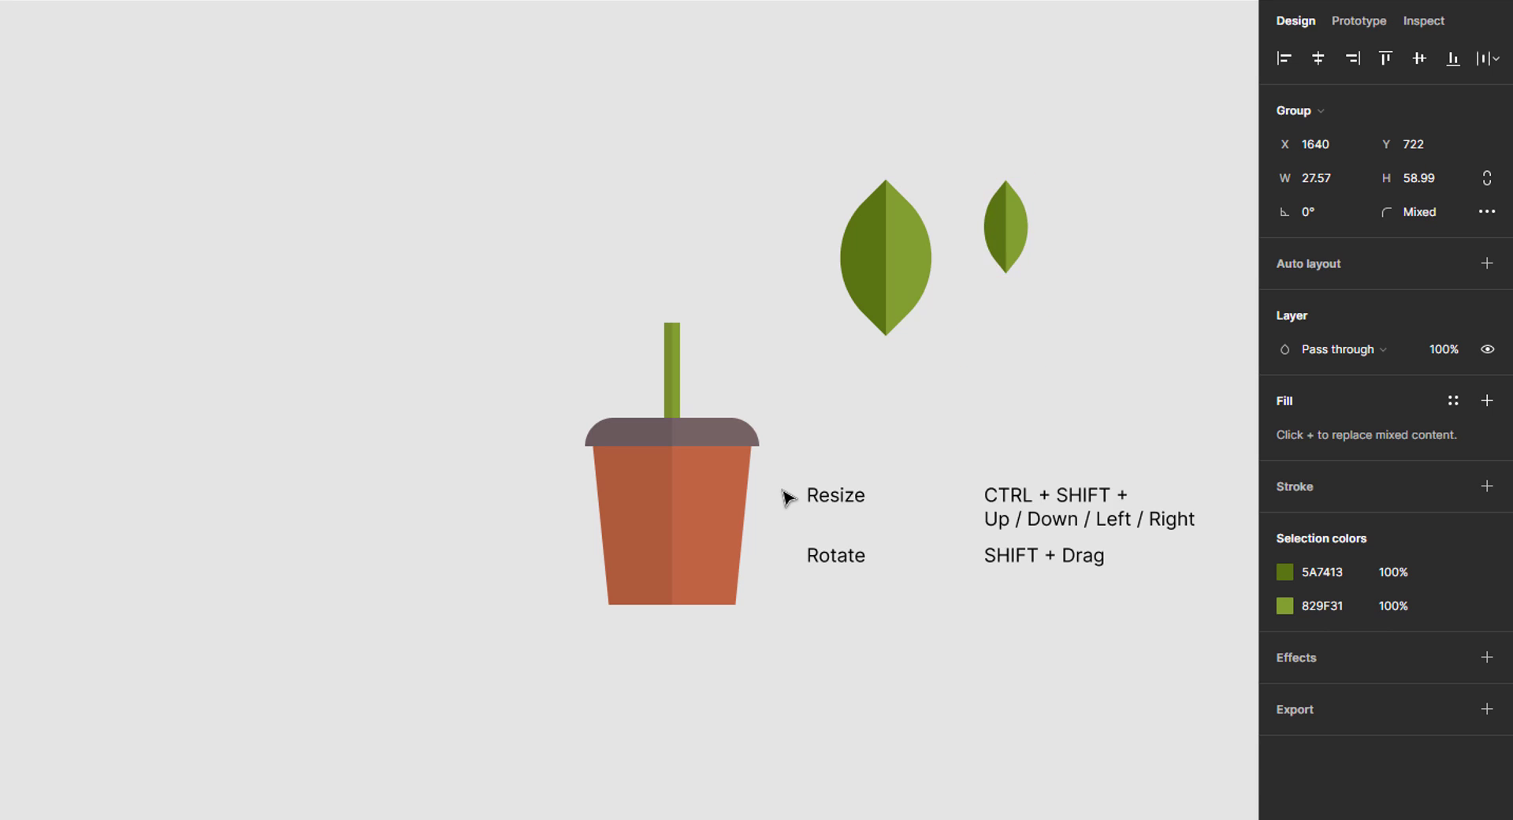
pyautogui.hotkey('ctrl', 'shift', 'Up')
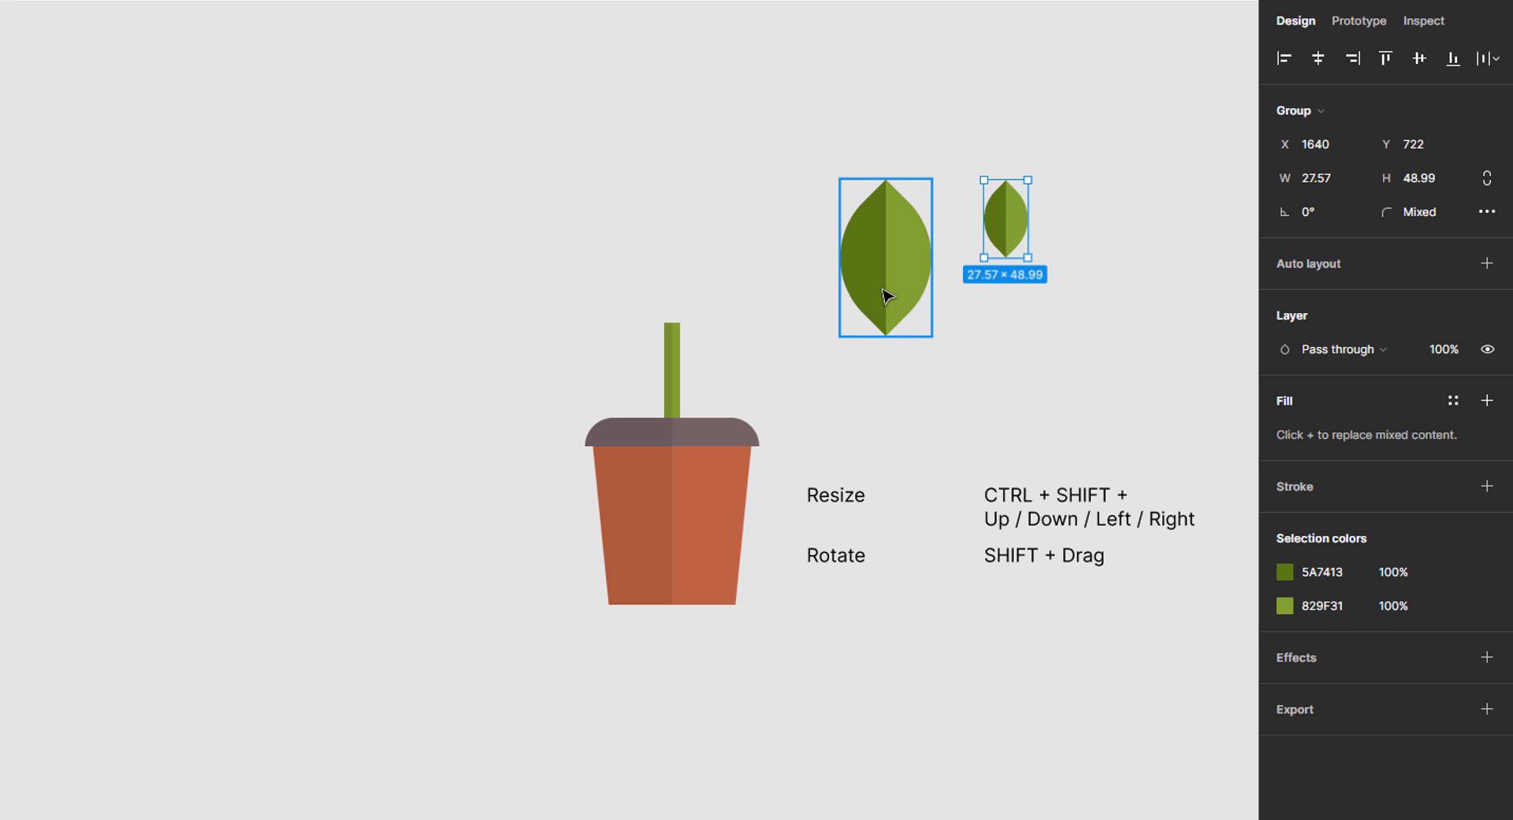
pyautogui.click(885, 300)
pyautogui.hotkey('ctrl', 'shift', 'Left')
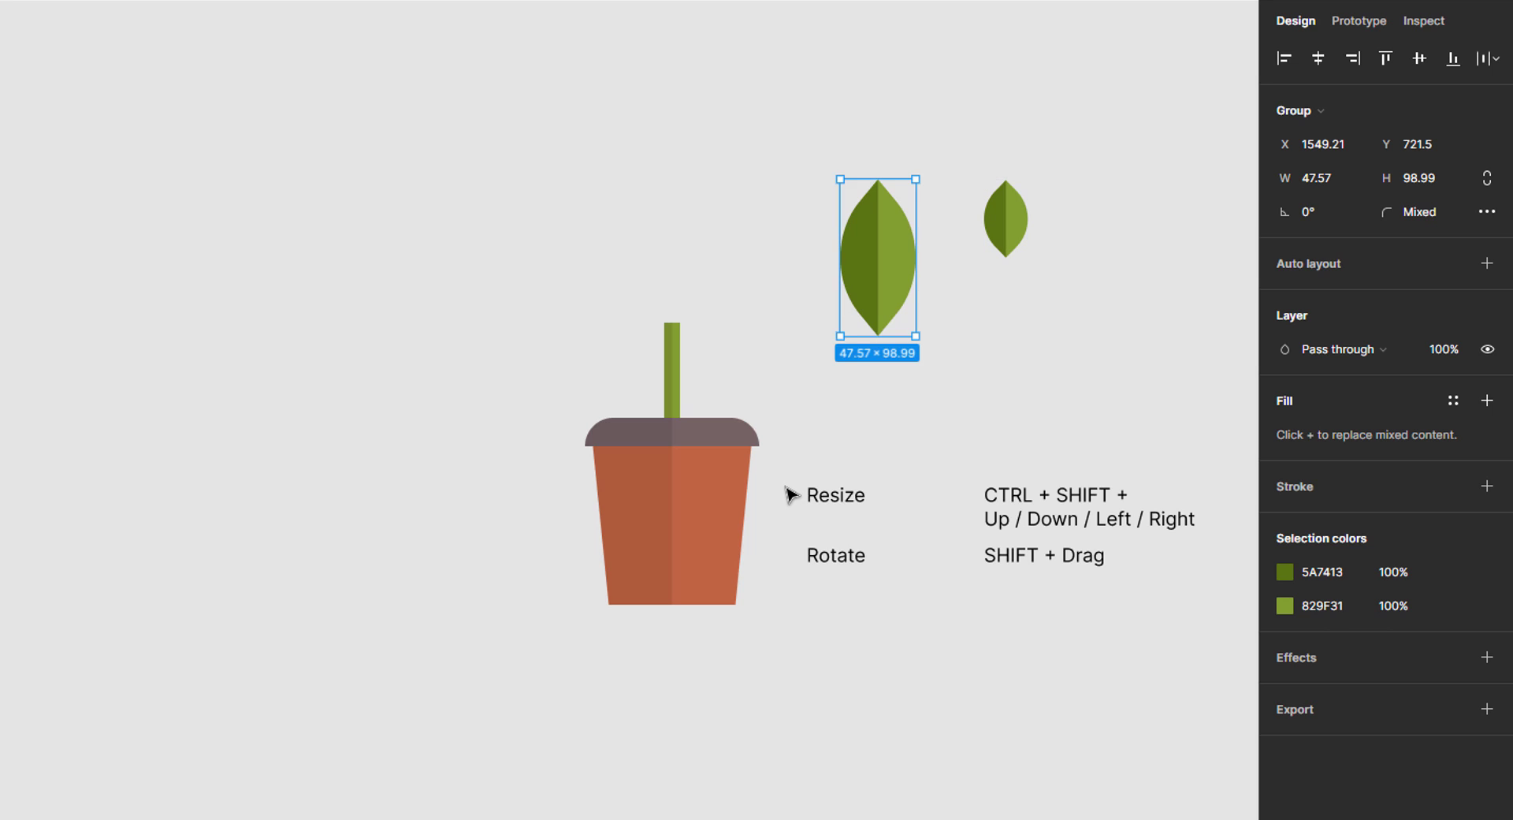
pyautogui.hotkey('ctrl', 'shift', 'Left')
pyautogui.hotkey('ctrl', 'shift', 'Up')
pyautogui.hotkey('ctrl', 'shift', 'Up')
pyautogui.hotkey('ctrl', 'shift', 'Right')
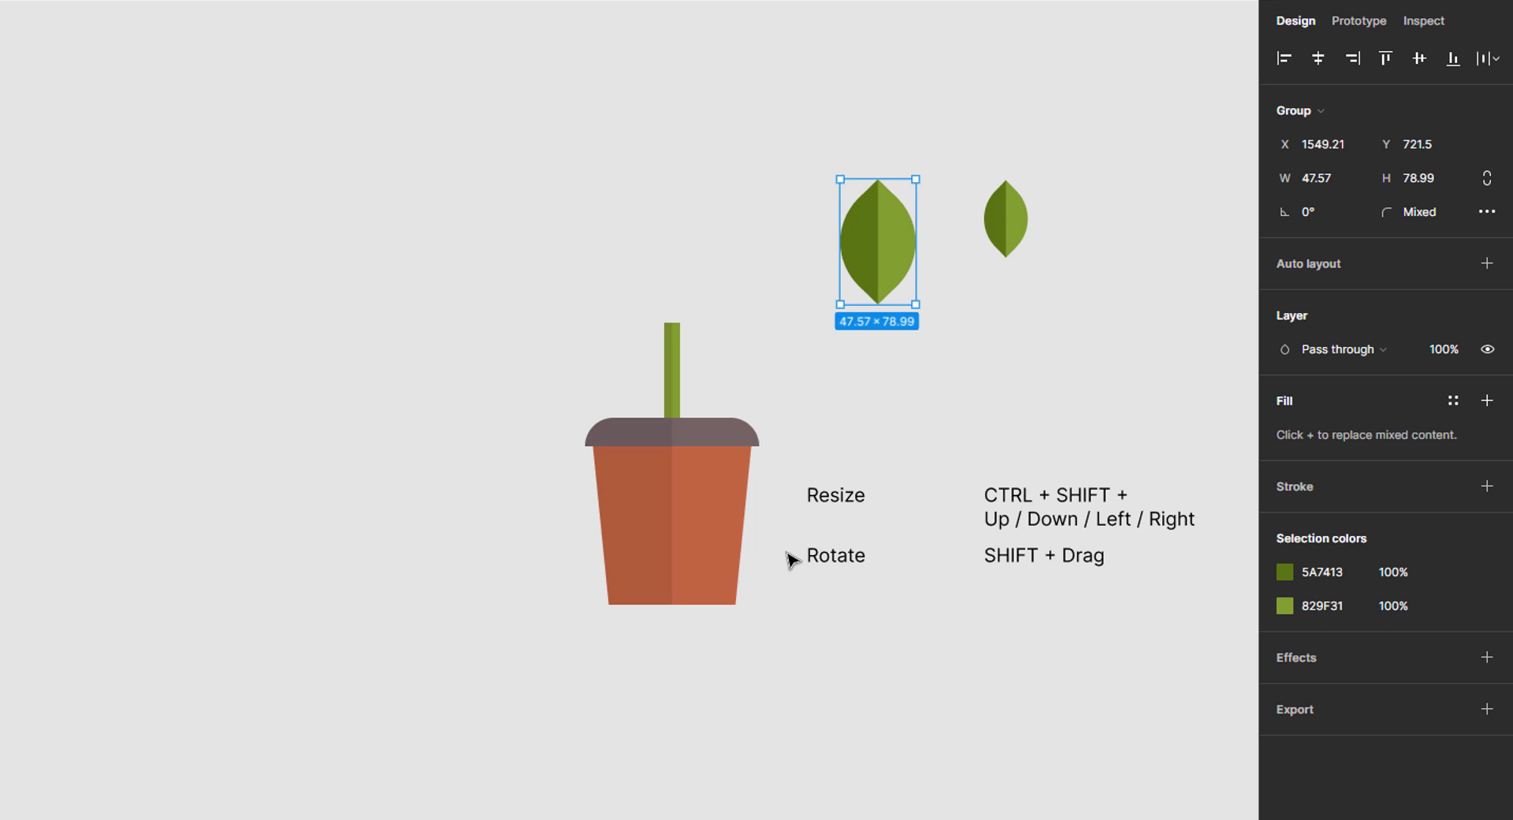
# Tilt the large leaf to 30° and the small one to -30°, overlapping them, and select both.
pyautogui.moveTo(827, 308); pyautogui.dragTo(884, 345)
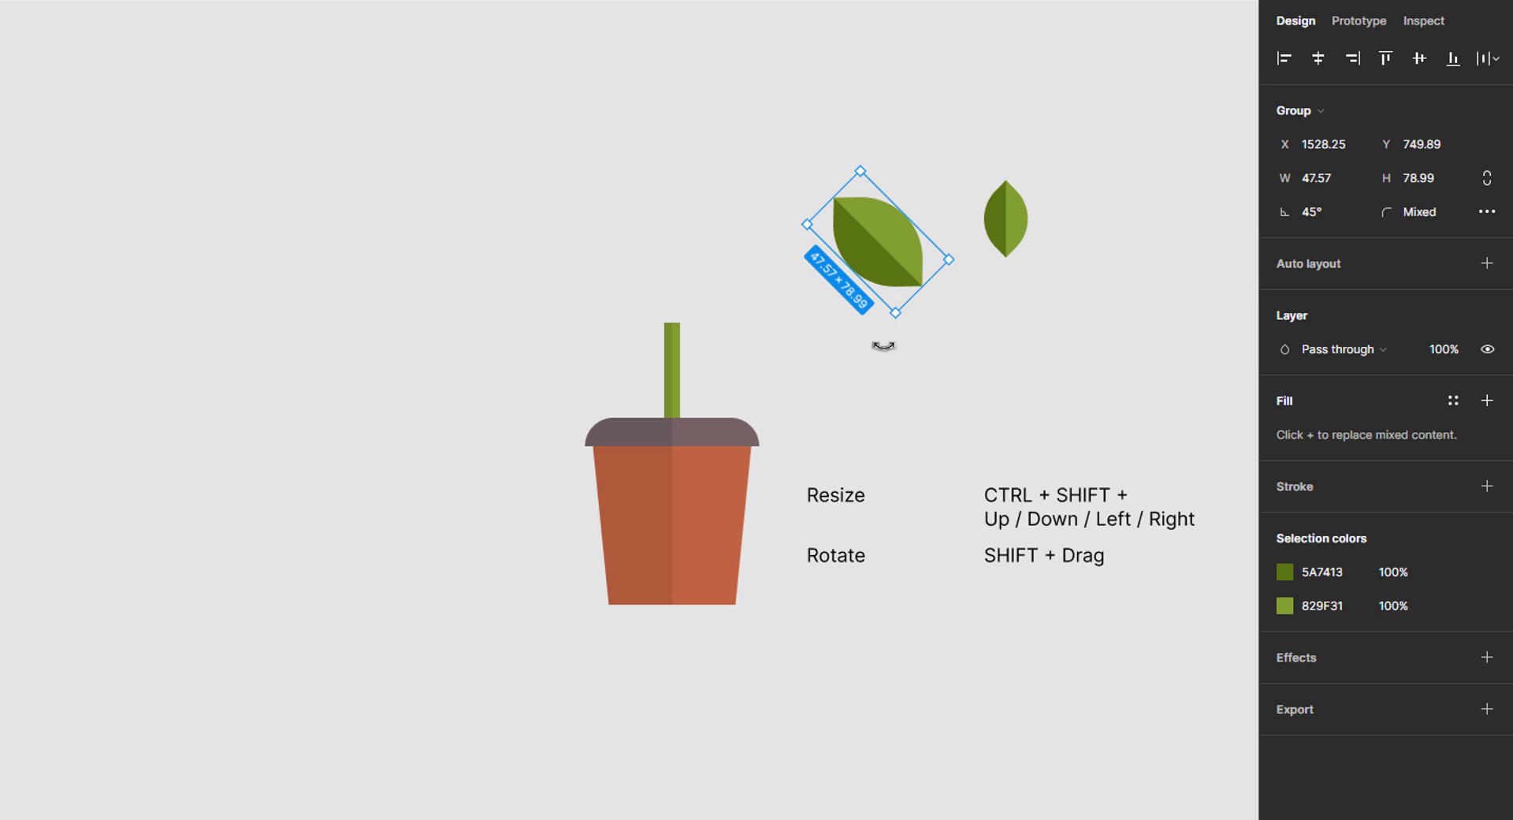
pyautogui.click(1012, 232)
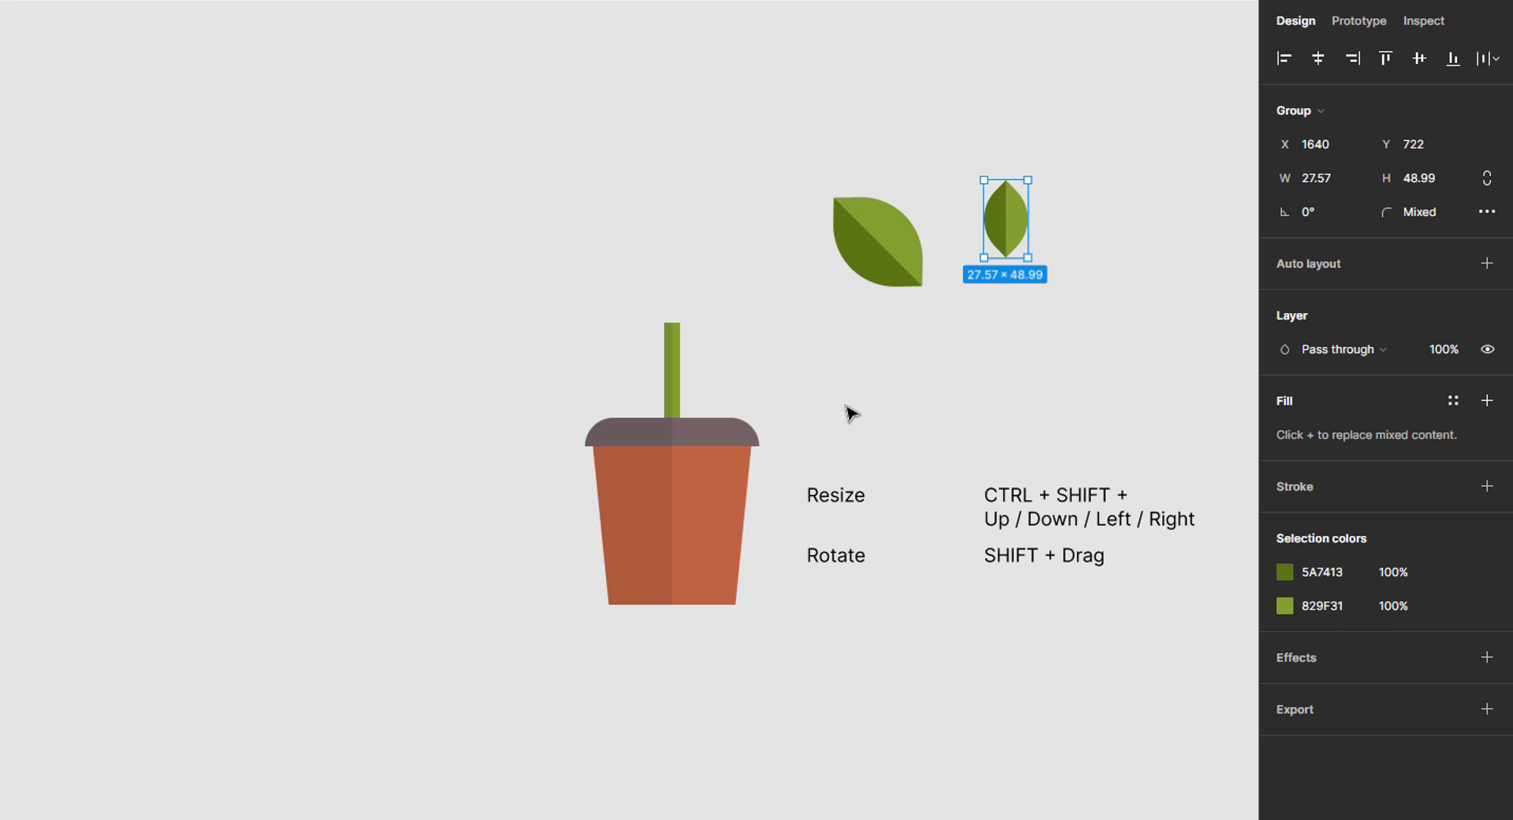
pyautogui.moveTo(1038, 174); pyautogui.dragTo(1060, 211)
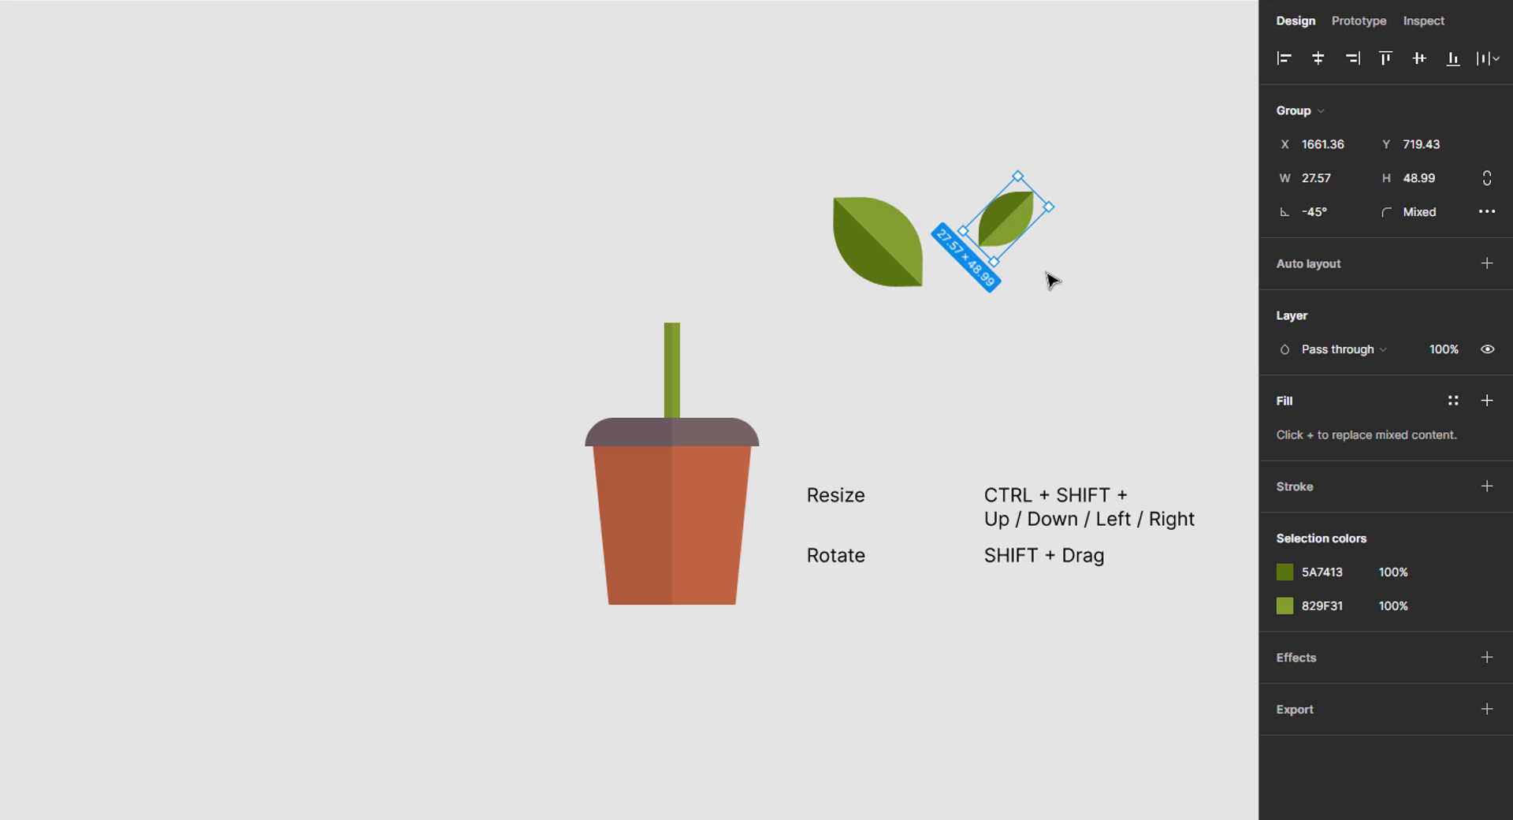
pyautogui.moveTo(1013, 227); pyautogui.dragTo(958, 266)
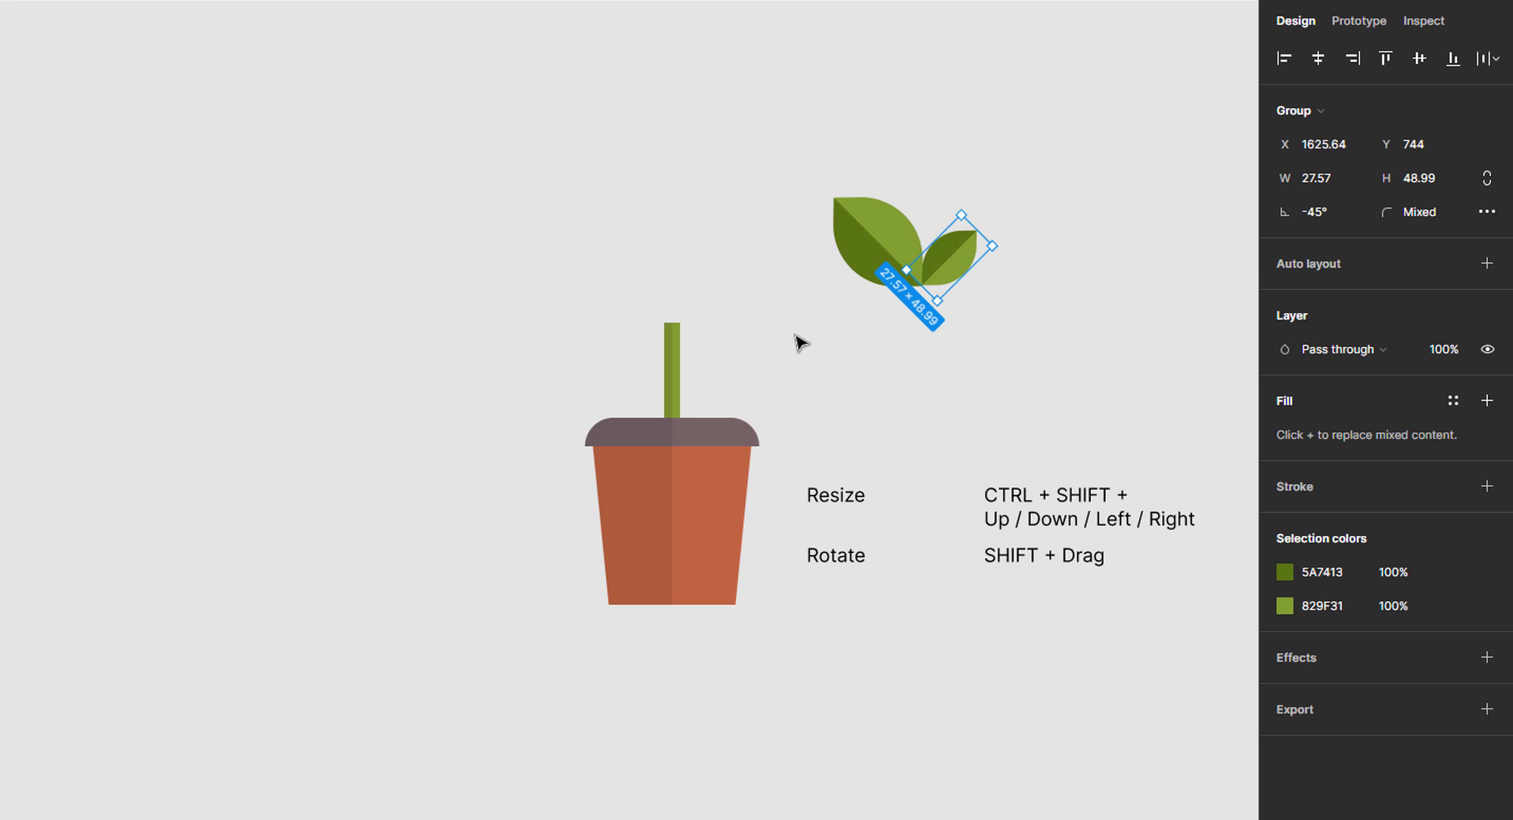
pyautogui.click(858, 258)
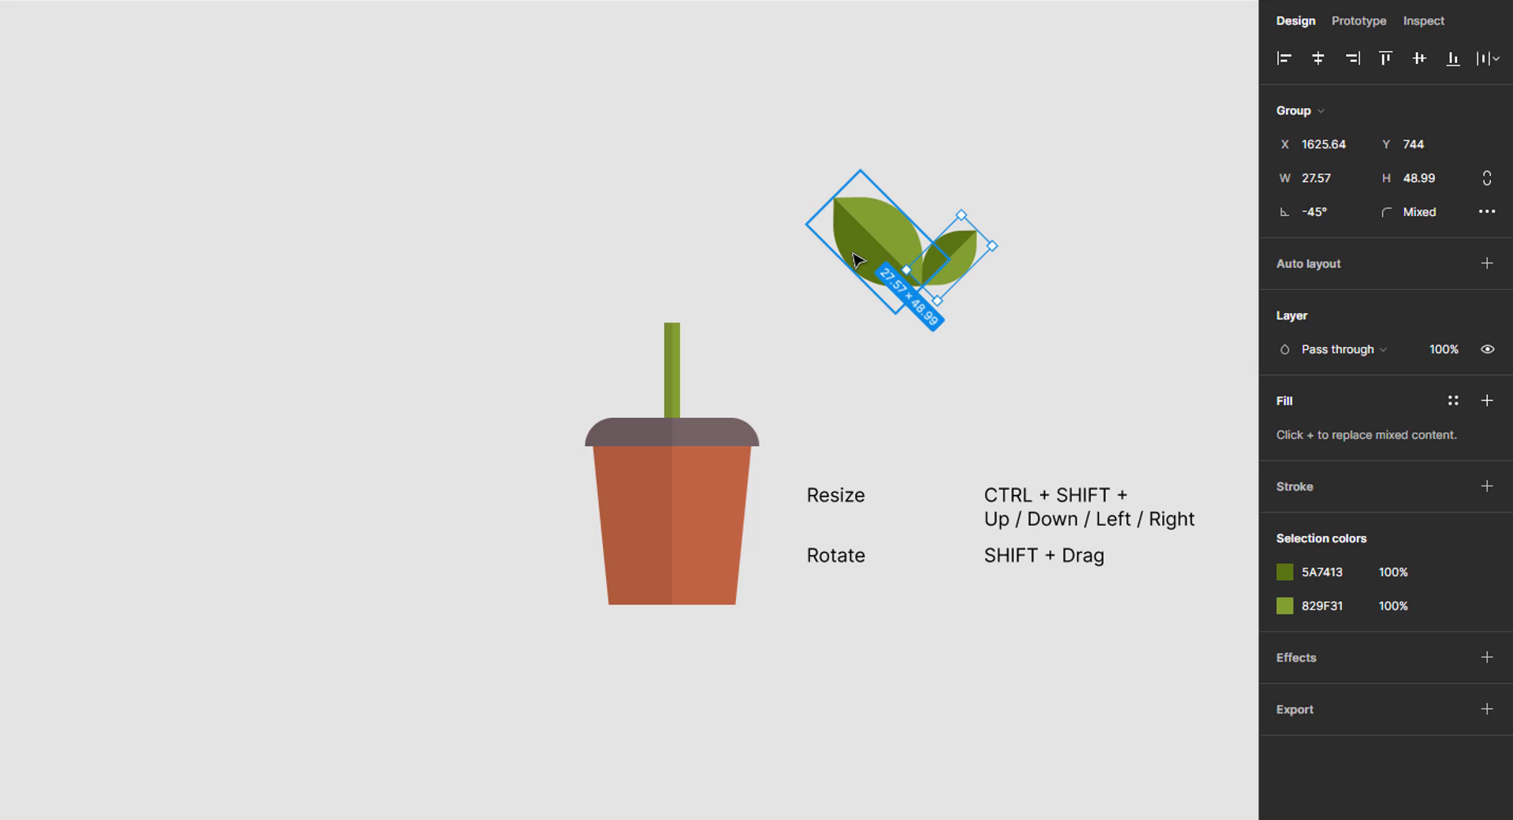
pyautogui.moveTo(792, 223); pyautogui.dragTo(784, 210)
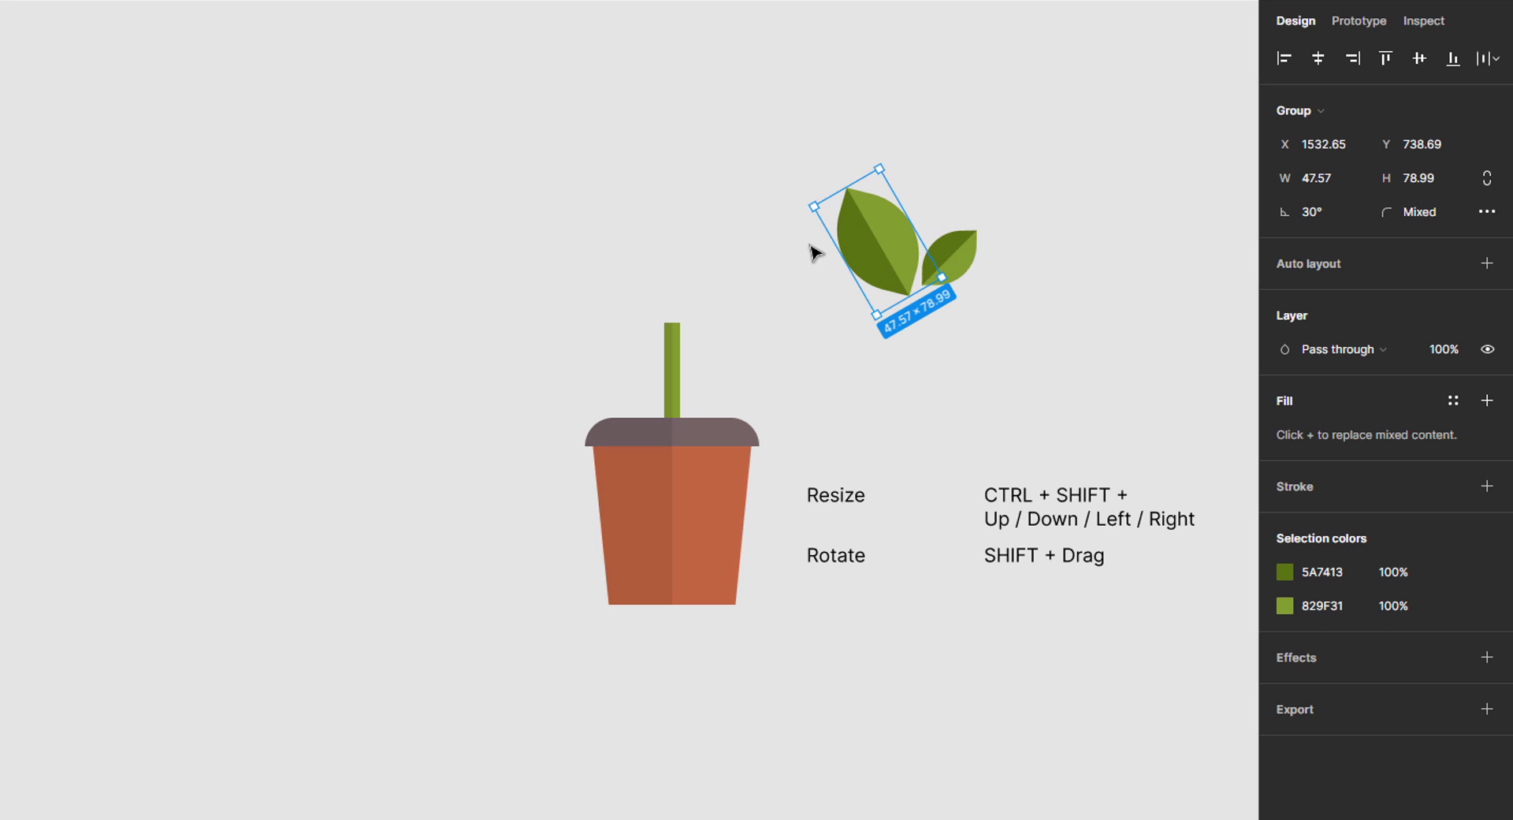
pyautogui.click(963, 264)
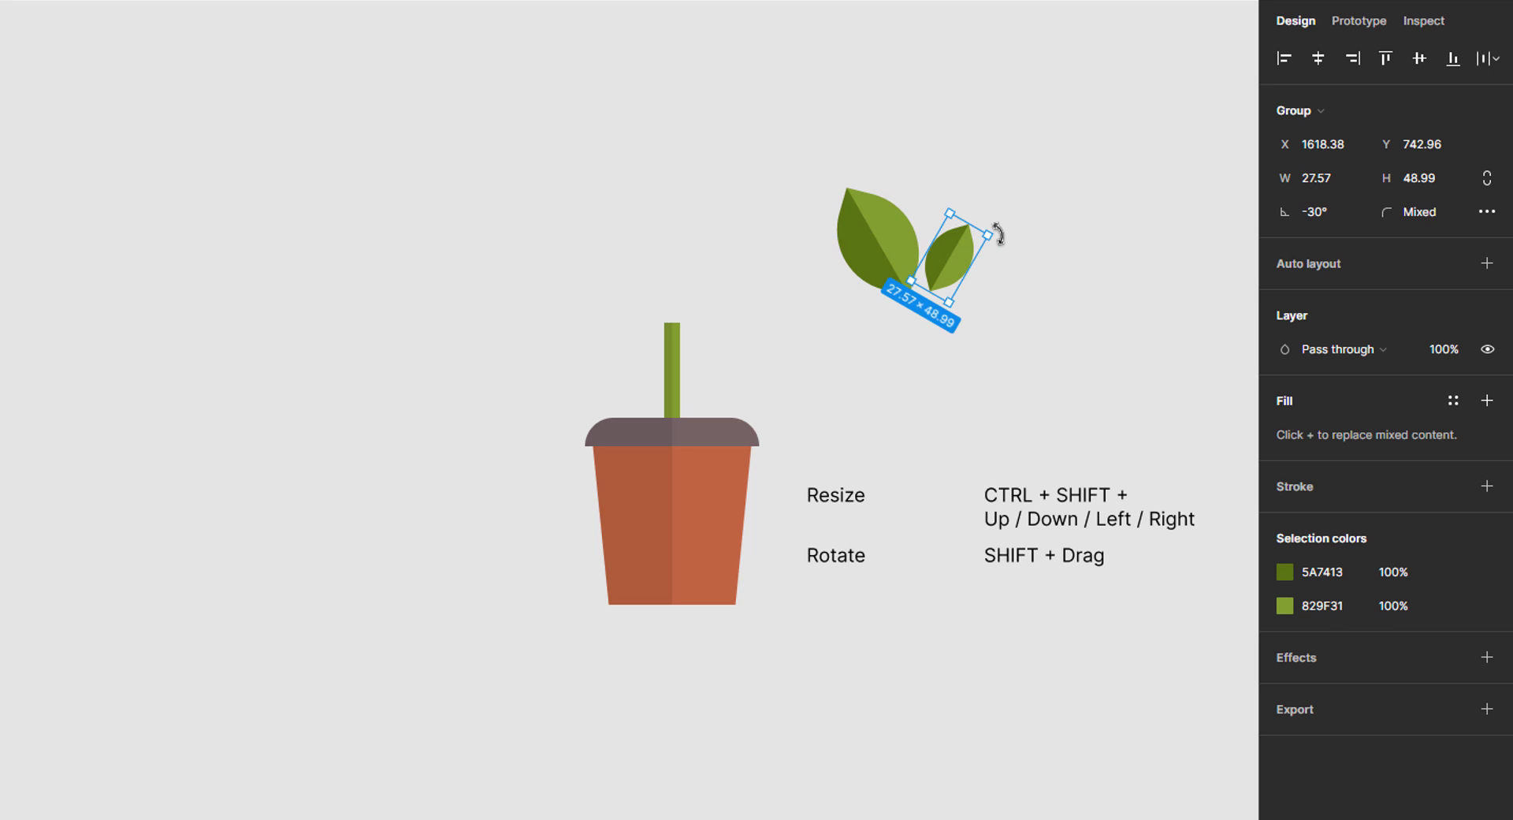
pyautogui.moveTo(1005, 244)
pyautogui.mouseDown()
pyautogui.moveTo(995, 261)
pyautogui.moveTo(930, 265)
pyautogui.mouseUp()
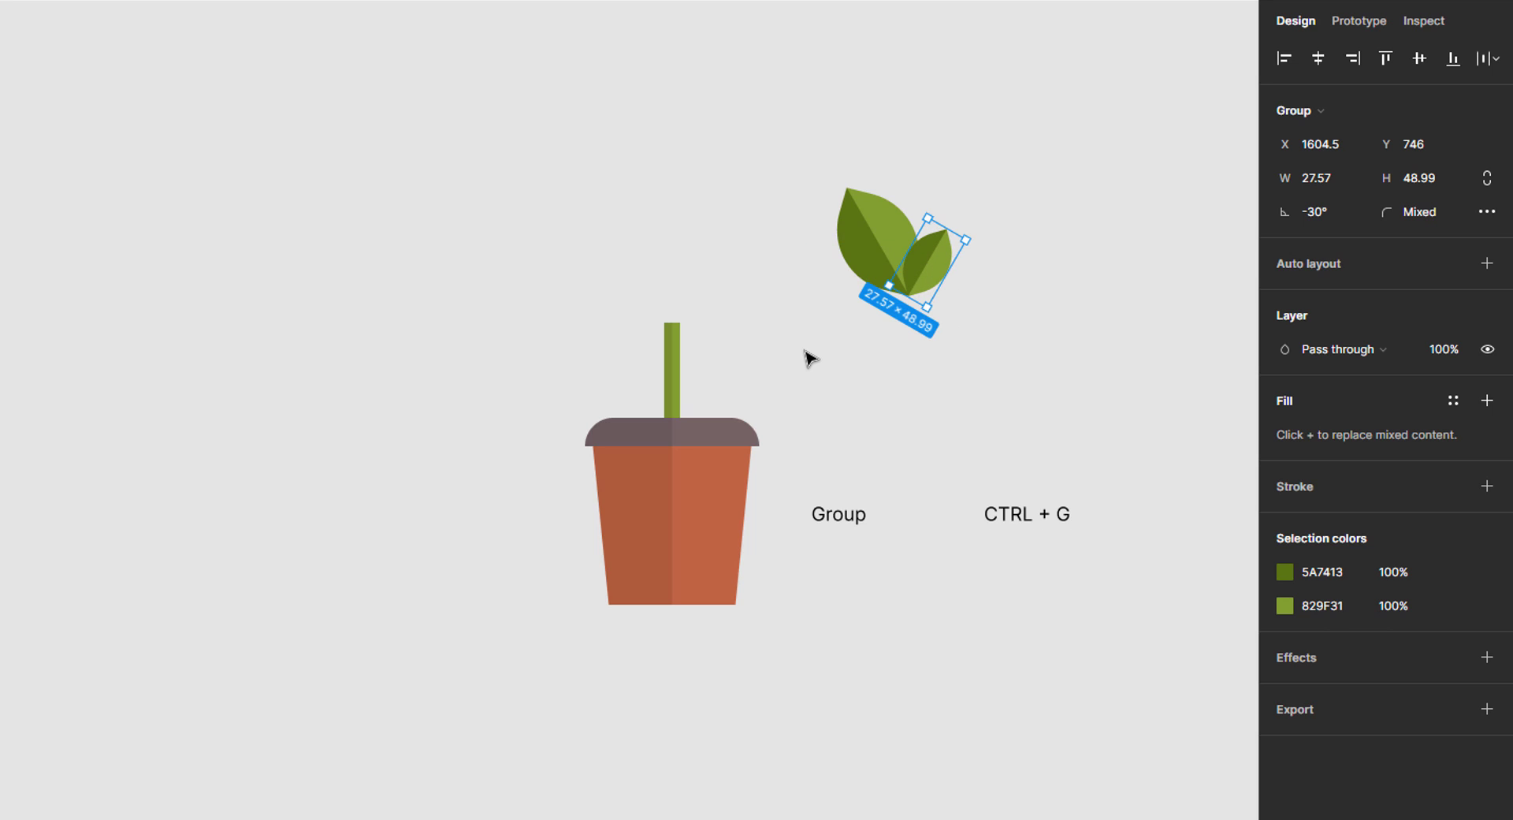
pyautogui.moveTo(805, 155); pyautogui.dragTo(980, 323)
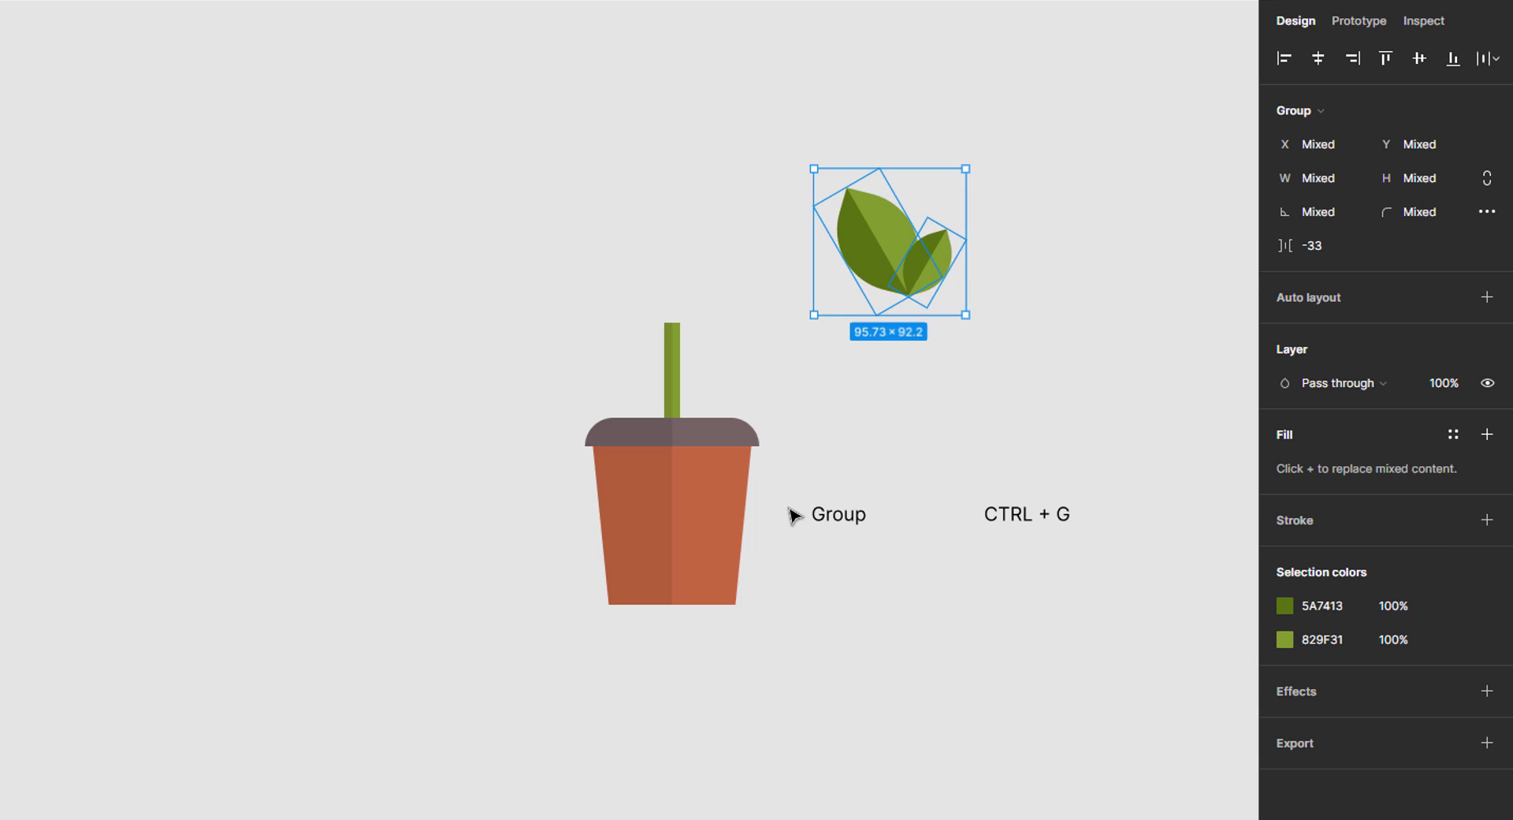
# Group the two leaves into a pair and centre it on top of the third stem.
pyautogui.hotkey('ctrl', 'g')
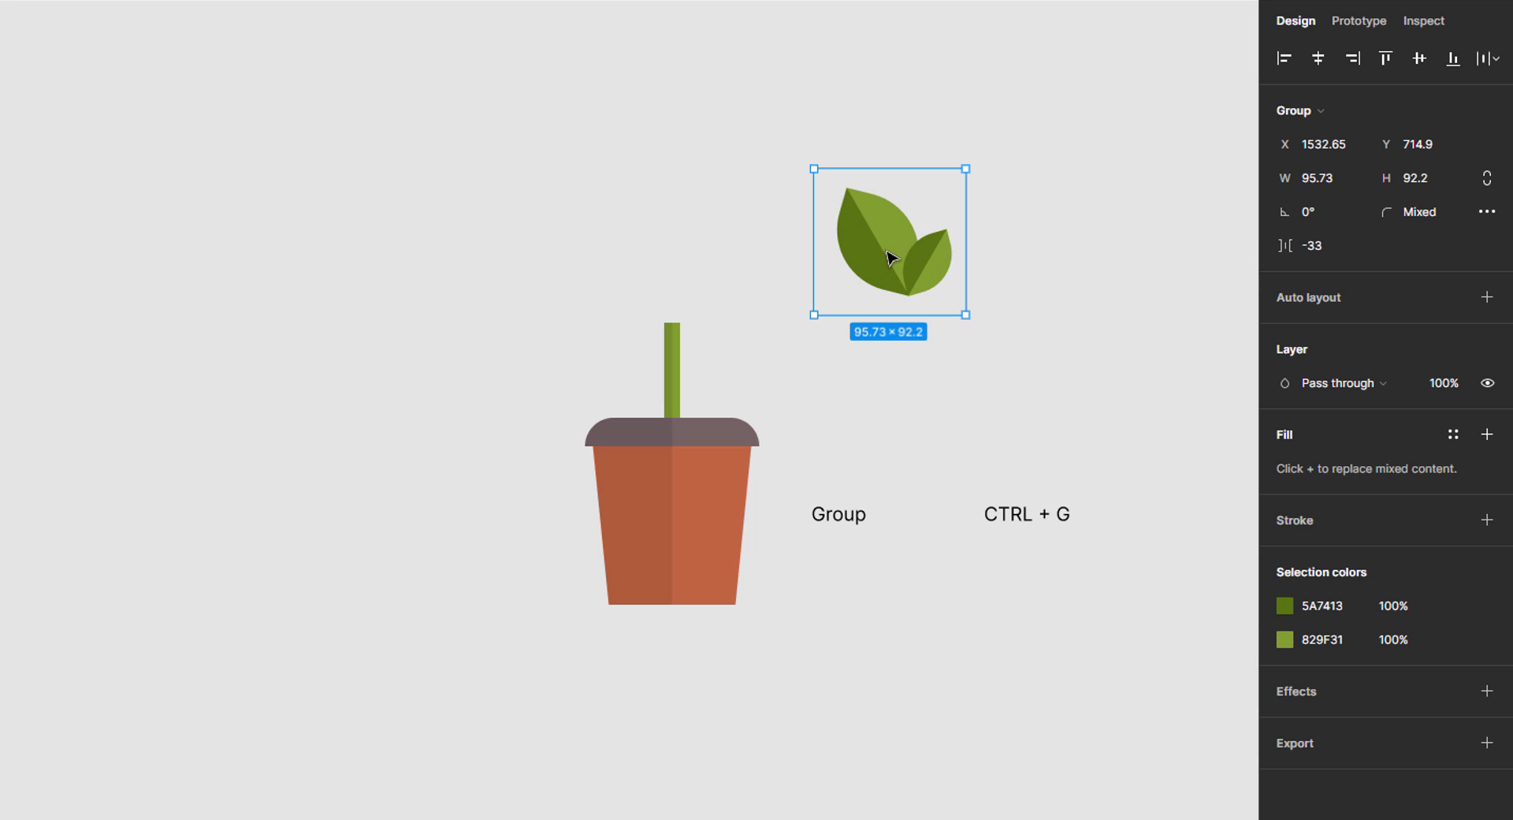
pyautogui.moveTo(895, 257)
pyautogui.mouseDown()
pyautogui.moveTo(646, 274)
pyautogui.moveTo(654, 302)
pyautogui.mouseUp()
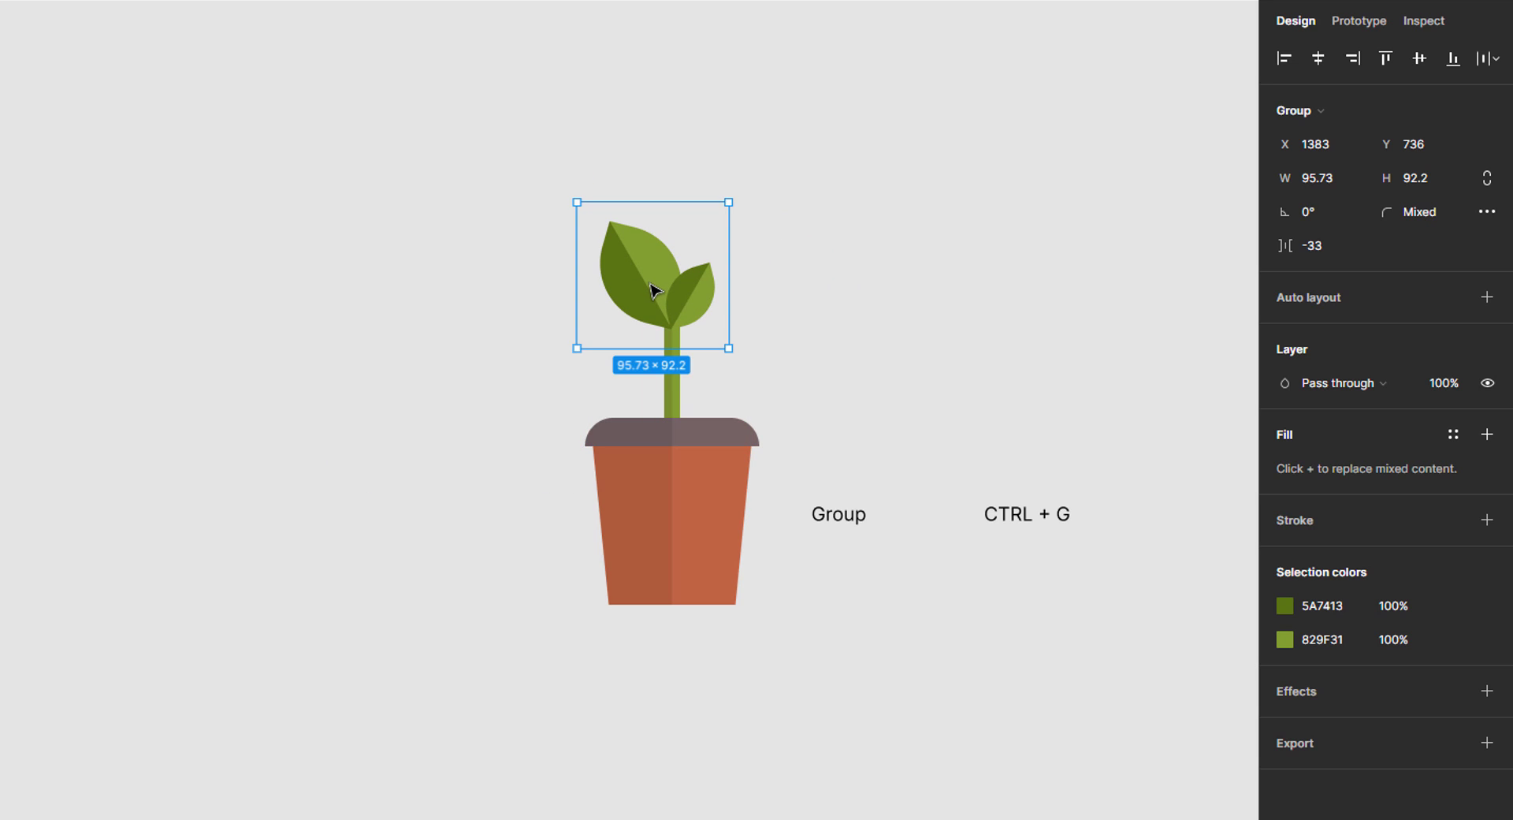
pyautogui.press('Right')
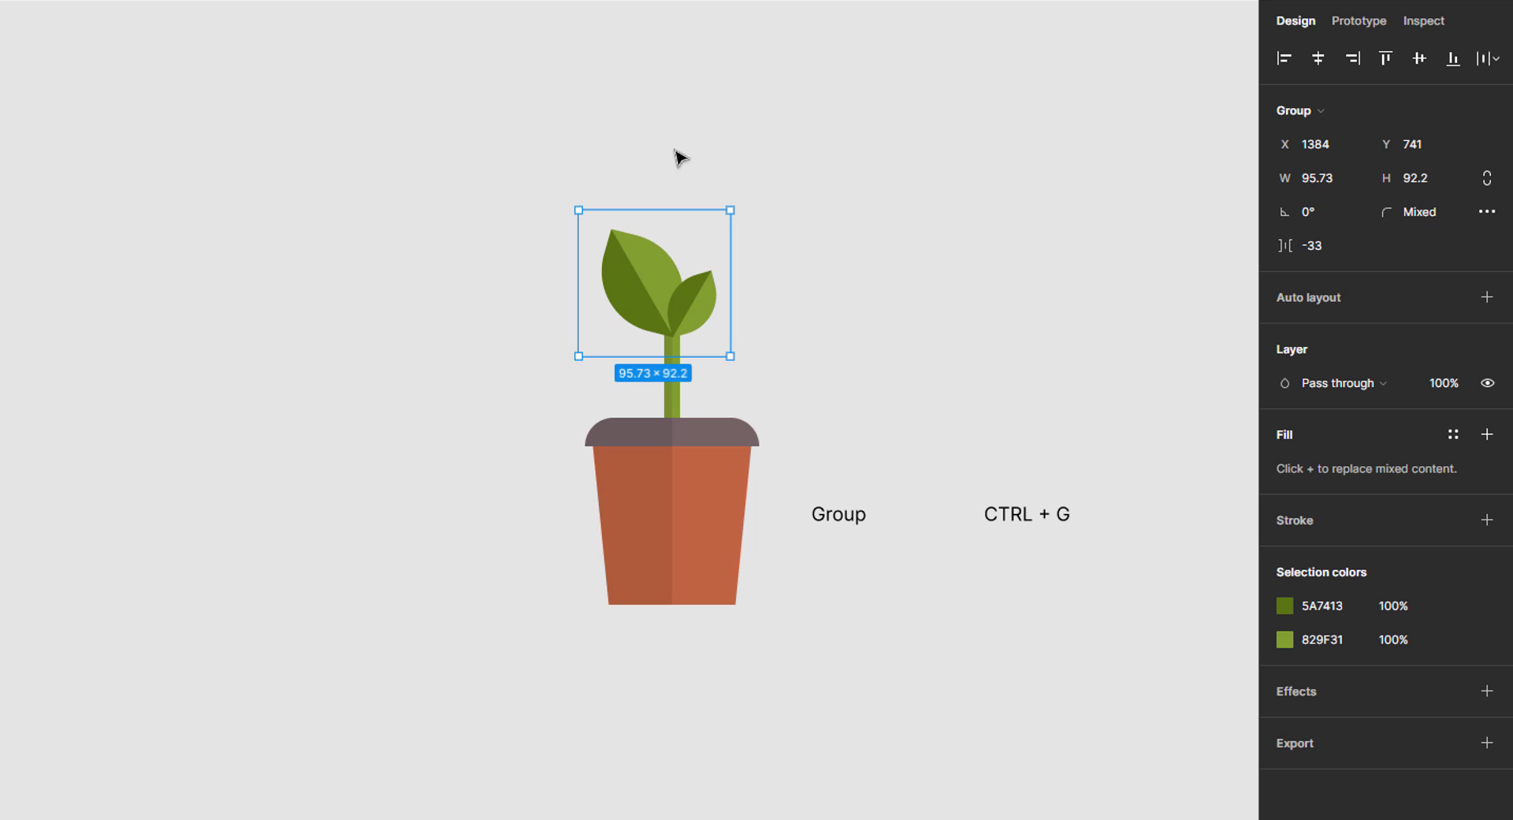
# Group the whole potted plant into one 114×249 group and deselect it.
pyautogui.moveTo(524, 152); pyautogui.dragTo(783, 524)
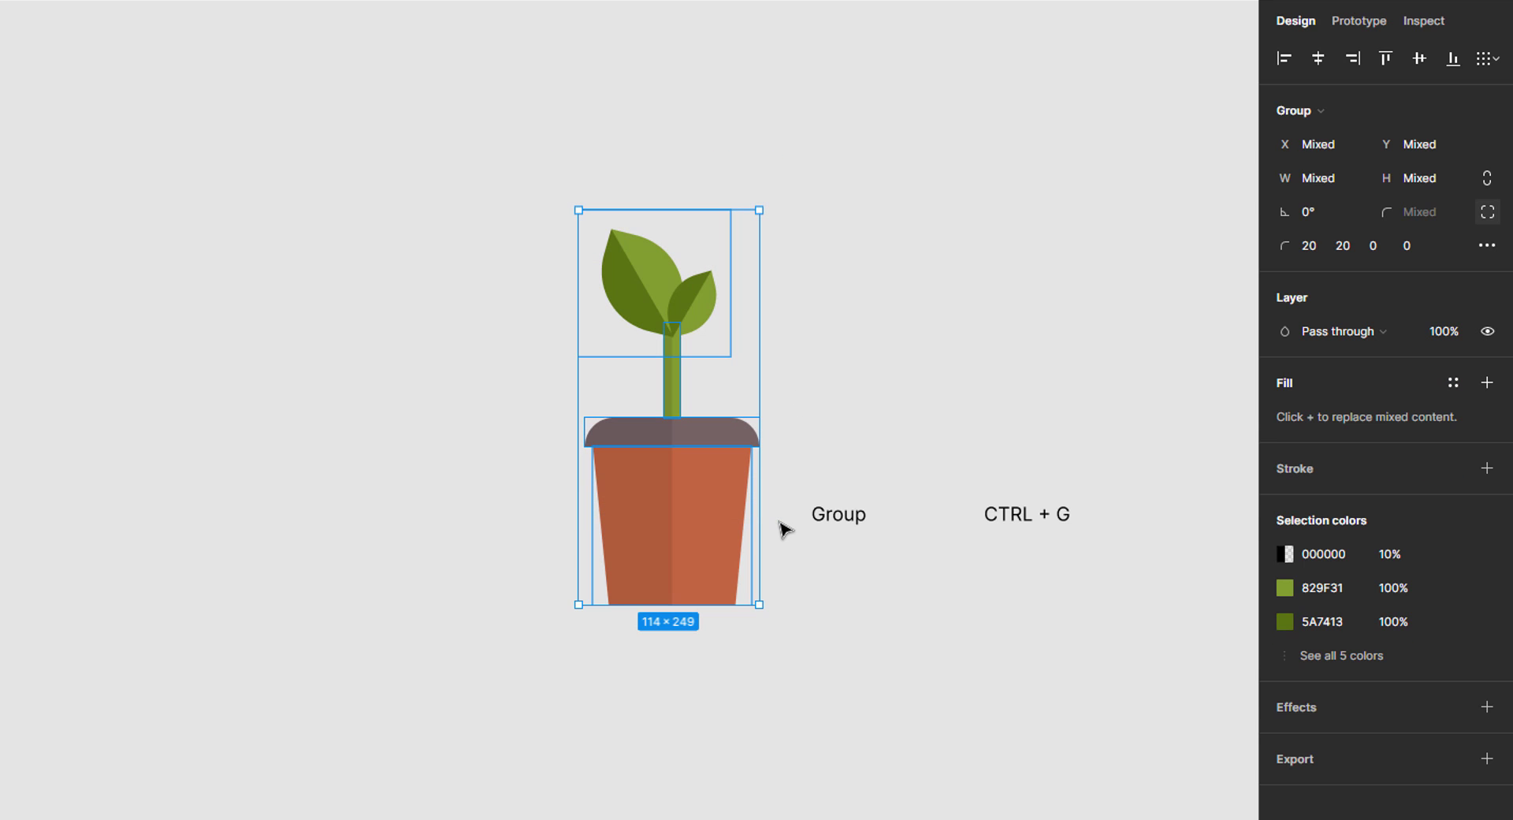
pyautogui.hotkey('ctrl', 'g')
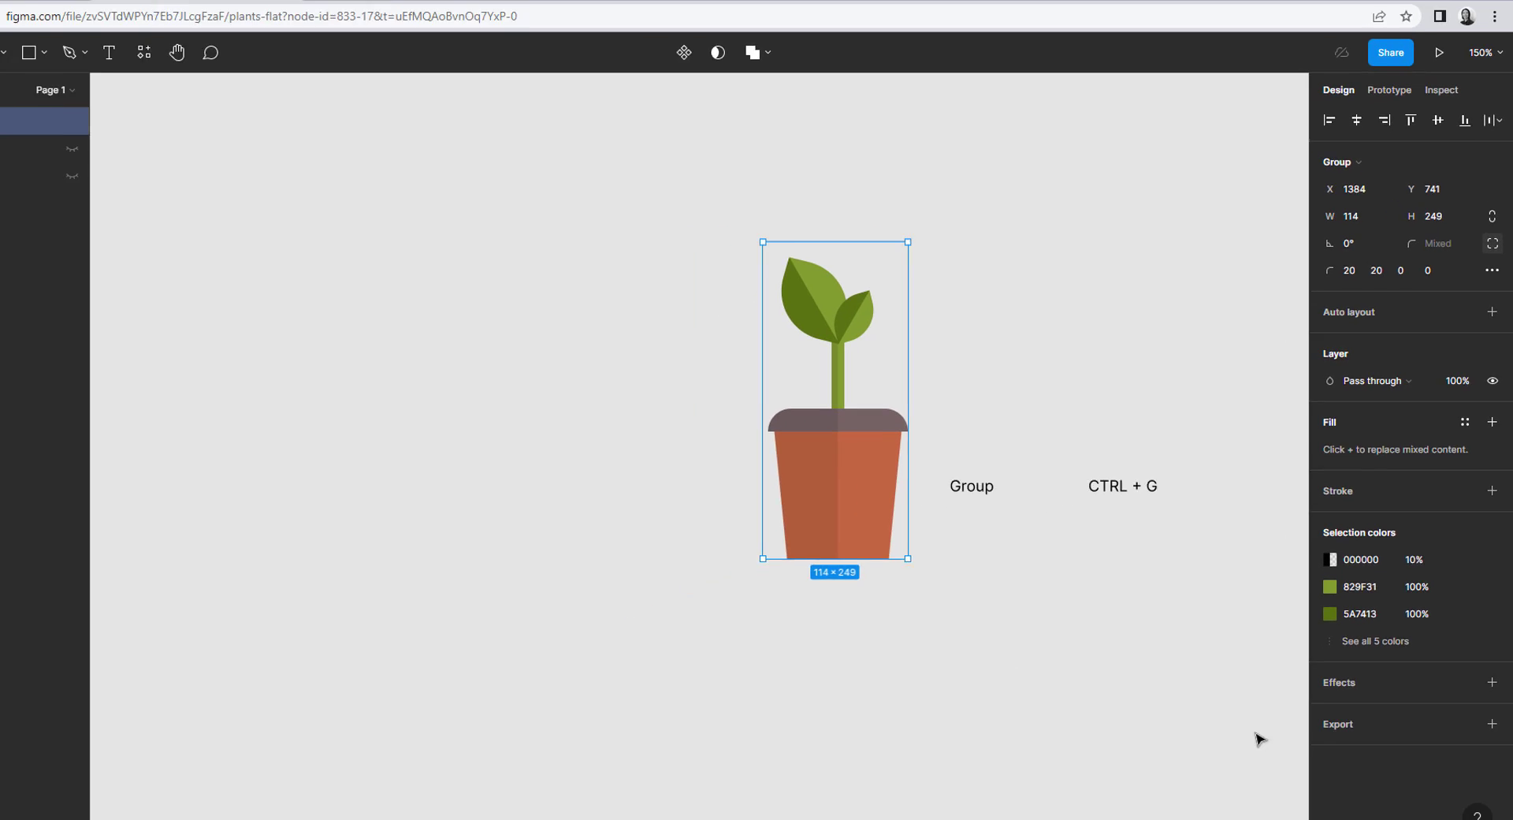
pyautogui.click(1260, 738)
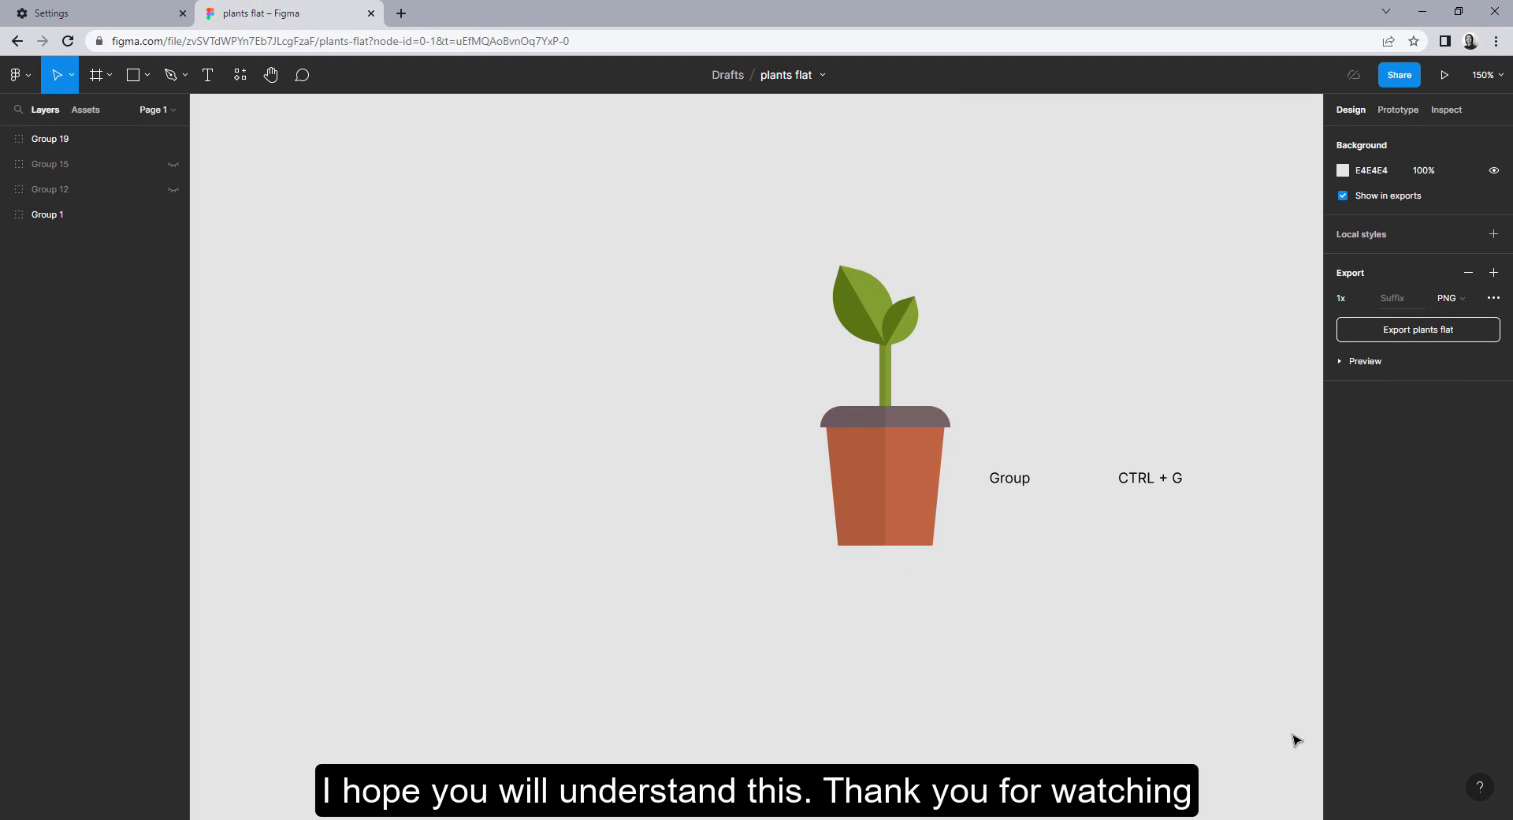